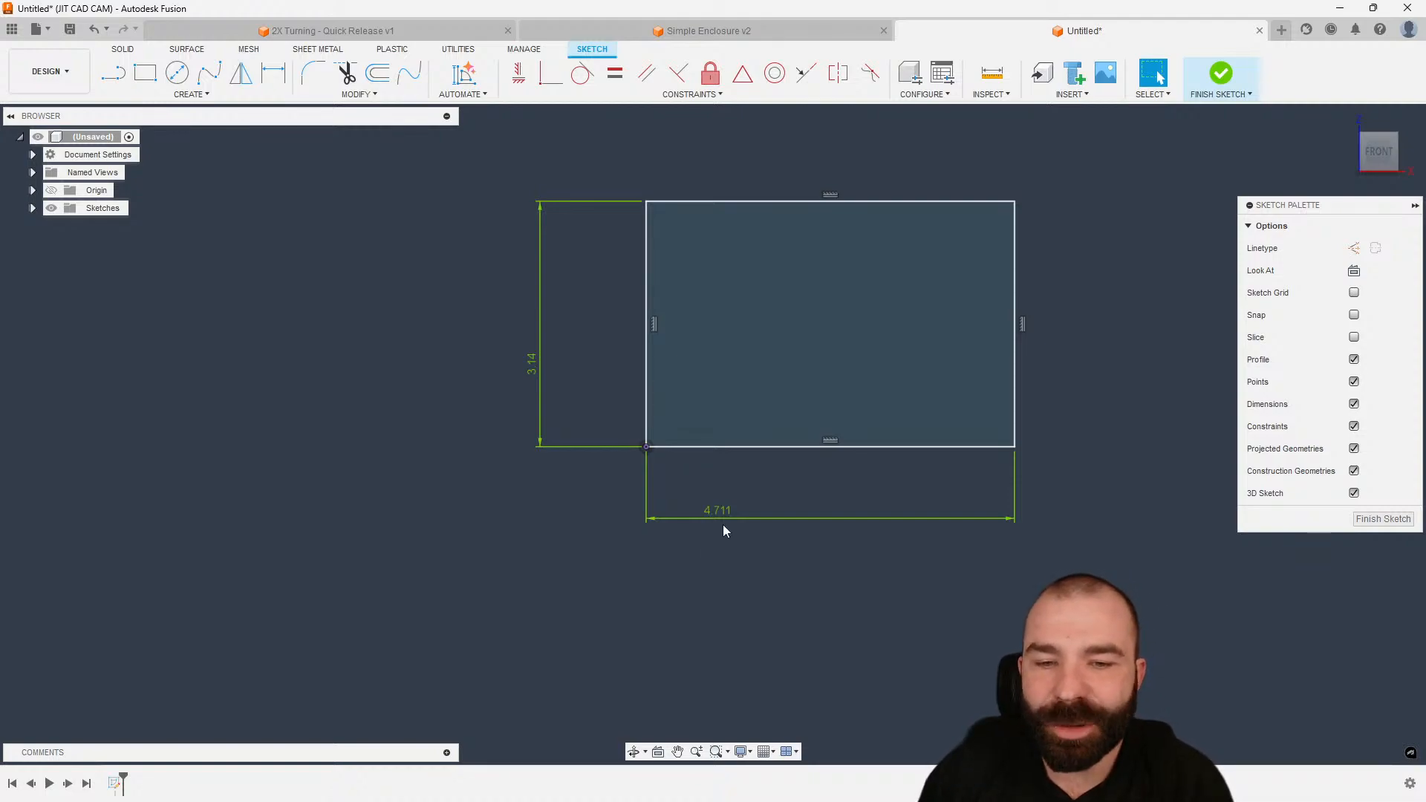
- Set the rectangle's height dimension to 1 in and tie its width dimension to the height with the expression d1*2
{"action": "mouse_move", "coordinate": [726, 518]}
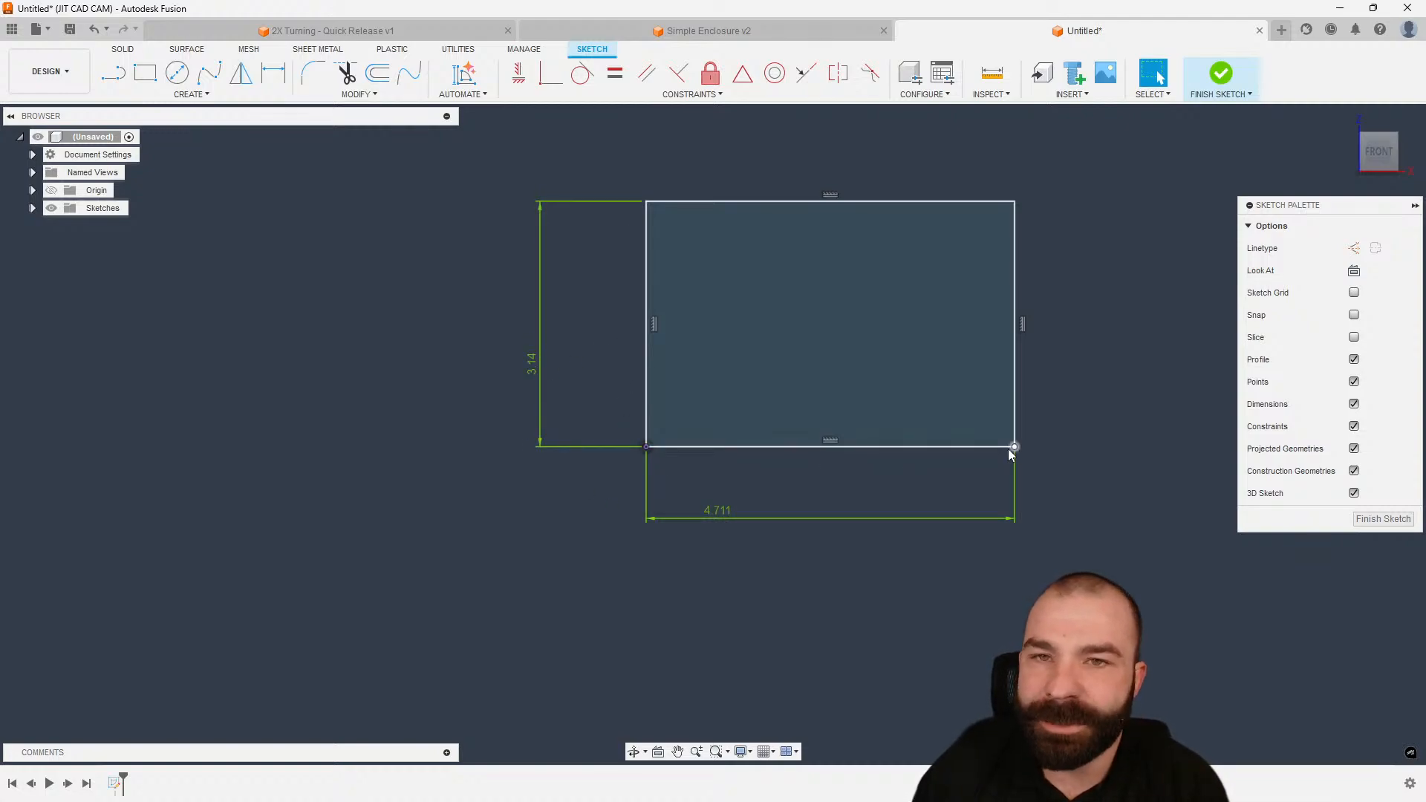
{"action": "double_click", "coordinate": [533, 372]}
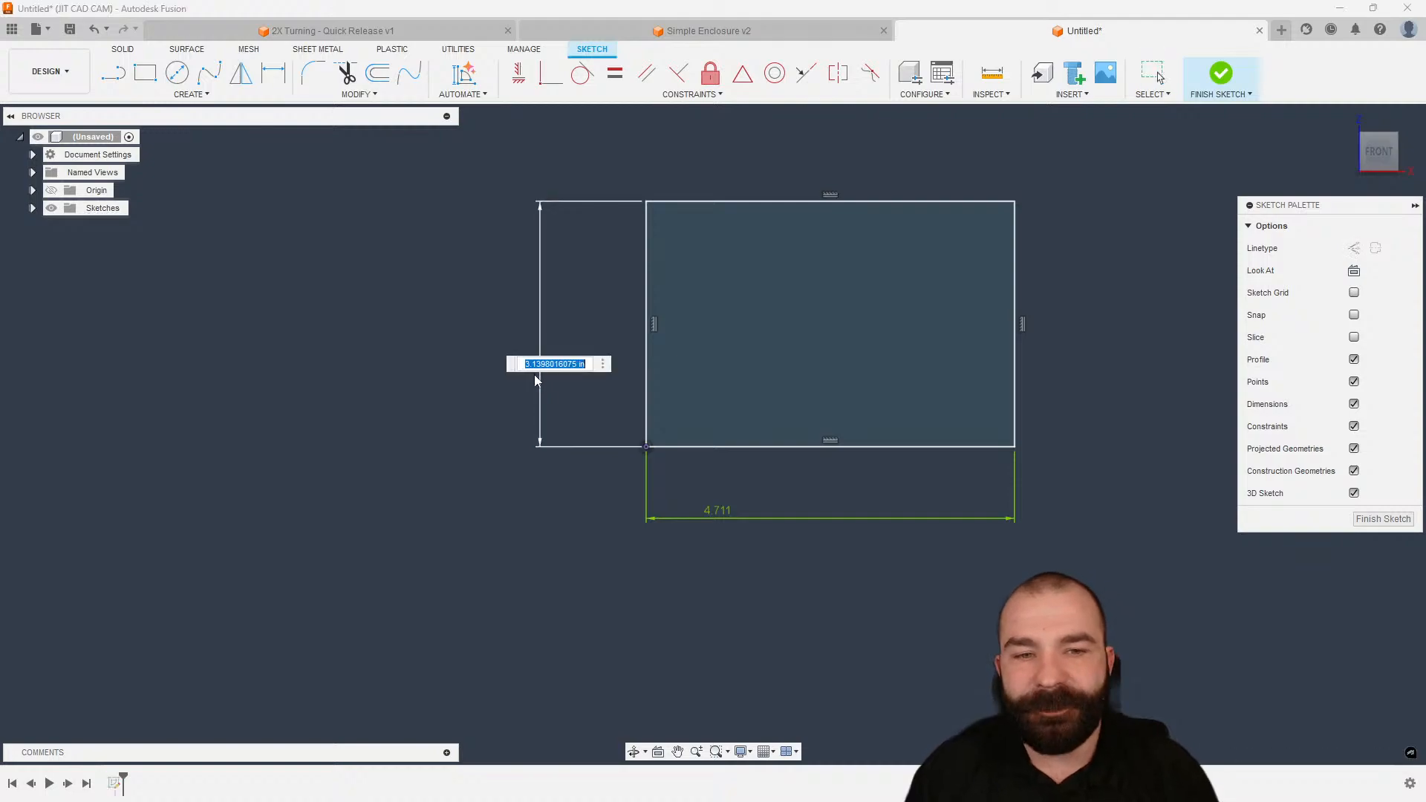
{"action": "type", "text": "1"}
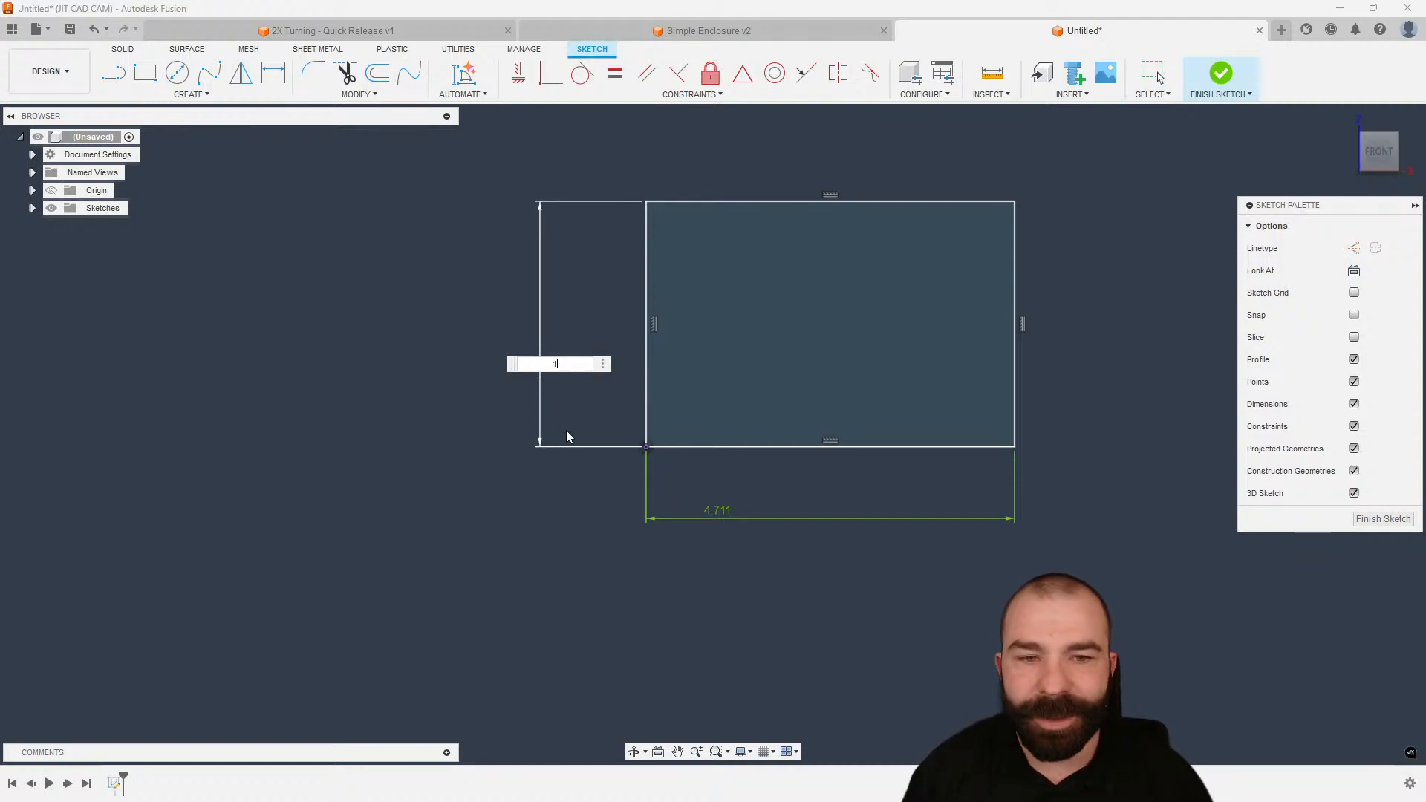
{"action": "key", "text": "Return"}
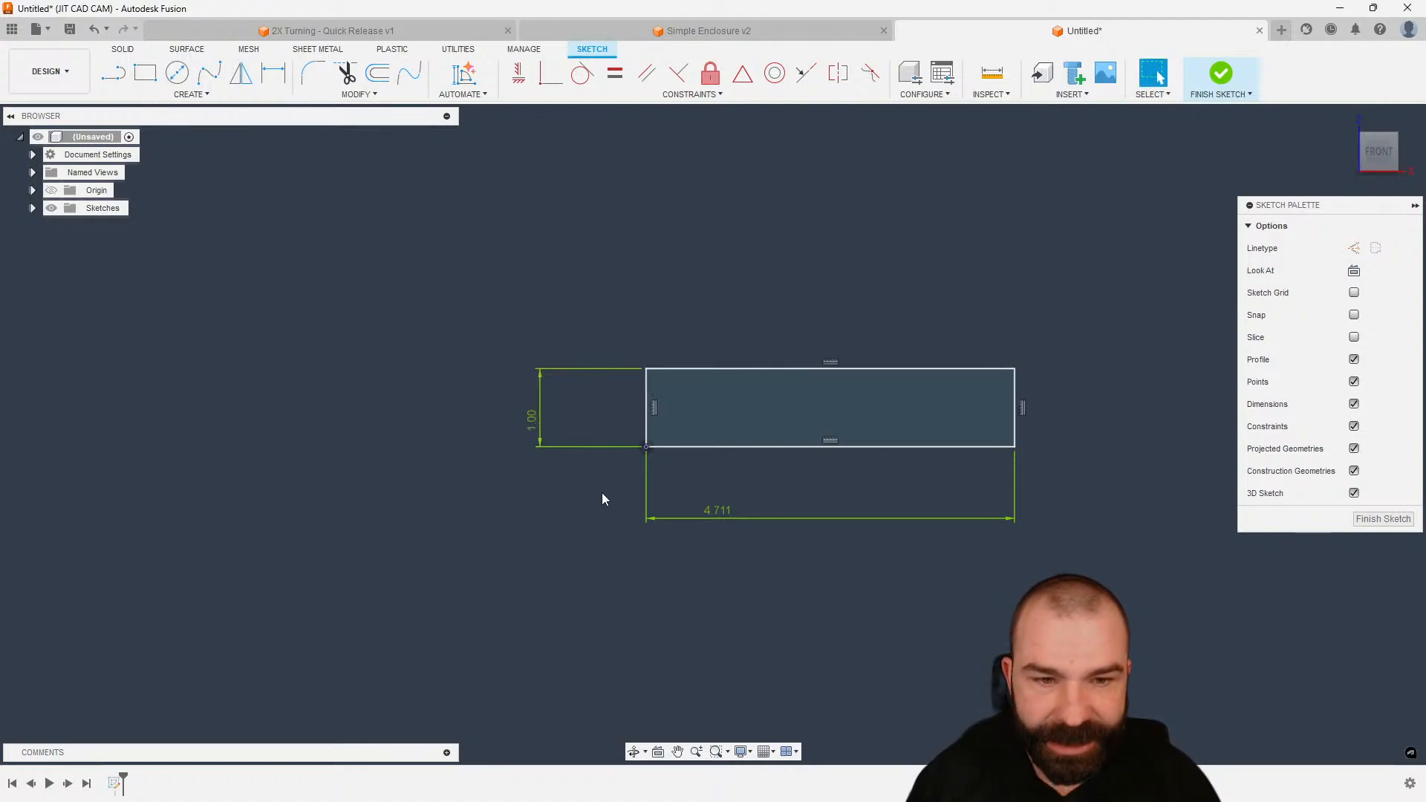
{"action": "left_click", "coordinate": [713, 511]}
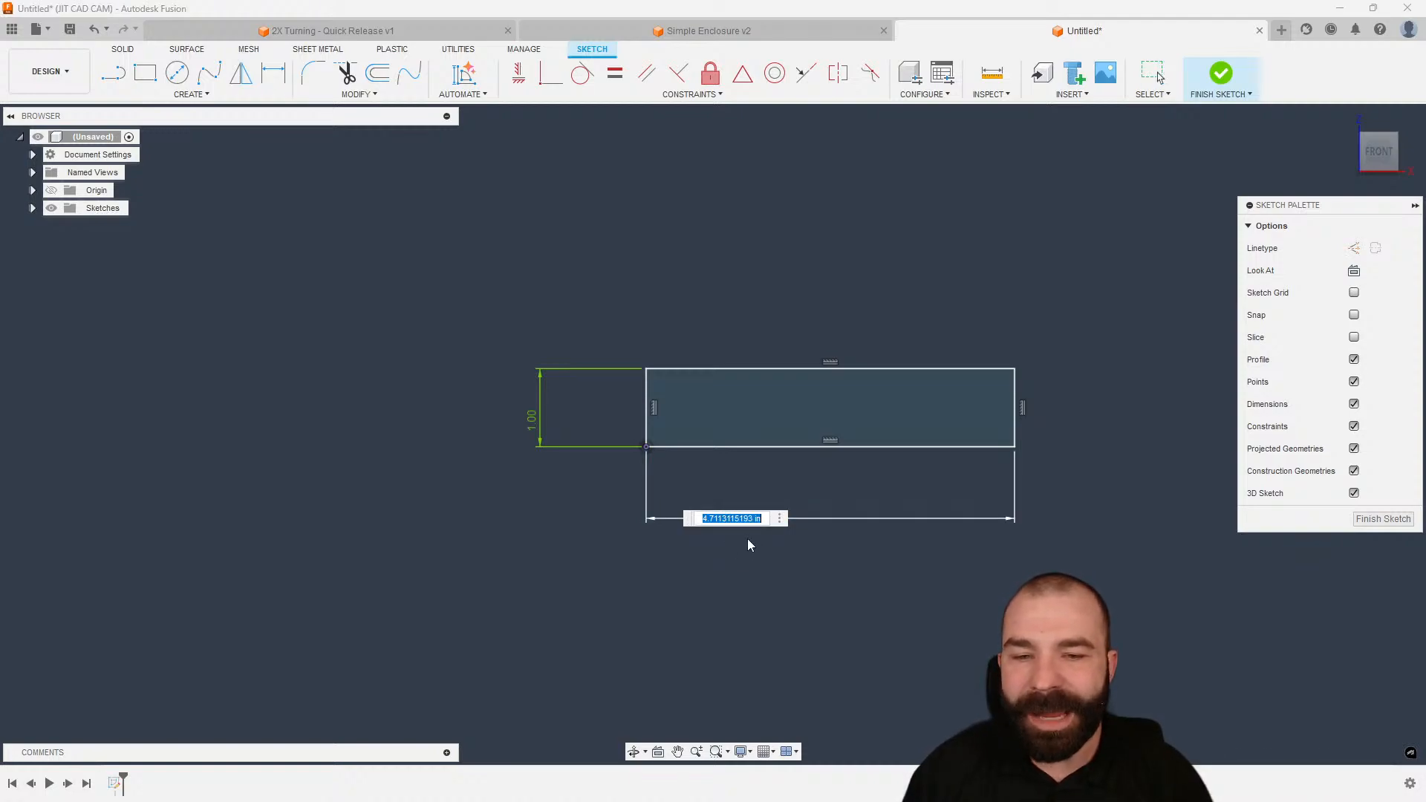
{"action": "left_click", "coordinate": [535, 426]}
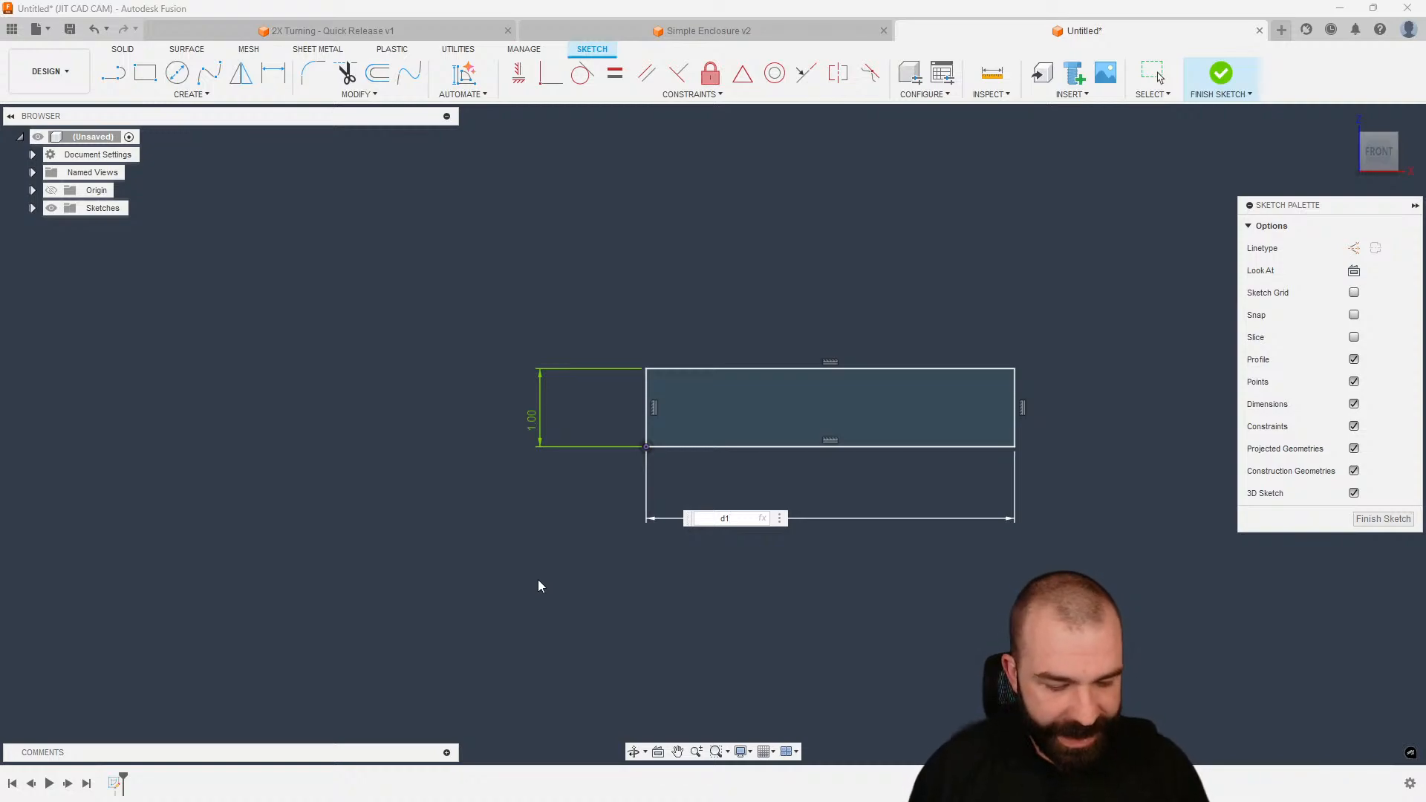
{"action": "type", "text": "*2"}
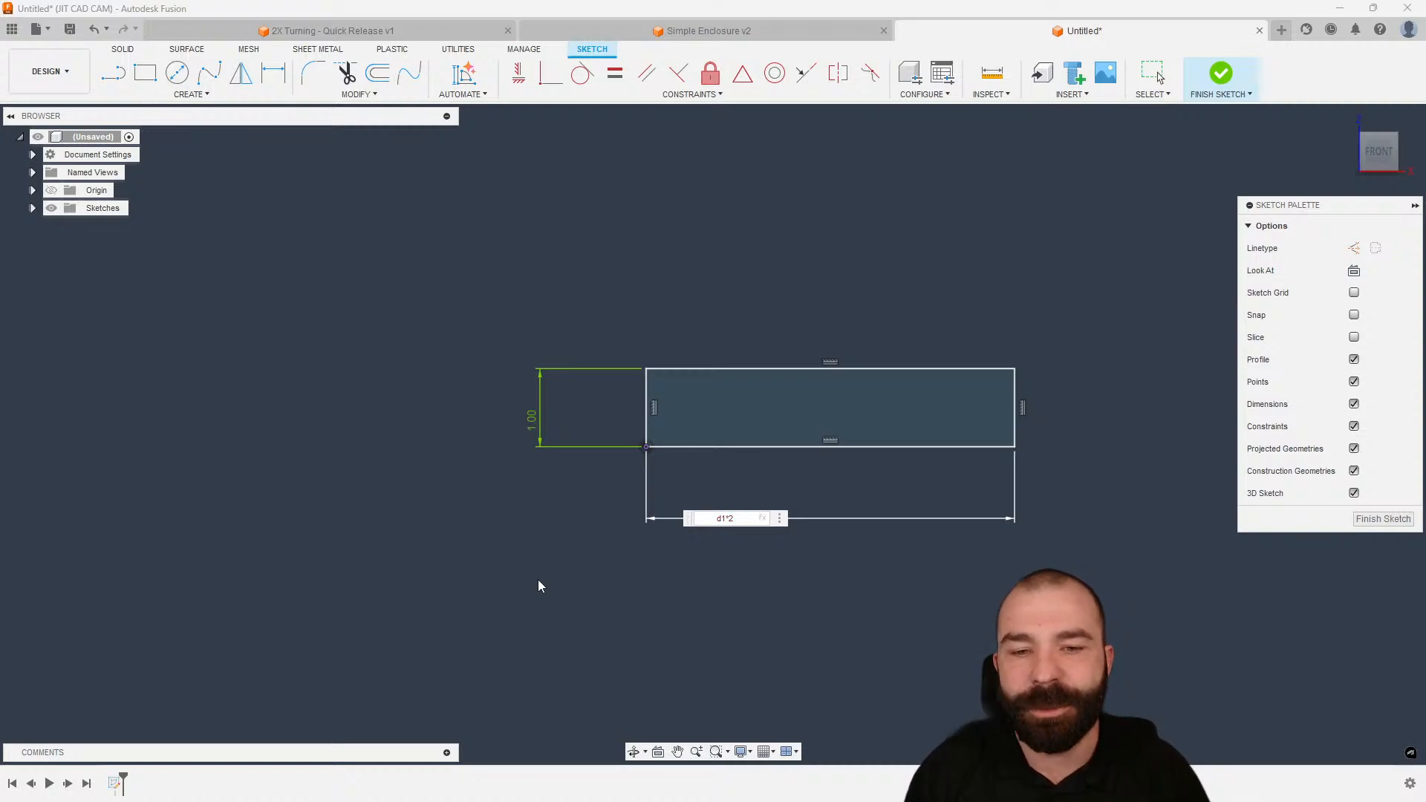
{"action": "key", "text": "Return"}
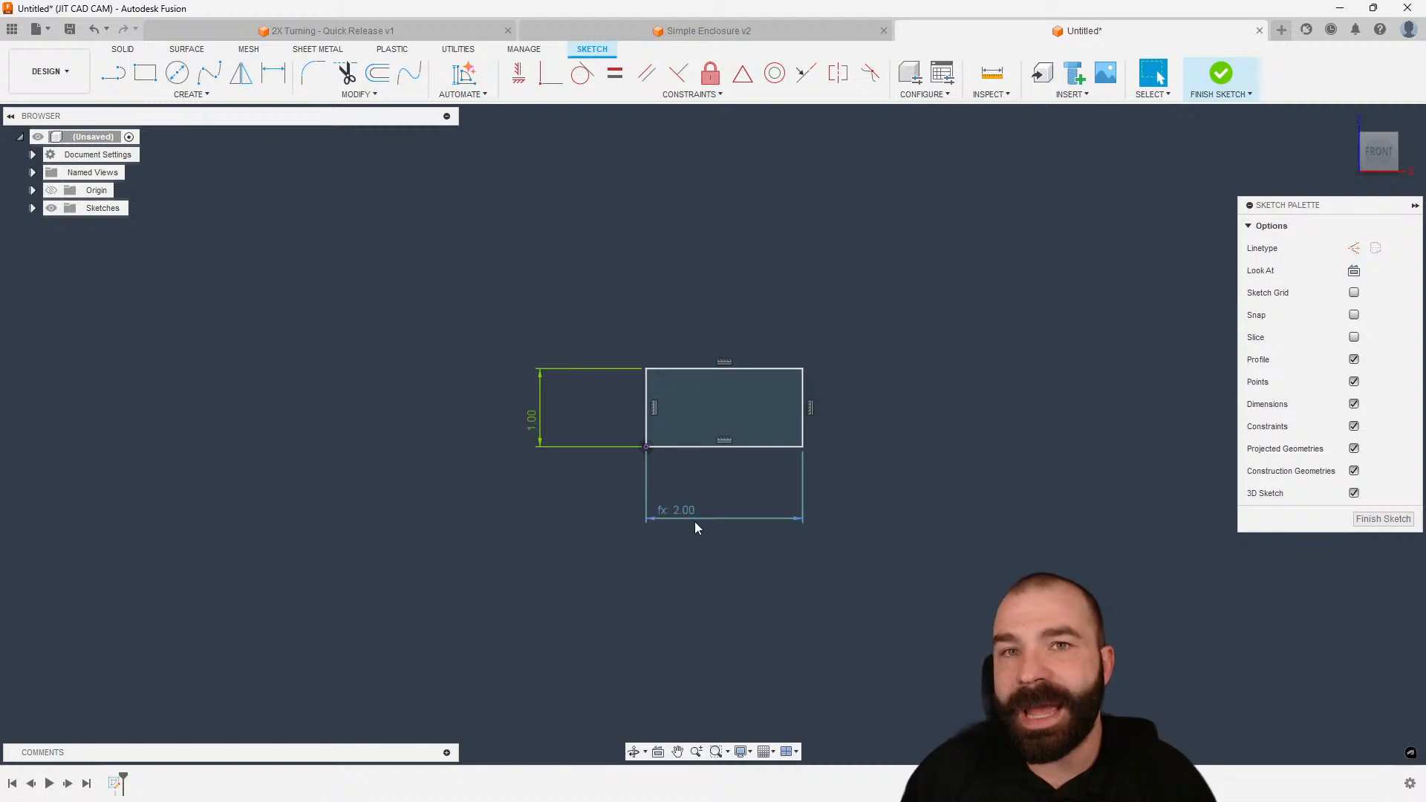
- Change the rectangle's height dimension to 2 in, and after that to 3 in, to test the linked width
{"action": "left_click", "coordinate": [531, 427]}
{"action": "type", "text": "2"}
{"action": "key", "text": "Return"}
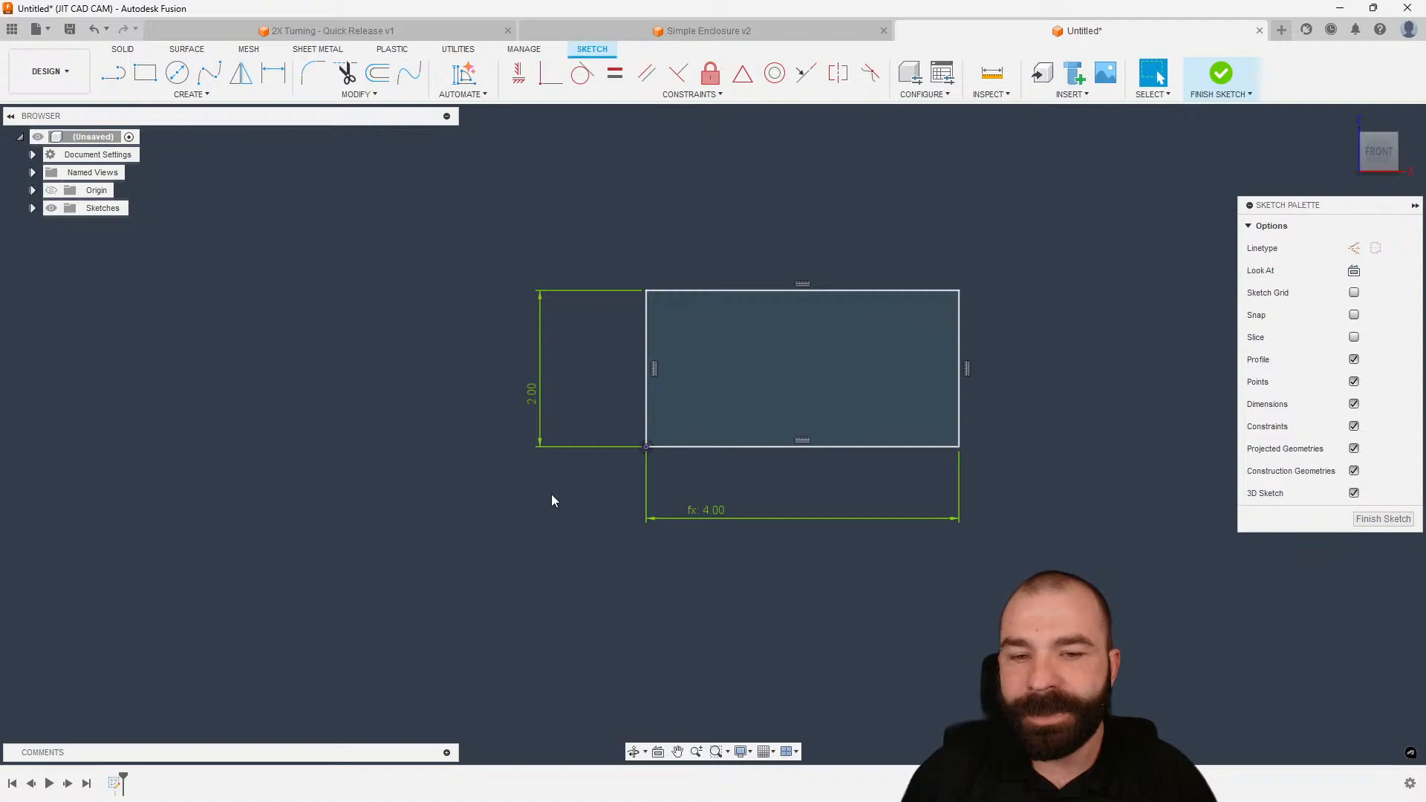
{"action": "double_click", "coordinate": [532, 408]}
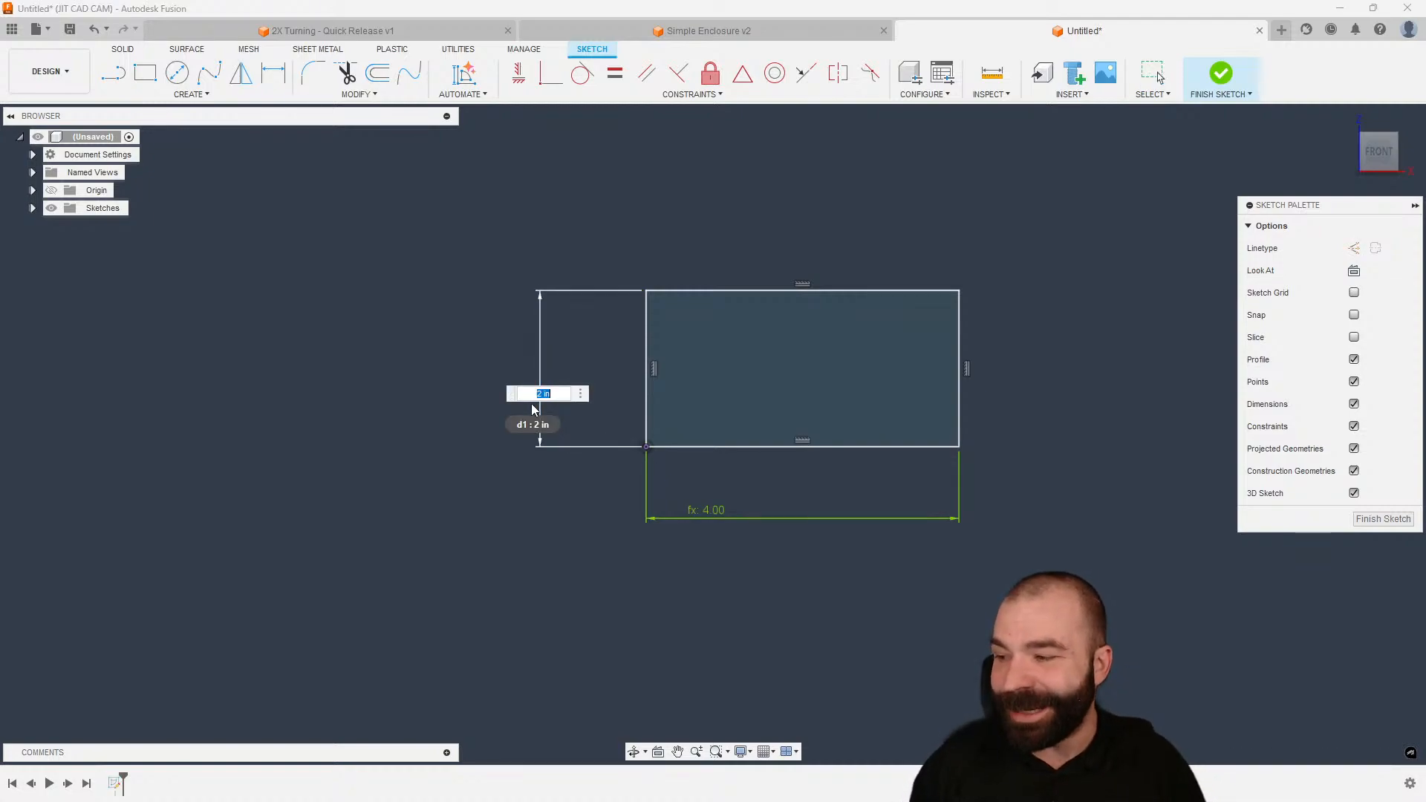
{"action": "type", "text": "3"}
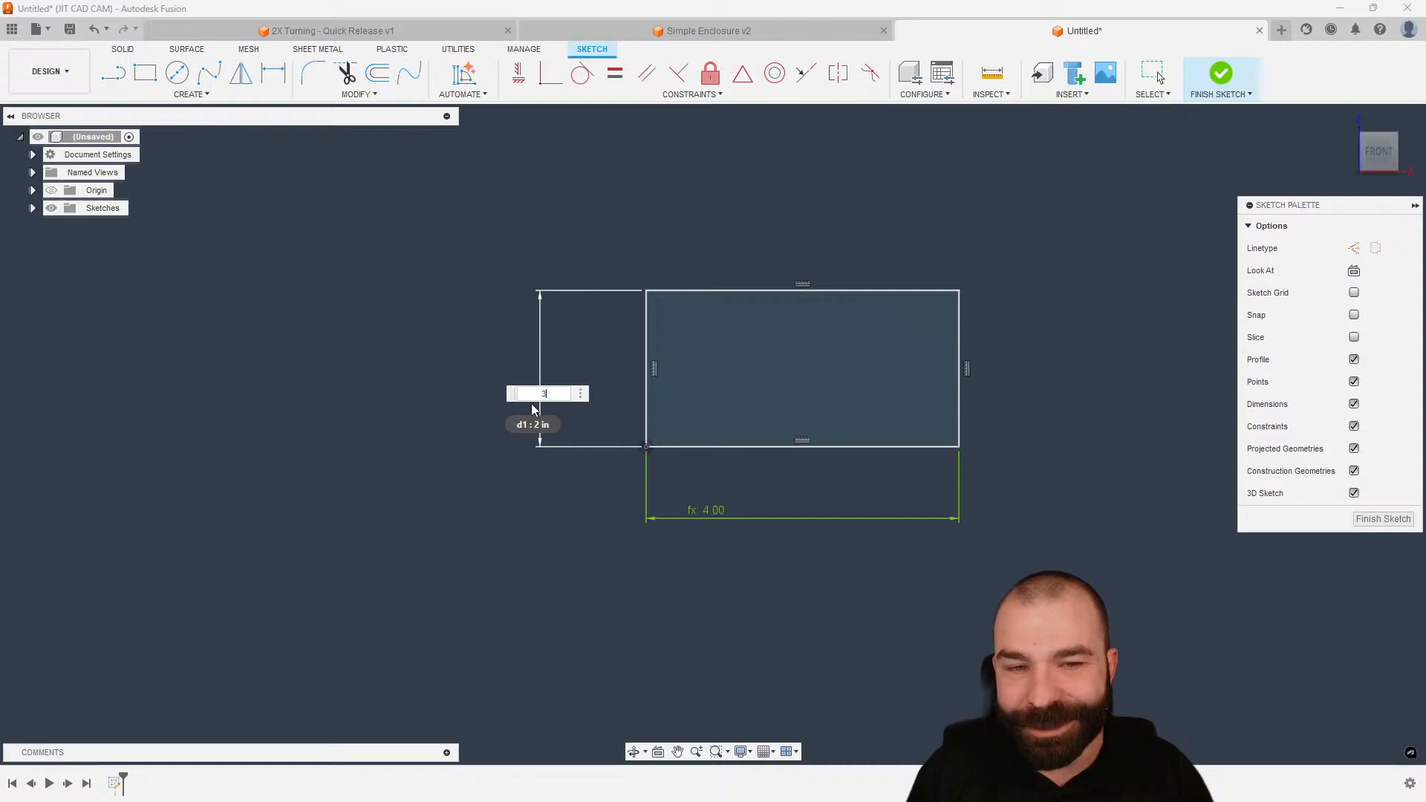
{"action": "key", "text": "Return"}
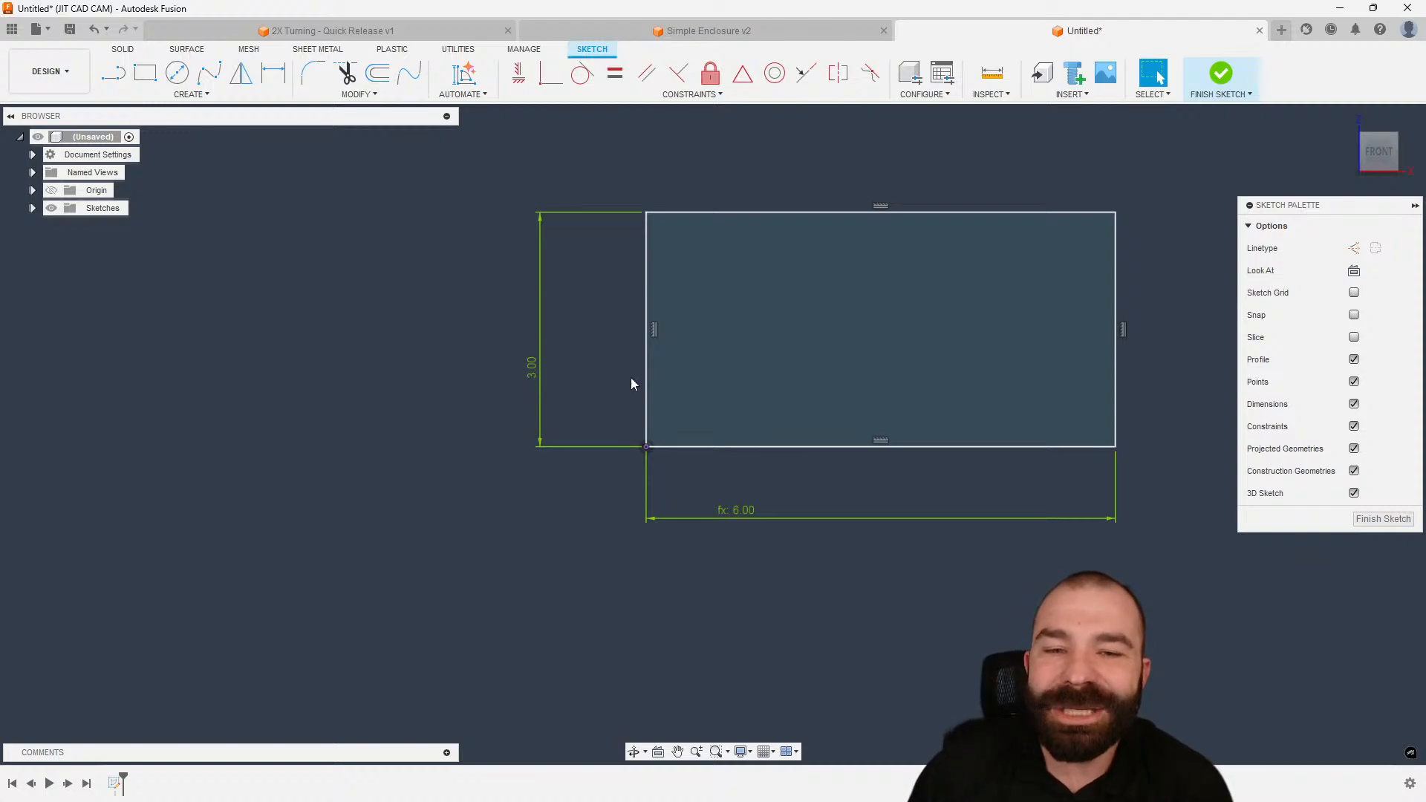
- Finish the sketch and extrude the rectangle profile 1.00 in to one side as a new body
{"action": "scroll", "coordinate": [403, 529], "scroll_direction": "down", "scroll_amount": 2}
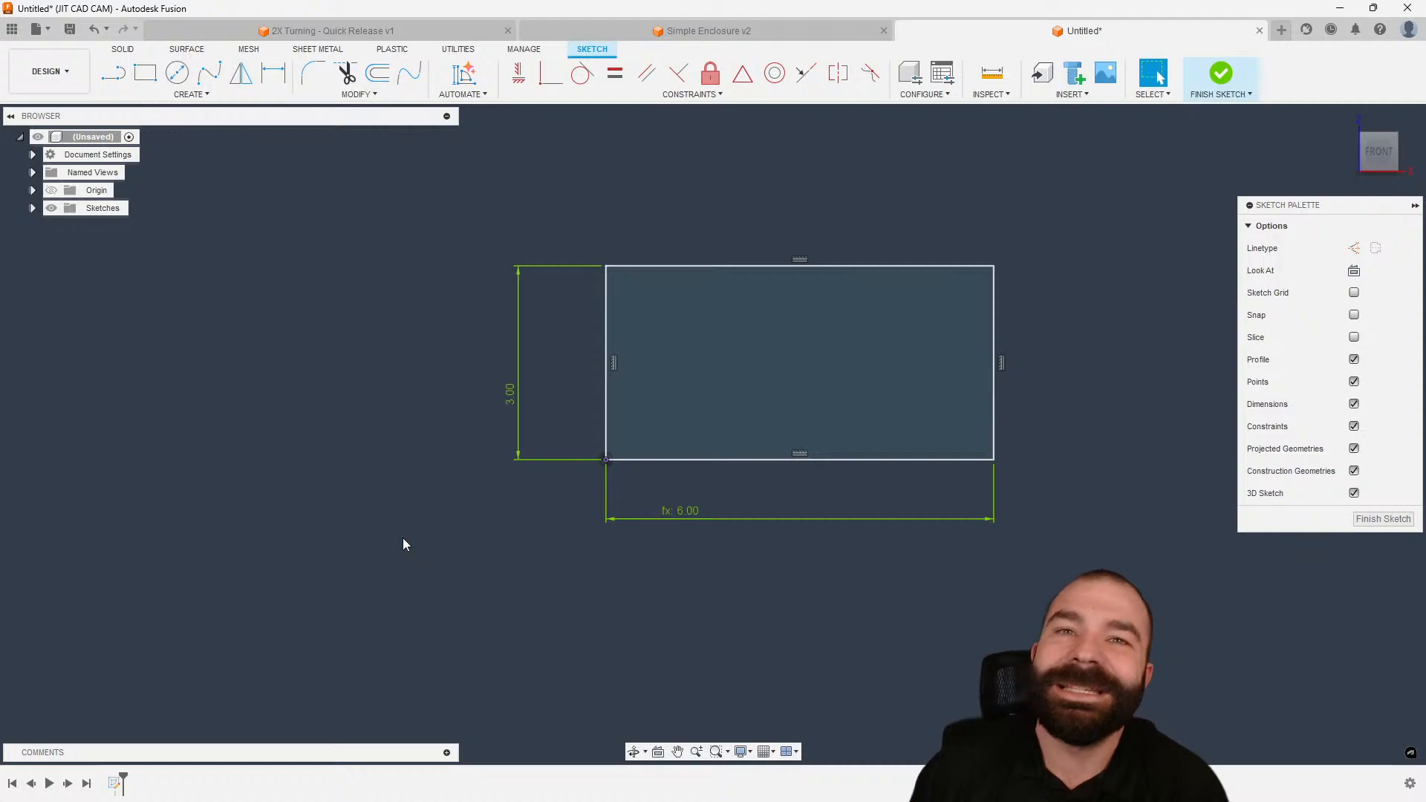
{"action": "scroll", "coordinate": [297, 520], "scroll_direction": "down", "scroll_amount": 3}
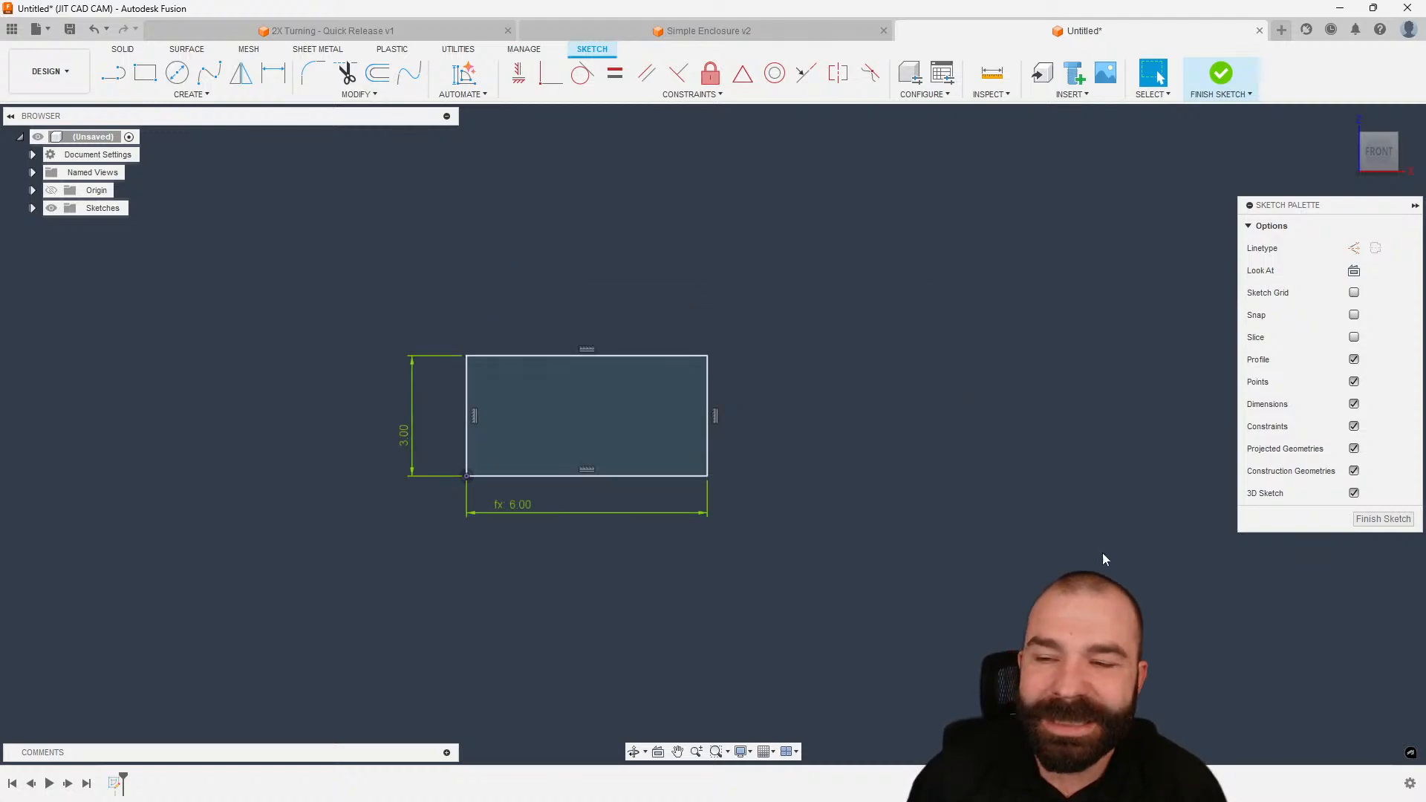
{"action": "left_click", "coordinate": [1367, 520]}
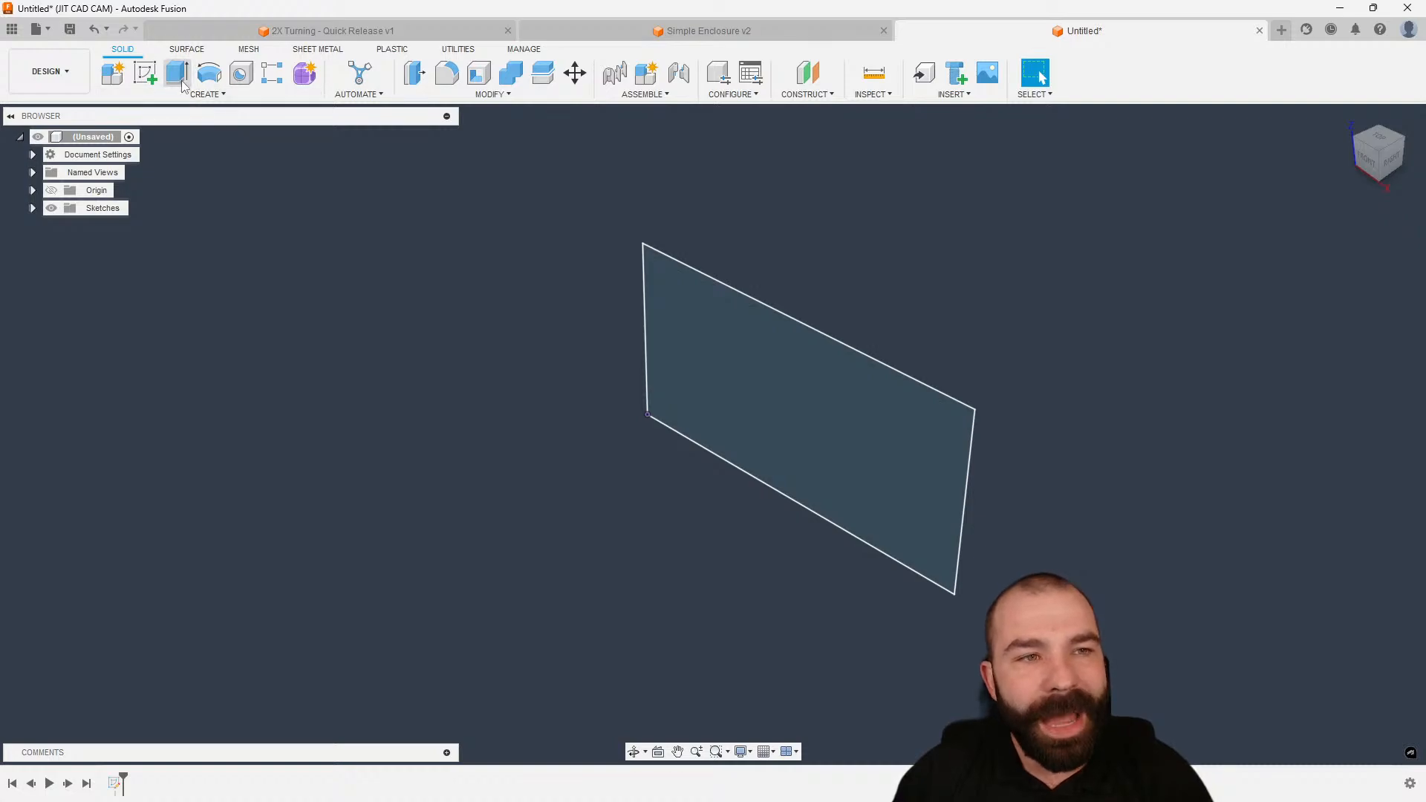
{"action": "left_click", "coordinate": [177, 72]}
{"action": "left_click_drag", "start_coordinate": [801, 406], "coordinate": [866, 398]}
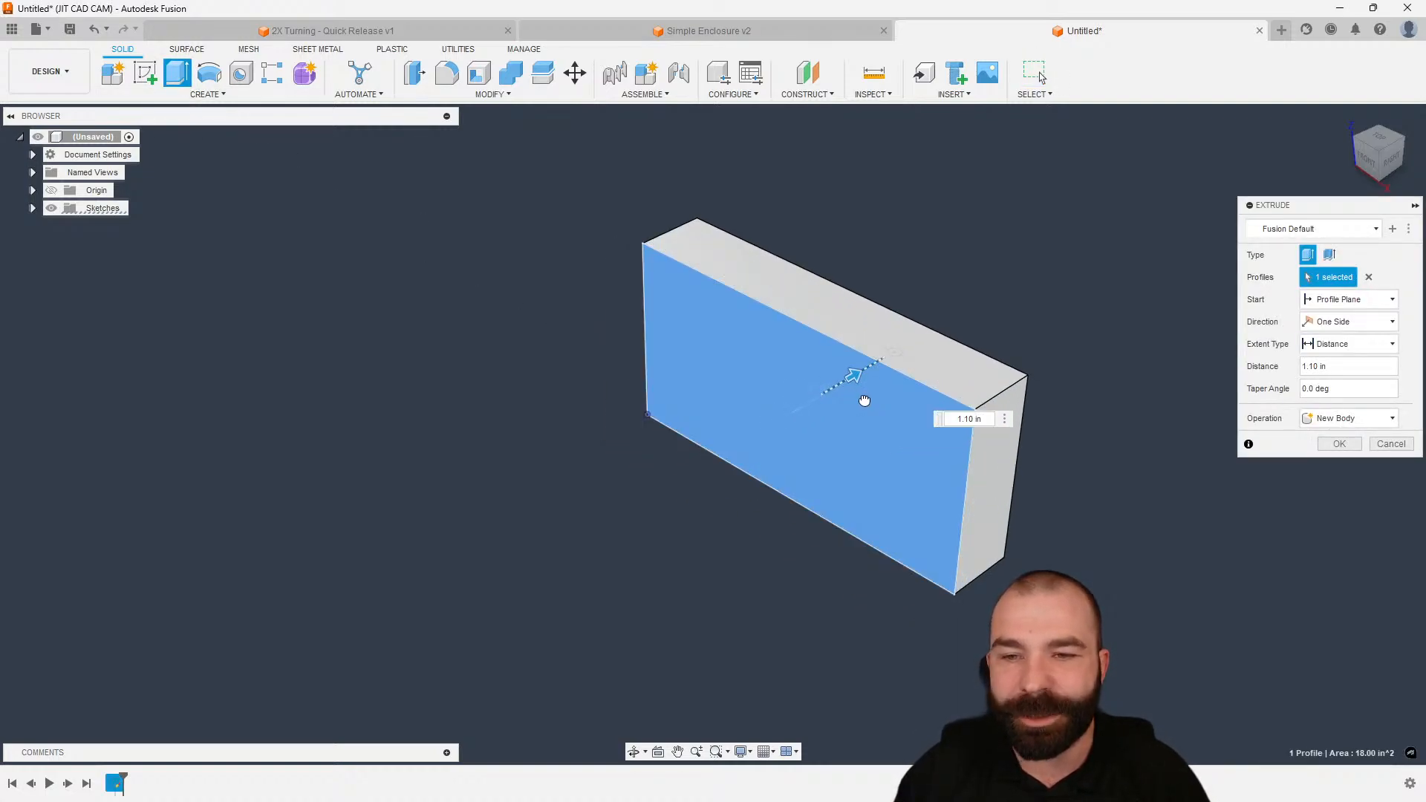
{"action": "left_click", "coordinate": [1339, 444]}
{"action": "scroll", "coordinate": [520, 372], "scroll_direction": "down", "scroll_amount": 2}
{"action": "scroll", "coordinate": [650, 438], "scroll_direction": "up", "scroll_amount": 2}
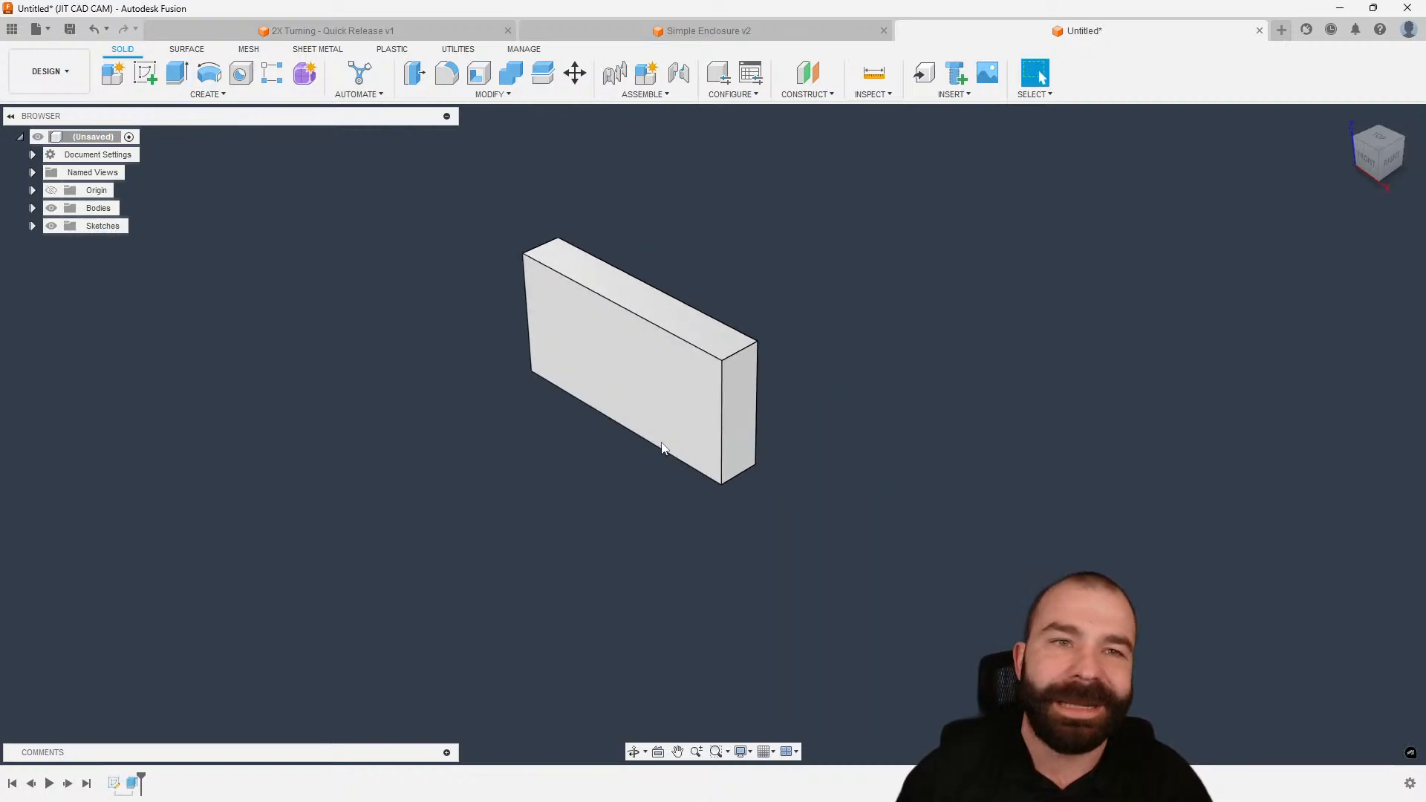
- Start a rectangular pattern of the box body along its long edge, with 3 instances over a 17 in extent
{"action": "left_click", "coordinate": [274, 76]}
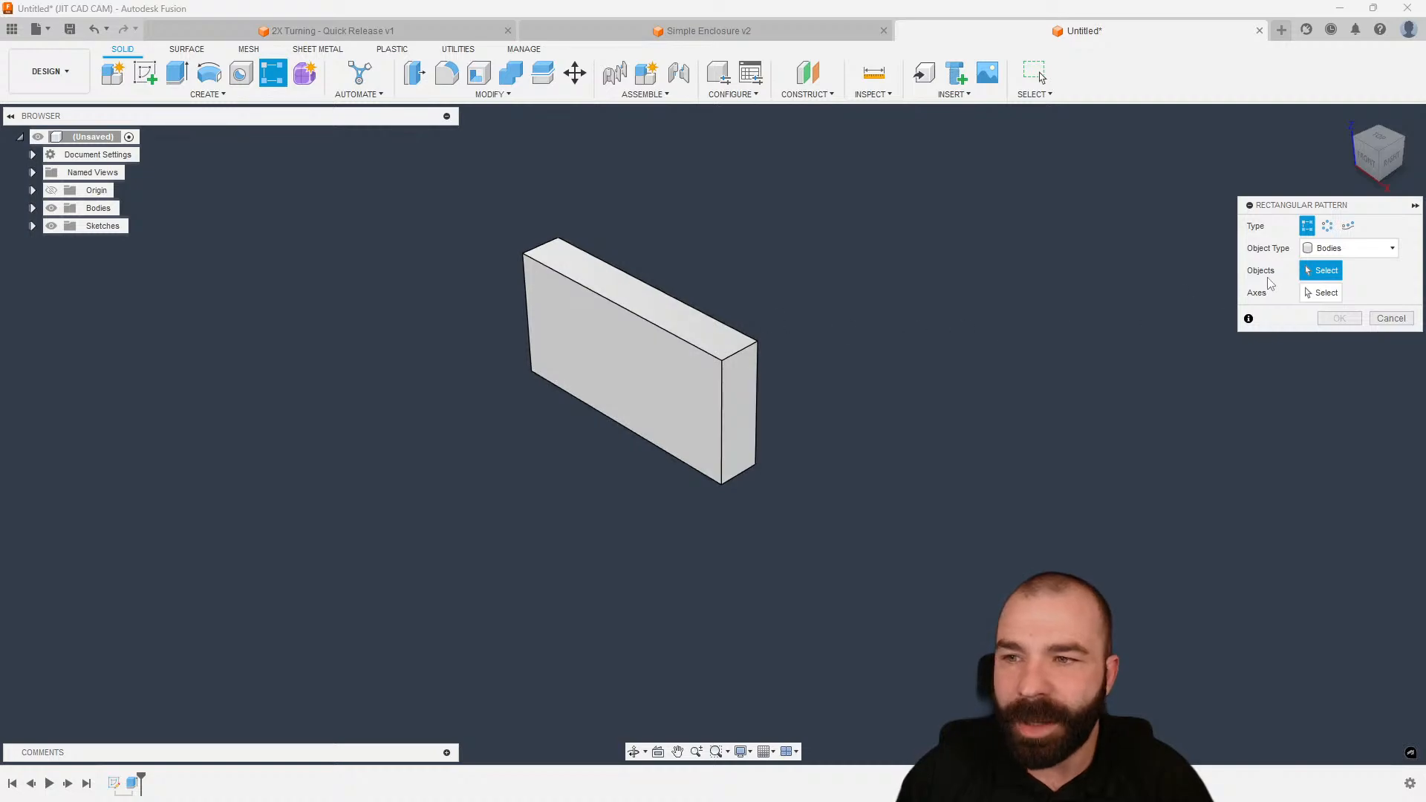
{"action": "left_click", "coordinate": [656, 333]}
{"action": "middle_click_drag", "start_coordinate": [783, 350], "coordinate": [1060, 350], "text": "shift"}
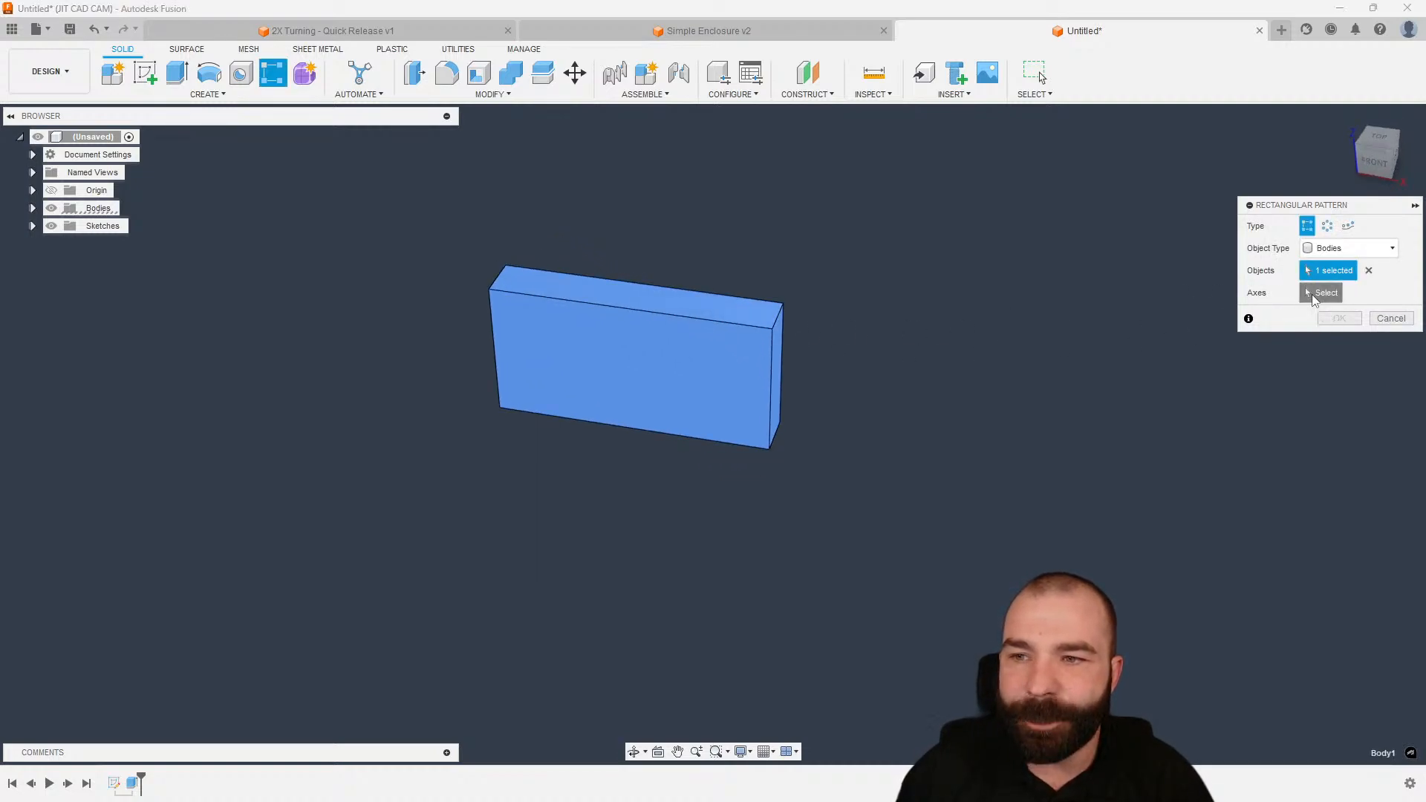
{"action": "left_click", "coordinate": [753, 336]}
{"action": "left_click_drag", "start_coordinate": [646, 354], "coordinate": [1232, 444]}
{"action": "scroll", "coordinate": [1040, 427], "scroll_direction": "down", "scroll_amount": 3}
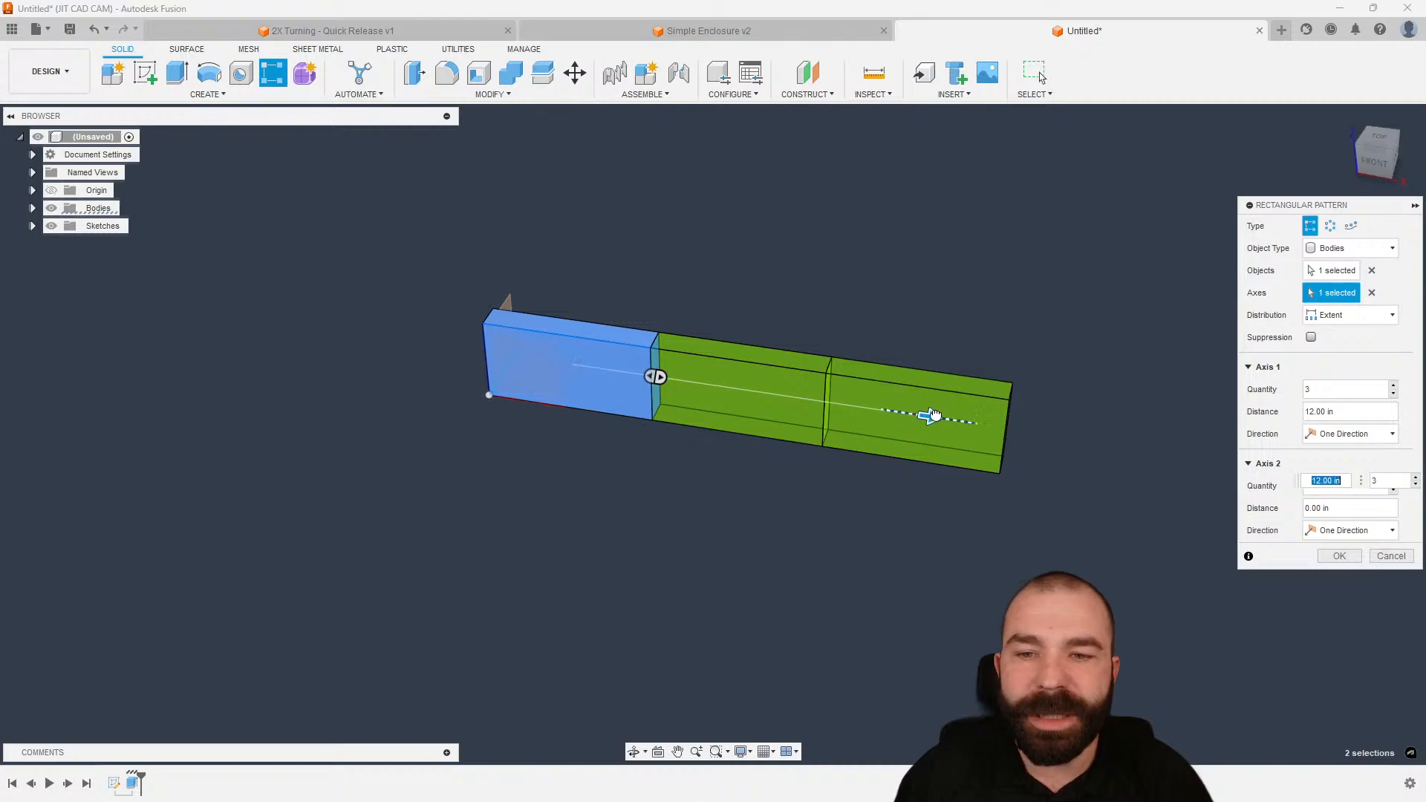
{"action": "left_click_drag", "start_coordinate": [923, 414], "coordinate": [1098, 437]}
{"action": "scroll", "coordinate": [667, 375], "scroll_direction": "down", "scroll_amount": 2}
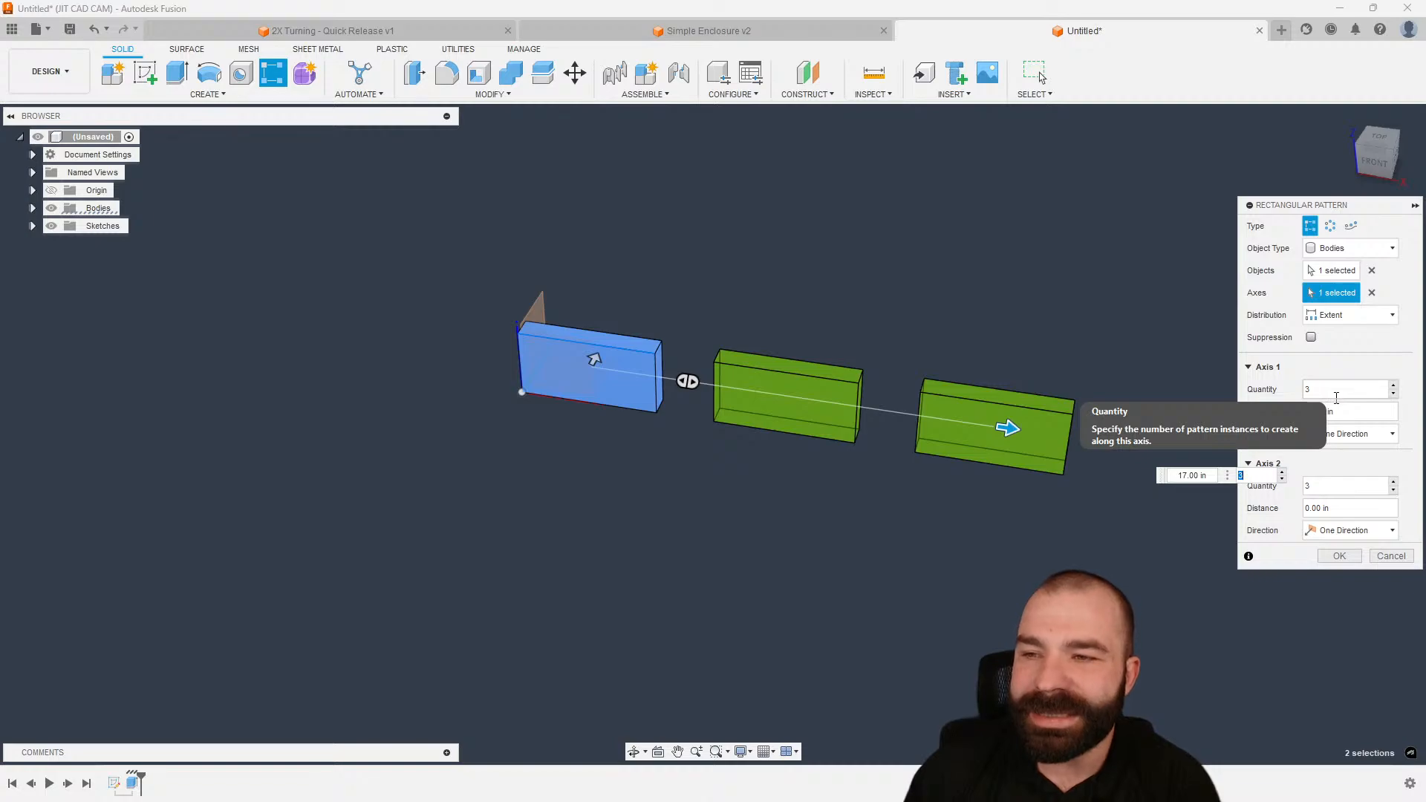
- Switch the pattern's distribution to Spacing and set the first-axis distance to the expression d2+1
{"action": "left_click", "coordinate": [1351, 413]}
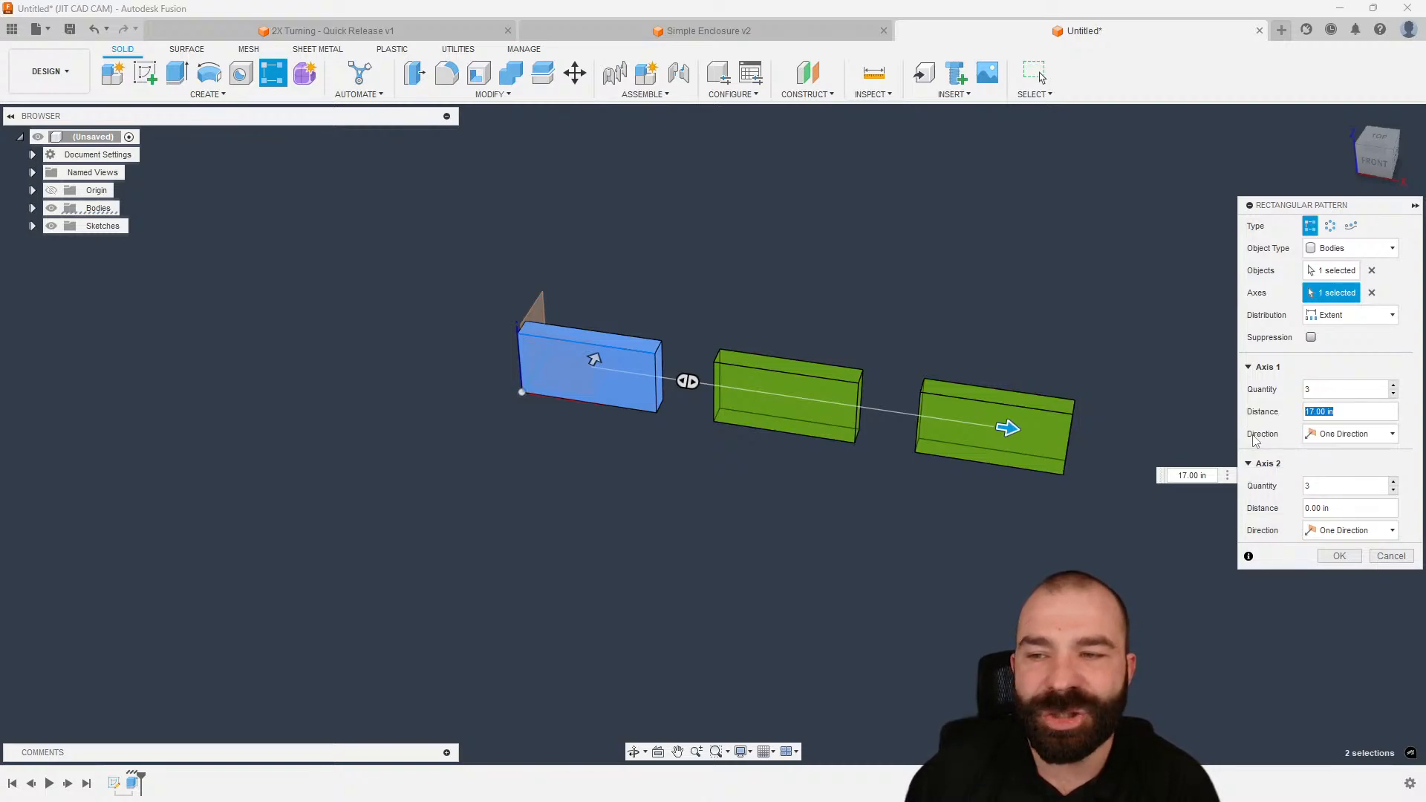
{"action": "left_click", "coordinate": [1319, 391]}
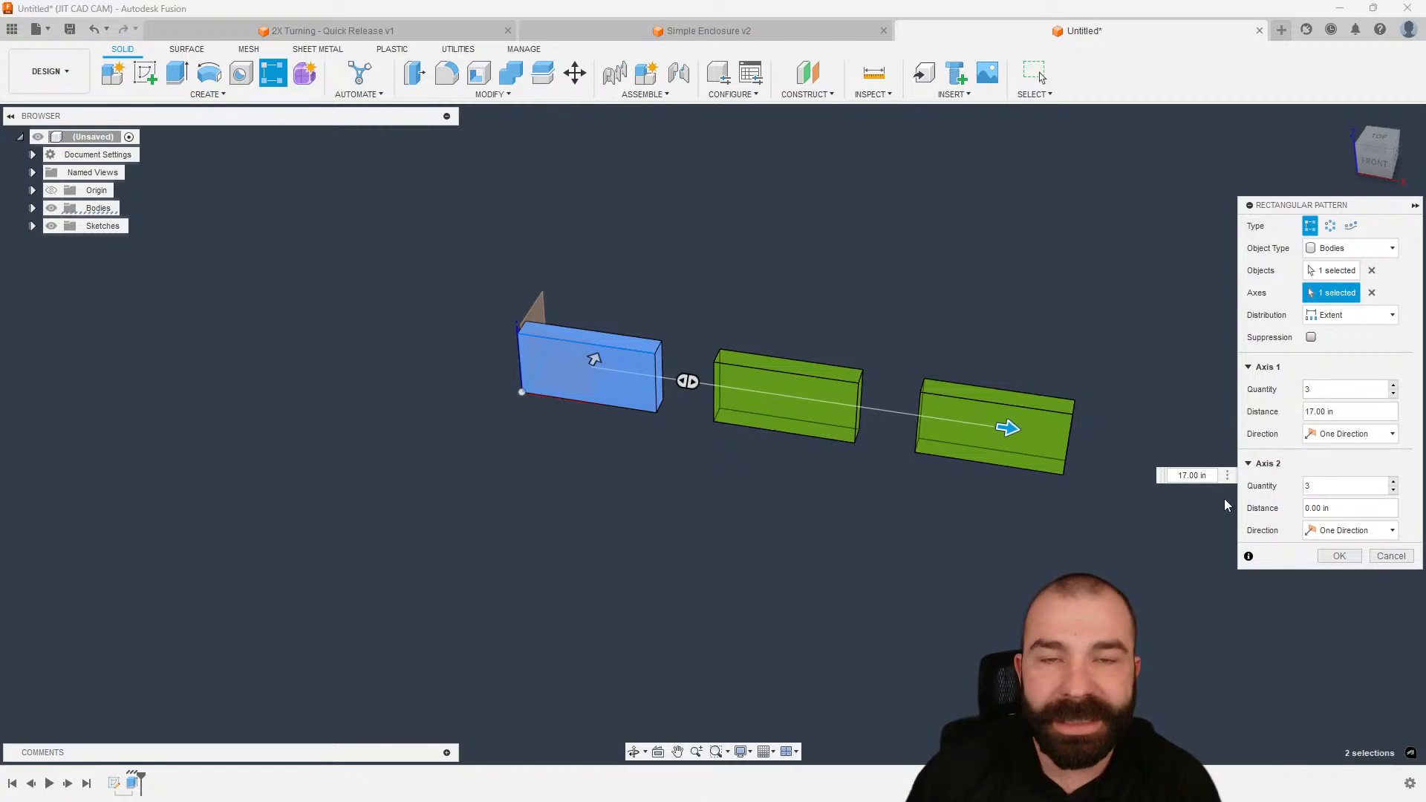
{"action": "left_click", "coordinate": [1348, 317]}
{"action": "left_click", "coordinate": [1337, 332]}
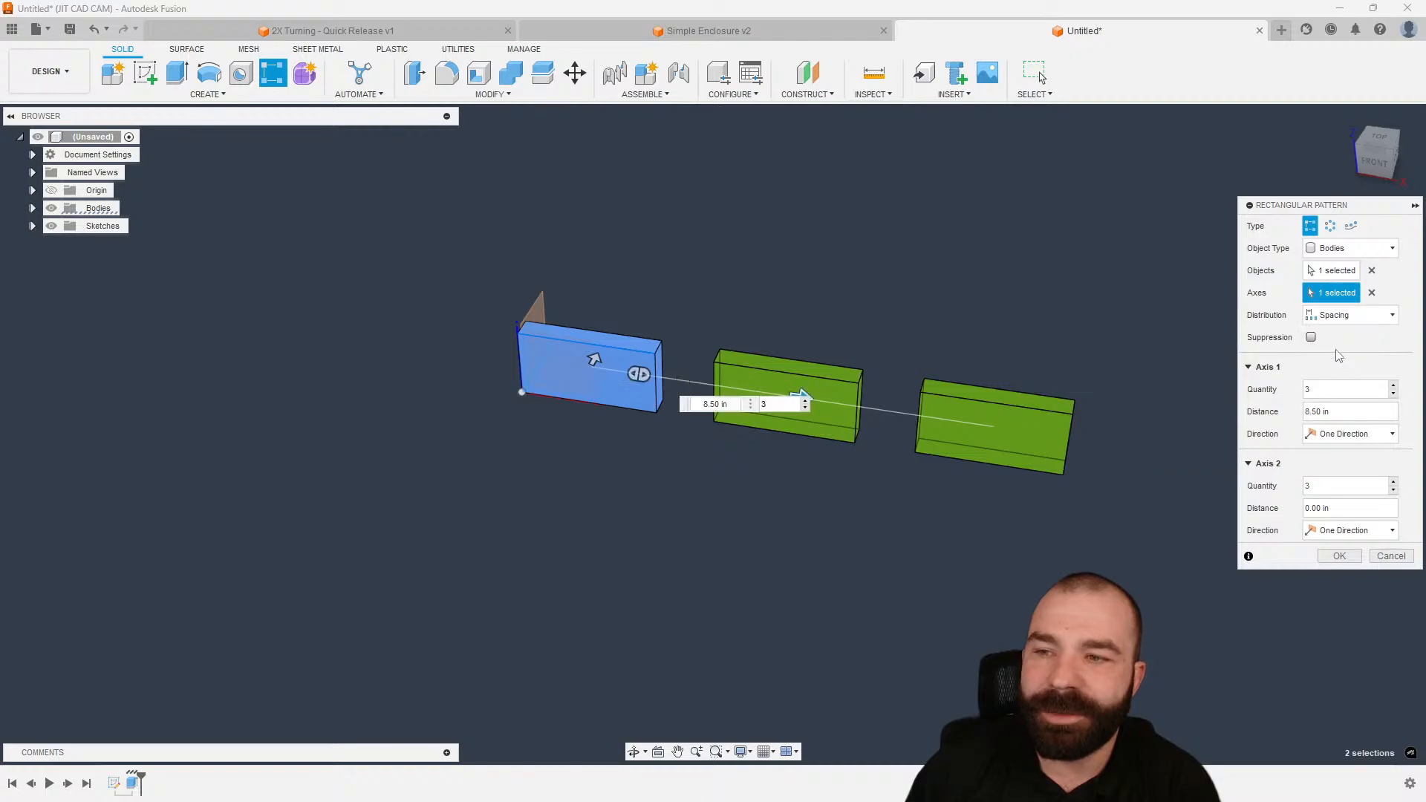
{"action": "left_click", "coordinate": [1337, 412]}
{"action": "type", "text": "9"}
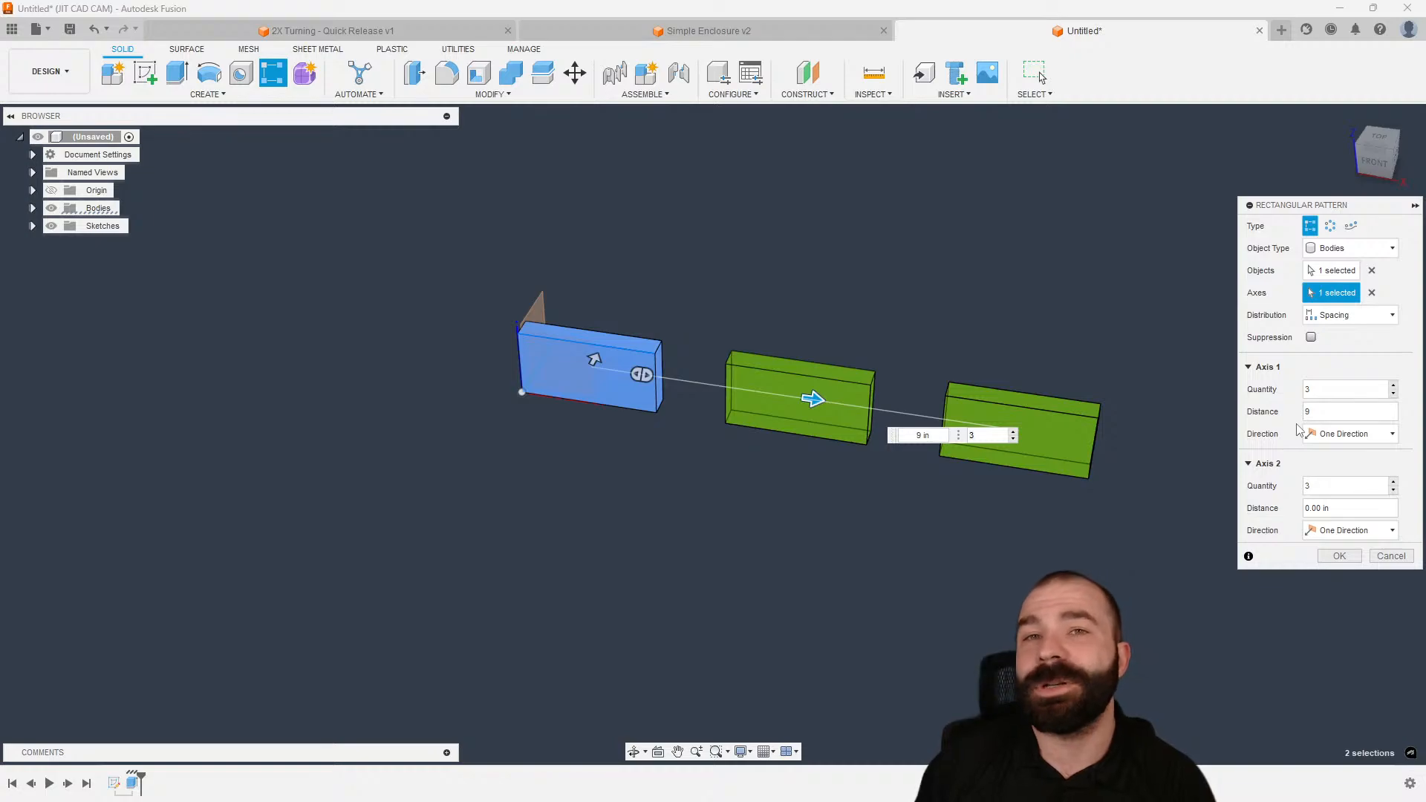
{"action": "key", "text": "BackSpace"}
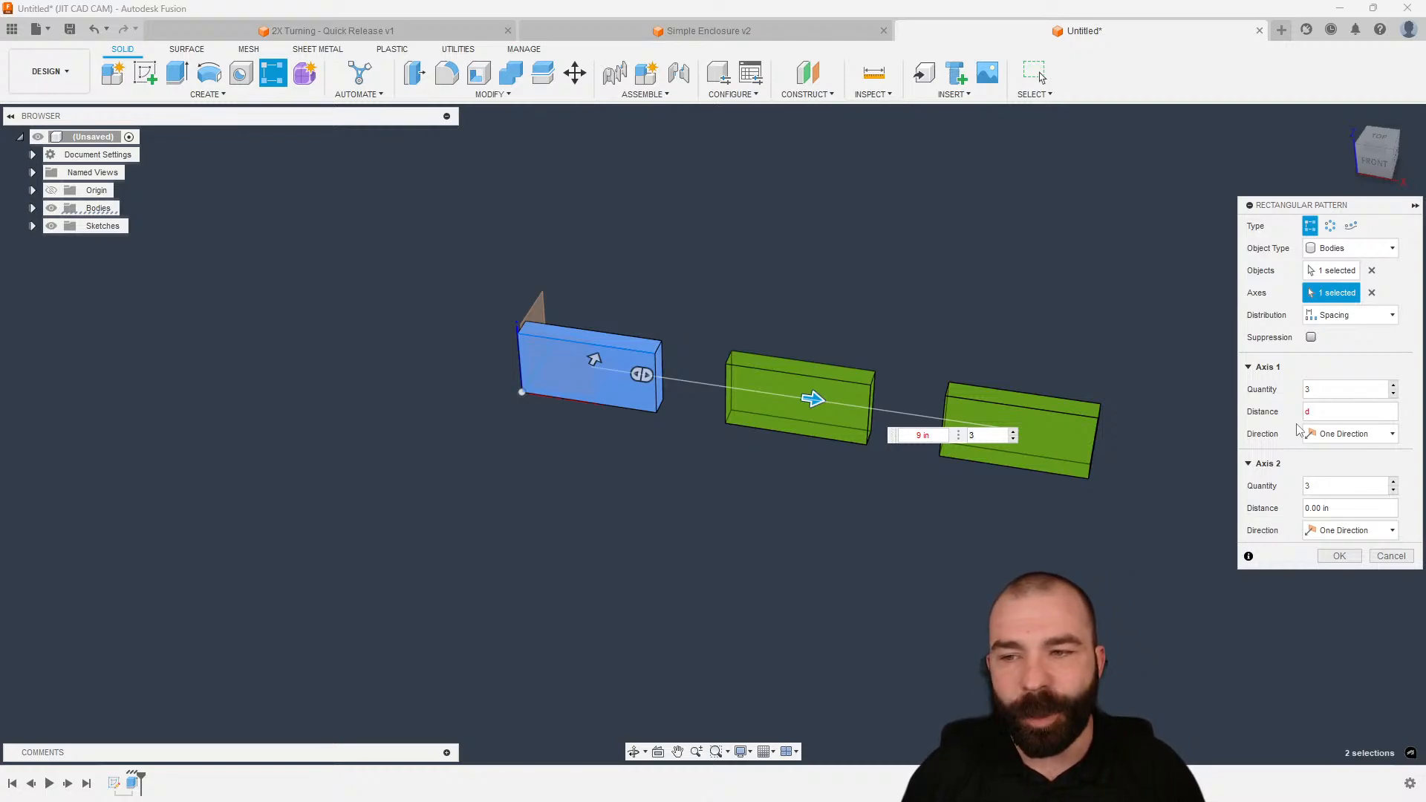
{"action": "type", "text": "d2"}
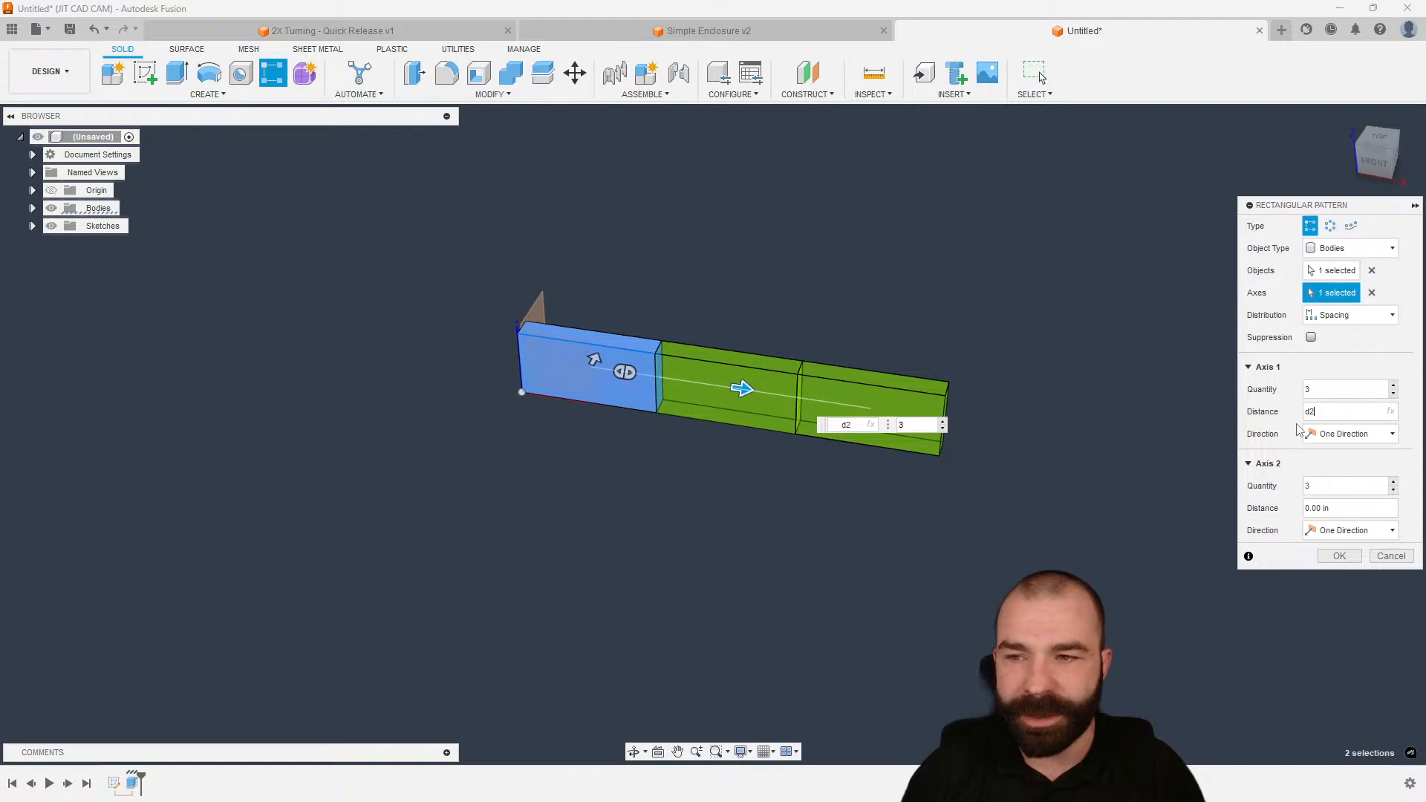
{"action": "type", "text": "+1"}
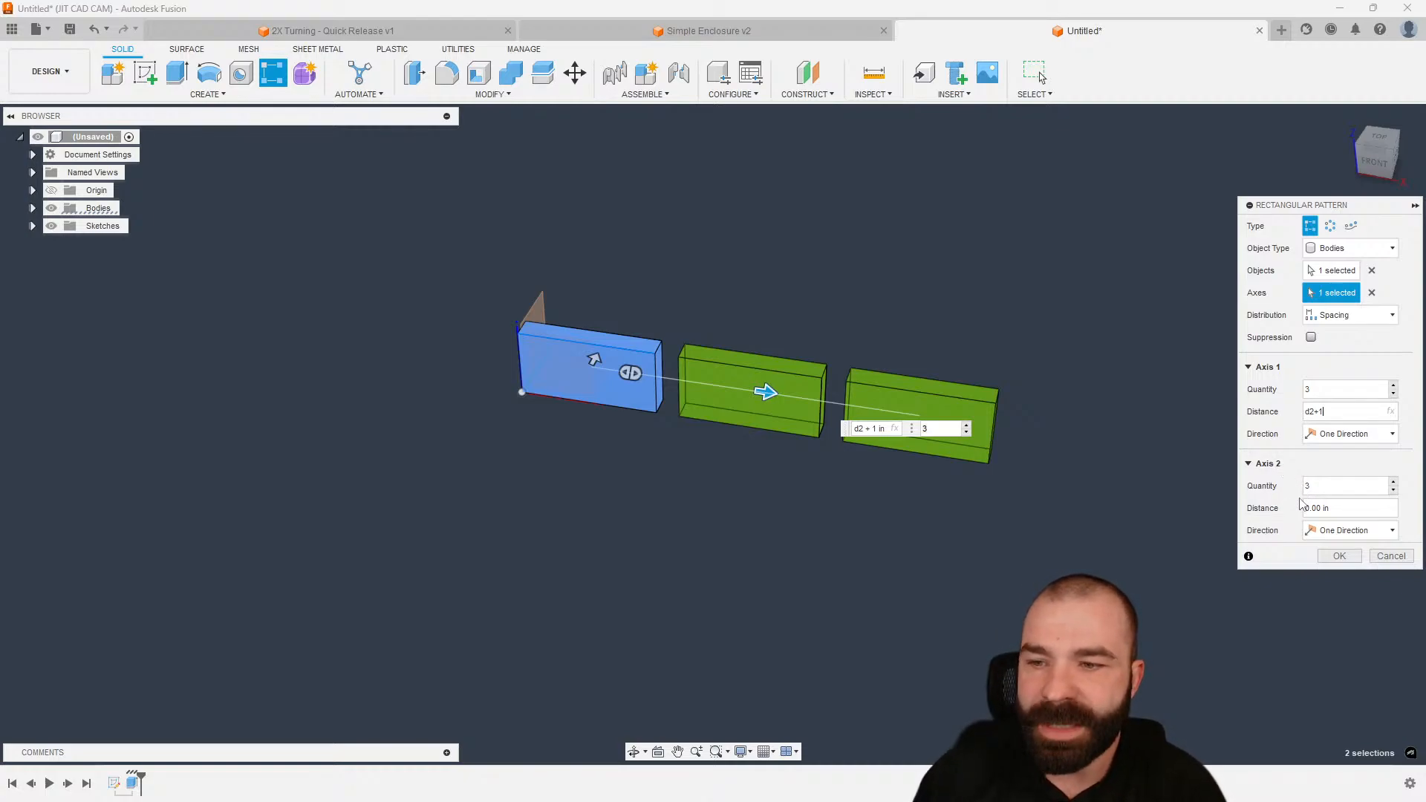
- Add a second pattern direction across the box's thickness with 3 instances spaced 3.00 in apart, and complete the pattern
{"action": "middle_click_drag", "start_coordinate": [597, 379], "coordinate": [597, 343], "text": "shift"}
{"action": "left_click_drag", "start_coordinate": [597, 340], "coordinate": [608, 288]}
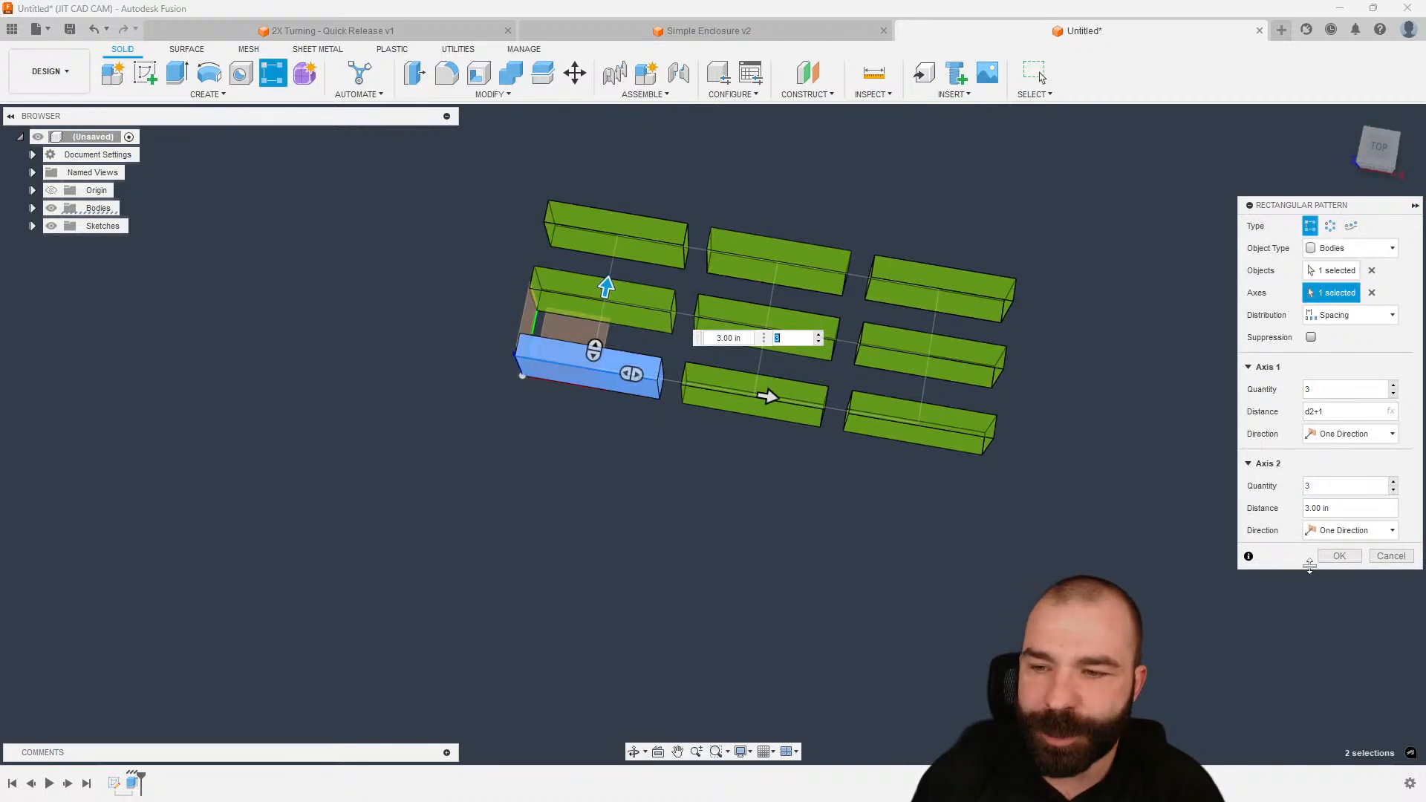
{"action": "left_click", "coordinate": [1337, 557]}
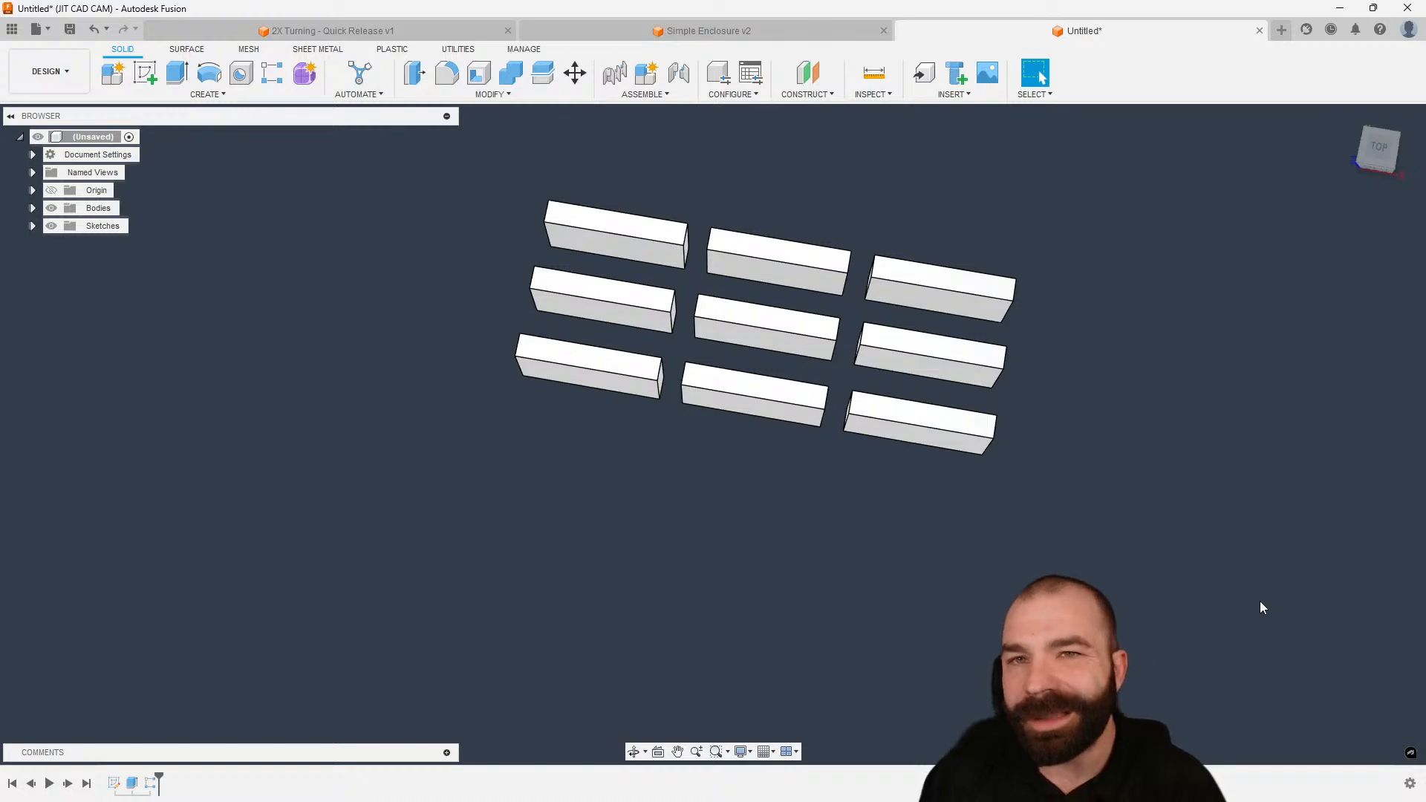
- Open the Parameters table and expand the sketch, extrude and pattern groups to review all model parameters and their expressions
{"action": "left_click", "coordinate": [1376, 156]}
{"action": "key", "text": "F6"}
{"action": "scroll", "coordinate": [1138, 350], "scroll_direction": "down", "scroll_amount": 1}
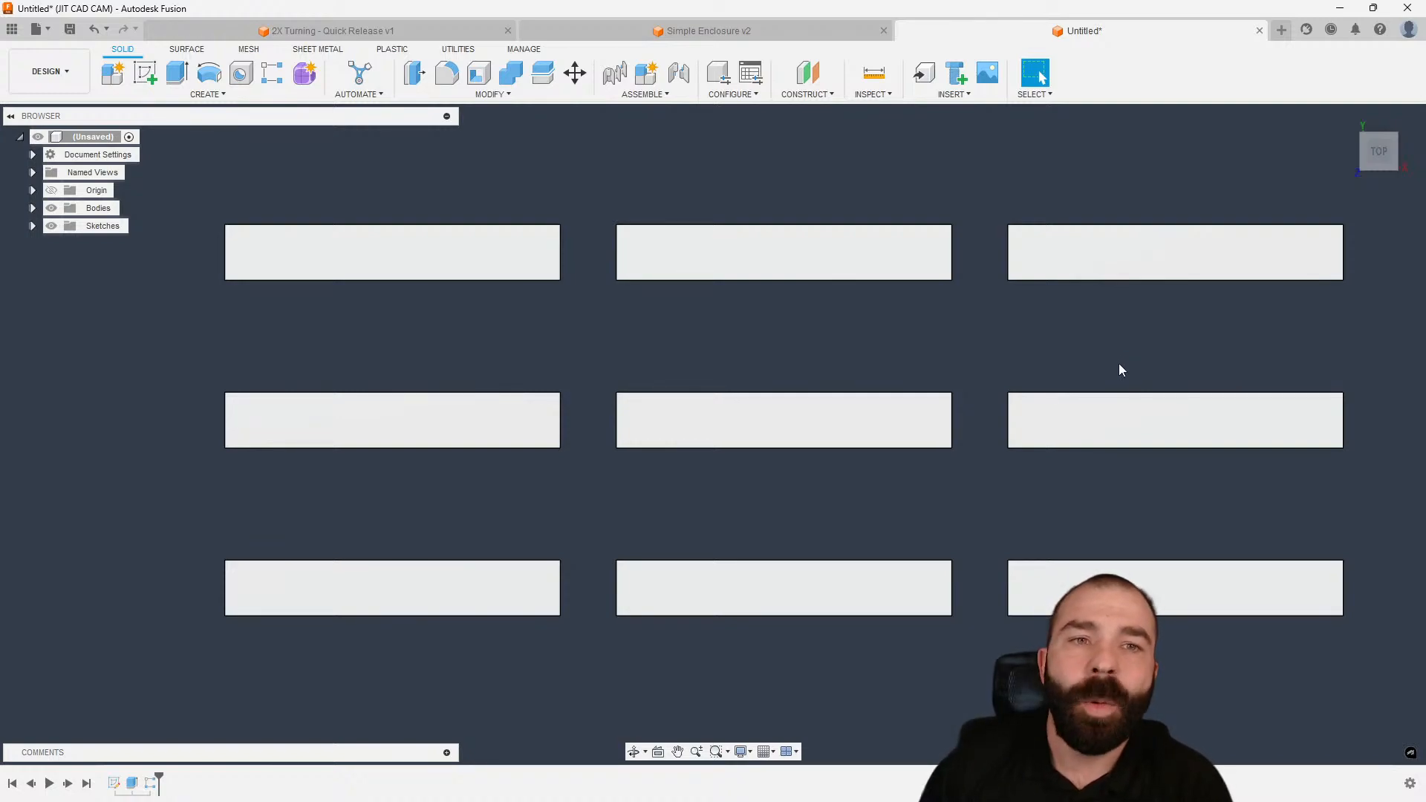
{"action": "left_click", "coordinate": [468, 94]}
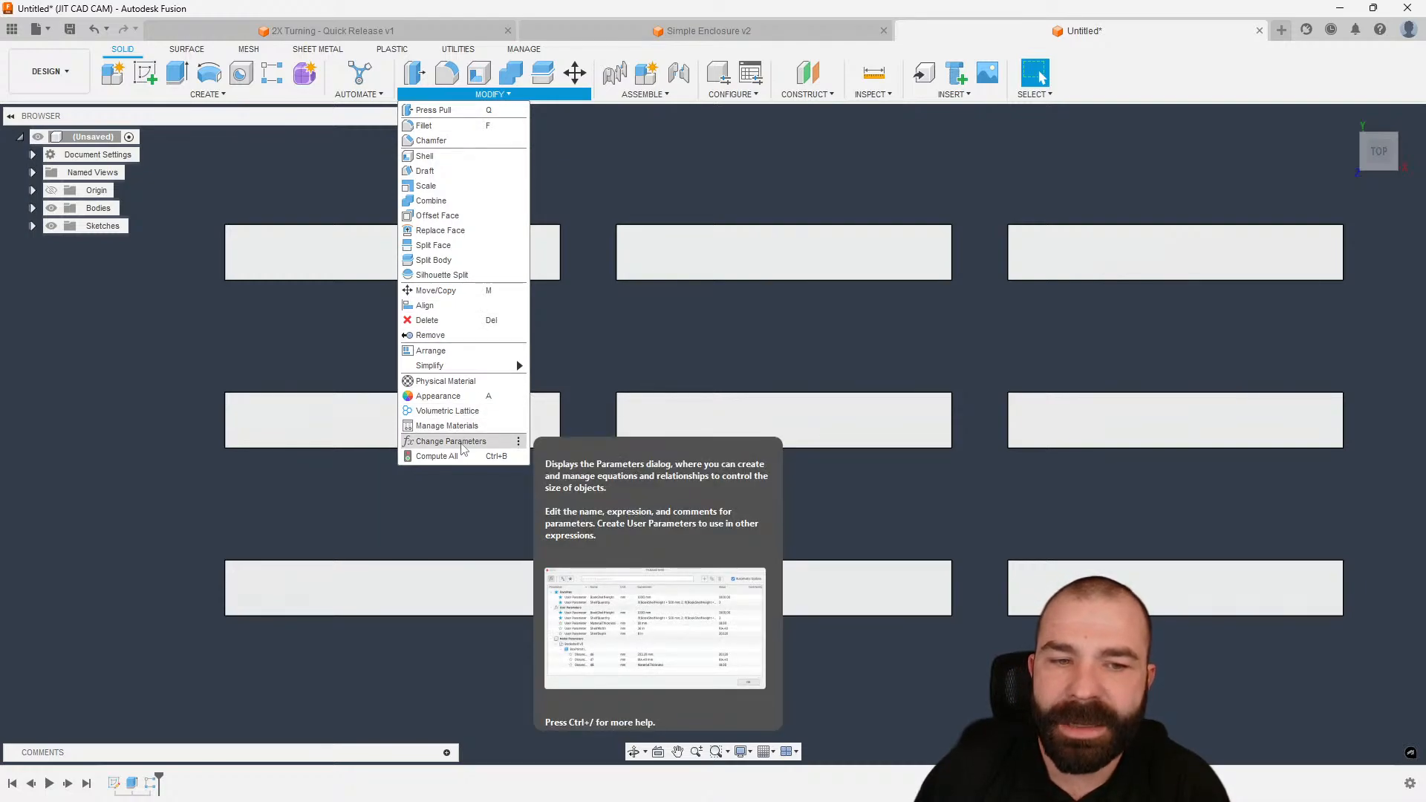
{"action": "left_click", "coordinate": [461, 443]}
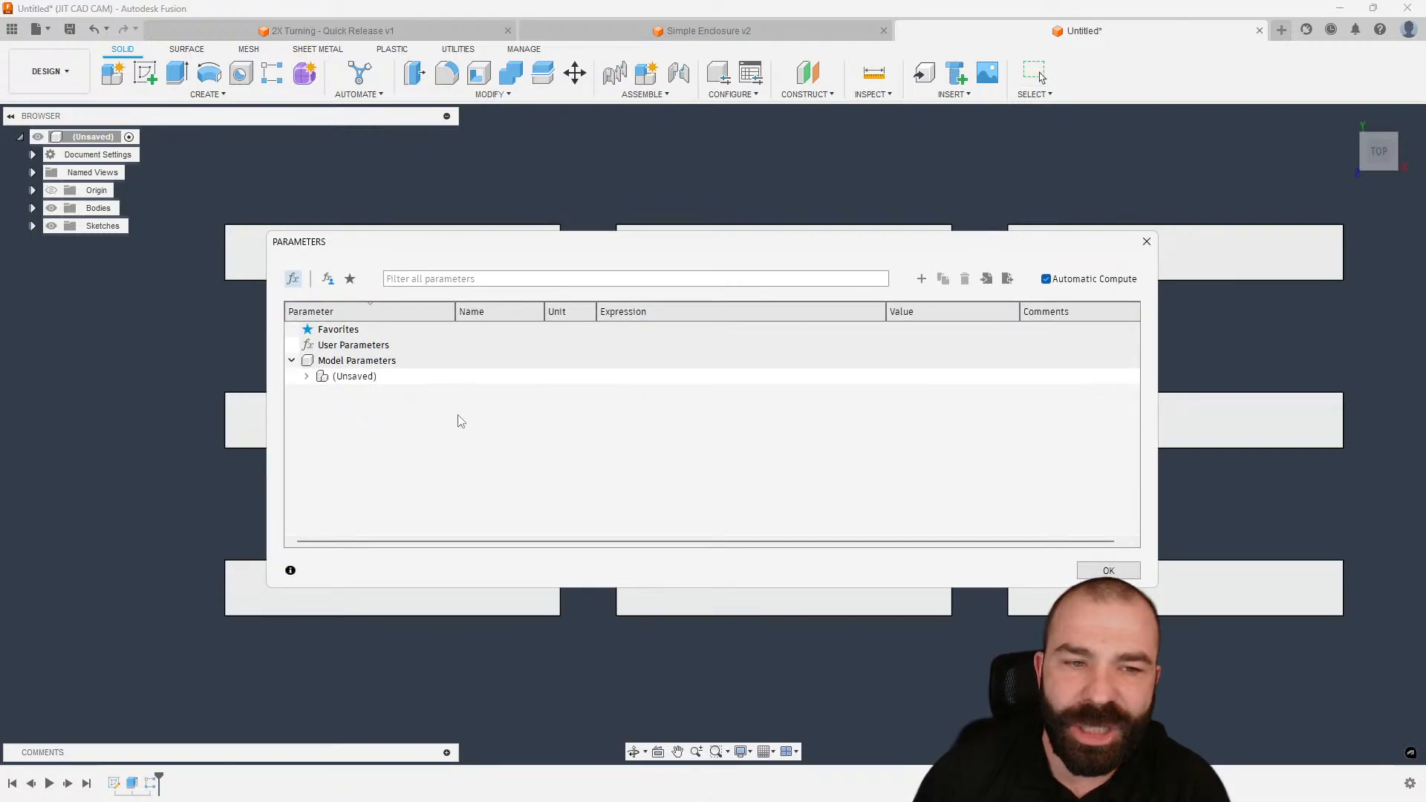
{"action": "left_click", "coordinate": [306, 376]}
{"action": "left_click", "coordinate": [320, 391]}
{"action": "left_click", "coordinate": [321, 439]}
{"action": "left_click", "coordinate": [321, 485]}
{"action": "scroll", "coordinate": [483, 446], "scroll_direction": "down", "scroll_amount": 1}
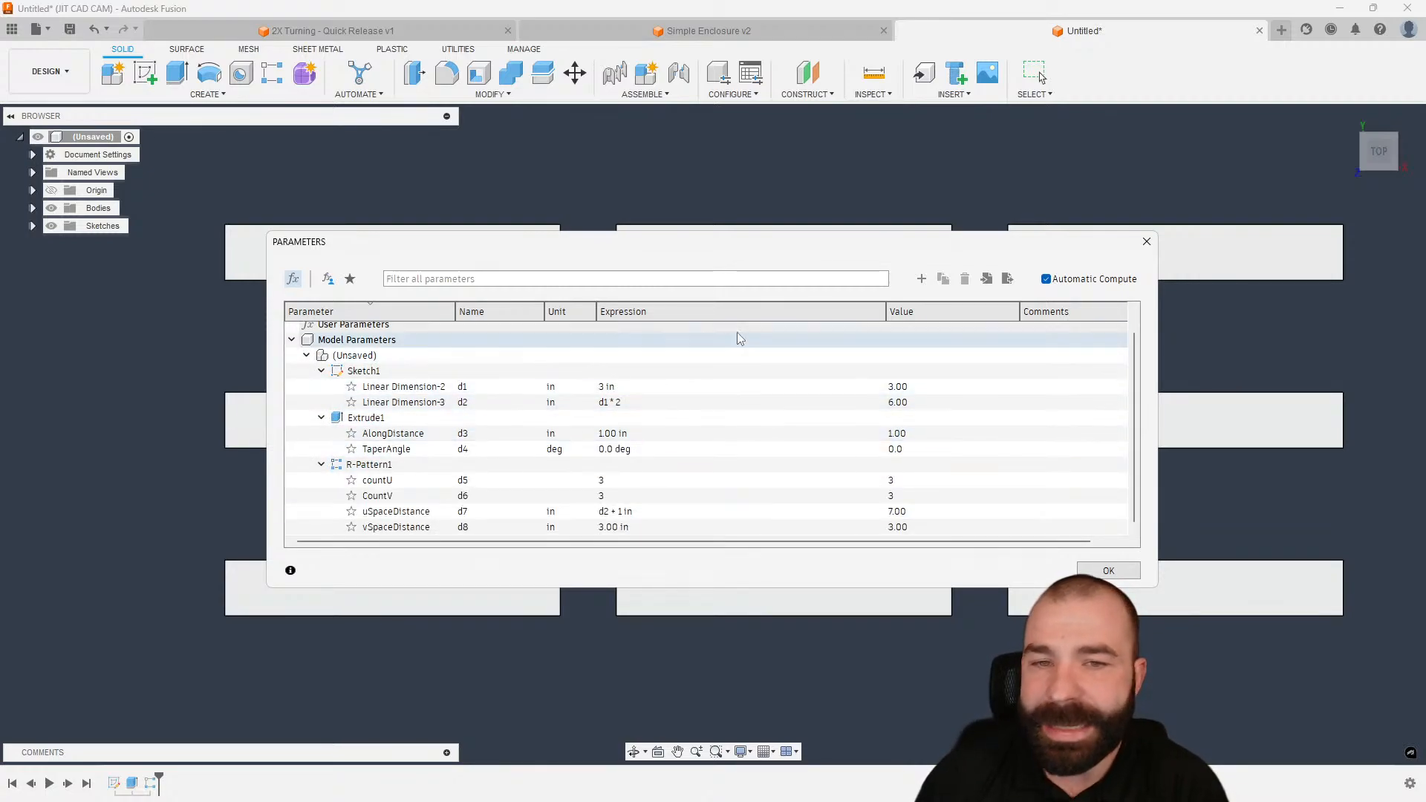
{"action": "left_click_drag", "start_coordinate": [842, 235], "coordinate": [831, 119]}
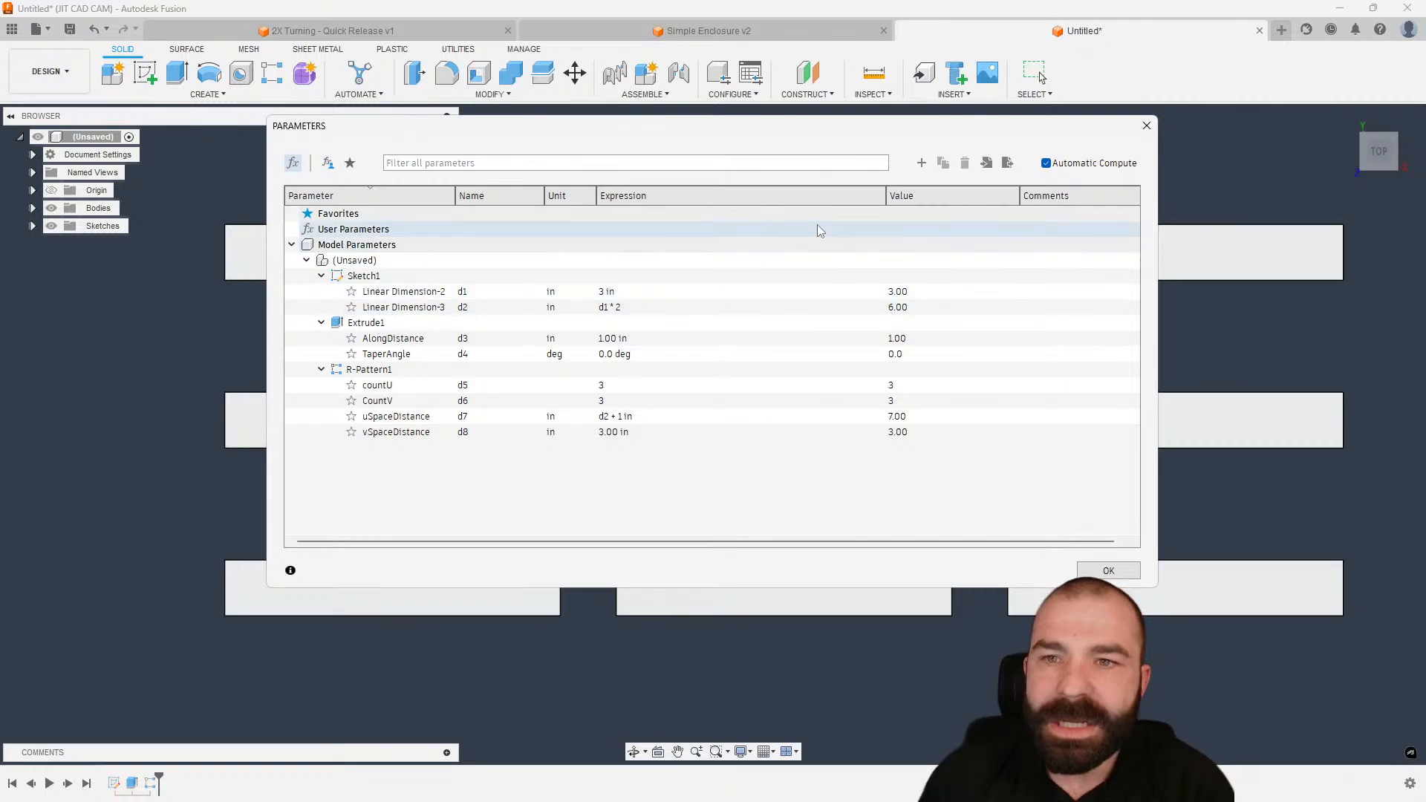
- Add a user parameter named PartW in inches with the expression 1
{"action": "left_click", "coordinate": [921, 162]}
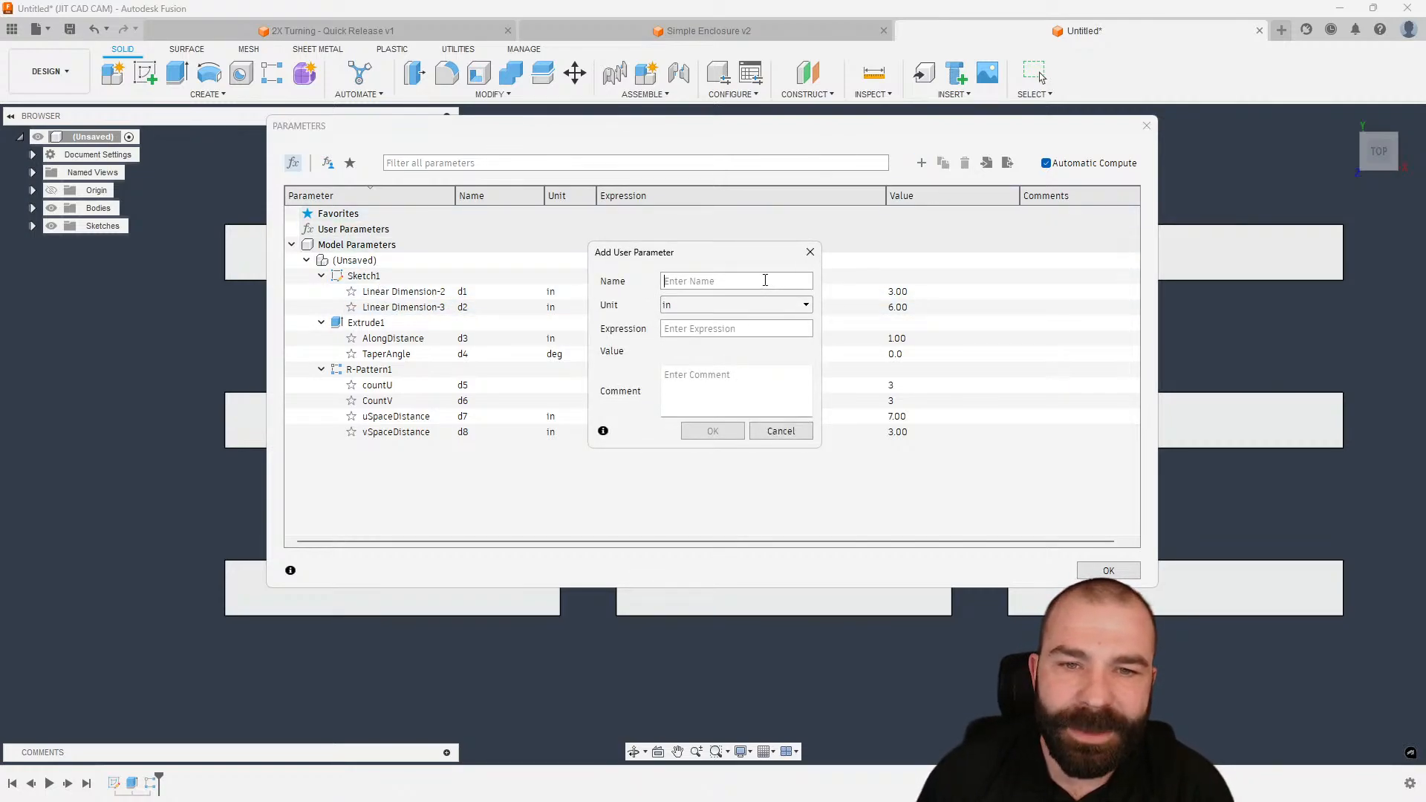
{"action": "type", "text": "PartW"}
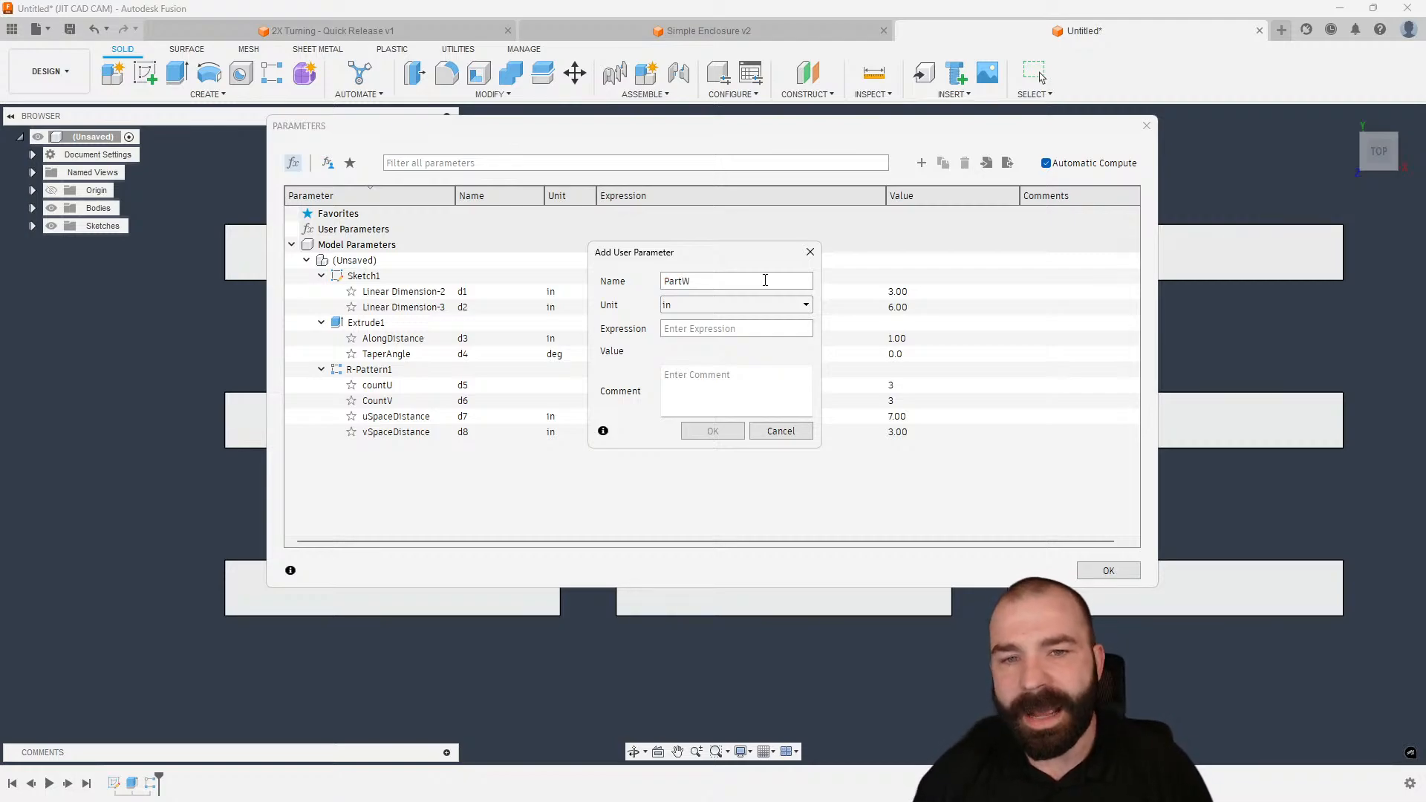
{"action": "type", "text": "1"}
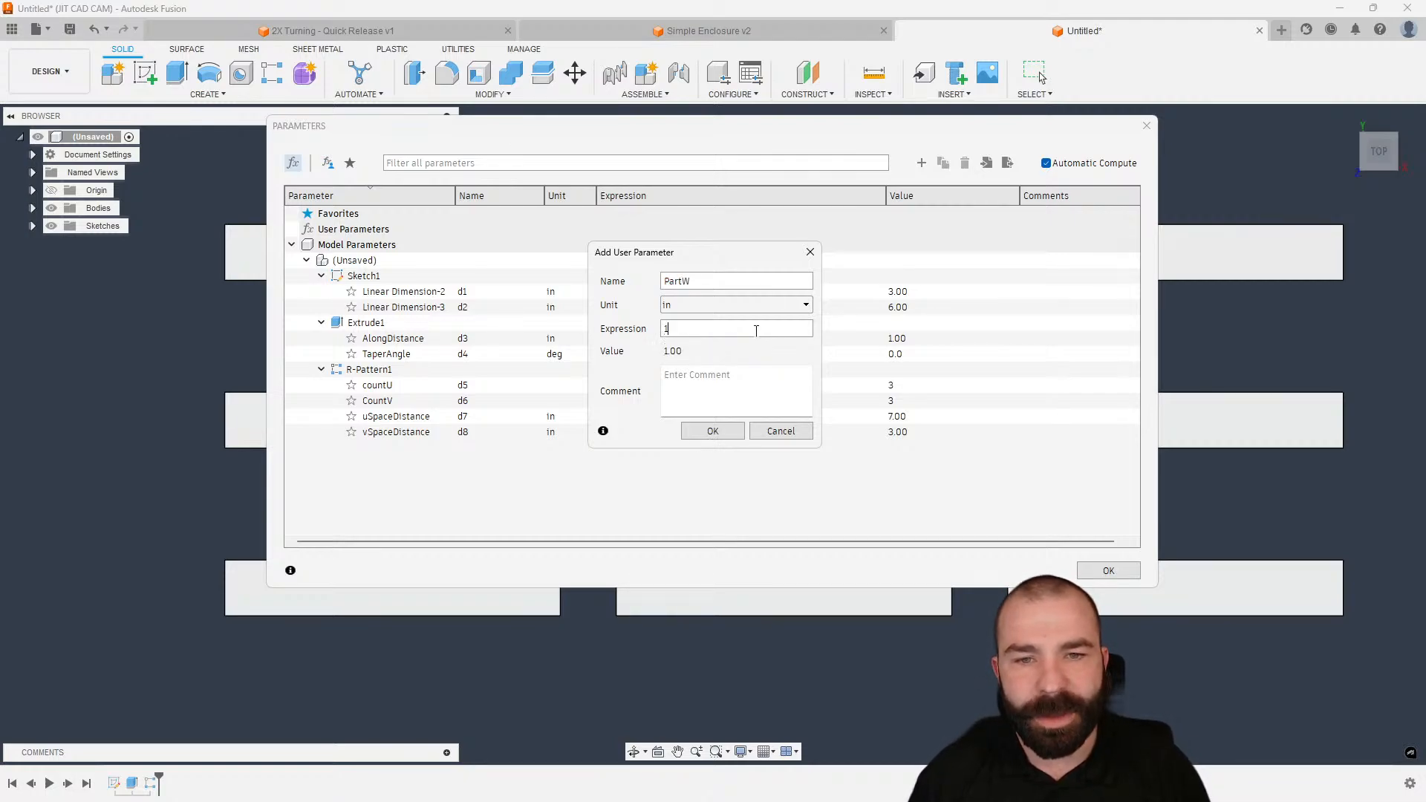
{"action": "left_click", "coordinate": [725, 432]}
- Add a user parameter named PartL in inches with the expression 2
{"action": "left_click", "coordinate": [921, 163]}
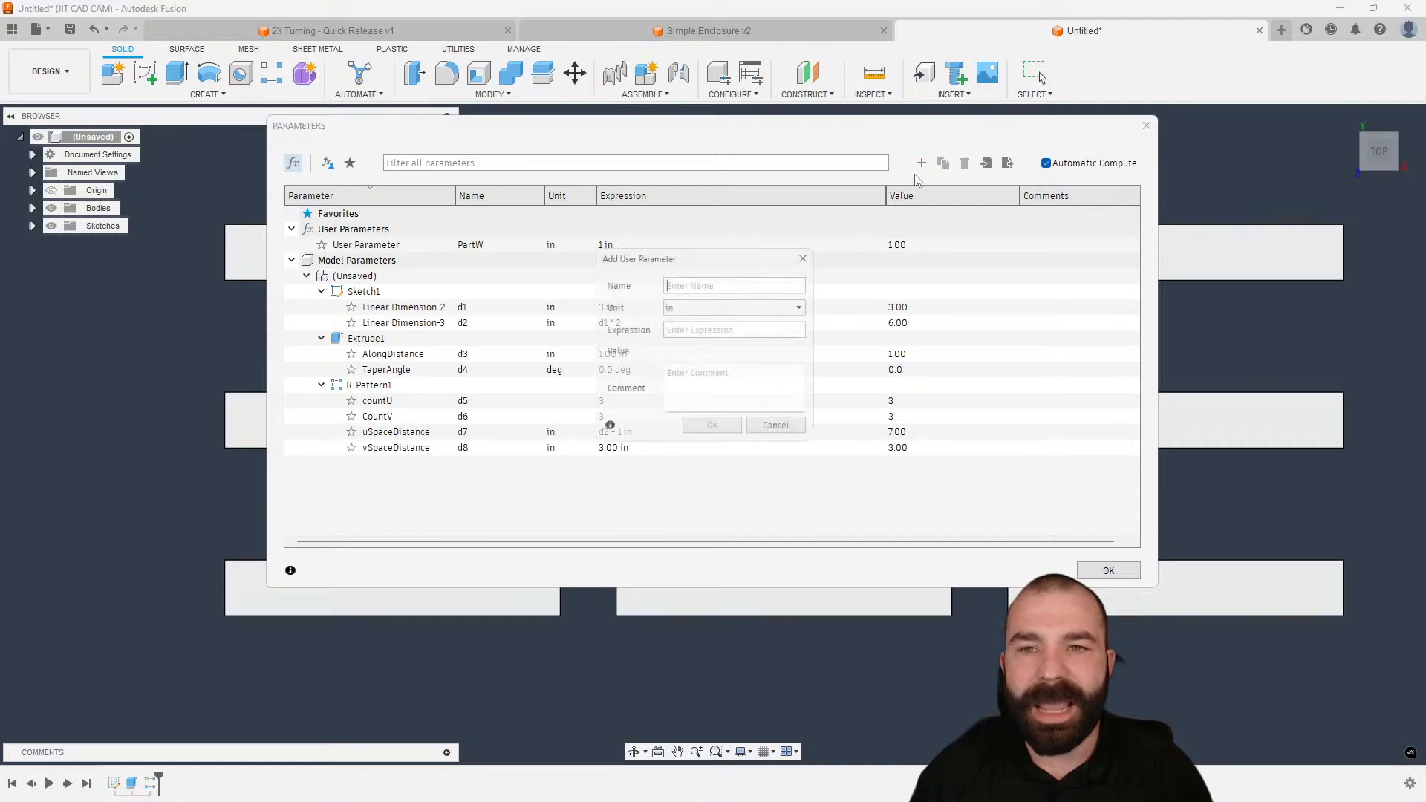
{"action": "type", "text": "Part"}
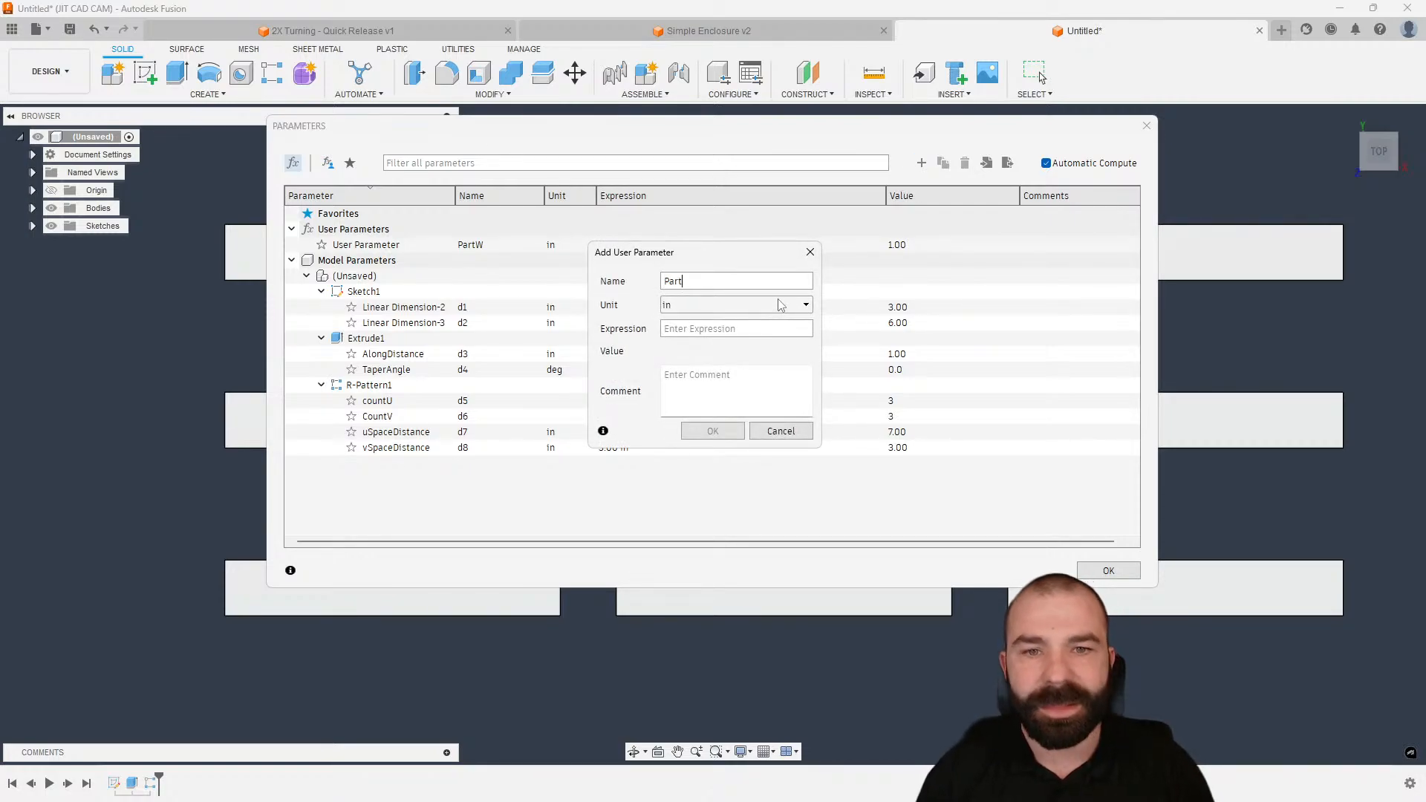
{"action": "type", "text": "2"}
{"action": "left_click", "coordinate": [712, 431]}
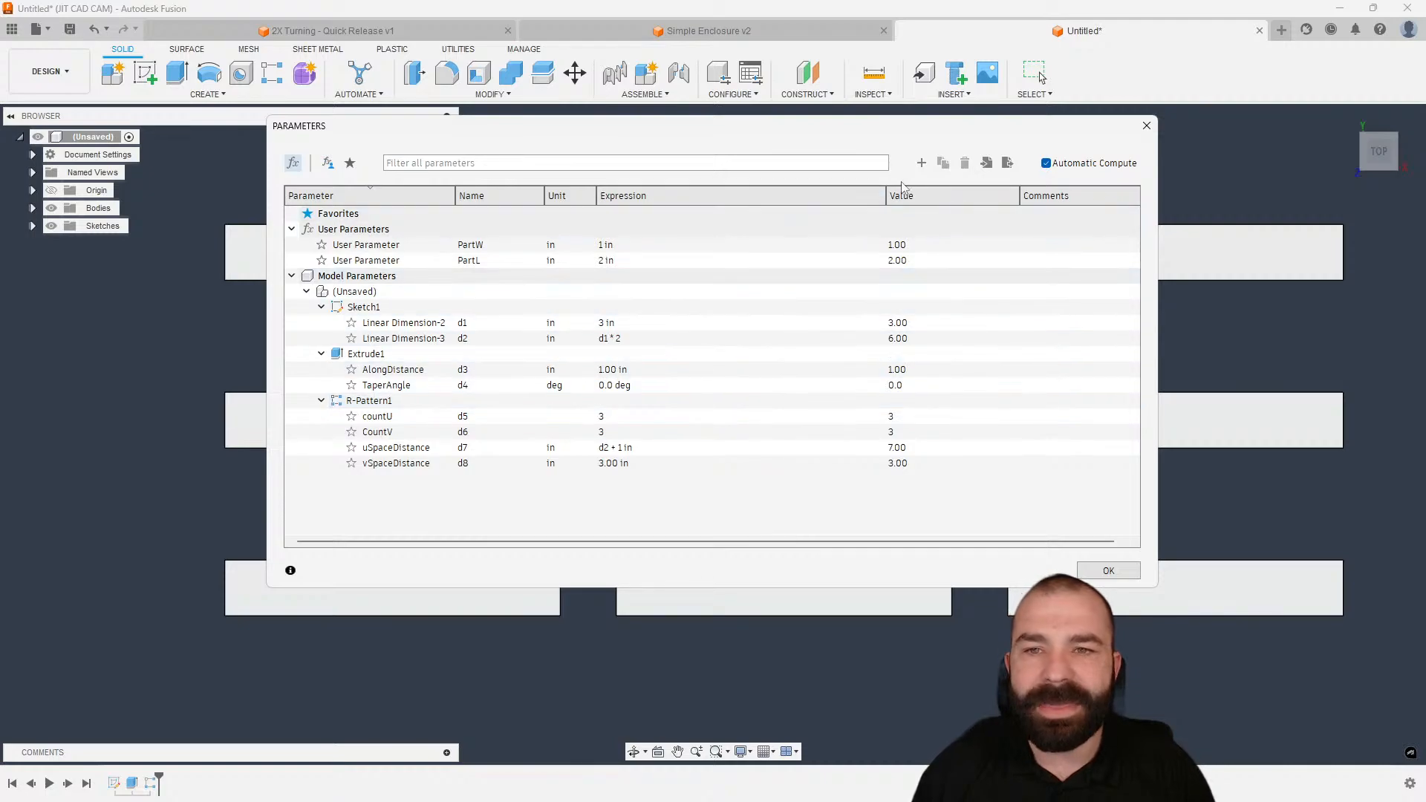
- Add a user parameter named PartT in inches with the expression 3
{"action": "left_click", "coordinate": [921, 163]}
{"action": "type", "text": "PartW"}
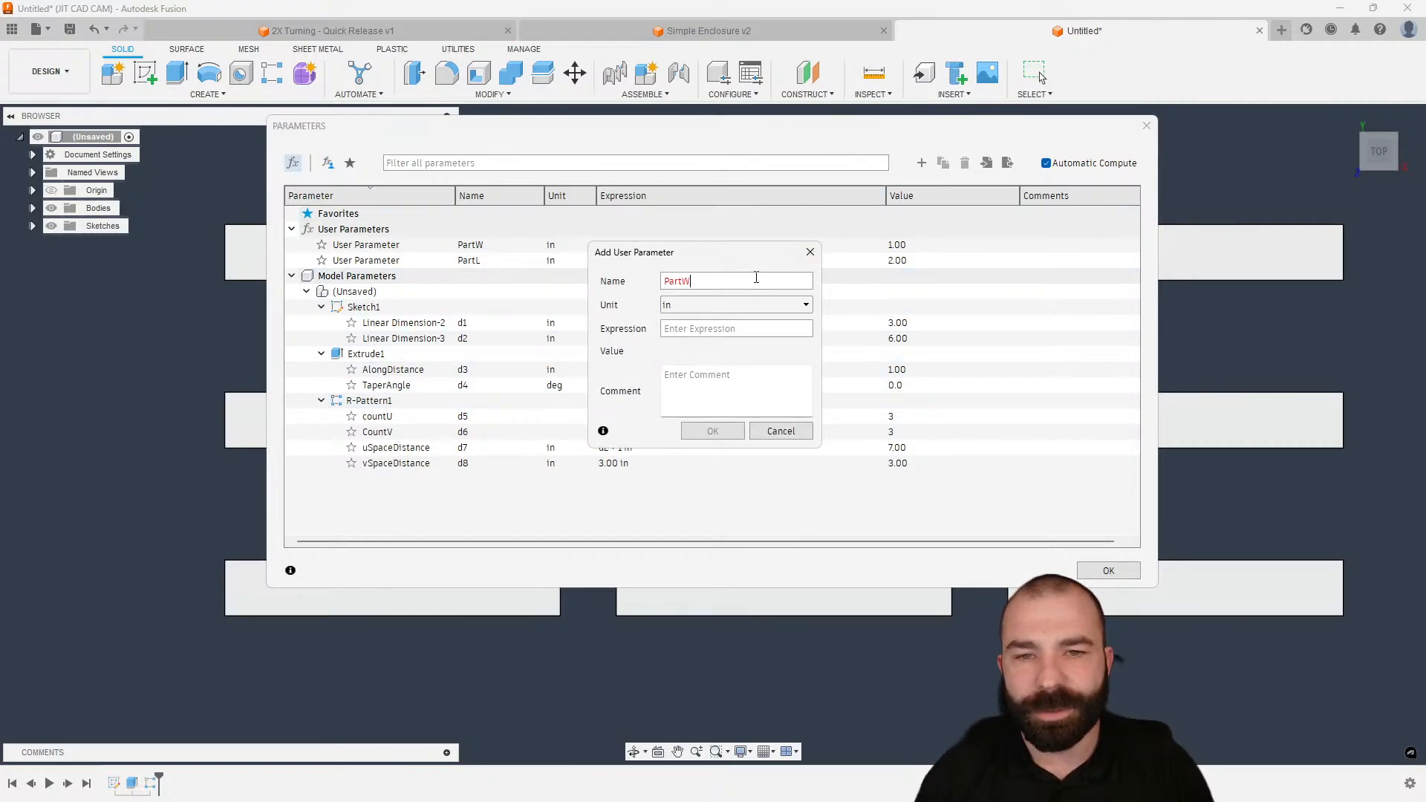
{"action": "left_click_drag", "start_coordinate": [673, 266], "coordinate": [701, 293]}
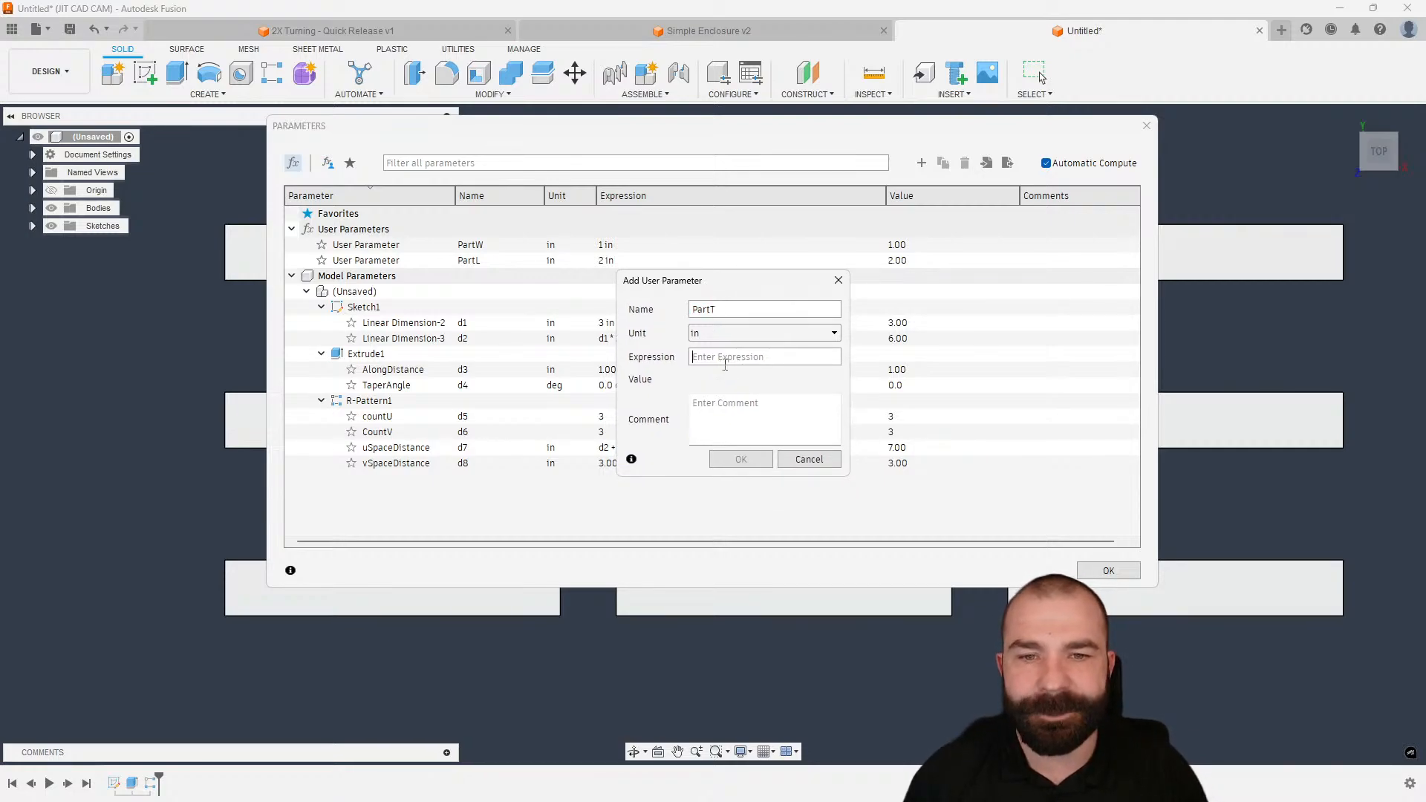
{"action": "type", "text": "3"}
{"action": "left_click", "coordinate": [740, 459]}
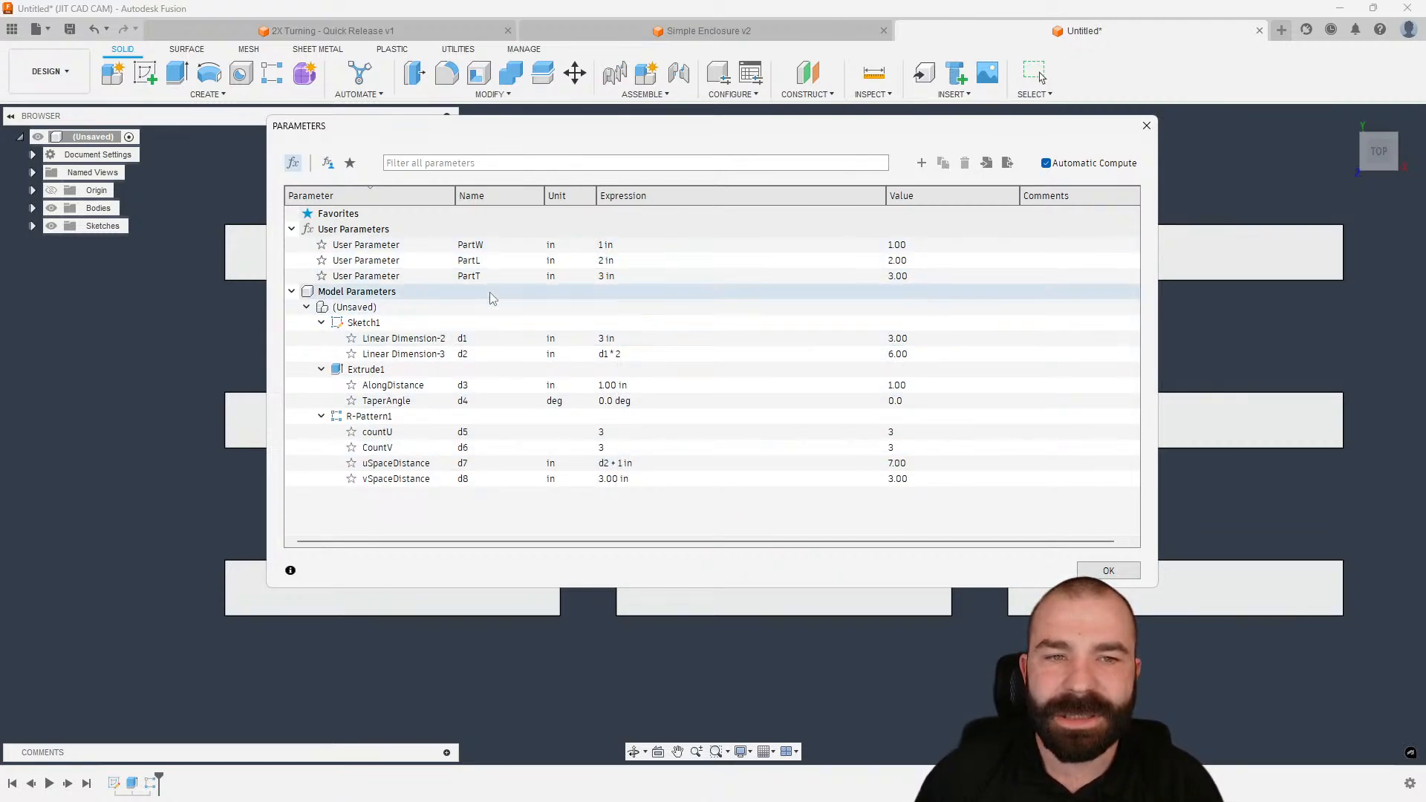
- Move the Parameters table clear of the model and set the expression of sketch dimension d1 to PartW
{"action": "middle_click_drag", "start_coordinate": [206, 399], "coordinate": [288, 427], "text": "shift"}
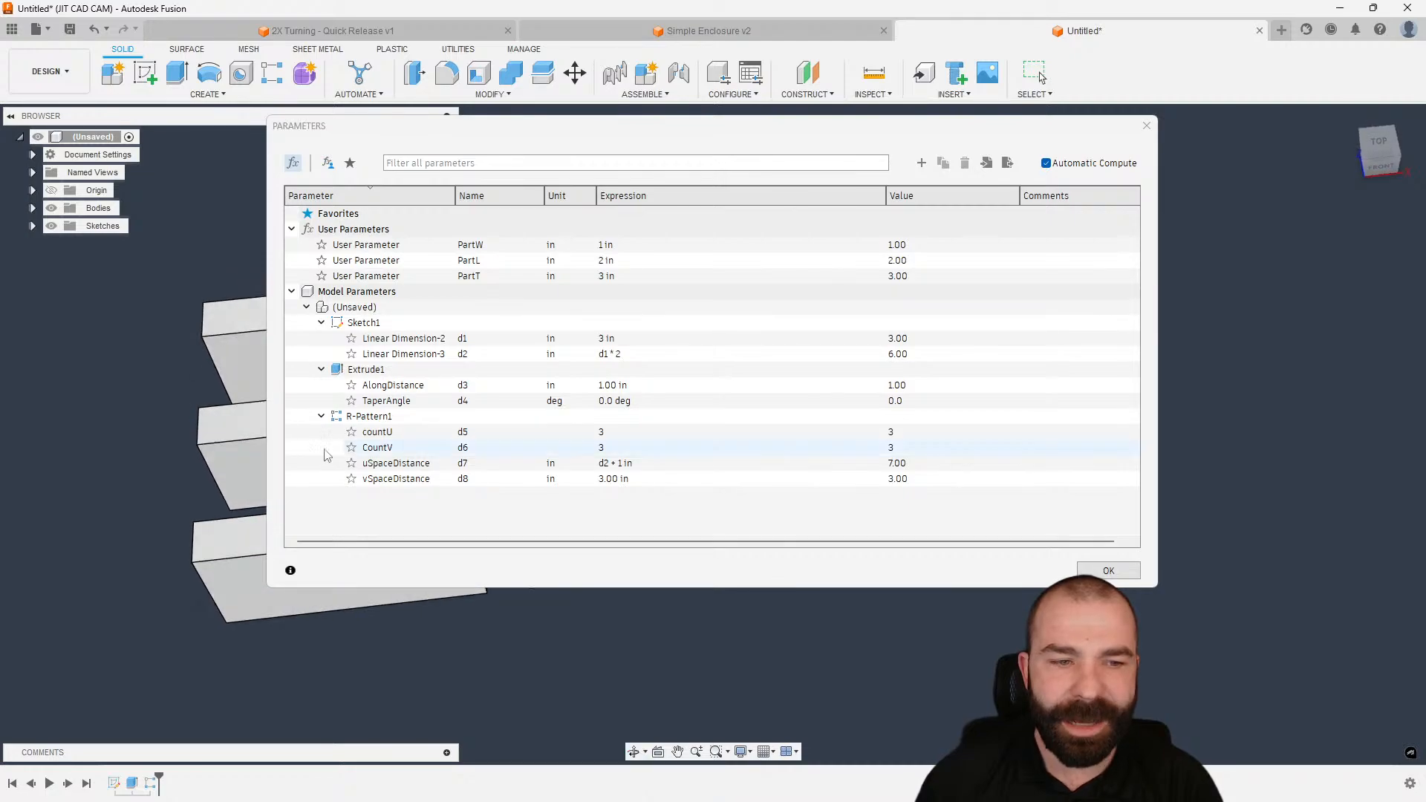
{"action": "left_click_drag", "start_coordinate": [267, 258], "coordinate": [483, 257]}
{"action": "left_click_drag", "start_coordinate": [739, 136], "coordinate": [975, 132]}
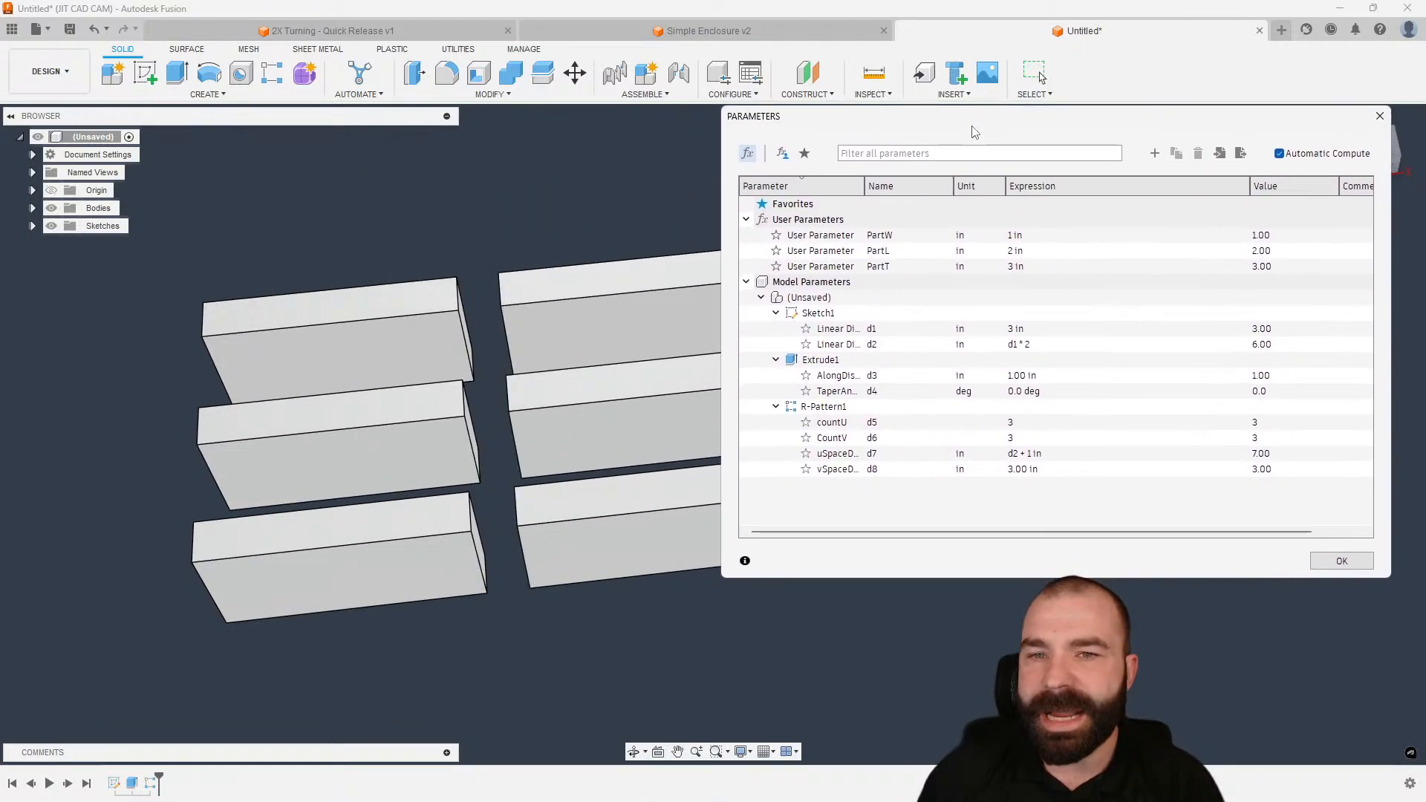
{"action": "left_click", "coordinate": [1019, 331]}
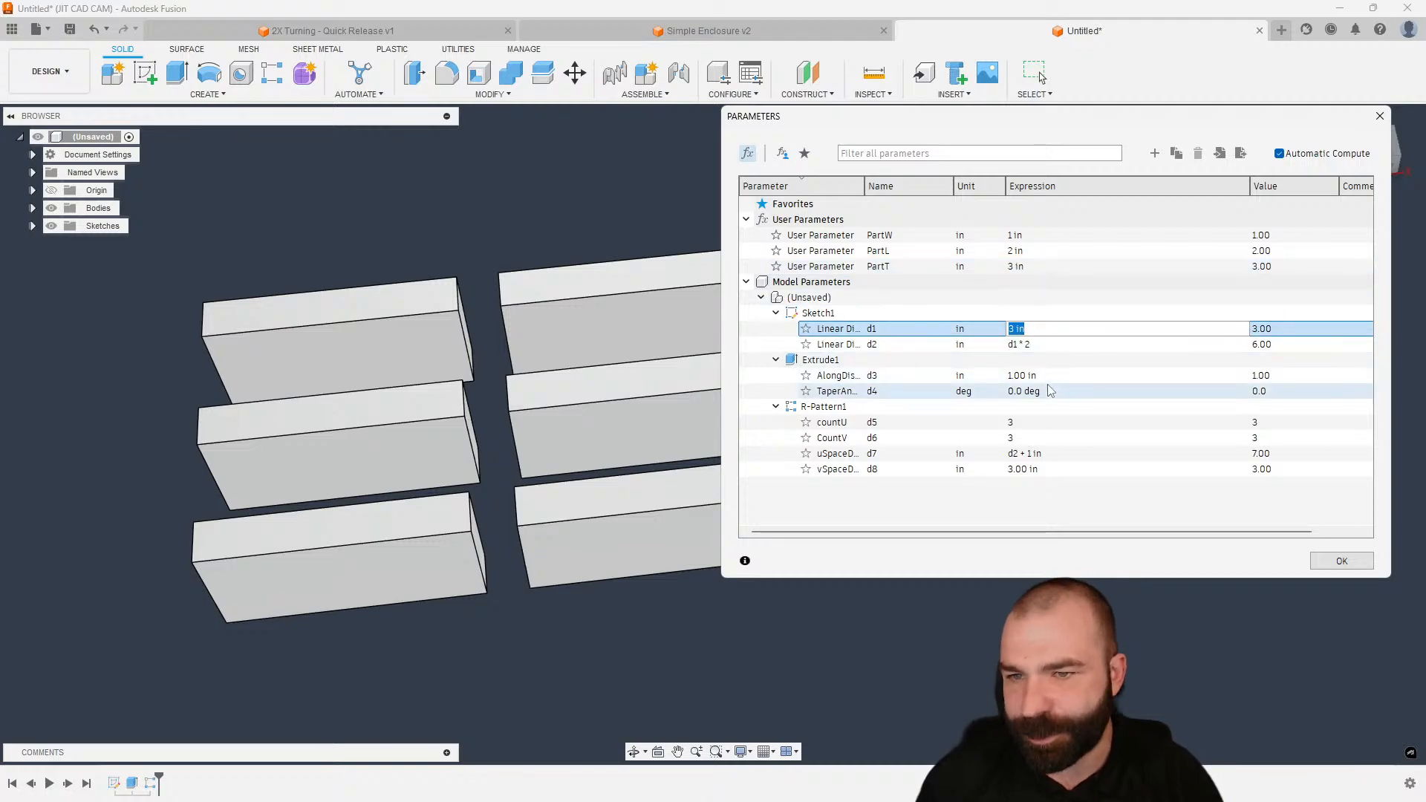
{"action": "type", "text": "Part"}
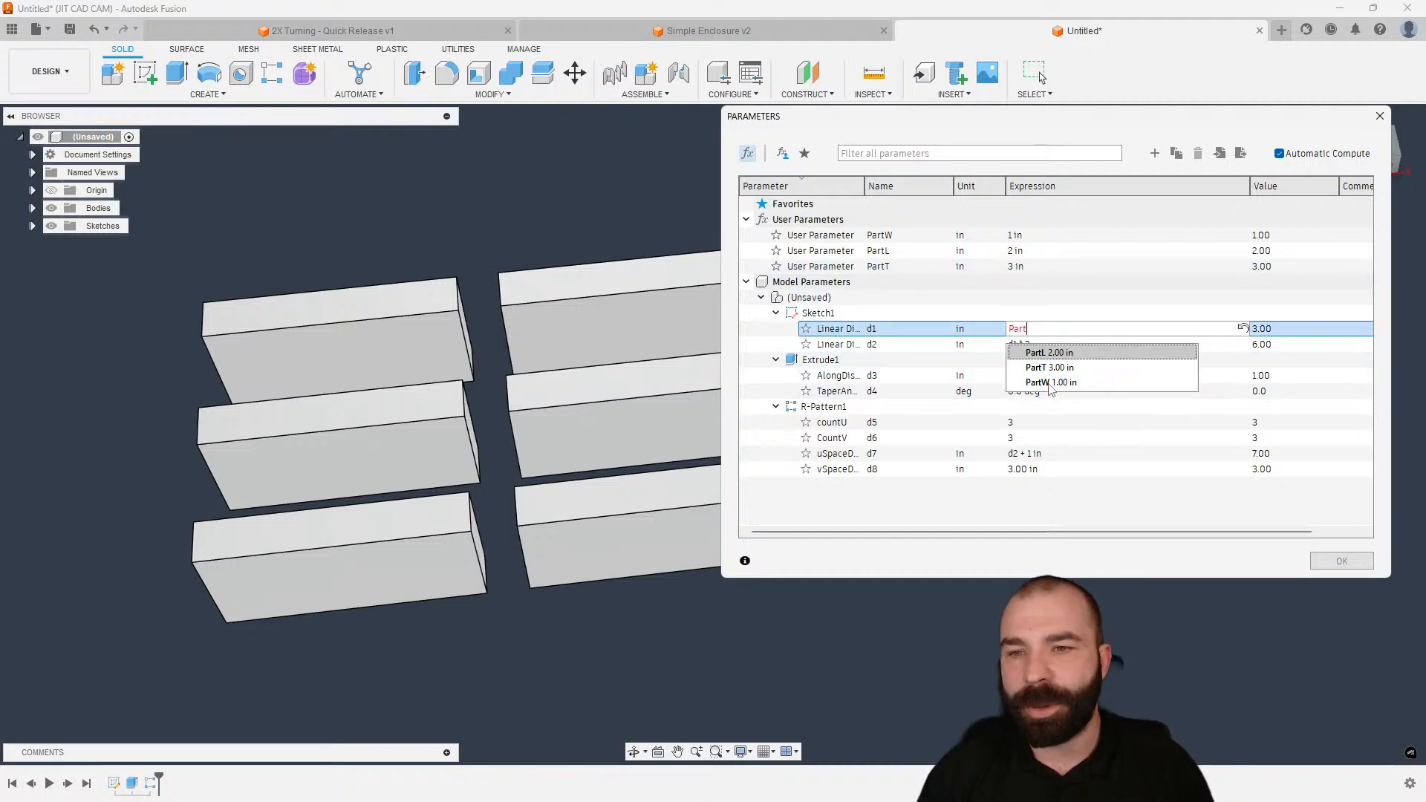
{"action": "type", "text": "W"}
{"action": "key", "text": "Return"}
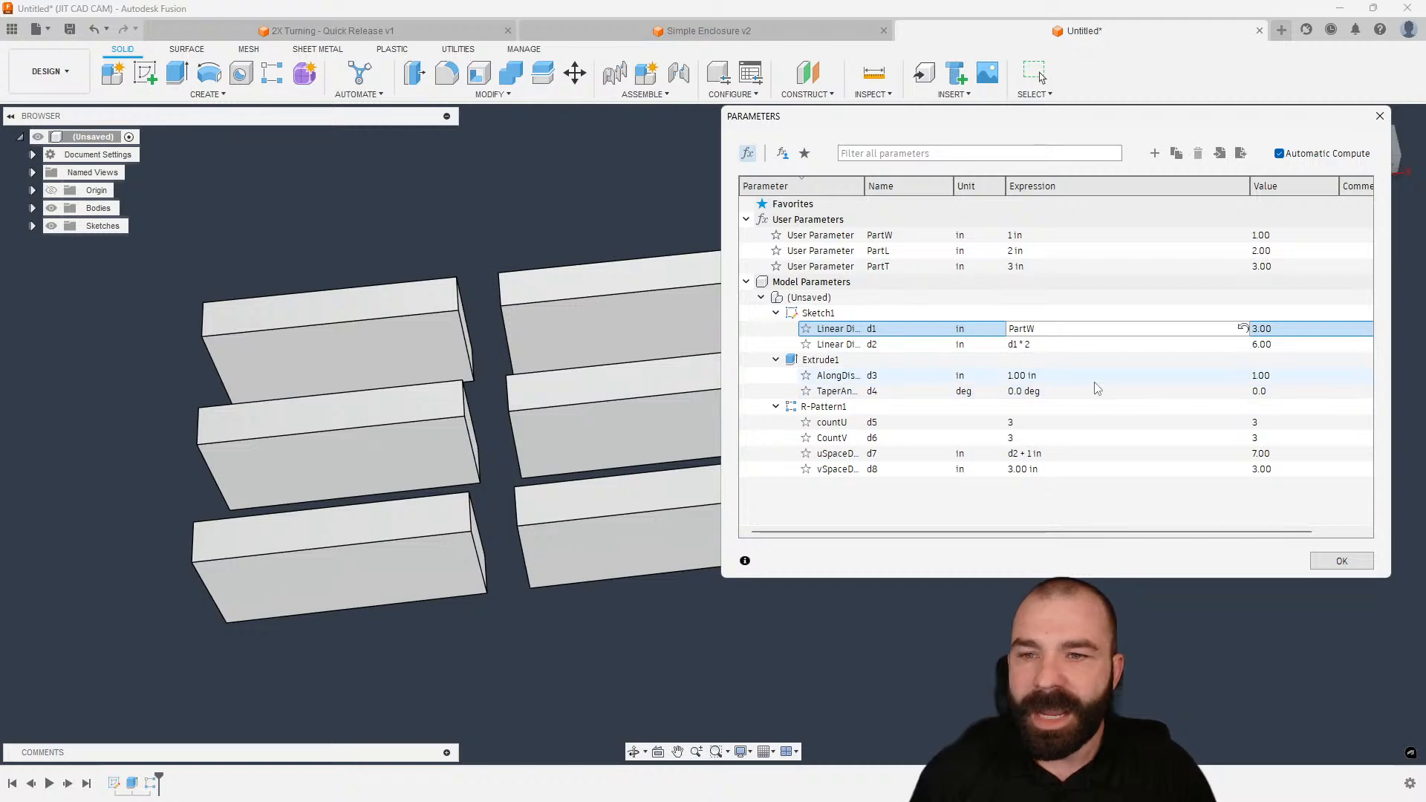
- Link sketch dimension d2 to PartL and the extrusion's AlongDistance to PartT
{"action": "left_click", "coordinate": [1002, 346]}
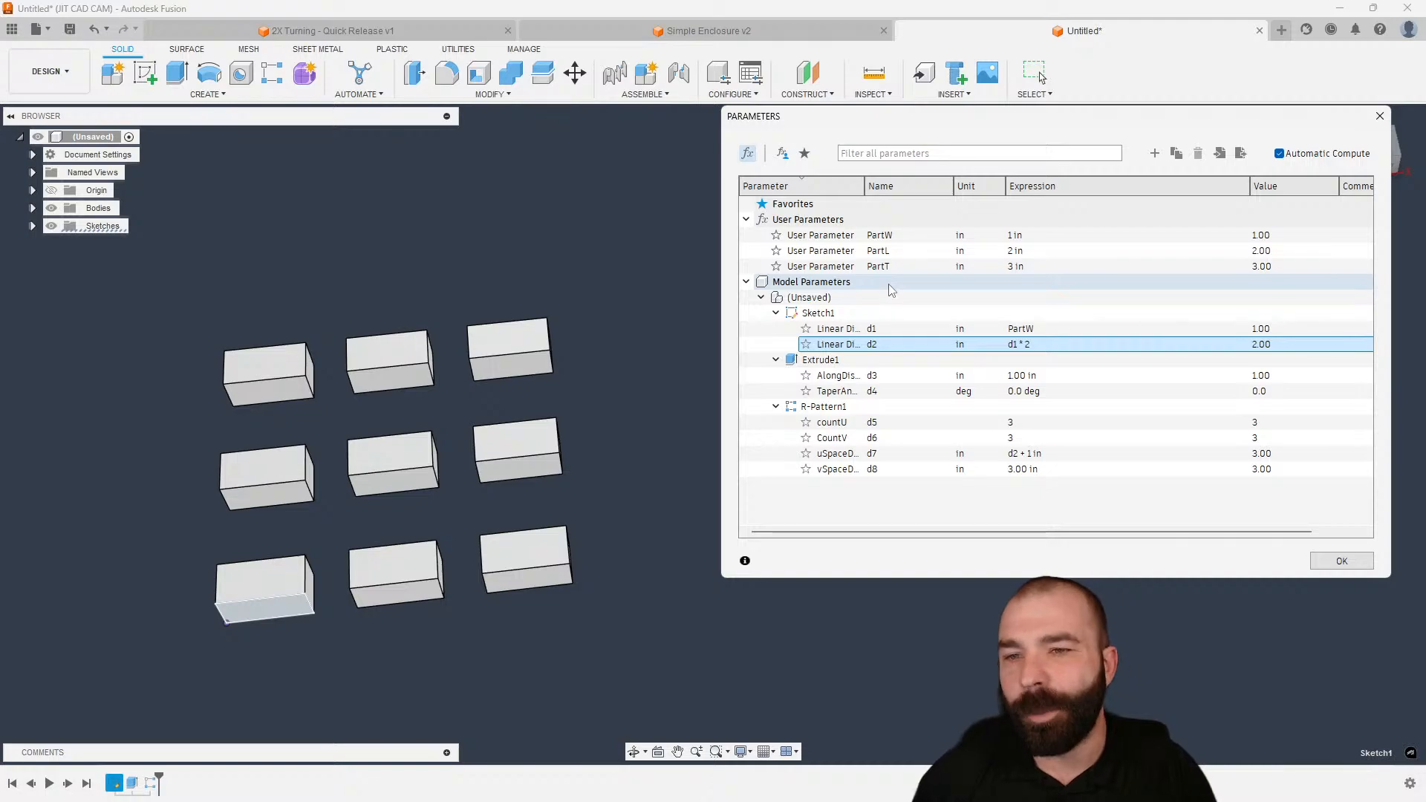
{"action": "left_click", "coordinate": [1035, 345]}
{"action": "type", "text": "PartL"}
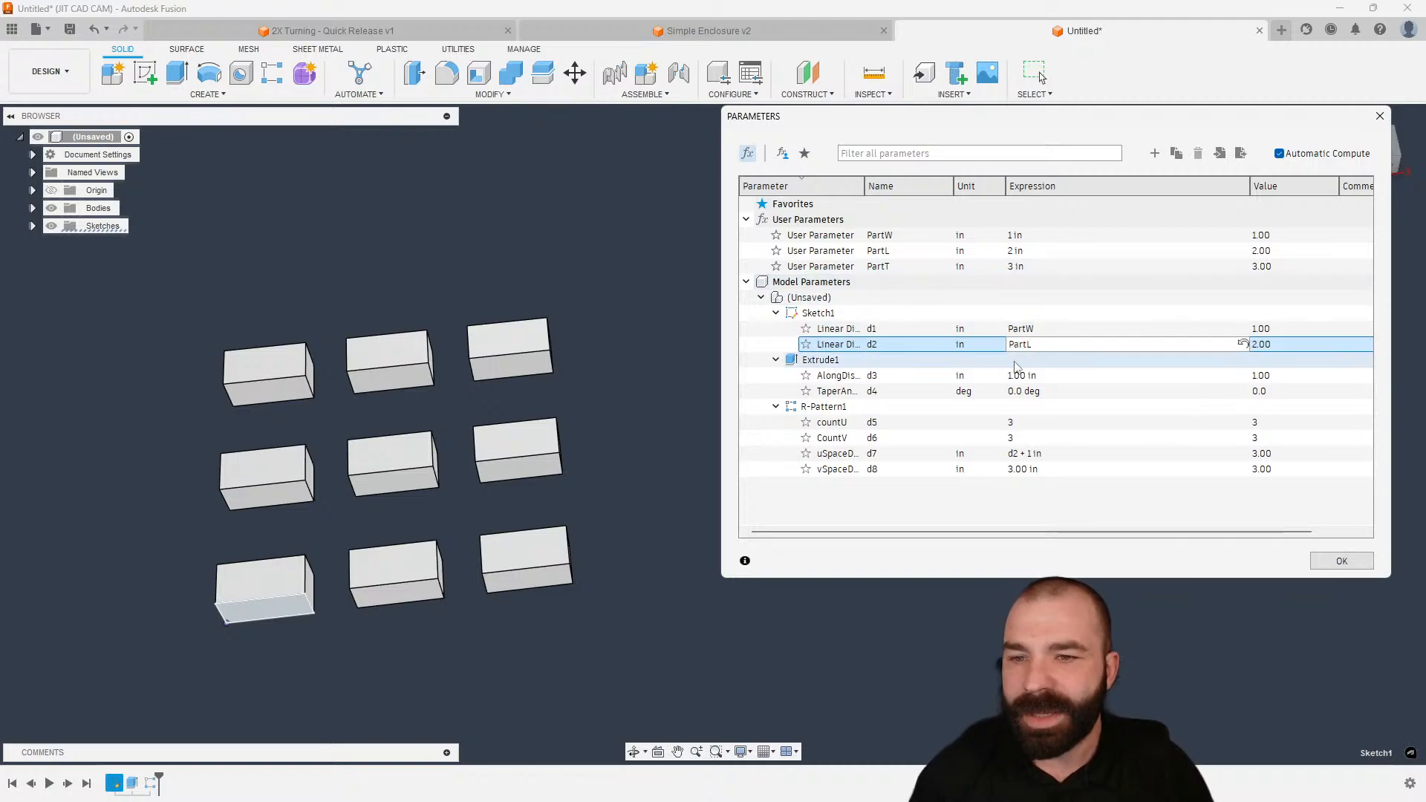
{"action": "left_click", "coordinate": [1029, 376]}
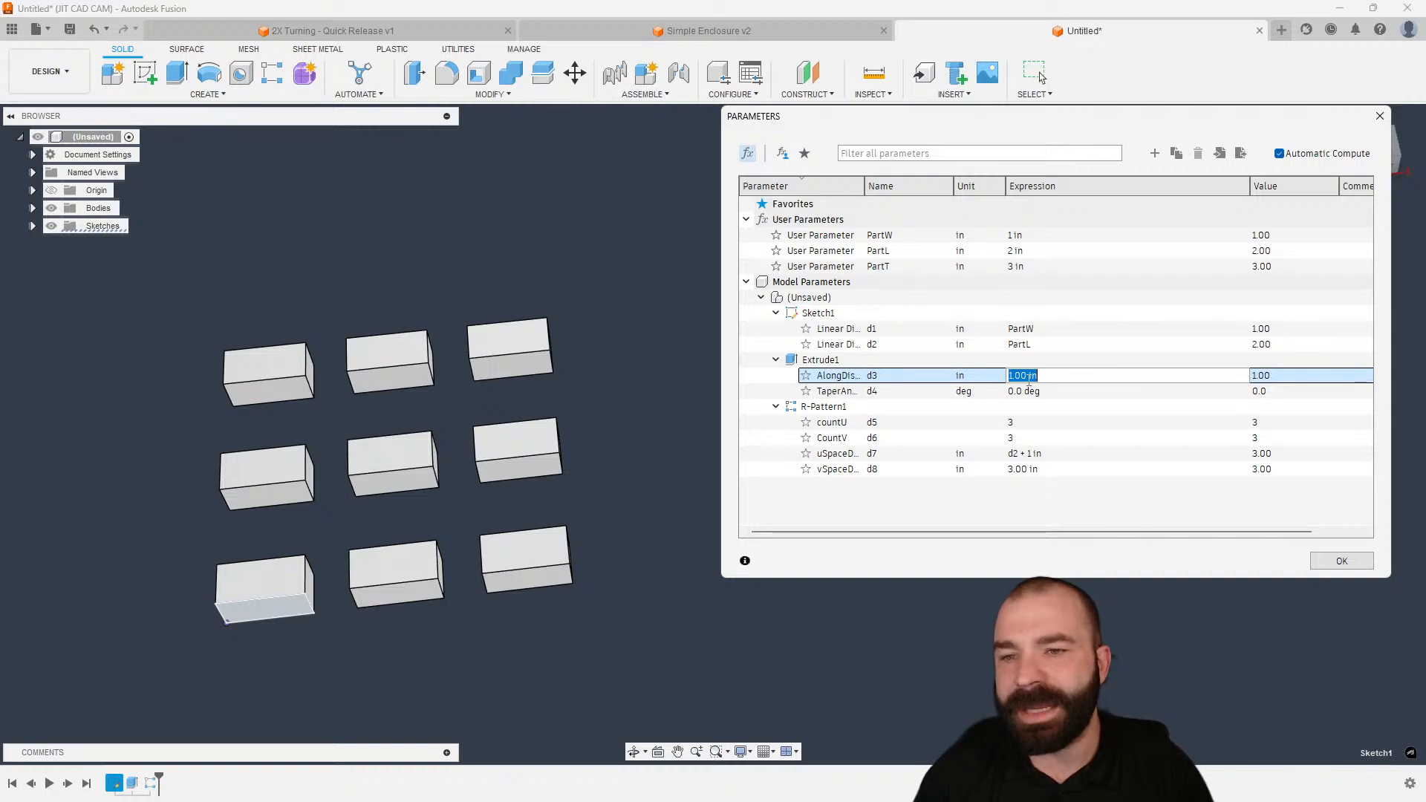
{"action": "type", "text": "PartT"}
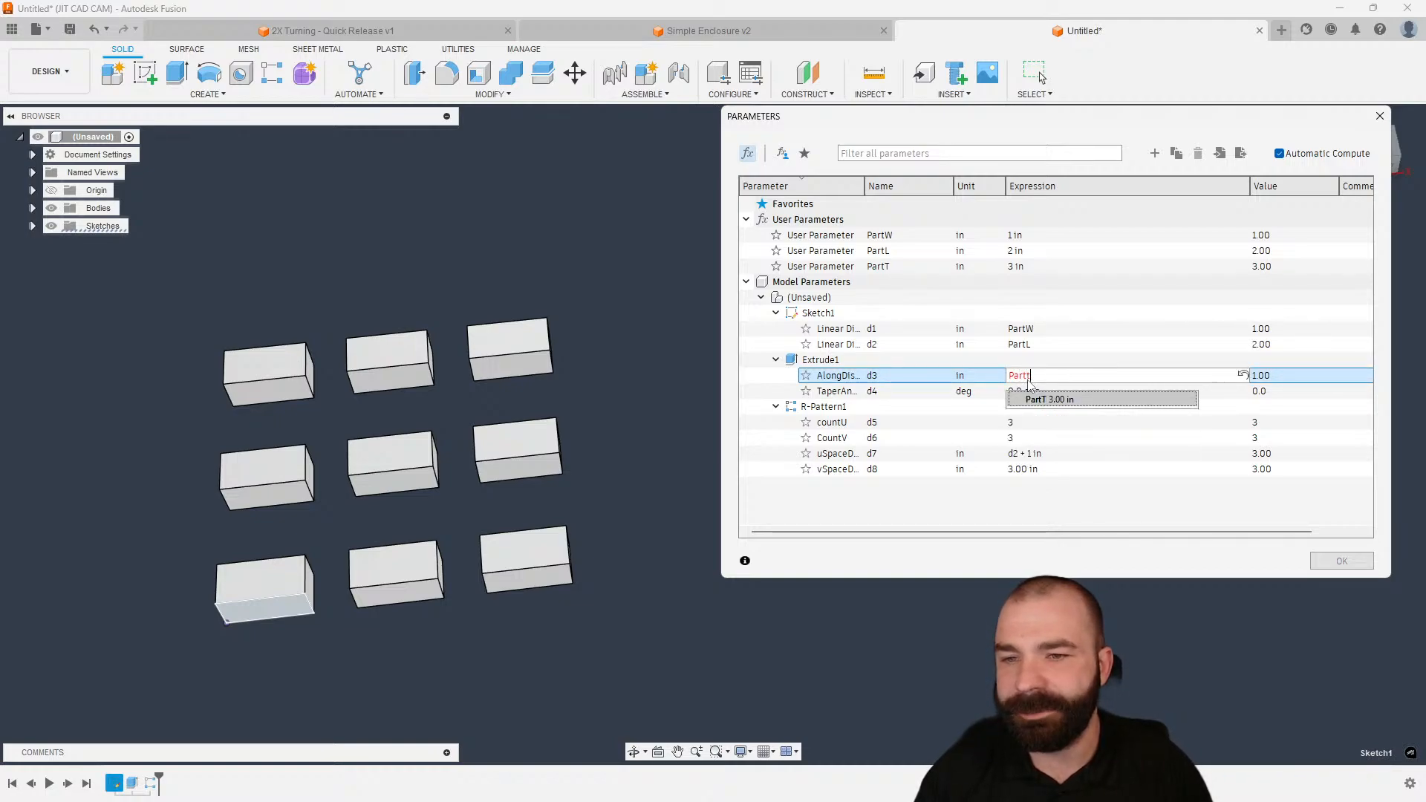
{"action": "left_click", "coordinate": [1011, 422]}
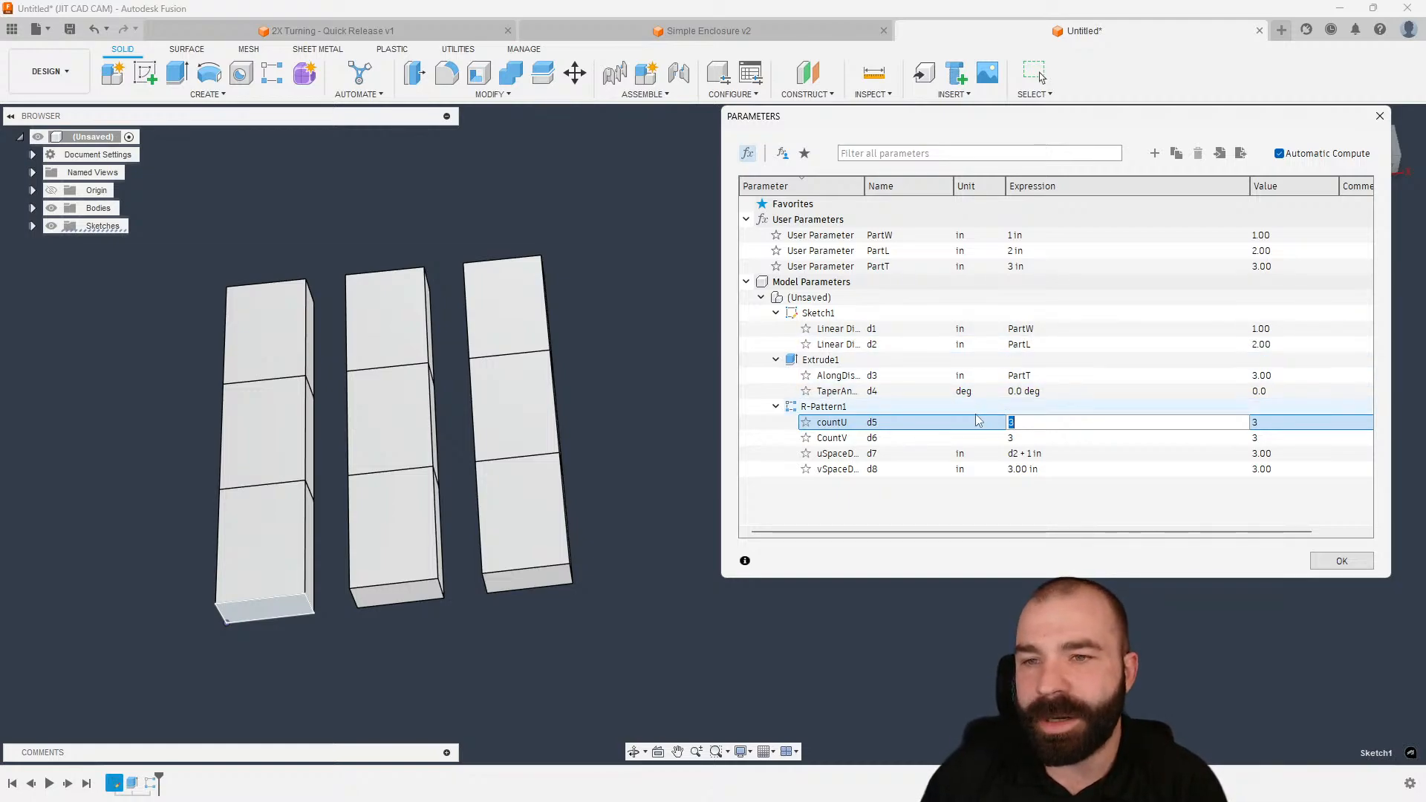
- Add a user parameter named Spacing in inches with the expression 1
{"action": "left_click", "coordinate": [1156, 155]}
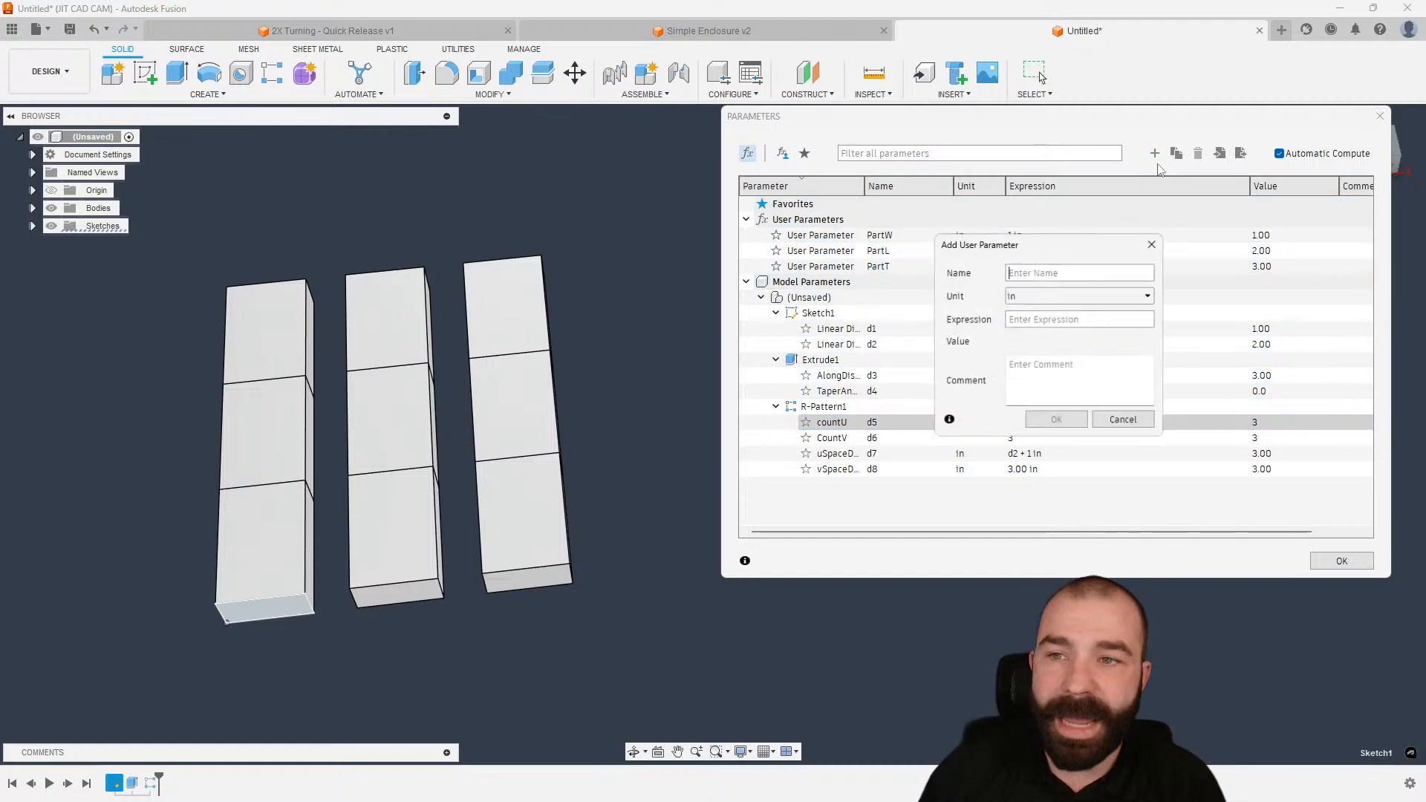
{"action": "type", "text": "S"}
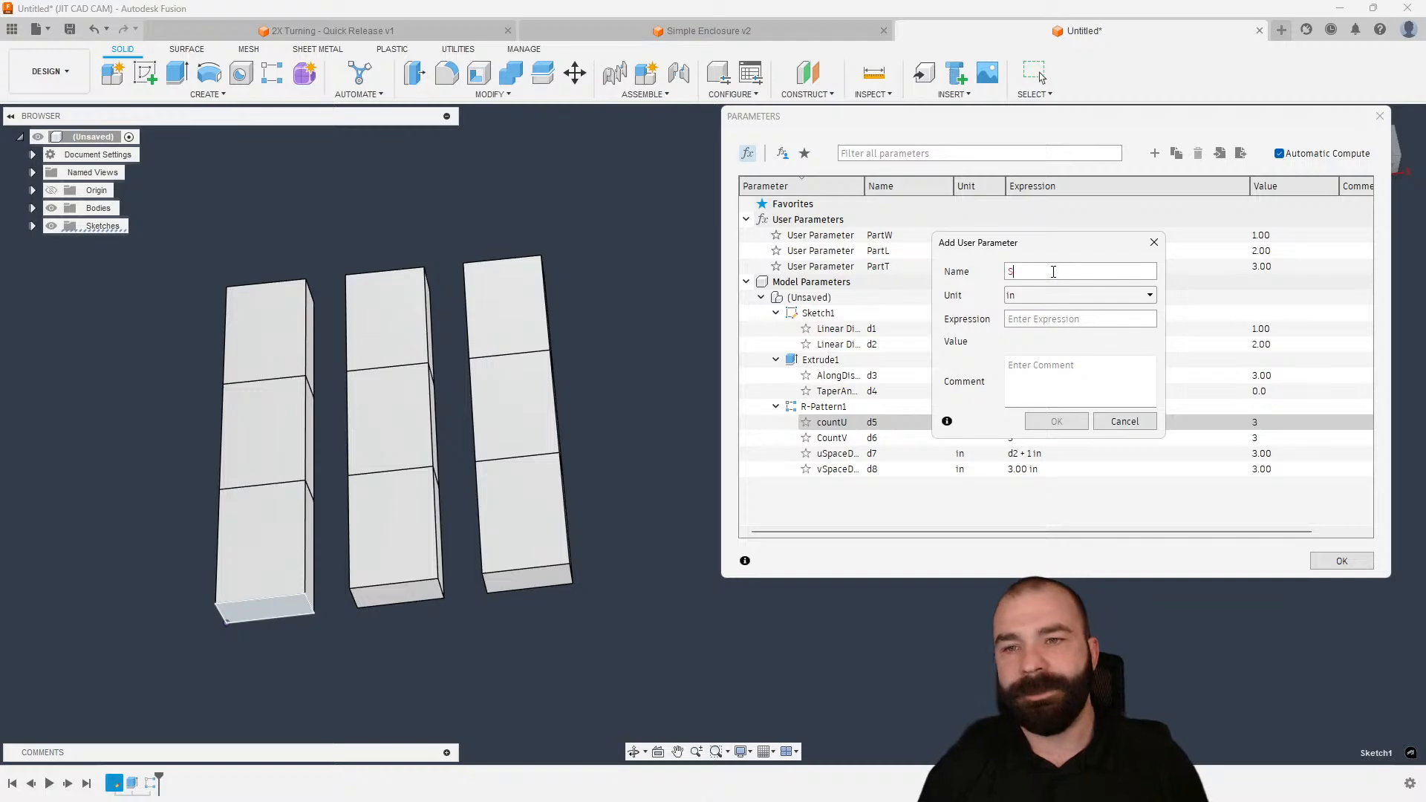
{"action": "type", "text": "pacing"}
{"action": "key", "text": "Tab"}
{"action": "type", "text": "1"}
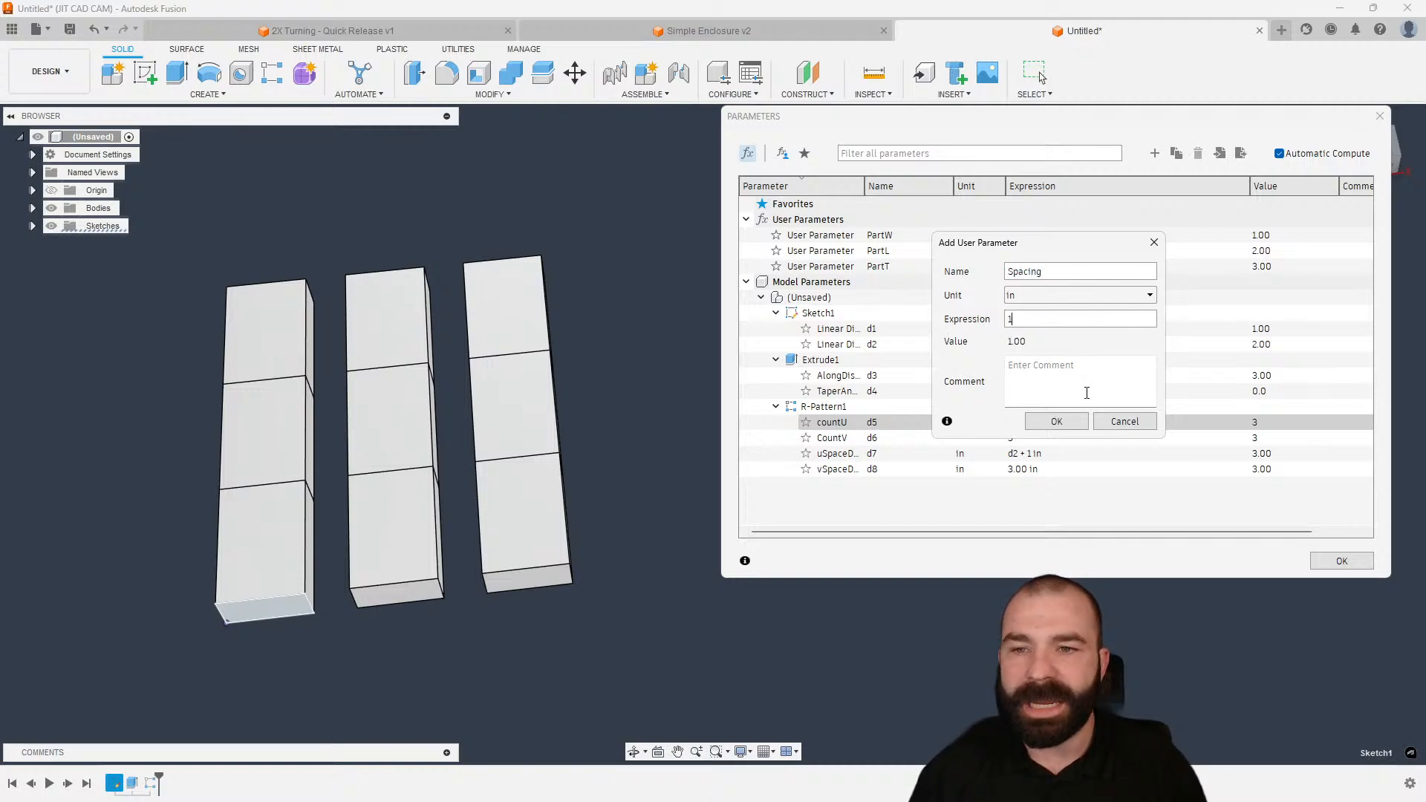
{"action": "left_click", "coordinate": [1055, 422]}
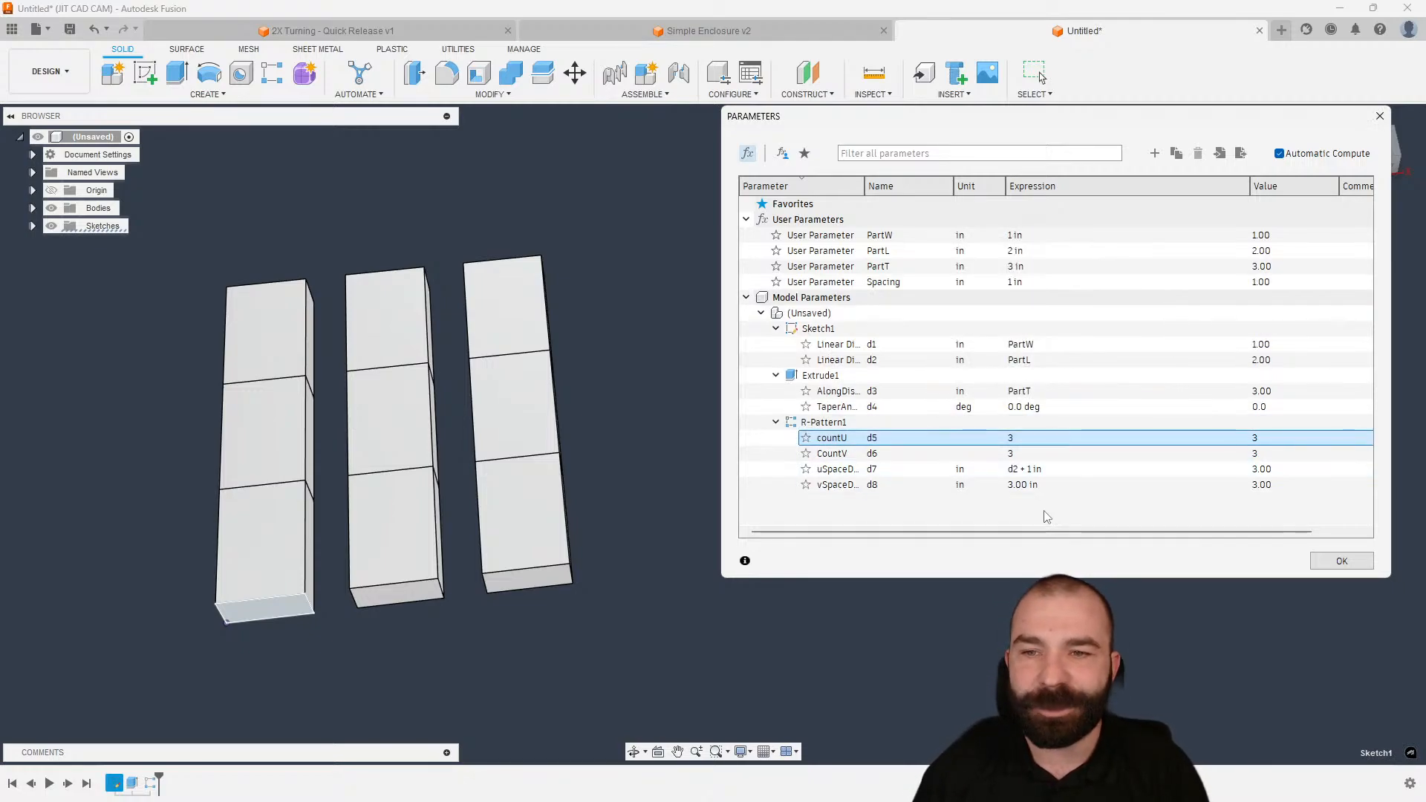
- Replace the fixed 1 in term in the pattern's uSpaceDistance so its expression reads d2 + Spacing
{"action": "left_click", "coordinate": [1019, 473]}
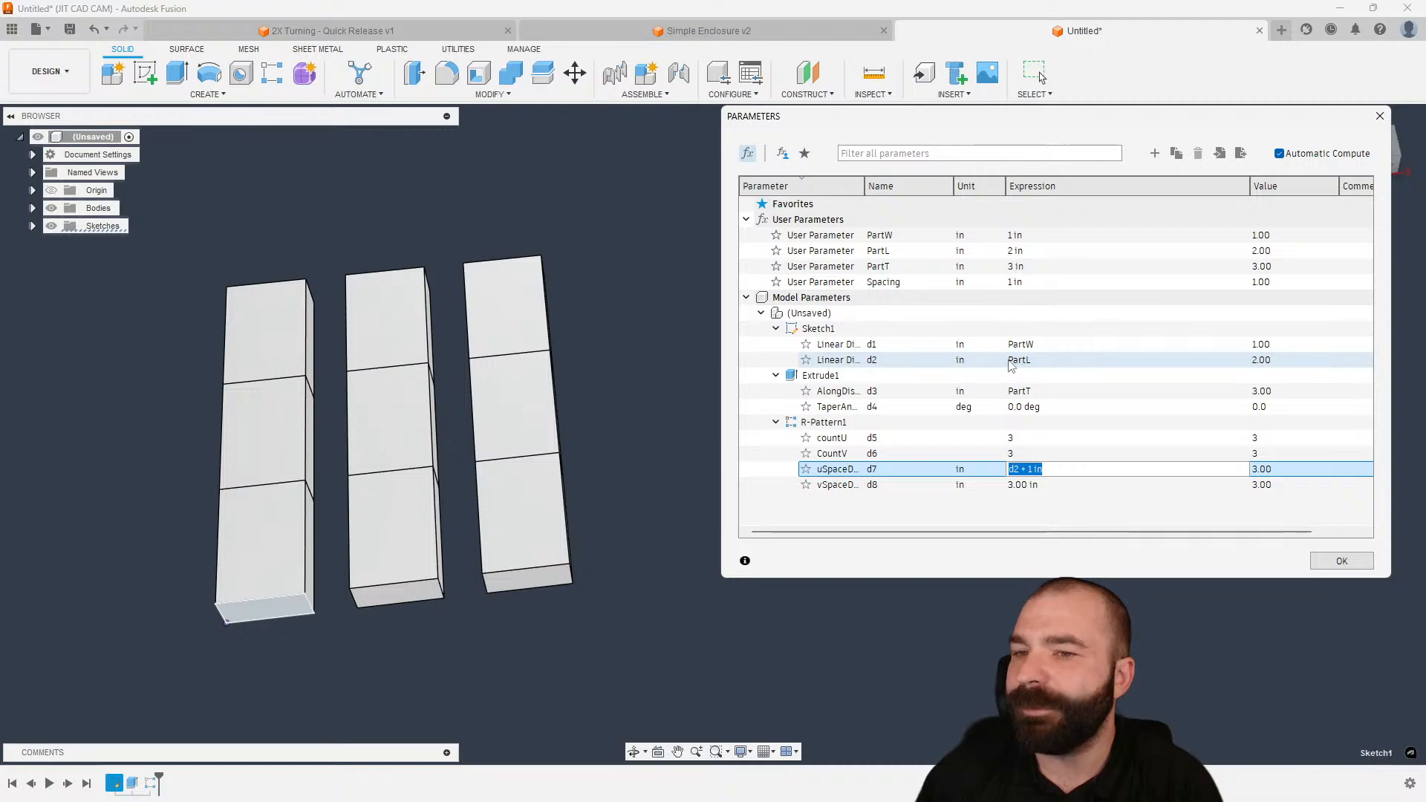
{"action": "left_click", "coordinate": [1025, 469]}
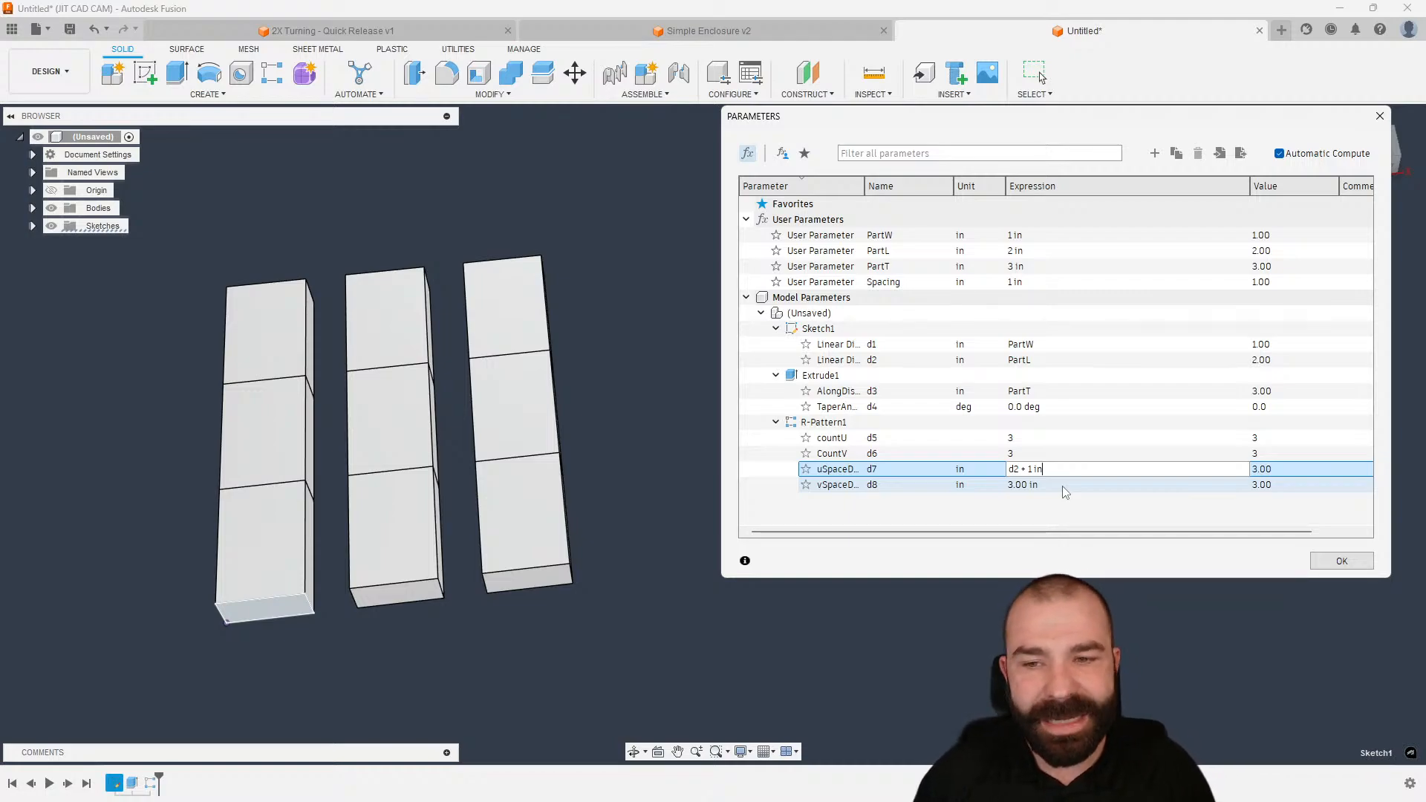
{"action": "key", "text": "BackSpace"}
{"action": "key", "text": "BackSpace"}
{"action": "key", "text": "BackSpace"}
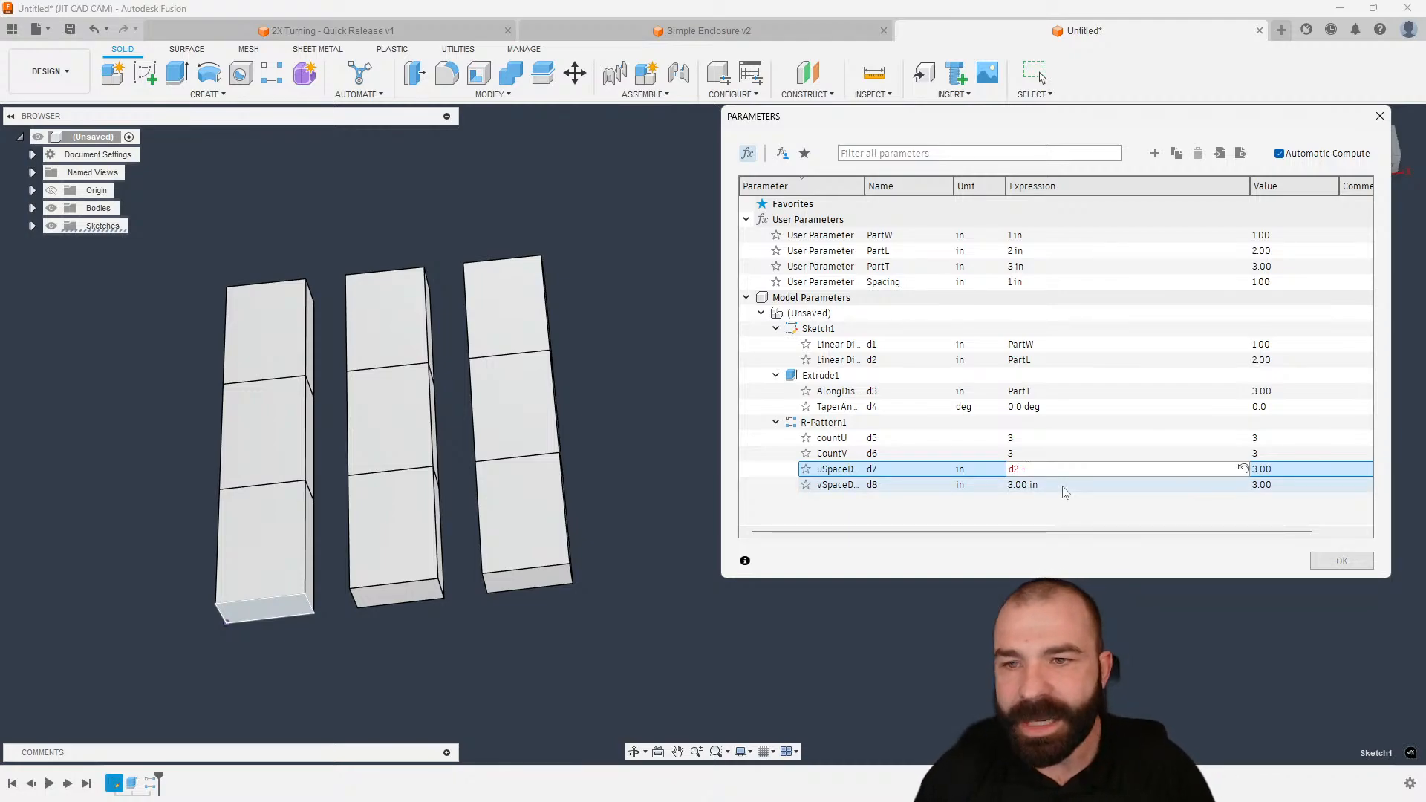
{"action": "type", "text": "Spacing"}
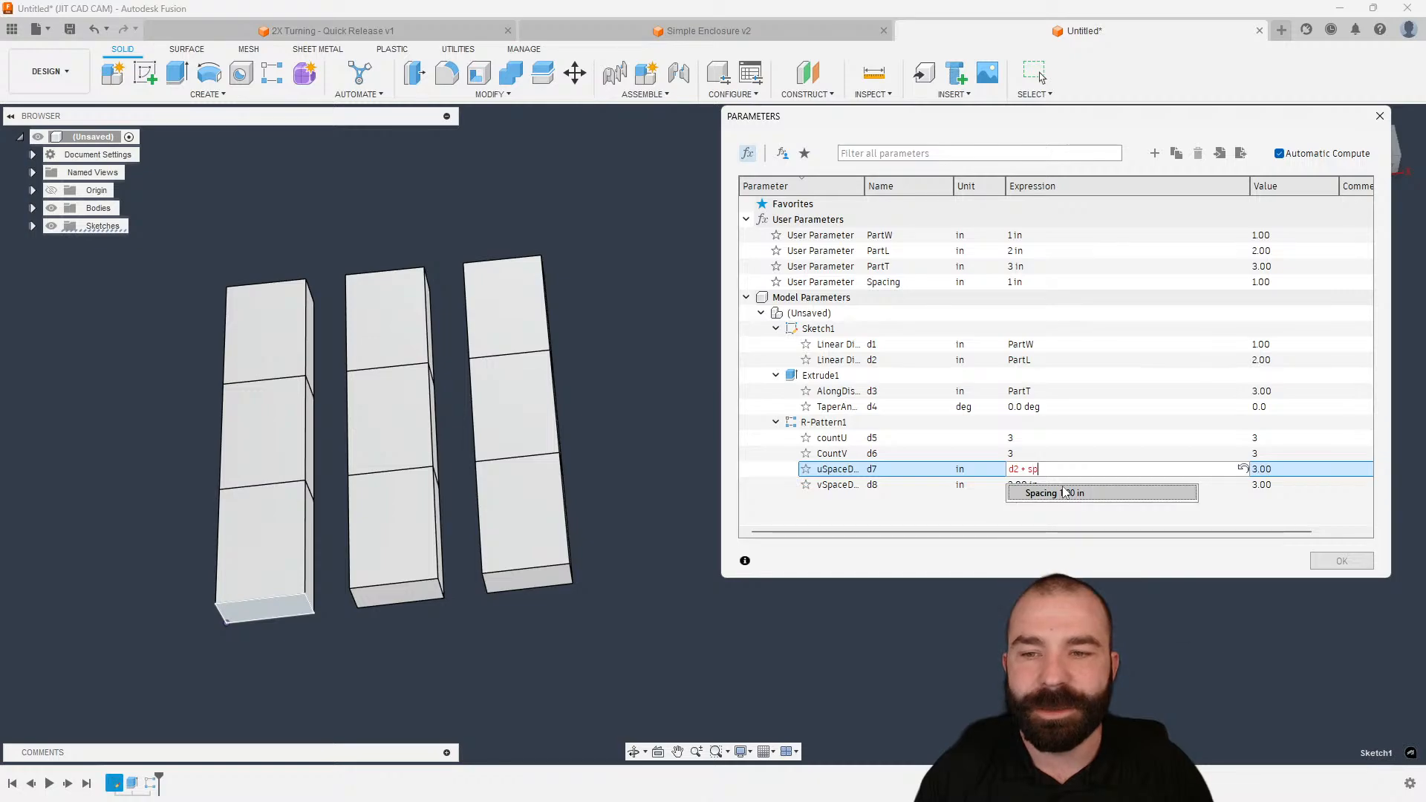
{"action": "key", "text": "Return"}
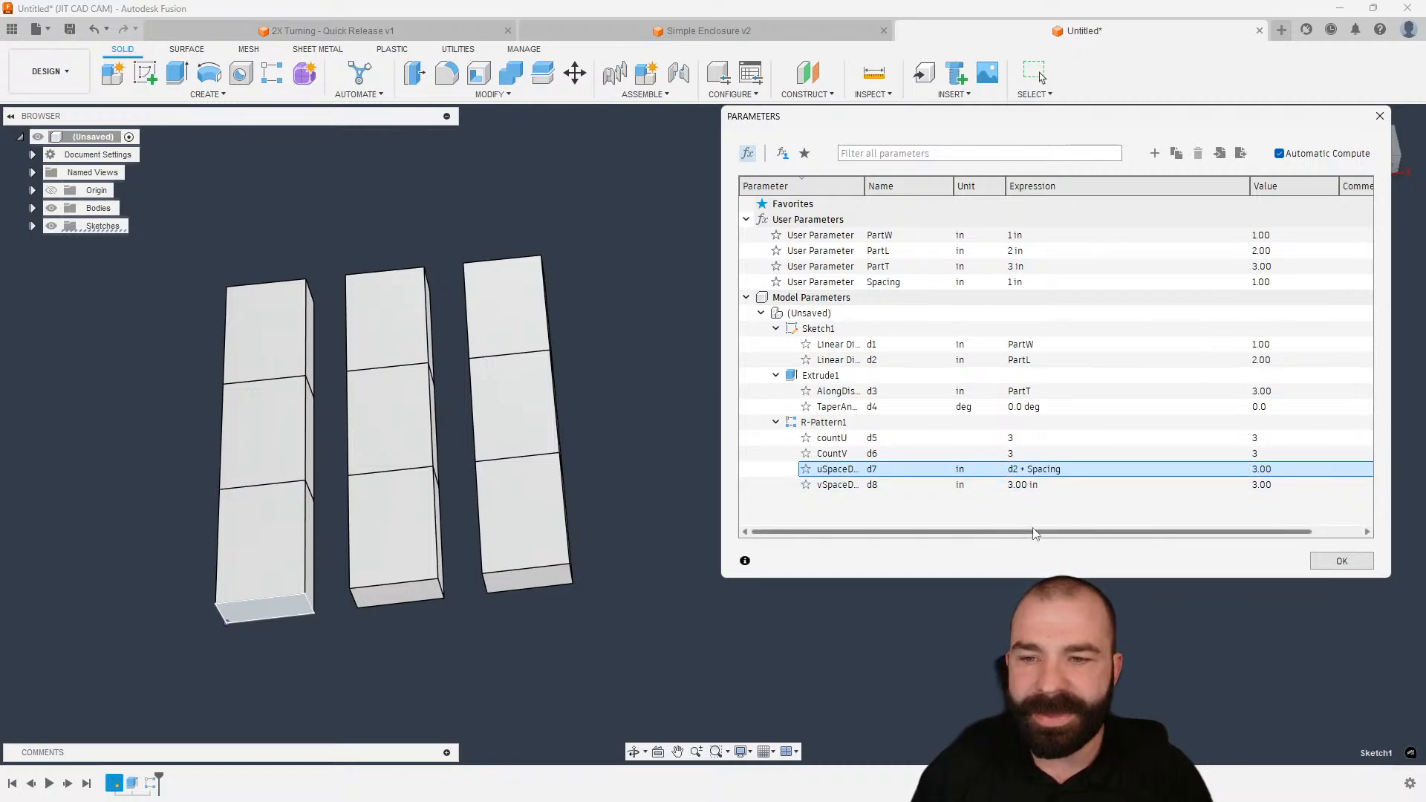
- Set the pattern's vSpaceDistance to the expression d3 + Spacing
{"action": "left_click", "coordinate": [1023, 487]}
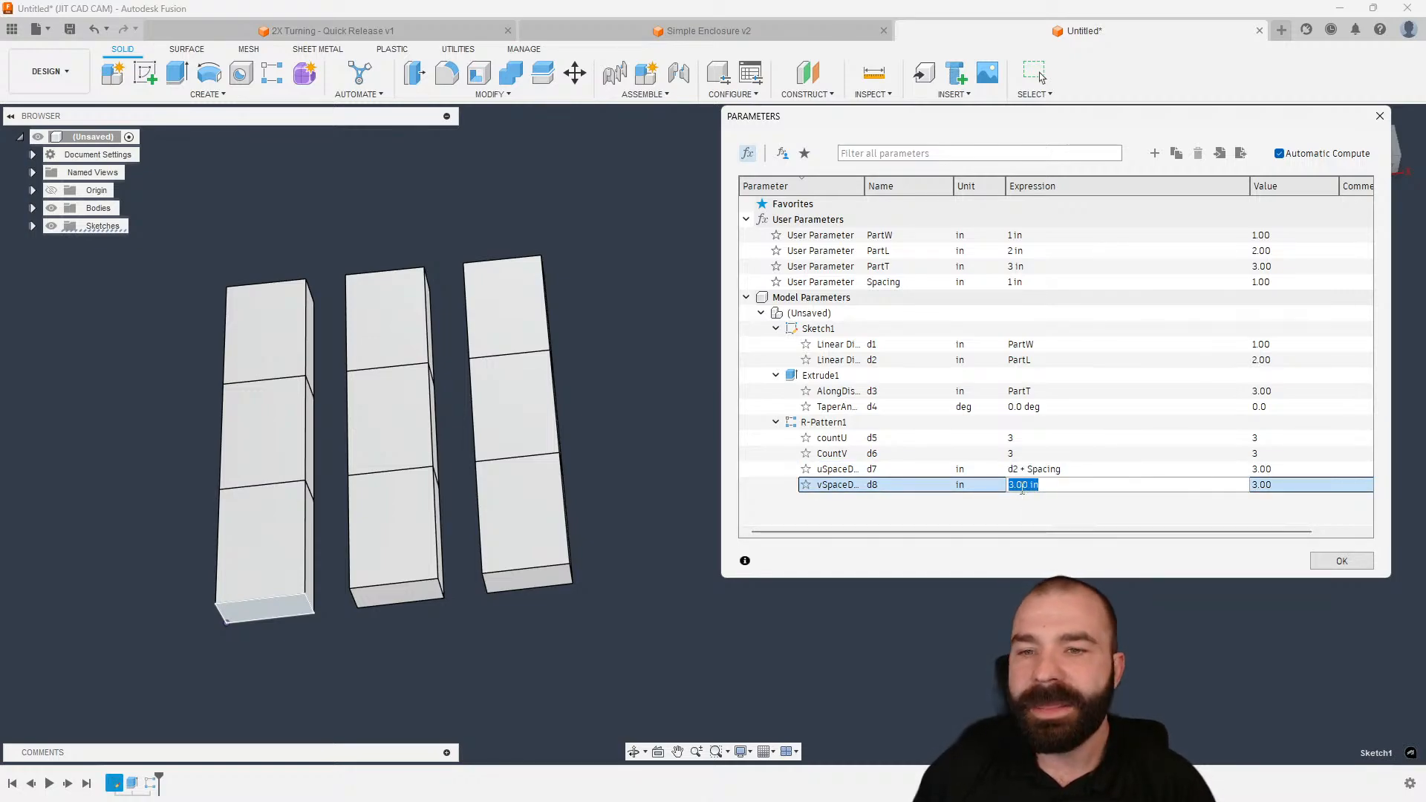
{"action": "type", "text": "d3"}
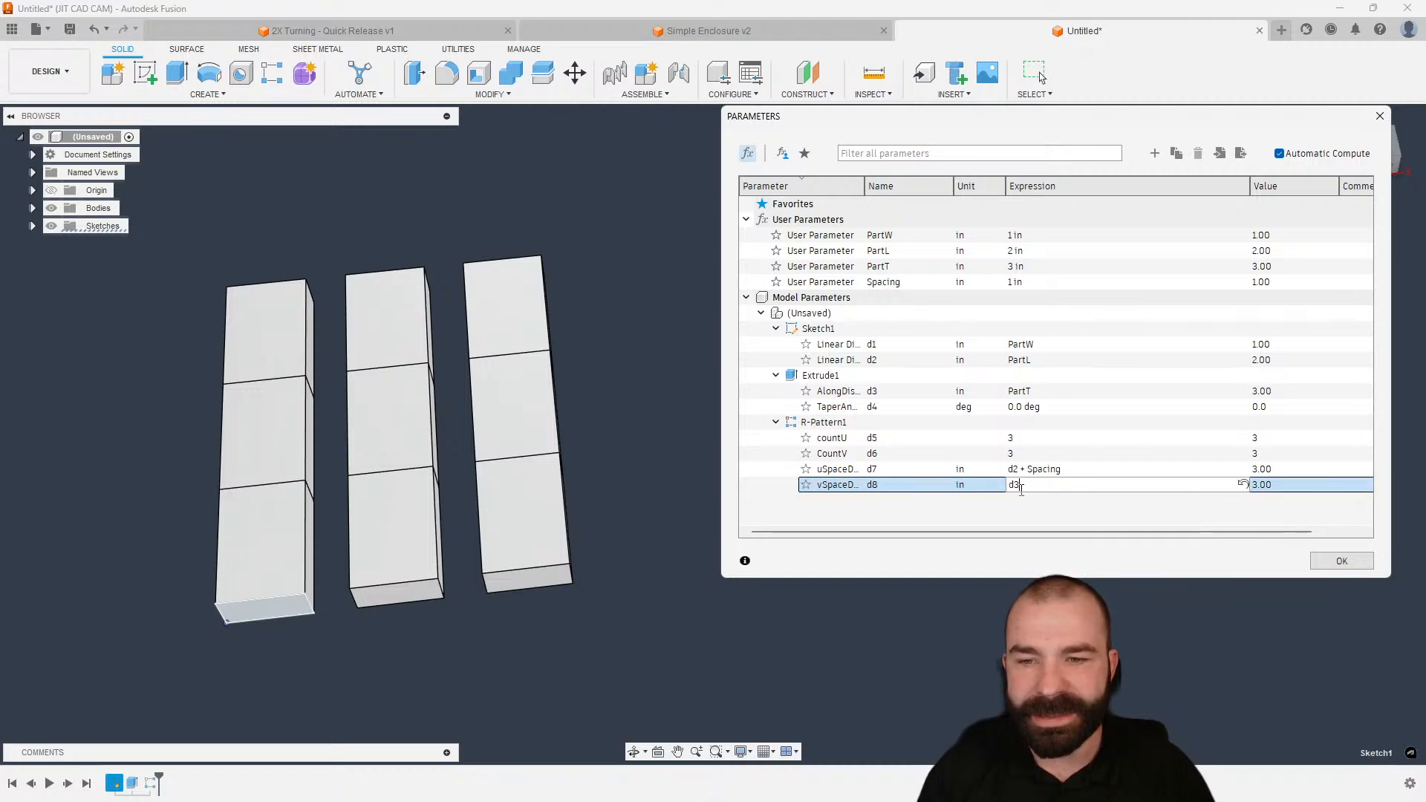
{"action": "type", "text": " + Spacing"}
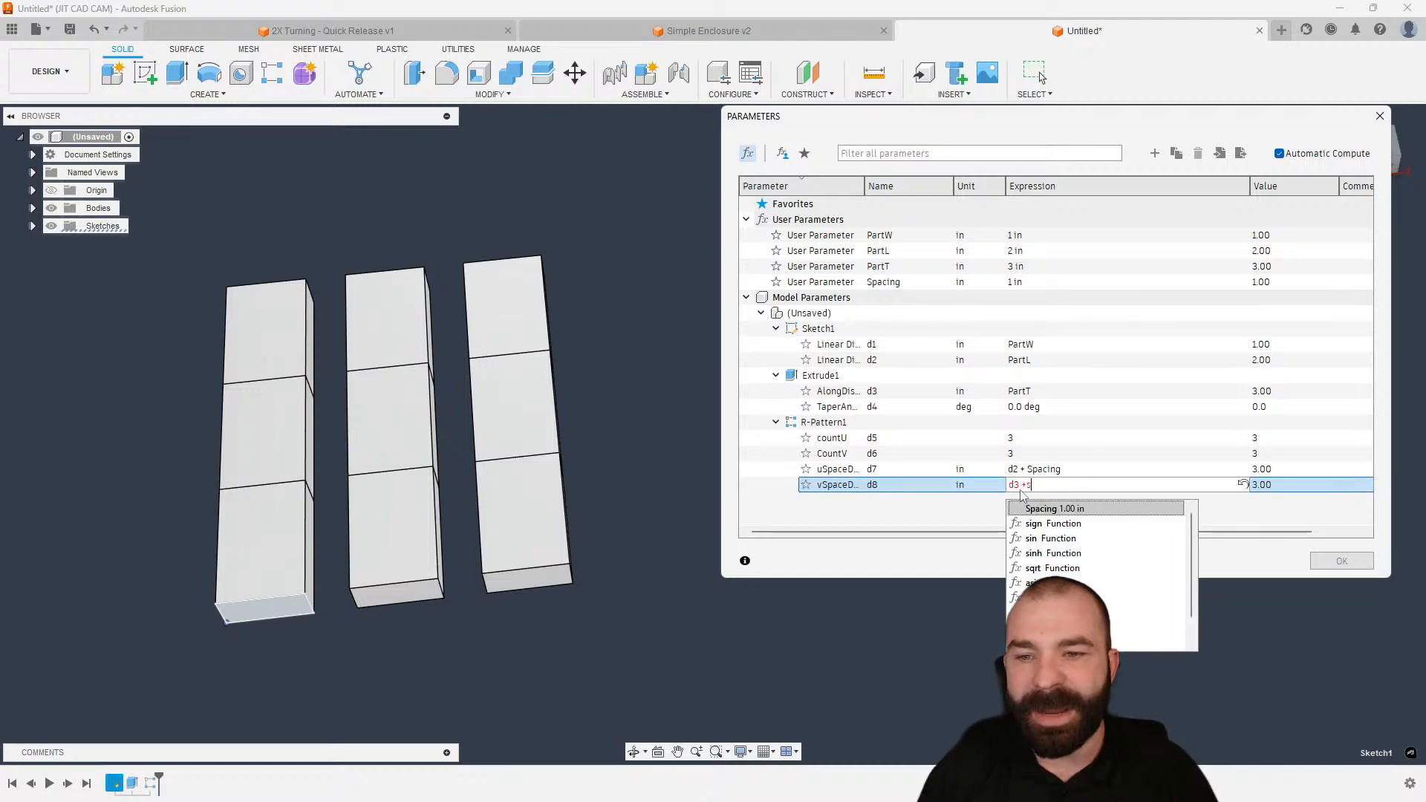
{"action": "key", "text": "Return"}
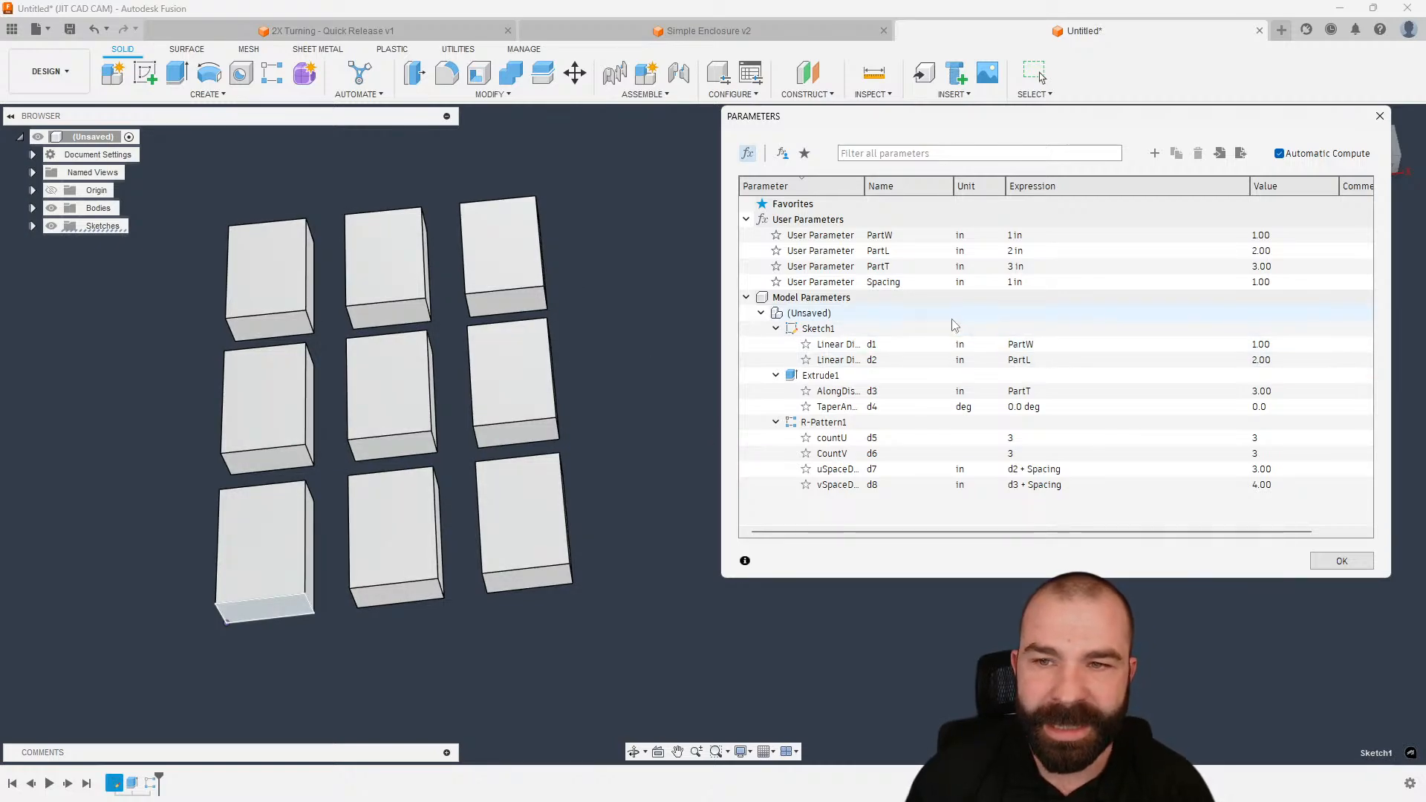
- Set the user parameters PartW to 2 in, PartL to 4 in and PartT to 5 in, and inspect the updated pattern
{"action": "double_click", "coordinate": [1018, 241]}
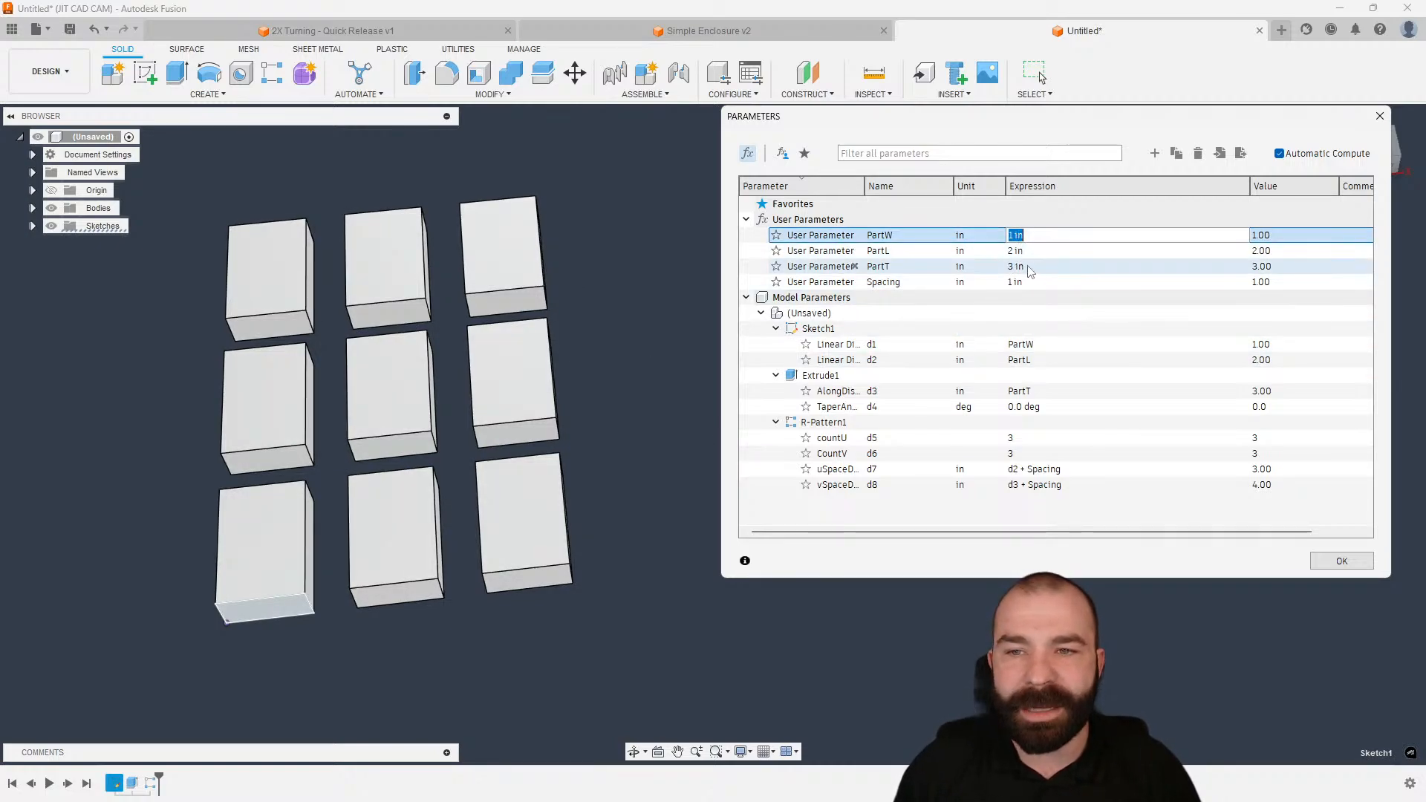
{"action": "type", "text": "2"}
{"action": "key", "text": "Tab"}
{"action": "type", "text": "4"}
{"action": "key", "text": "Tab"}
{"action": "type", "text": "5"}
{"action": "left_click", "coordinate": [862, 345]}
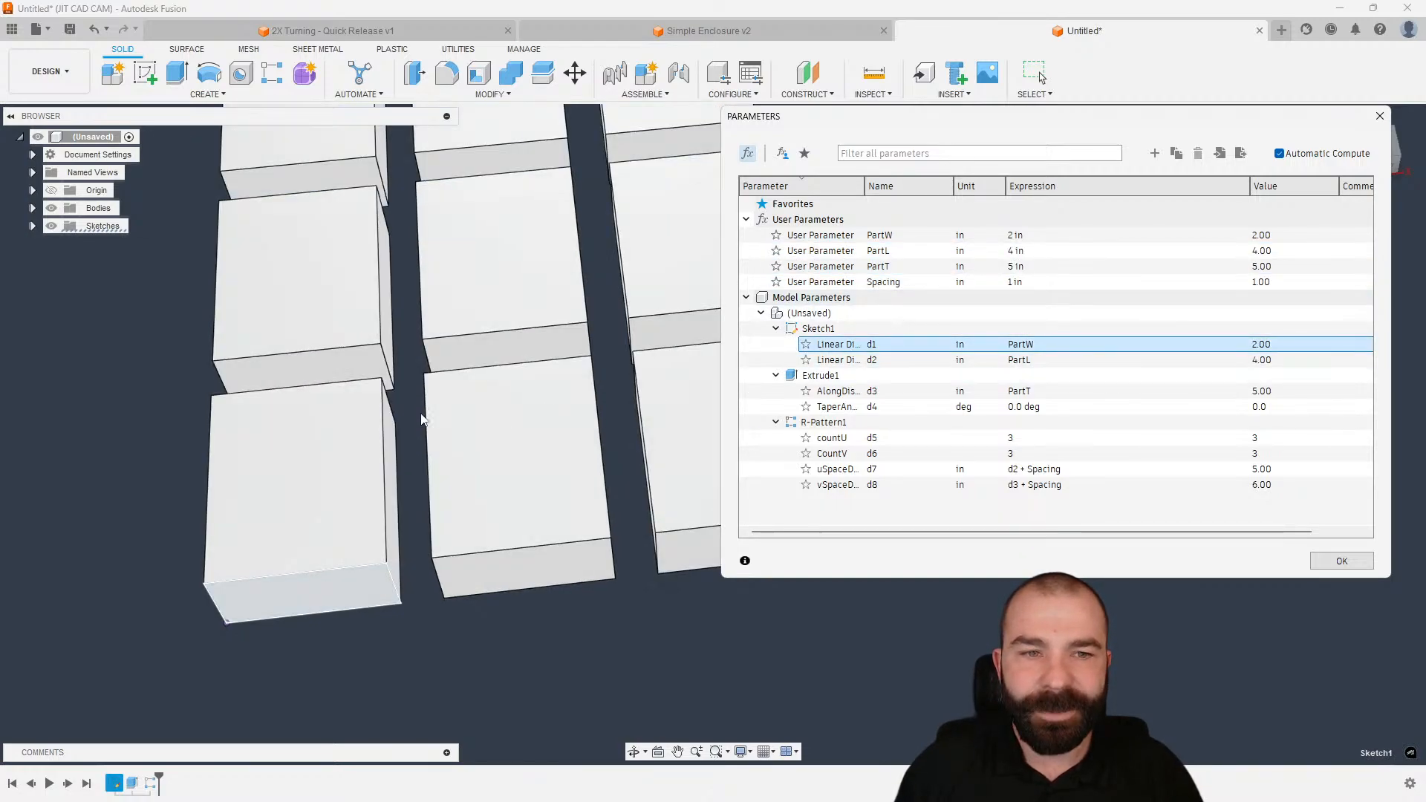
{"action": "scroll", "coordinate": [320, 479], "scroll_direction": "down", "scroll_amount": 3}
{"action": "middle_click_drag", "start_coordinate": [312, 497], "coordinate": [359, 466], "text": "shift"}
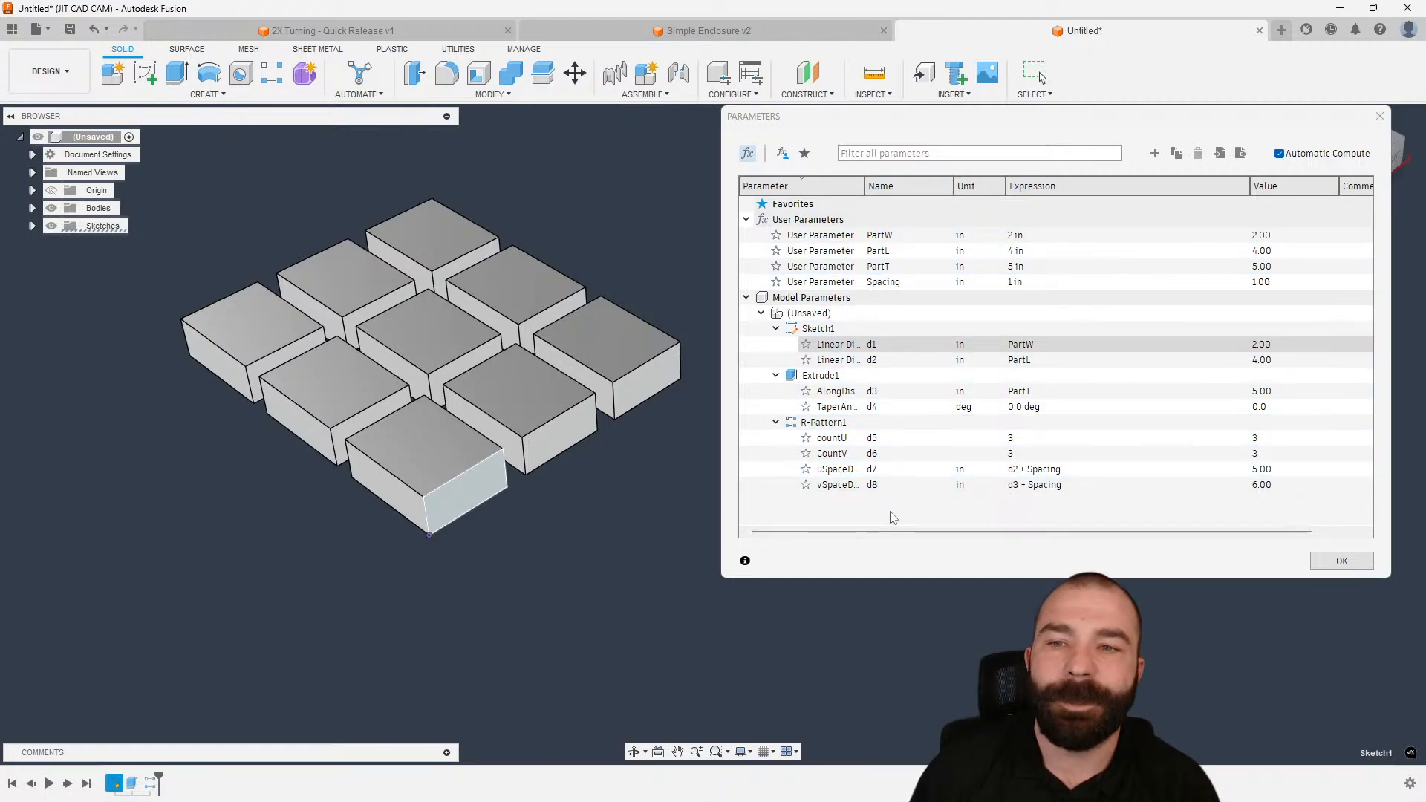
- Mark the pattern's countU and CountV parameters as favorites and set both to 6
{"action": "left_click", "coordinate": [806, 437]}
{"action": "left_click", "coordinate": [806, 469]}
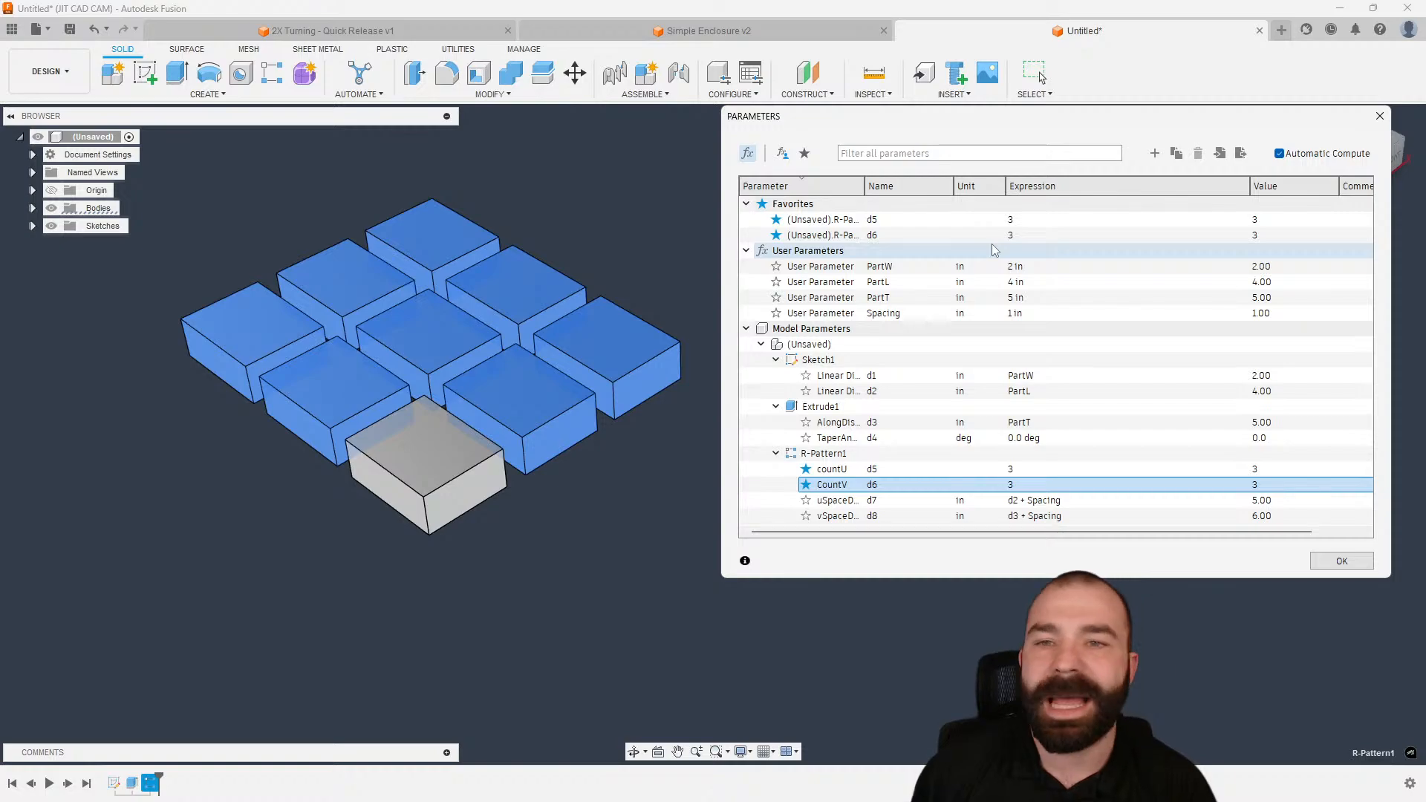
{"action": "double_click", "coordinate": [1027, 220]}
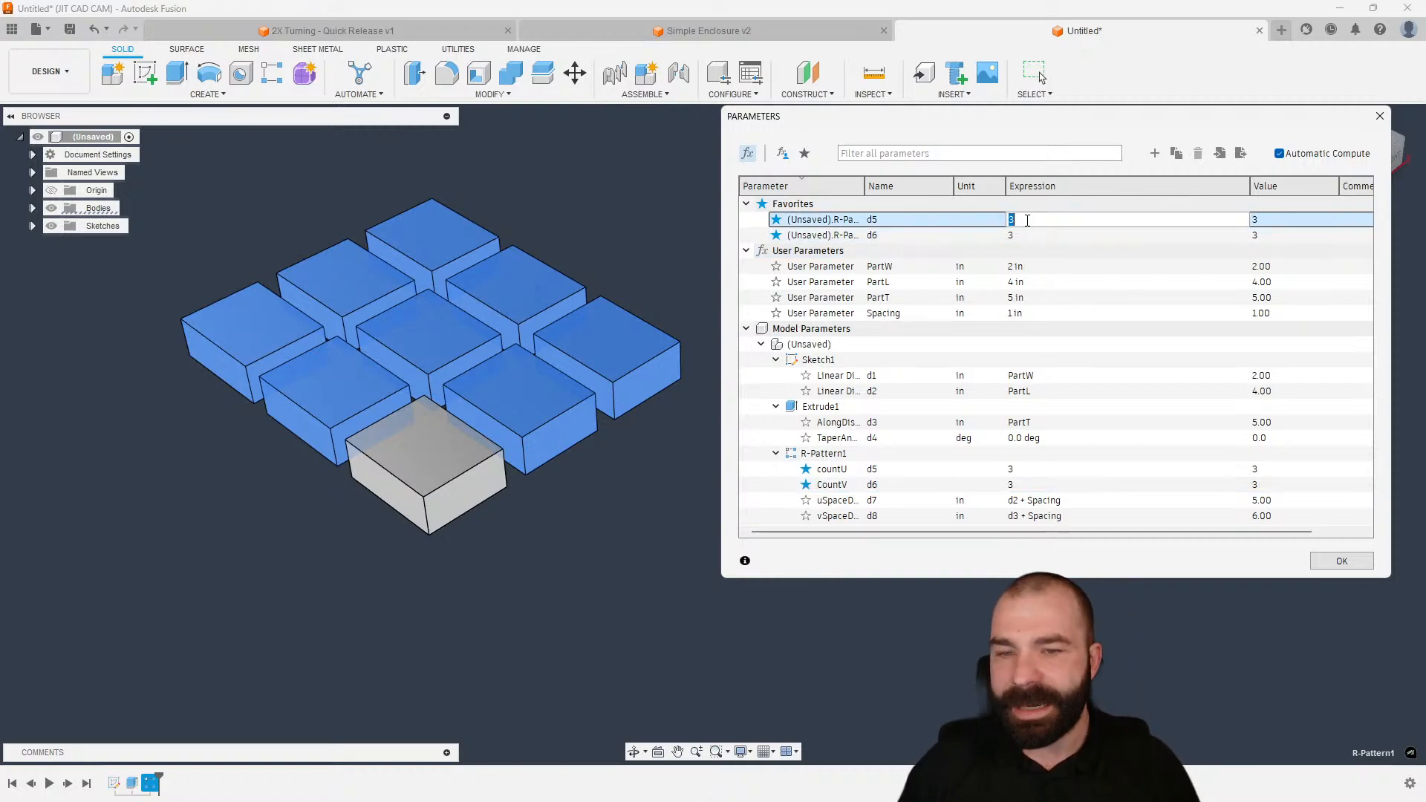
{"action": "type", "text": "6"}
{"action": "double_click", "coordinate": [1027, 236]}
{"action": "type", "text": "6"}
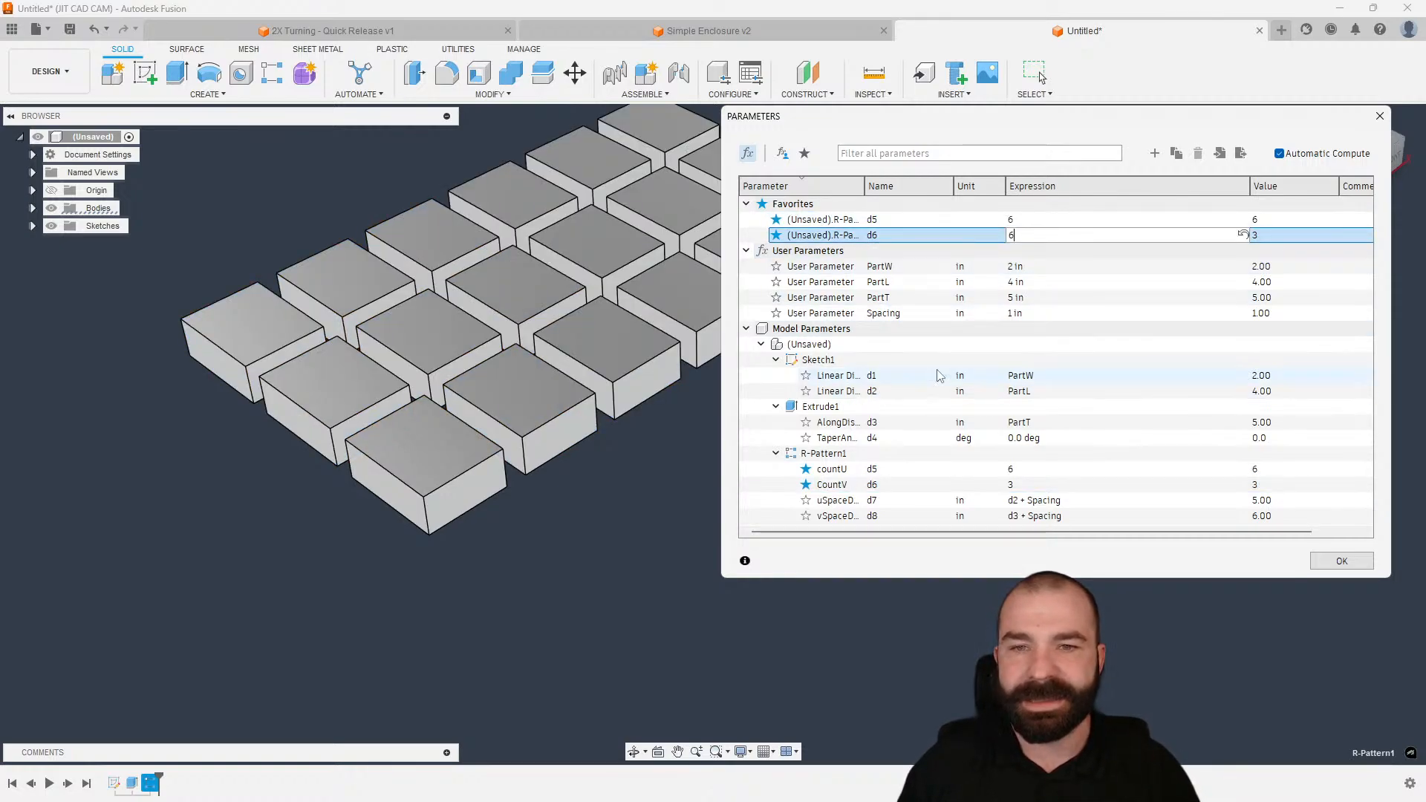
{"action": "left_click", "coordinate": [897, 346]}
{"action": "scroll", "coordinate": [622, 618], "scroll_direction": "down", "scroll_amount": 5}
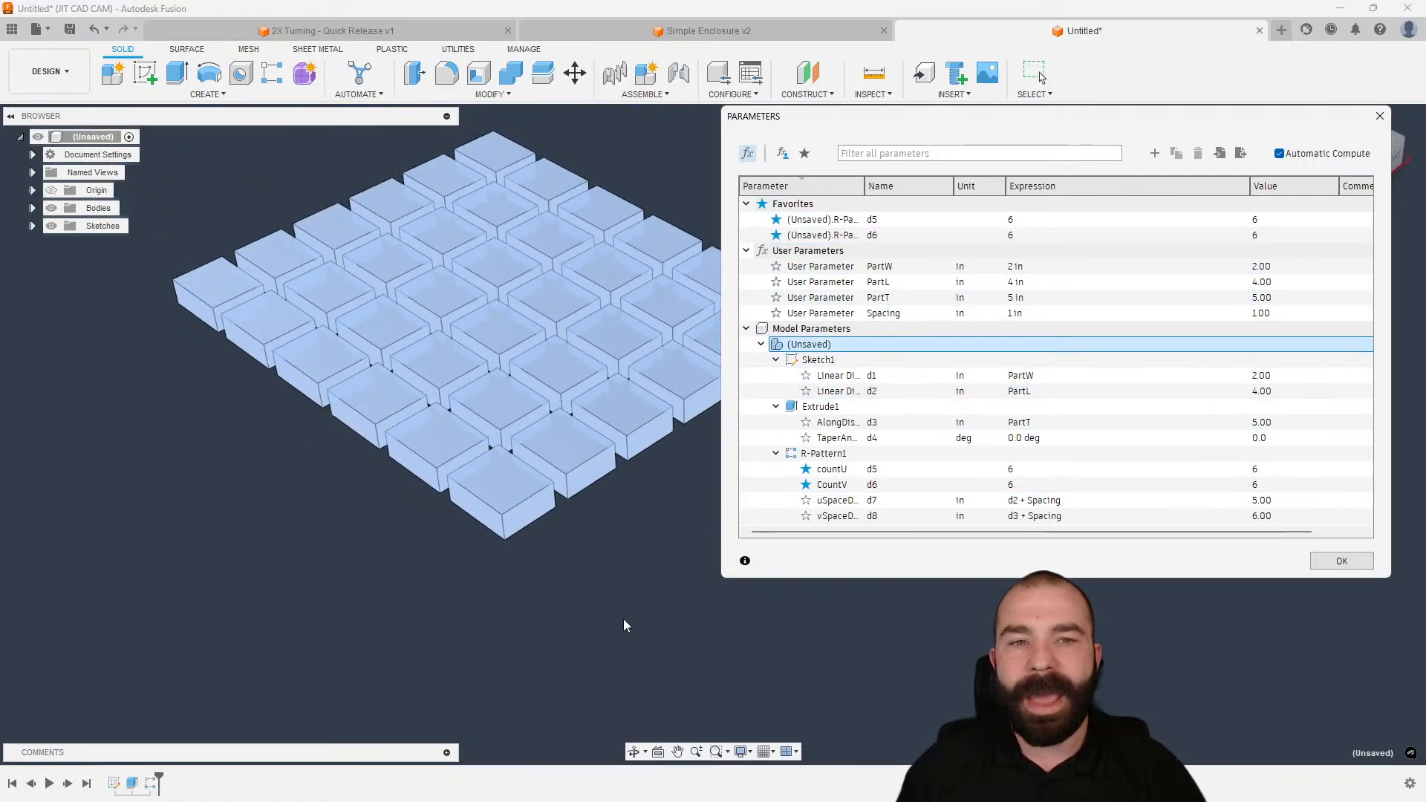
- Set both pattern counts, countU and CountV, to 2 in the favorites
{"action": "double_click", "coordinate": [1012, 220]}
{"action": "type", "text": "2"}
{"action": "double_click", "coordinate": [1014, 236]}
{"action": "type", "text": "2"}
- Try to delete the user parameter PartL
{"action": "left_click", "coordinate": [854, 282]}
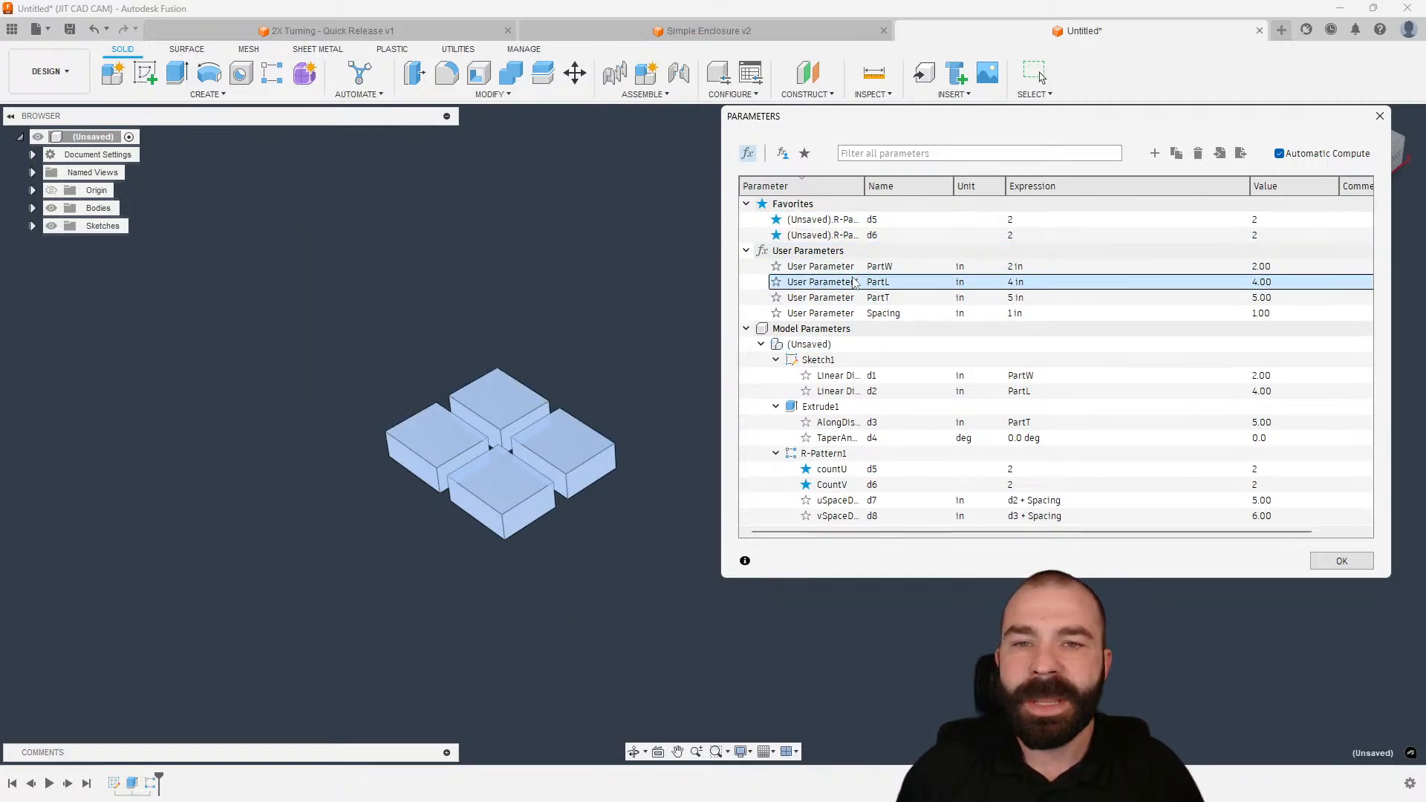
{"action": "key", "text": "Delete"}
{"action": "left_click", "coordinate": [862, 428]}
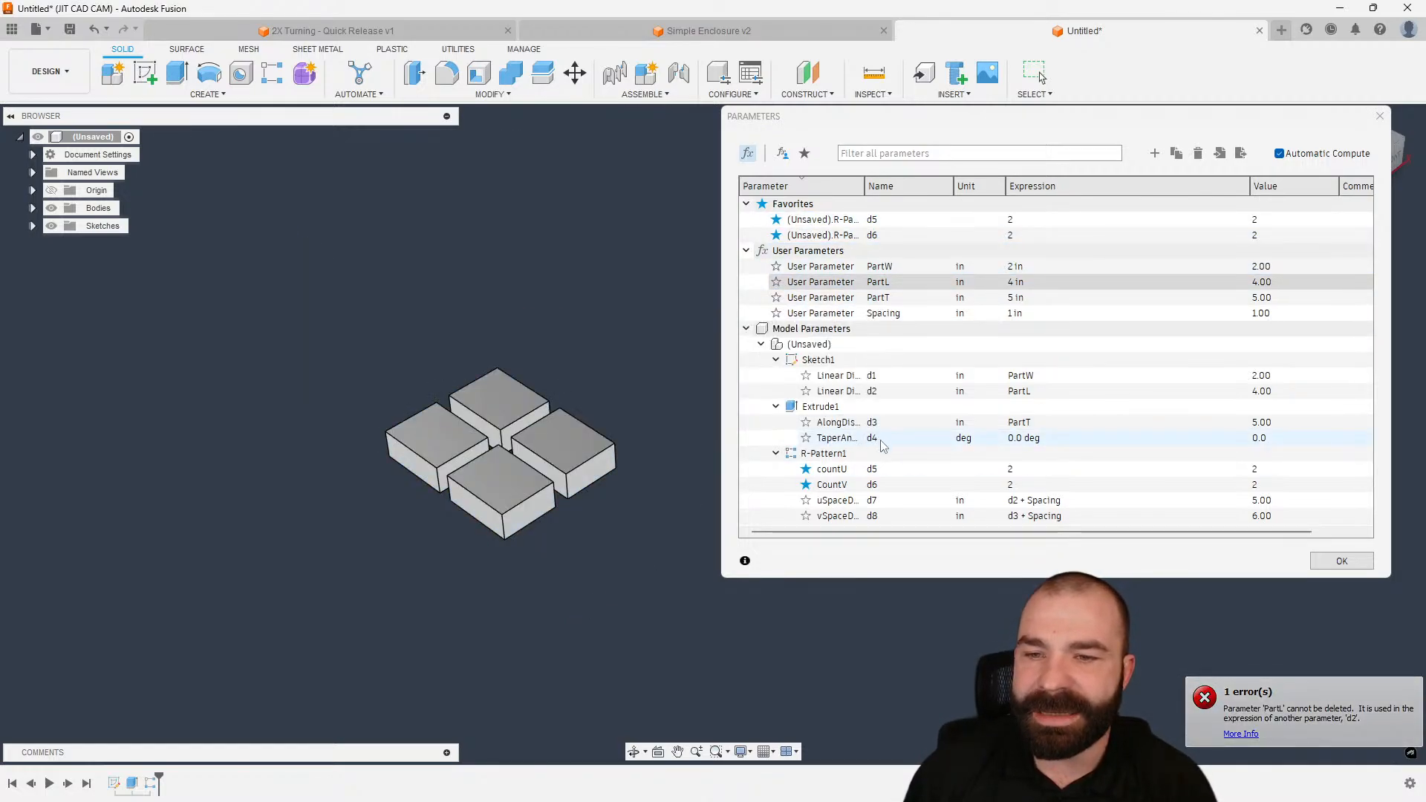
- Remove both pattern counts from the favorites and add a user parameter named ParternN1 with No Units and the expression 3
{"action": "left_click", "coordinate": [777, 233]}
{"action": "left_click", "coordinate": [776, 219]}
{"action": "left_click", "coordinate": [1154, 153]}
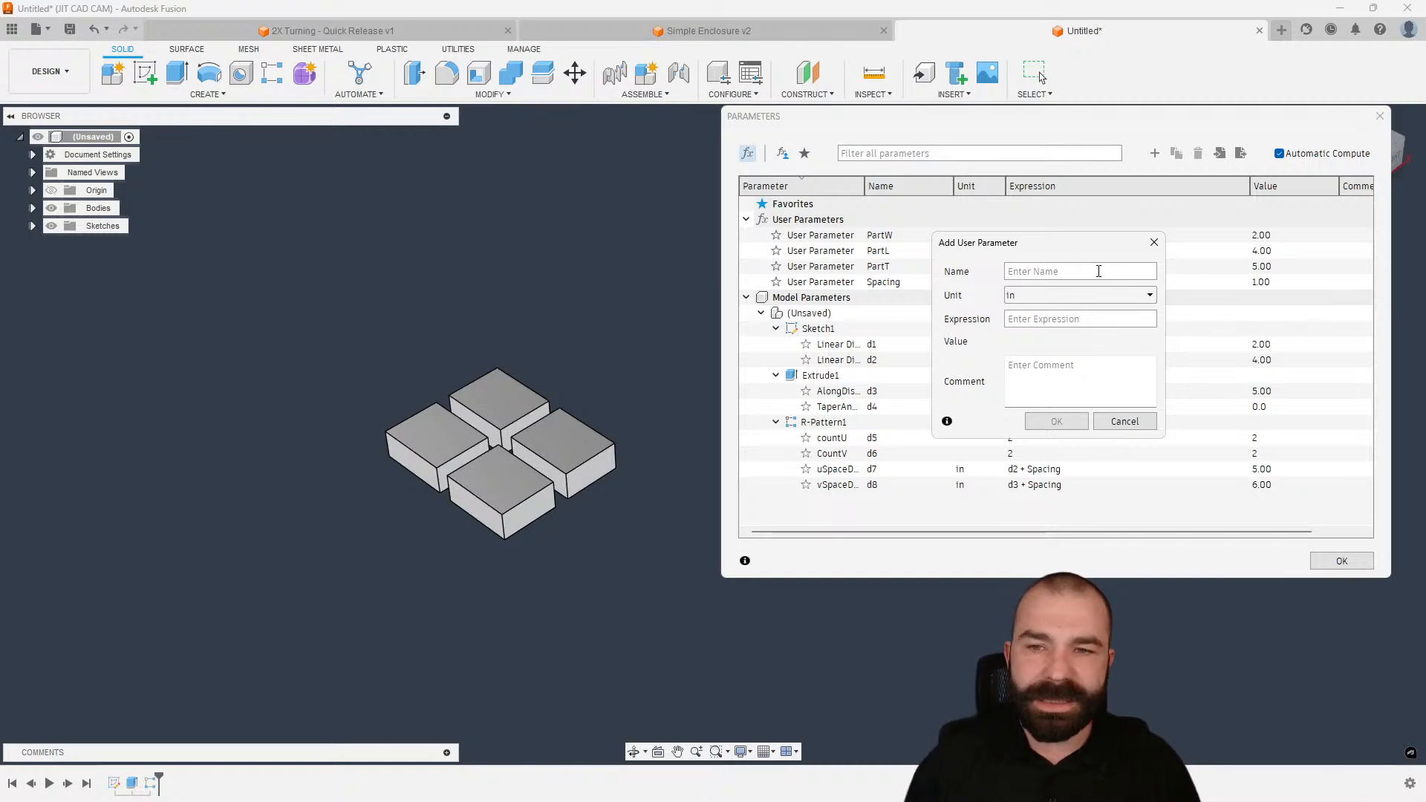
{"action": "type", "text": "Partern"}
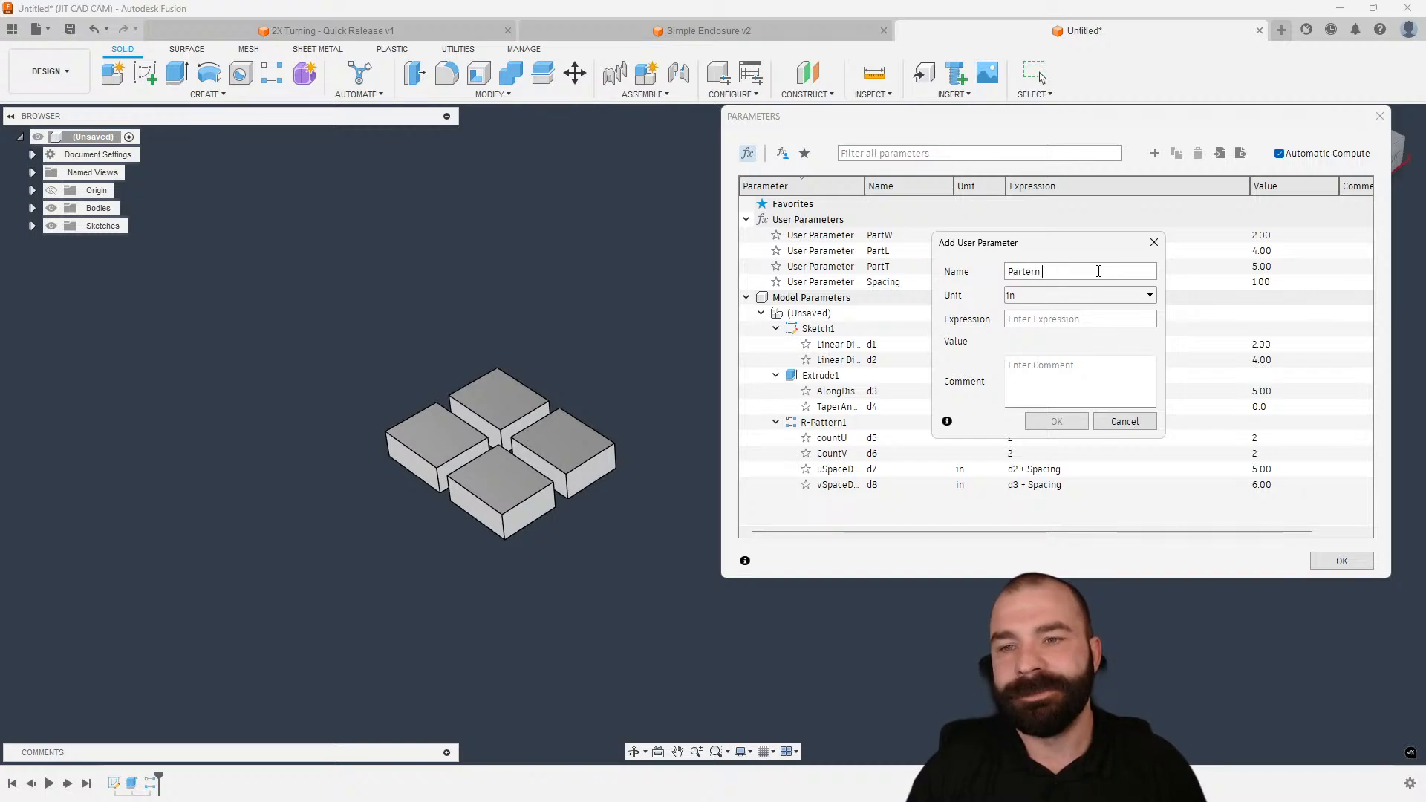
{"action": "type", "text": "#"}
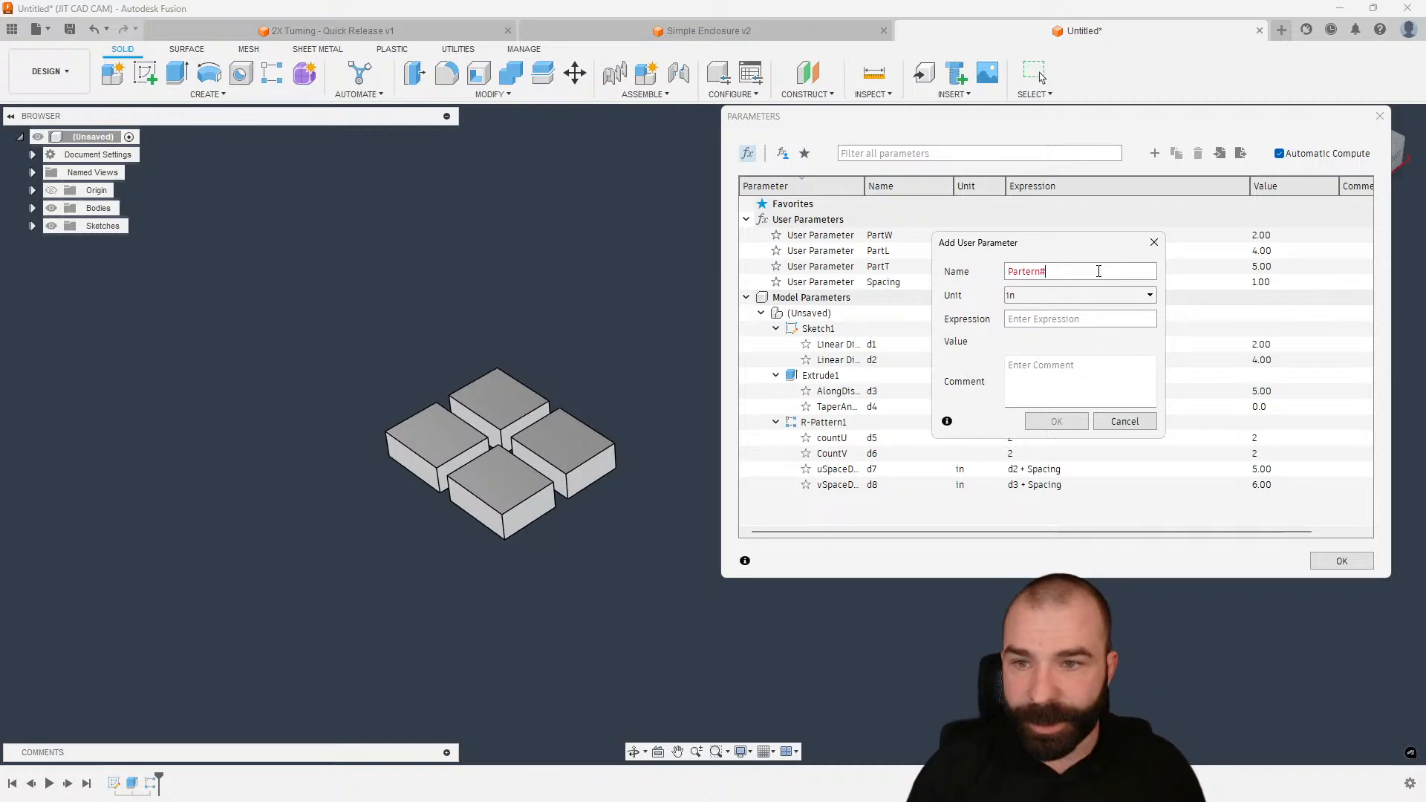
{"action": "key", "text": "BackSpace"}
{"action": "type", "text": "N1"}
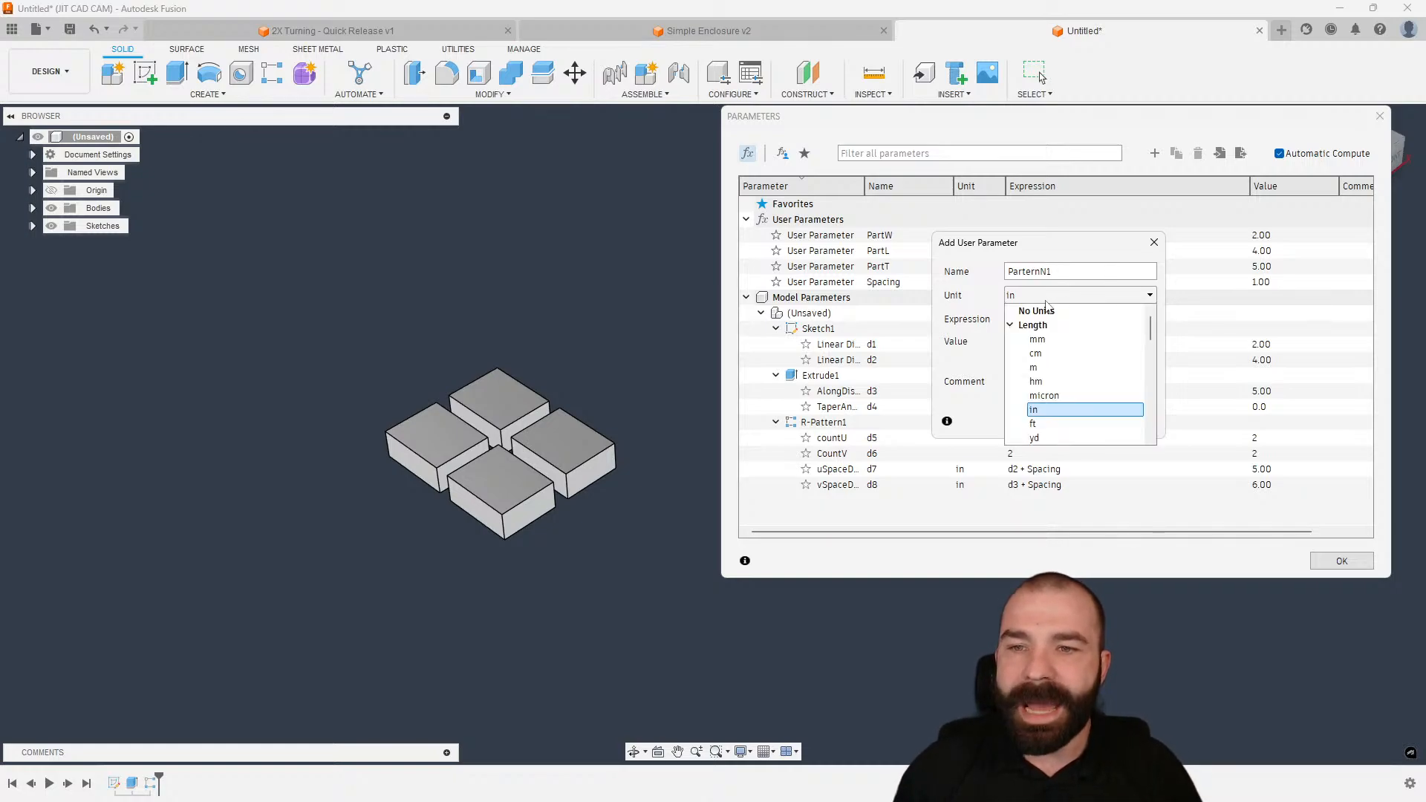
{"action": "left_click", "coordinate": [1047, 299]}
{"action": "left_click", "coordinate": [1046, 312]}
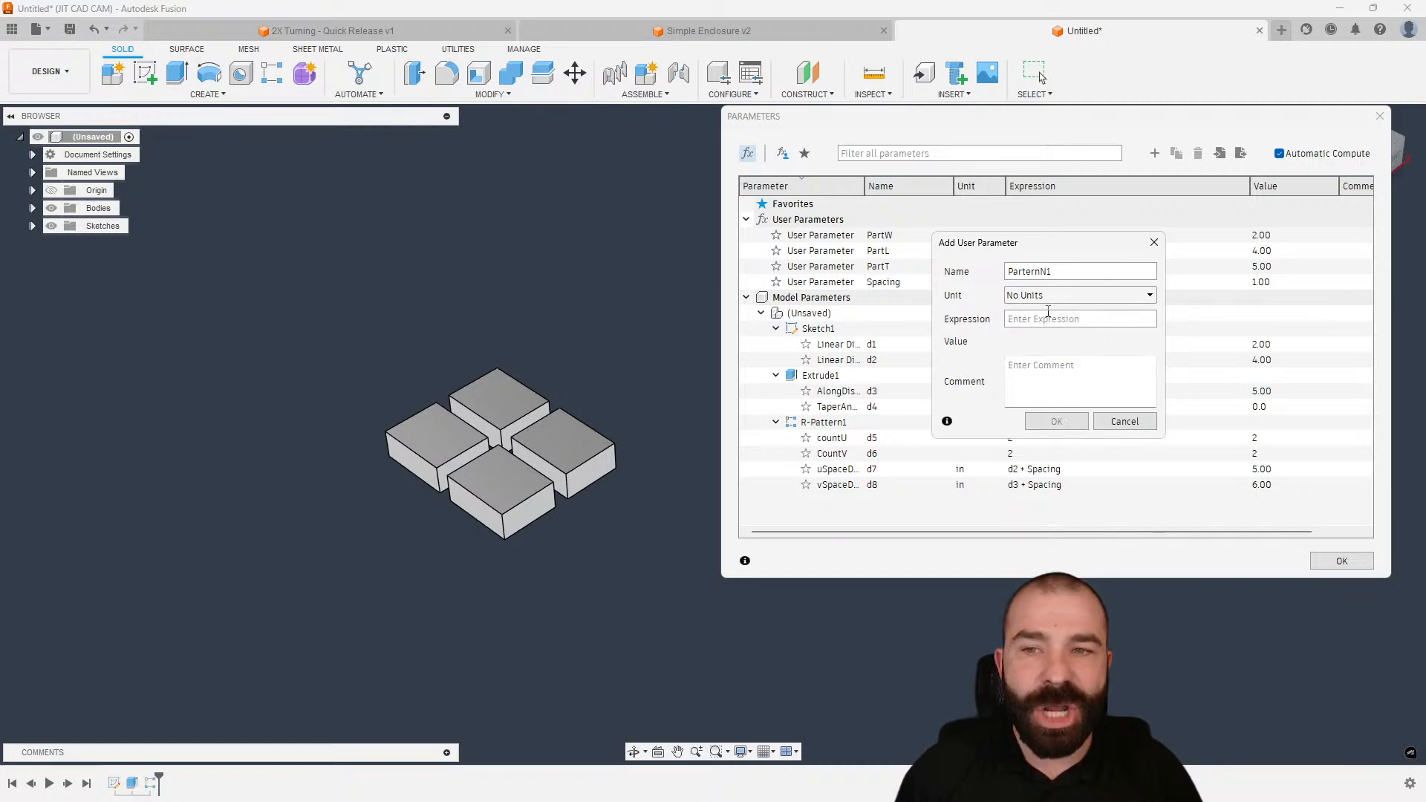
{"action": "type", "text": "3"}
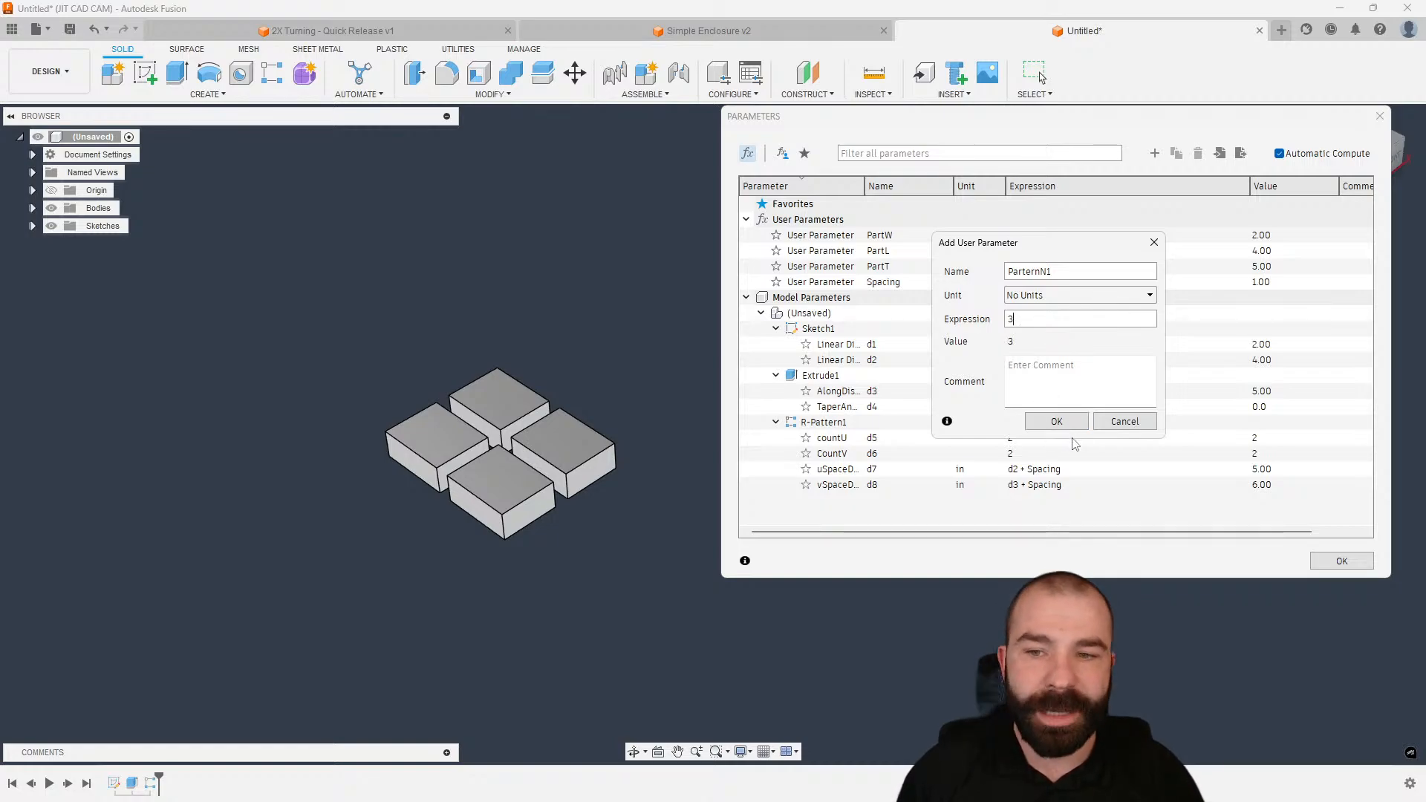
{"action": "left_click", "coordinate": [1058, 422]}
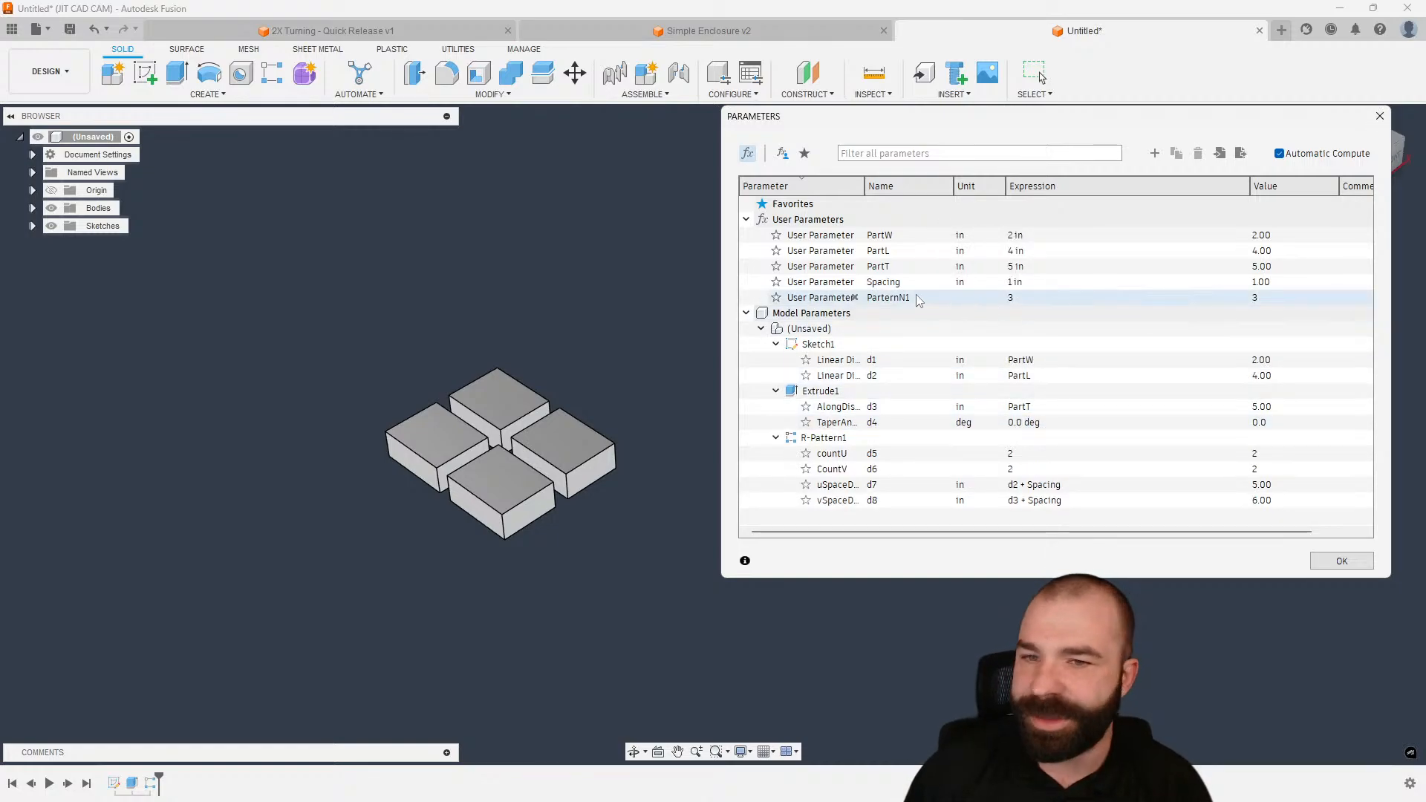
{"action": "left_click", "coordinate": [1040, 485]}
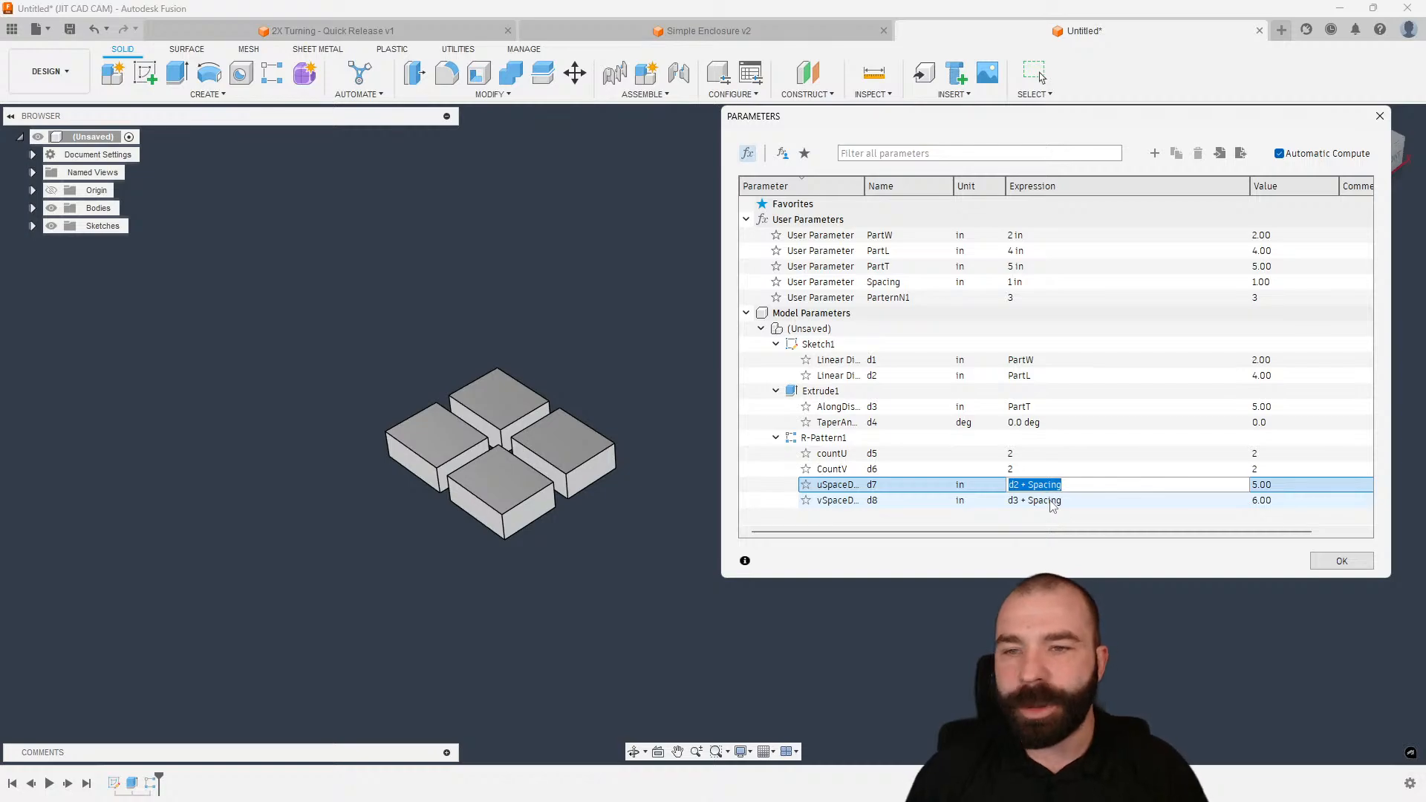
{"action": "type", "text": "part"}
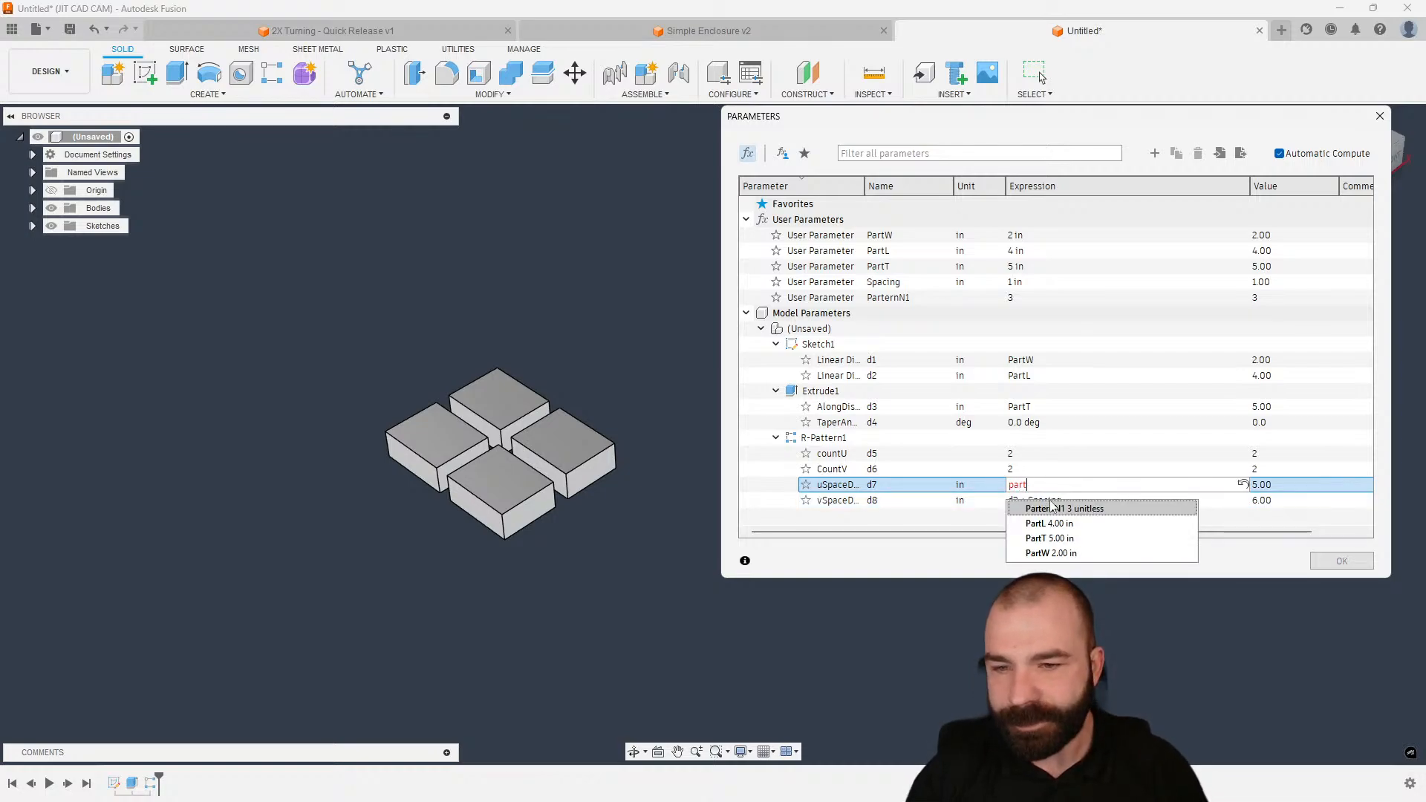
{"action": "left_click", "coordinate": [948, 443]}
{"action": "left_click", "coordinate": [828, 424]}
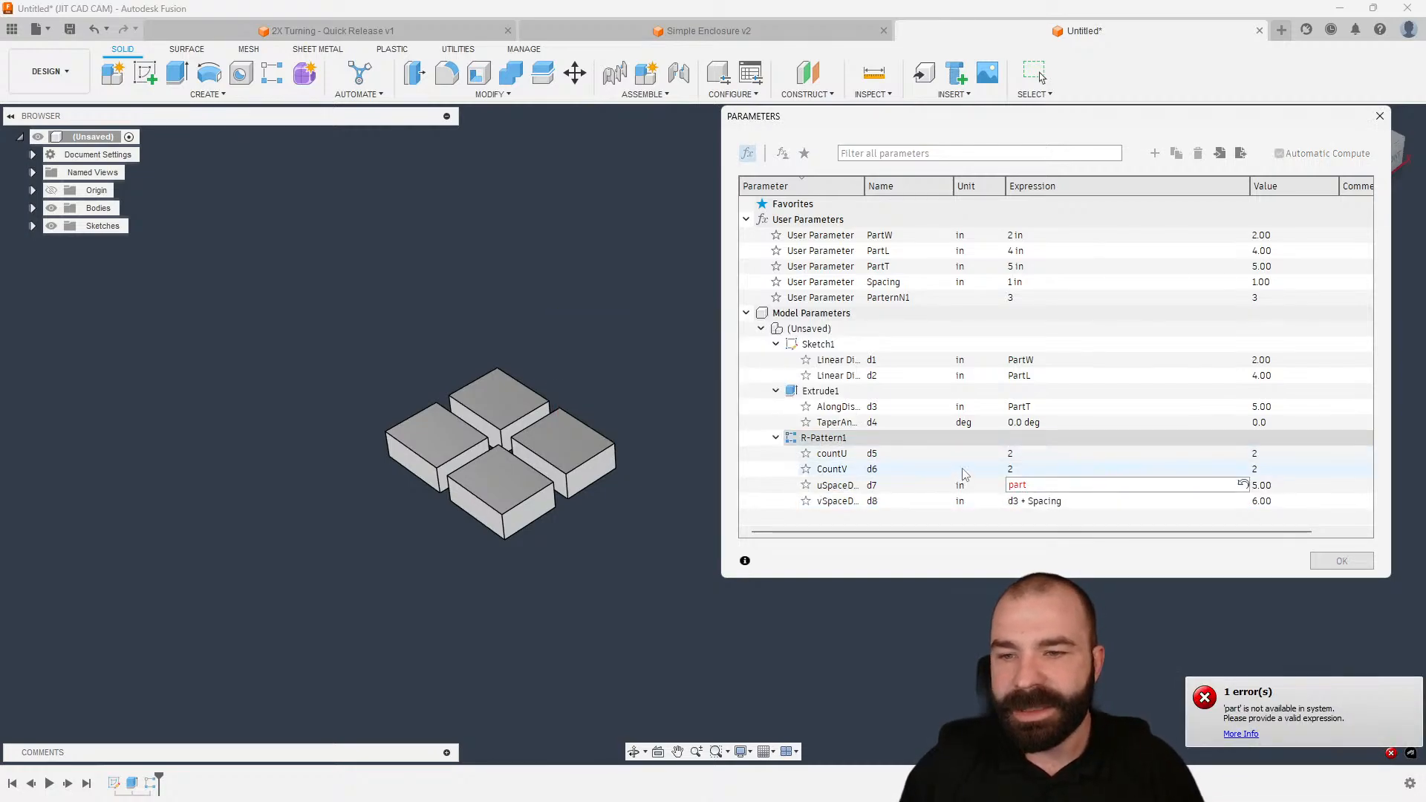
{"action": "left_click", "coordinate": [1018, 485]}
{"action": "double_click", "coordinate": [1018, 485]}
{"action": "type", "text": "d2"}
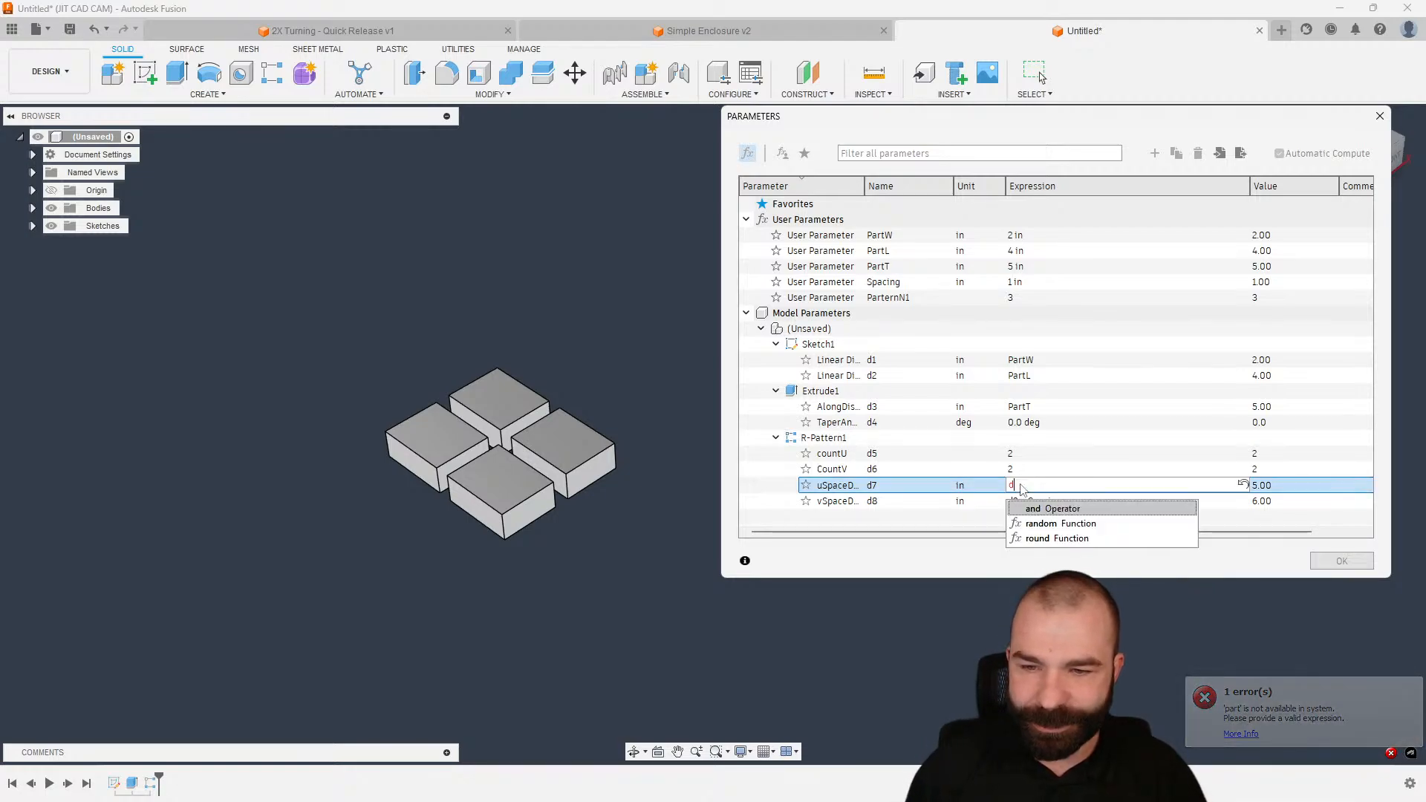
{"action": "type", "text": "+Spacing"}
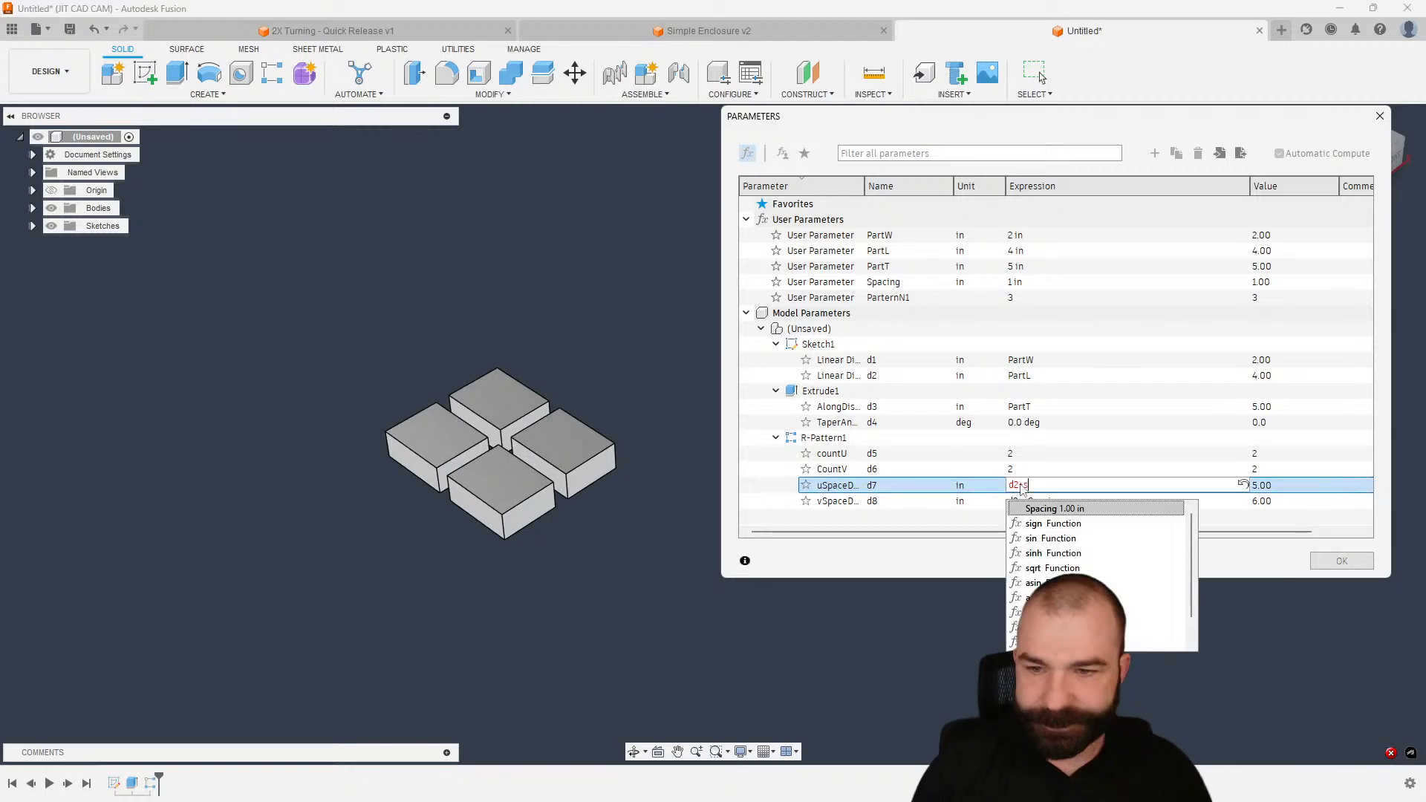
- Link the pattern's countU to the user parameter ParternN1
{"action": "left_click", "coordinate": [1010, 453]}
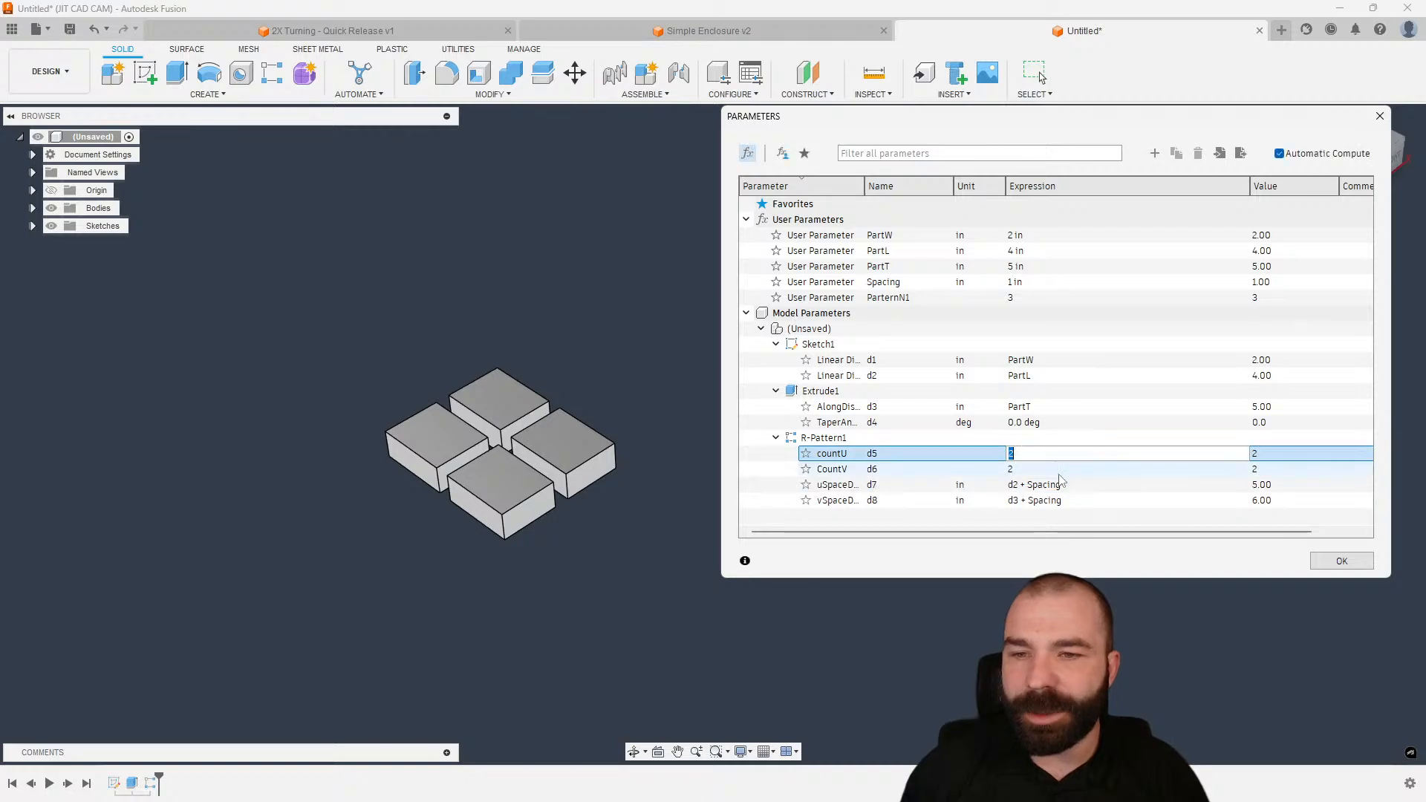
{"action": "type", "text": "ParternN1"}
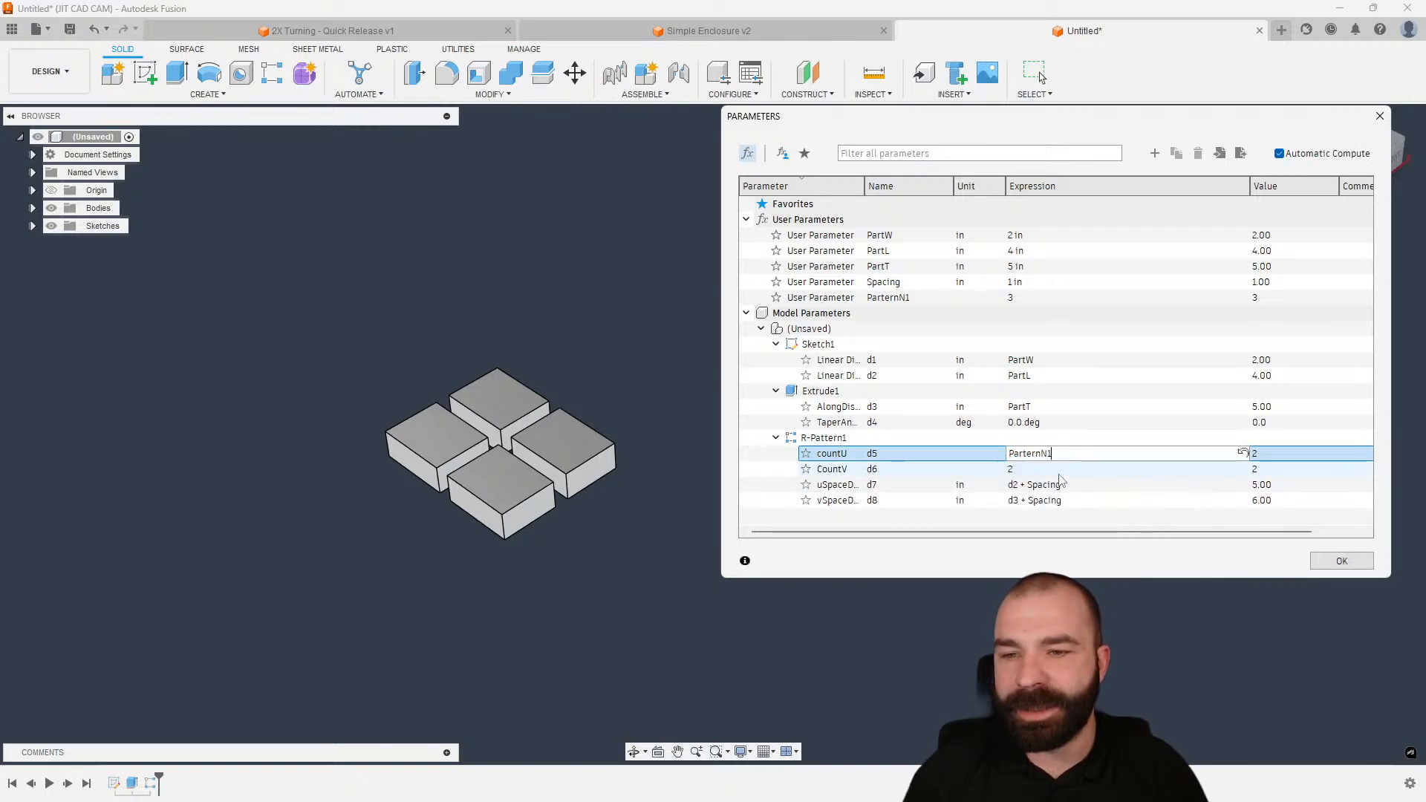
{"action": "left_click", "coordinate": [1056, 484]}
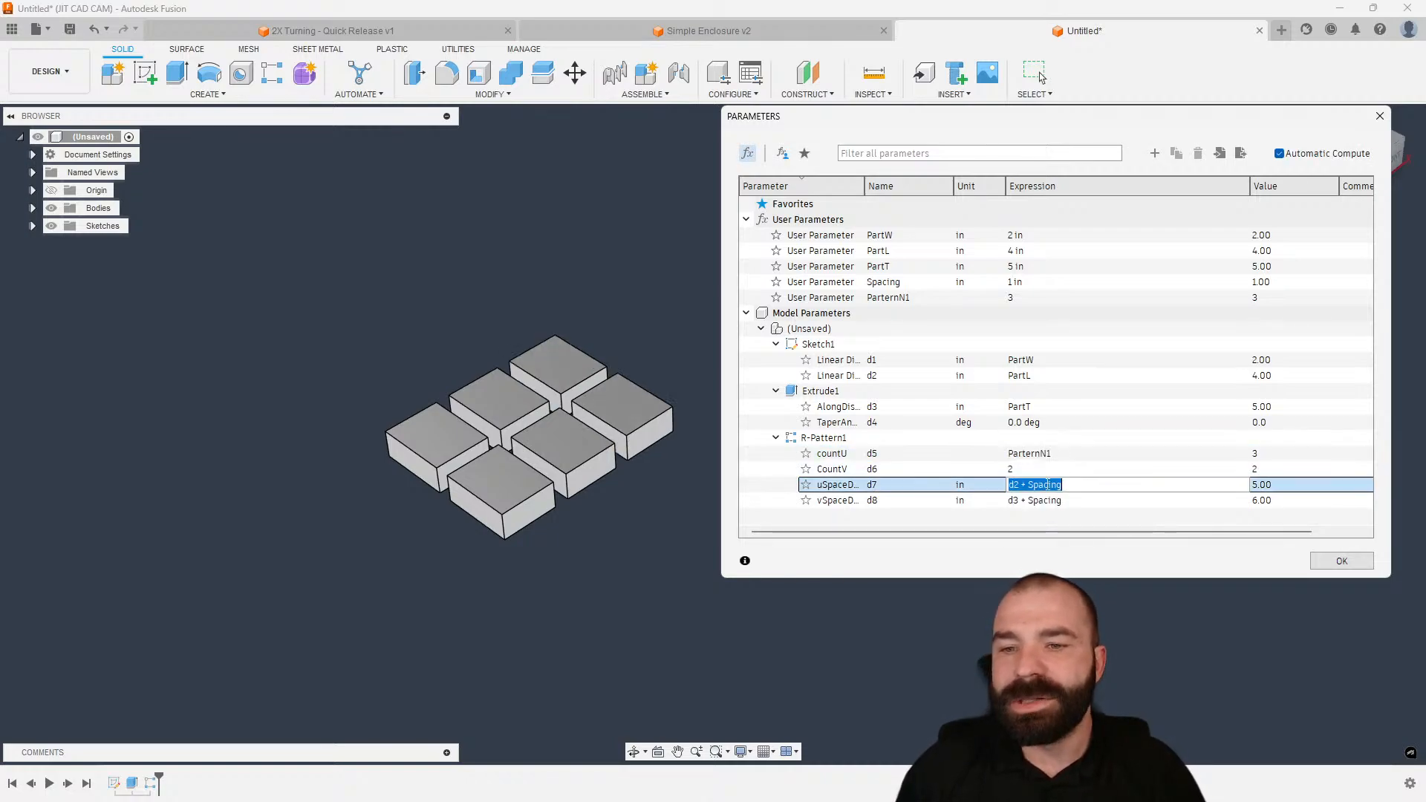
- Replace the Spacing term in the pattern's uSpaceDistance so its expression reads d2 * ParternN1, and inspect the updated pattern
{"action": "left_click", "coordinate": [1039, 460]}
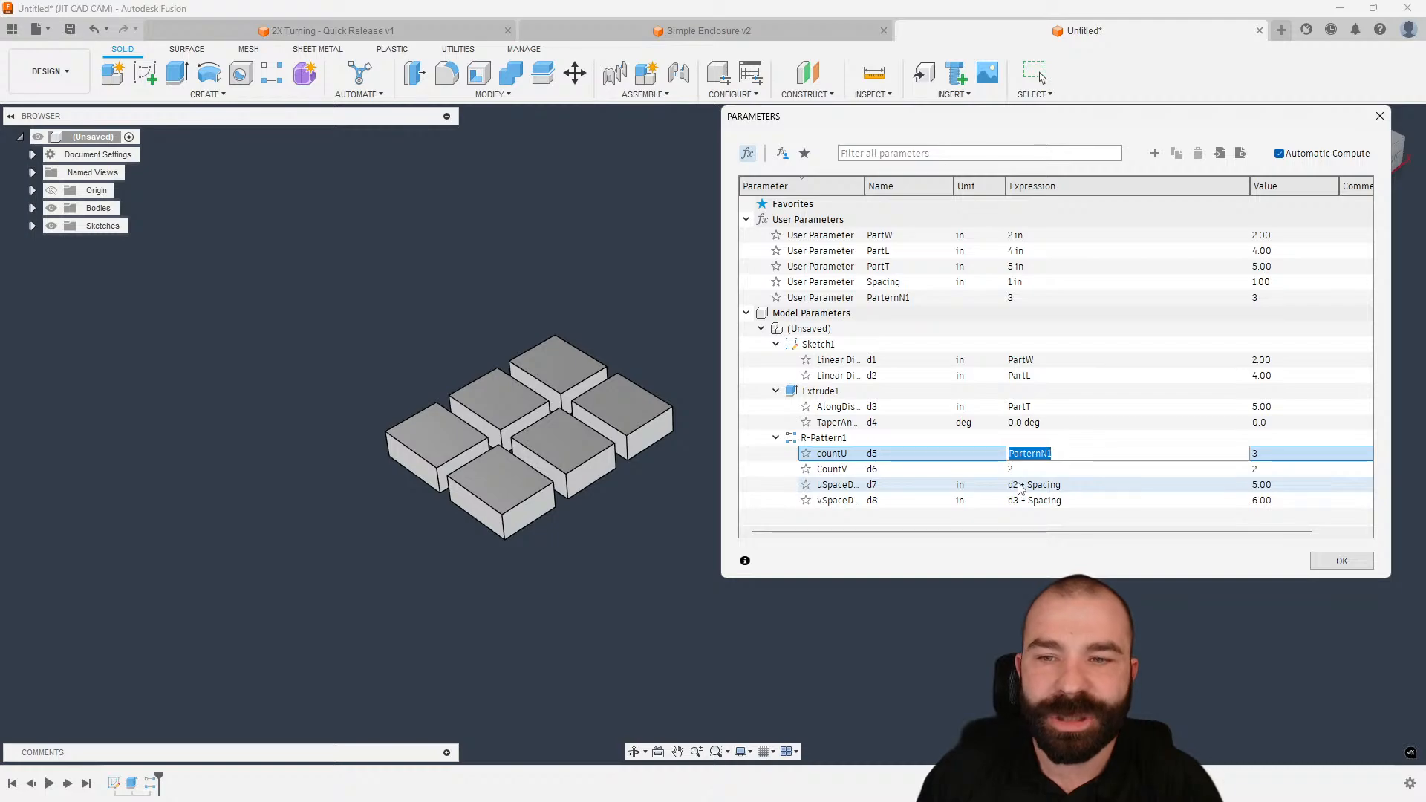
{"action": "left_click", "coordinate": [1020, 489]}
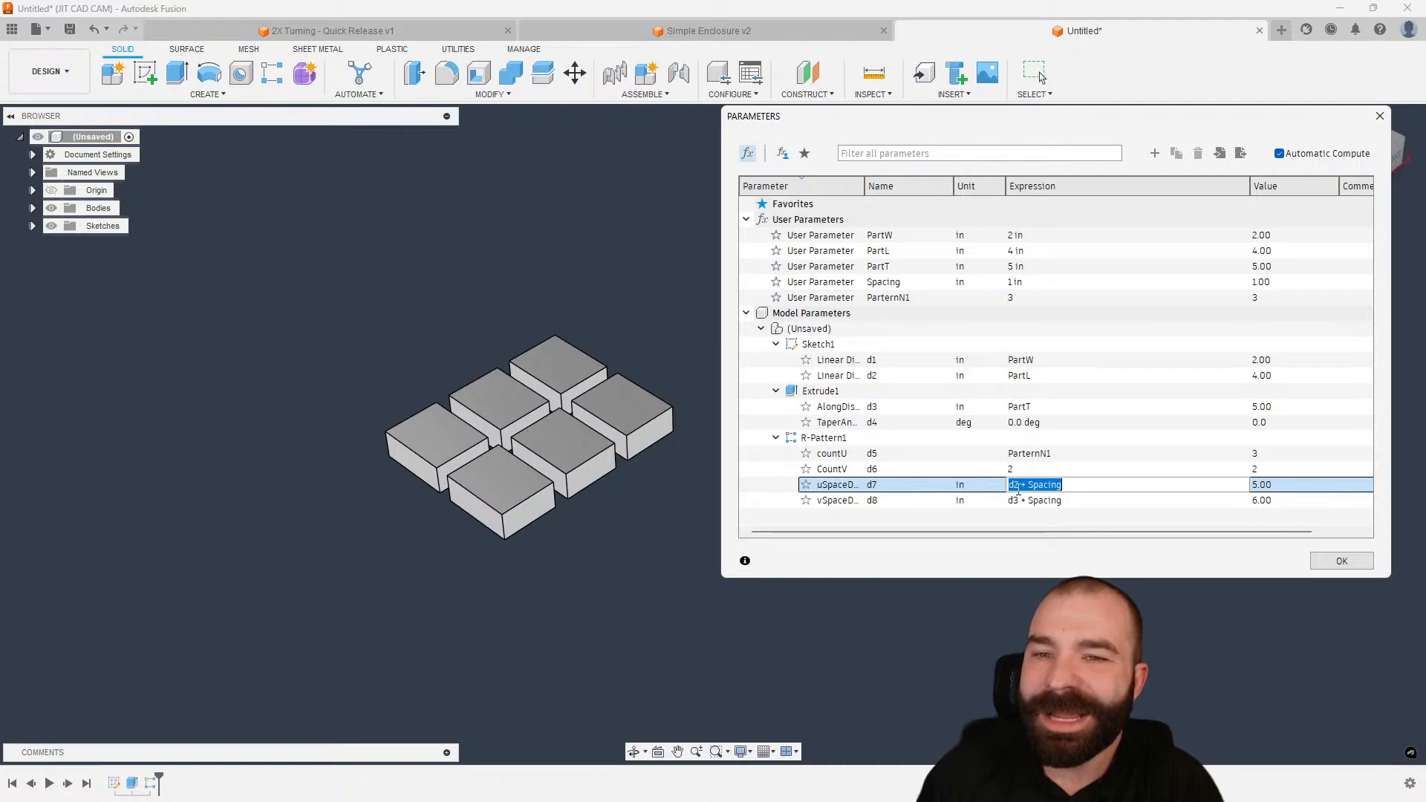
{"action": "left_click", "coordinate": [1019, 488]}
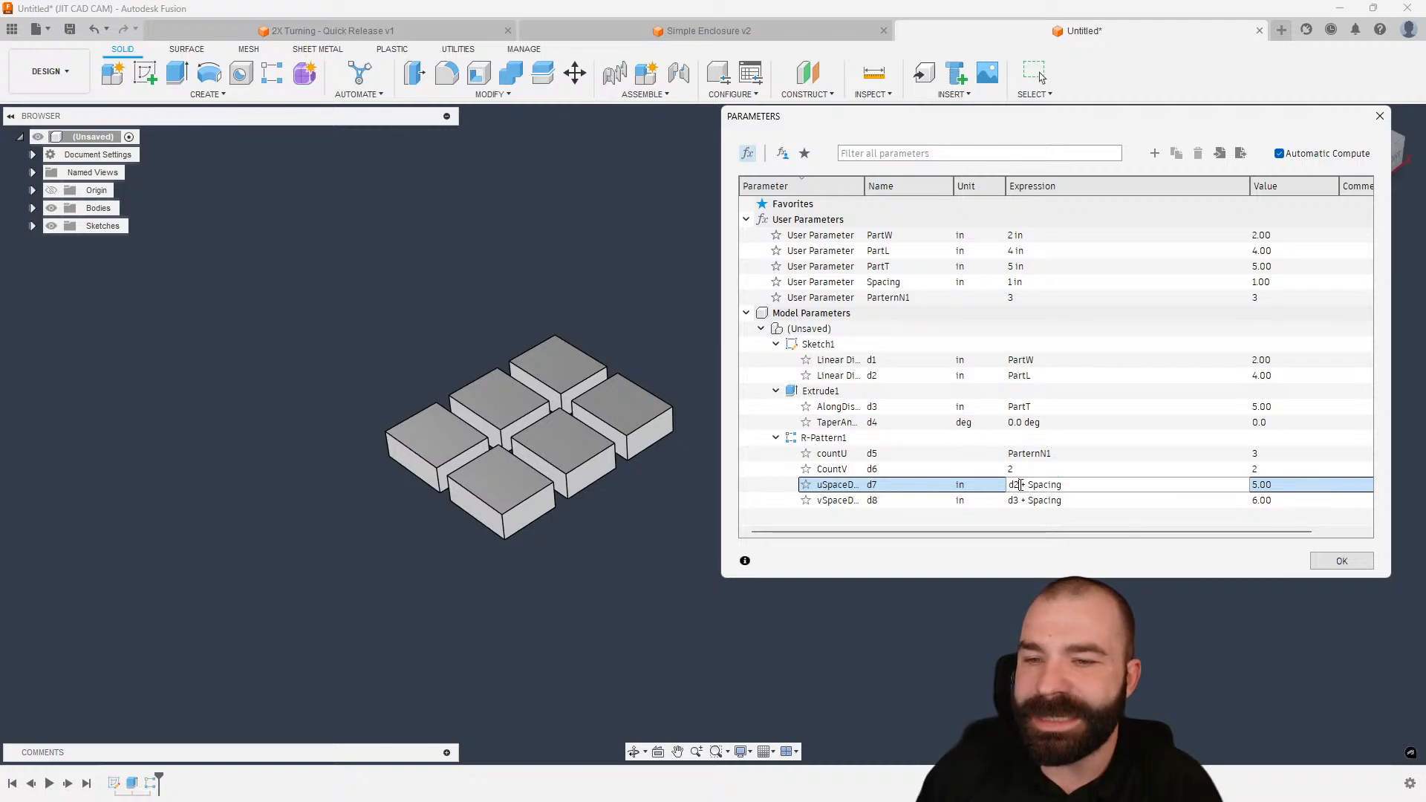
{"action": "left_click_drag", "start_coordinate": [1023, 486], "coordinate": [1083, 487]}
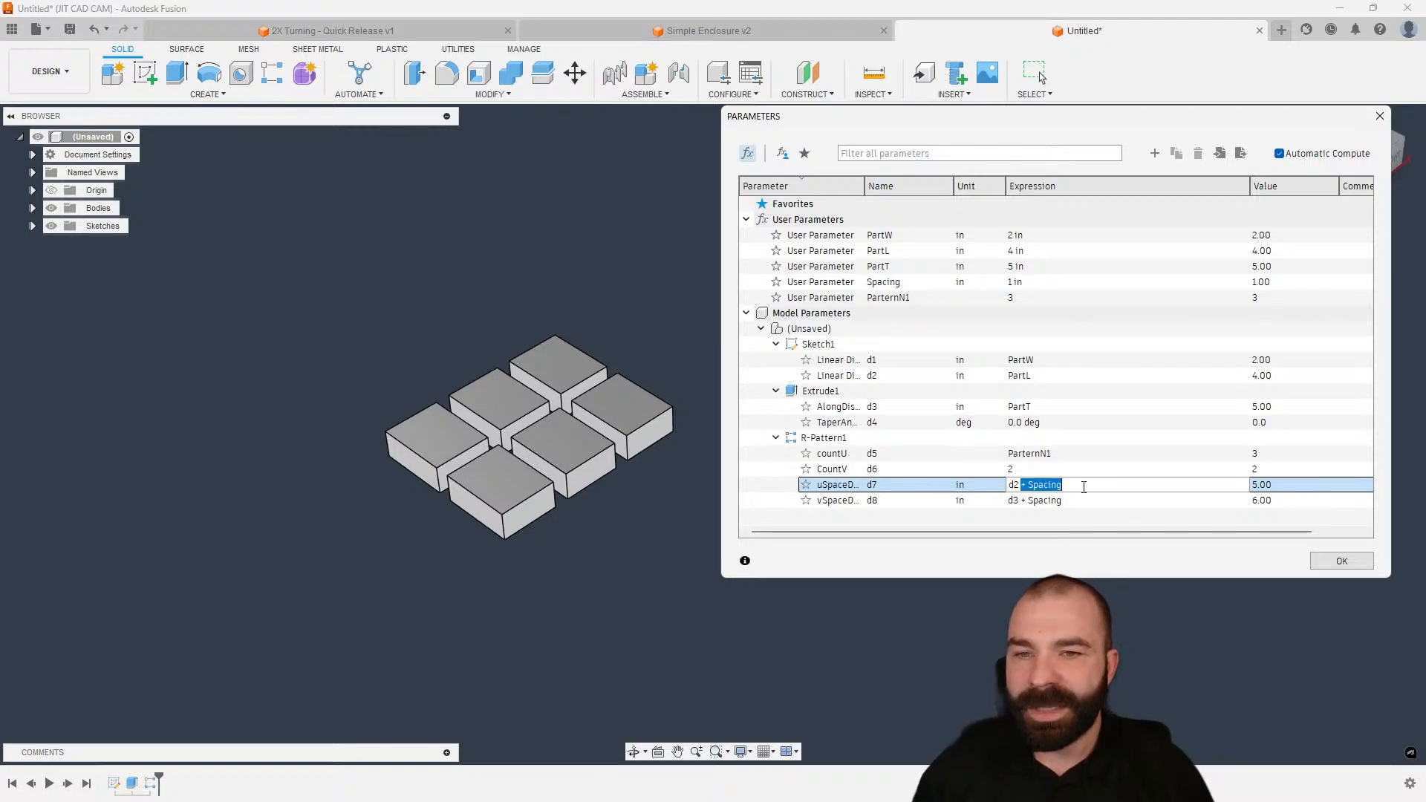
{"action": "type", "text": "*"}
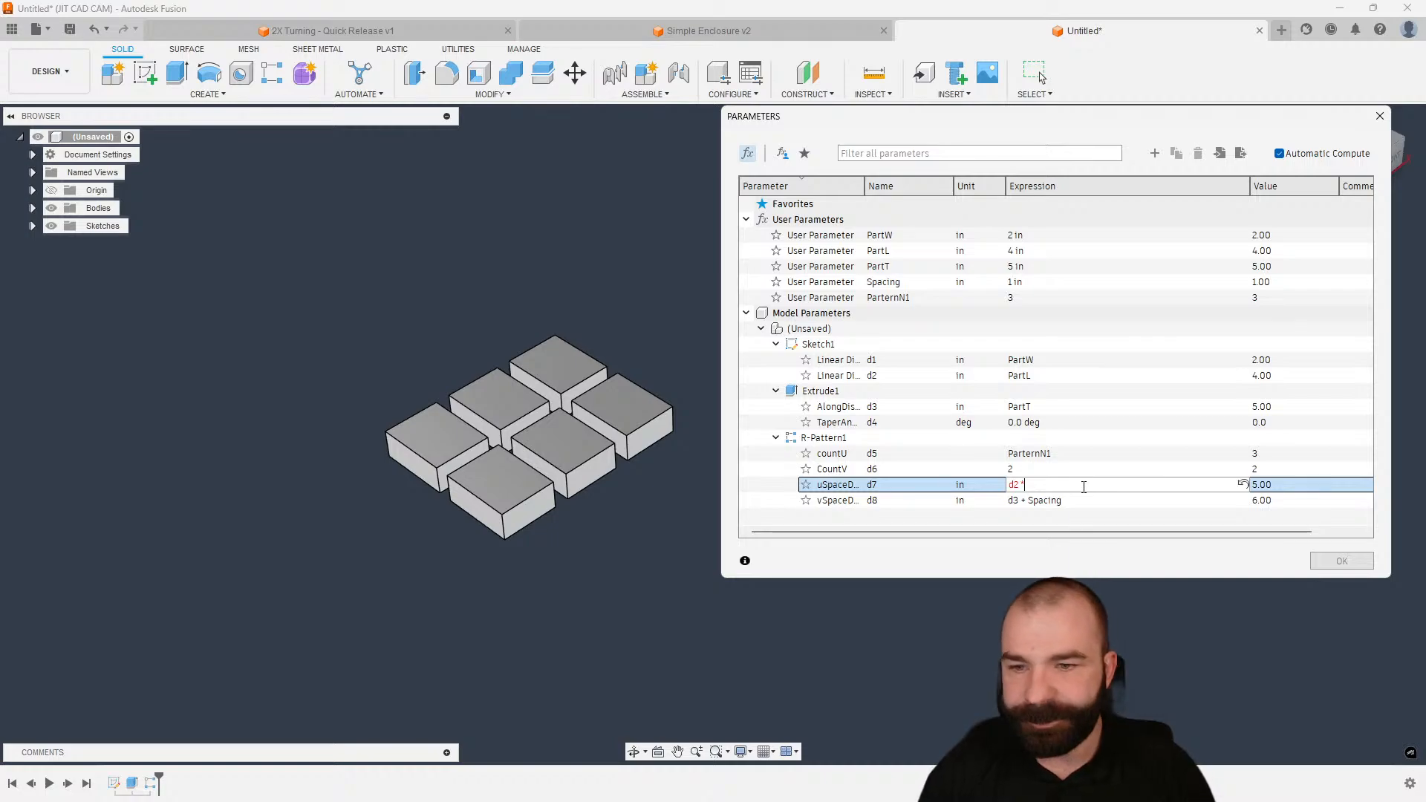
{"action": "type", "text": " ParternN1"}
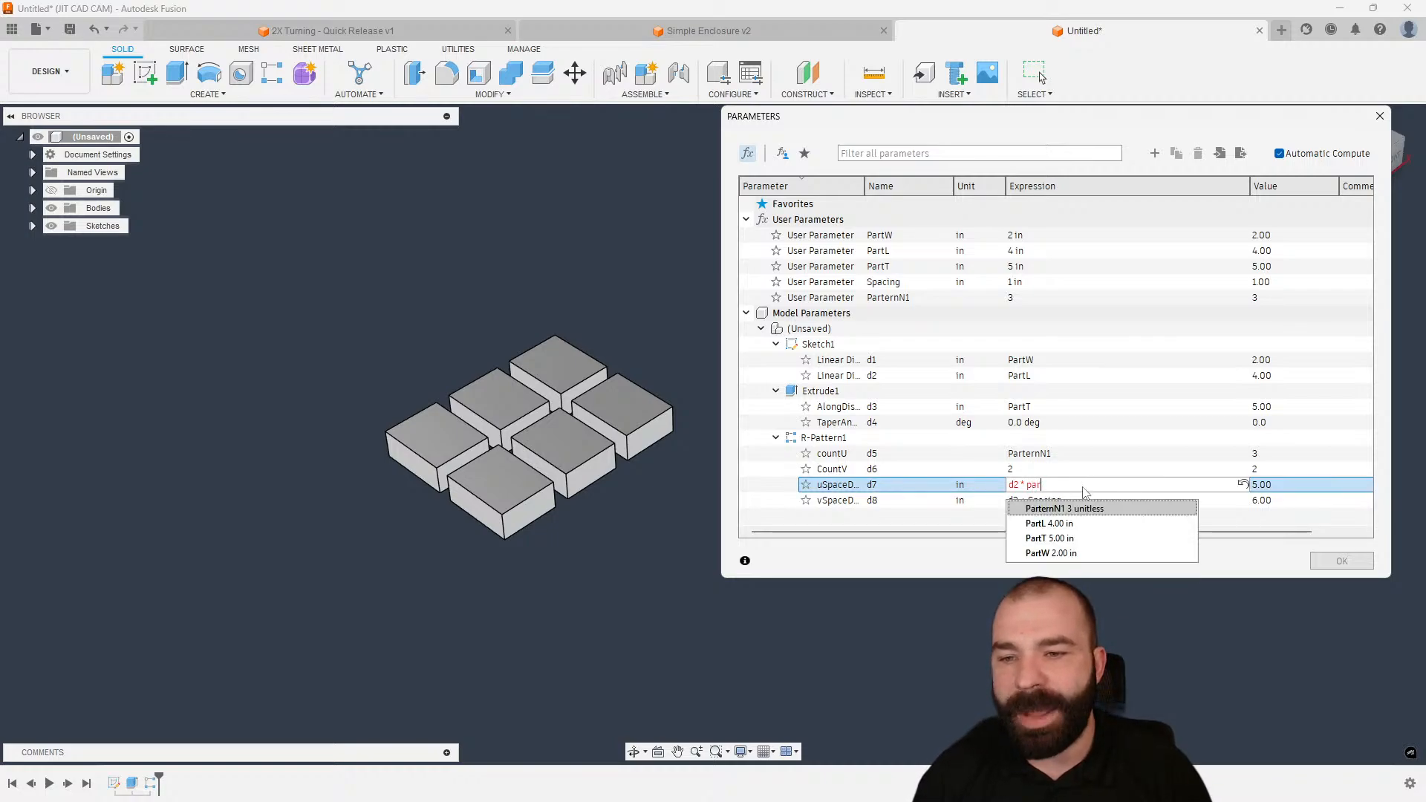
{"action": "key", "text": "Return"}
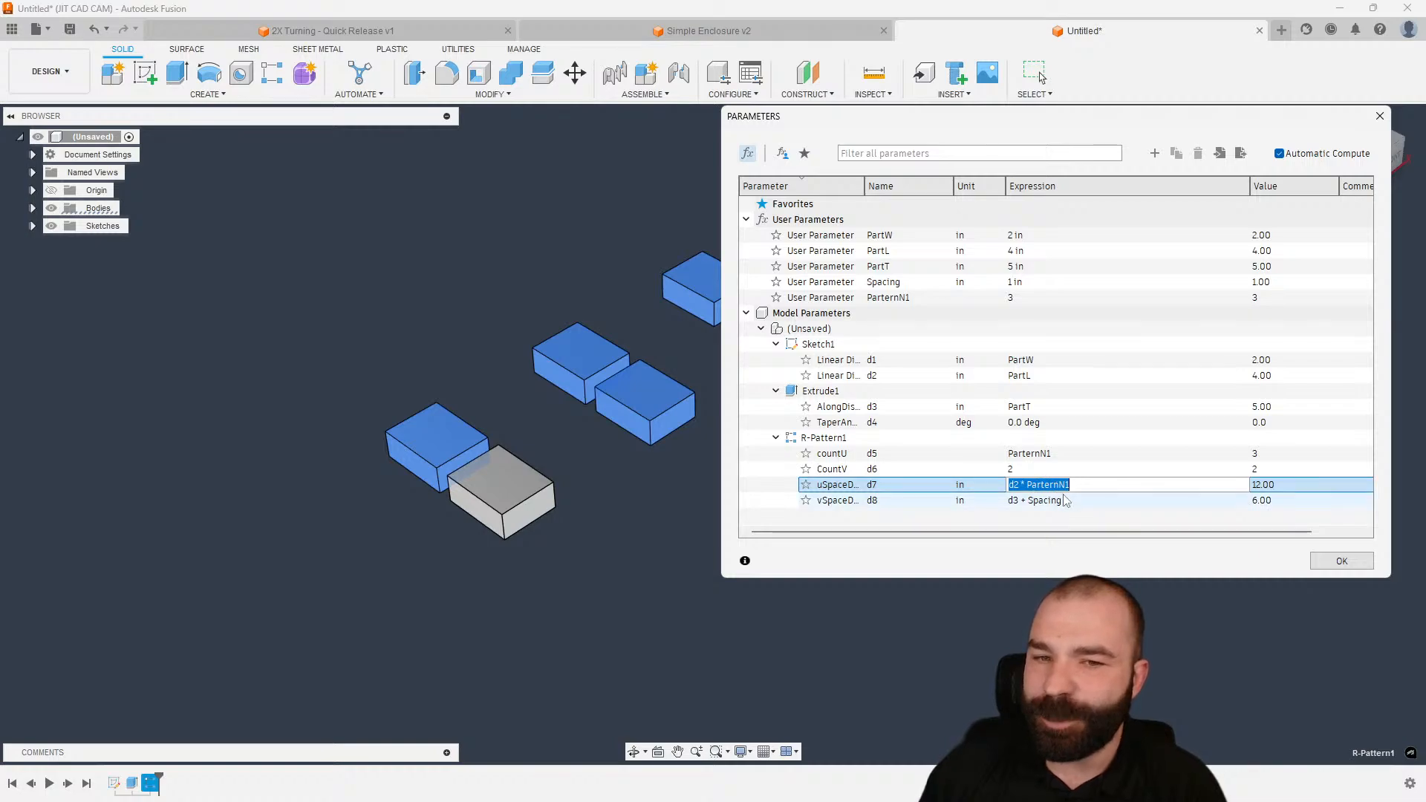
{"action": "scroll", "coordinate": [520, 542], "scroll_direction": "down", "scroll_amount": 2}
{"action": "scroll", "coordinate": [639, 551], "scroll_direction": "up", "scroll_amount": 1}
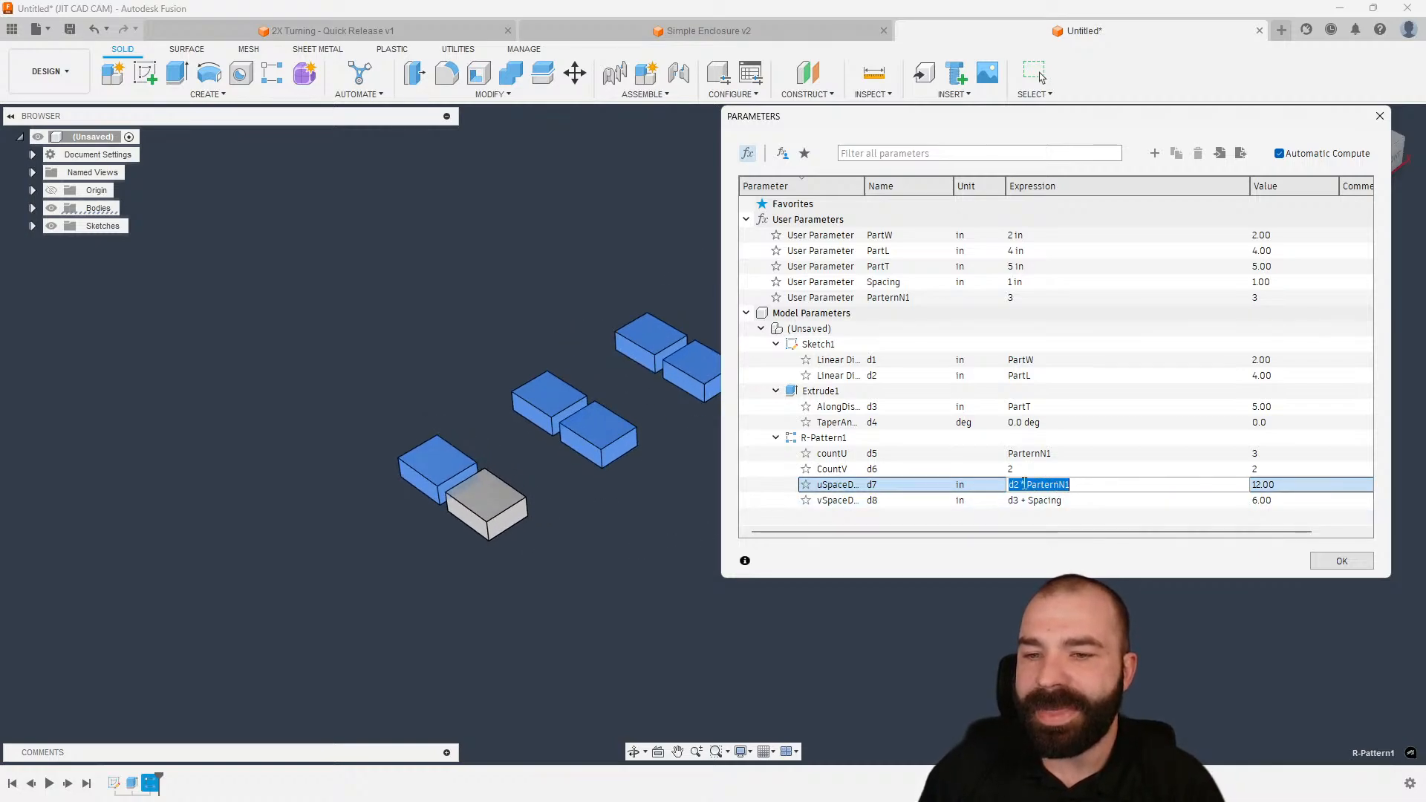
- Try to set the pattern's CountV expression to PartL
{"action": "left_click", "coordinate": [1022, 470]}
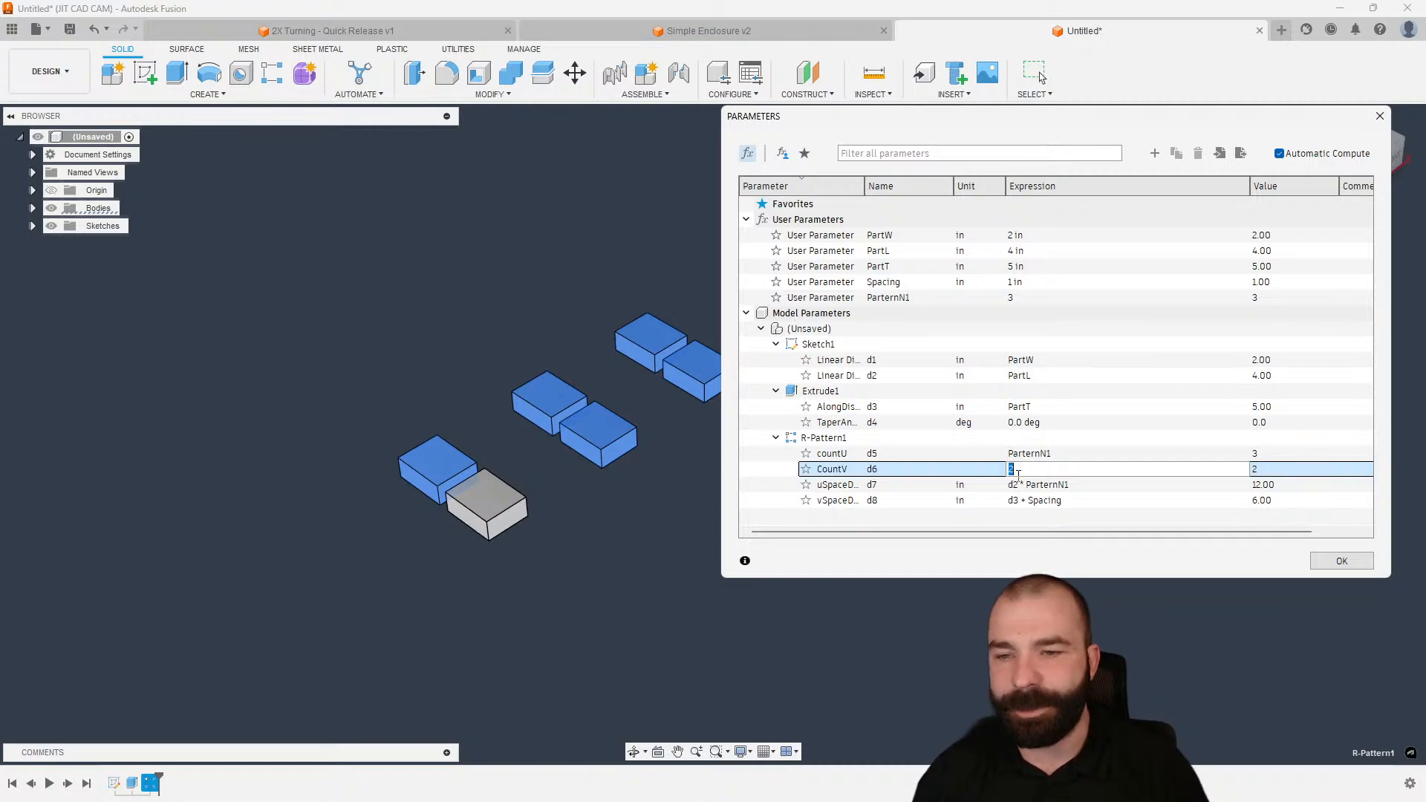
{"action": "type", "text": "par"}
{"action": "key", "text": "Down"}
{"action": "key", "text": "Return"}
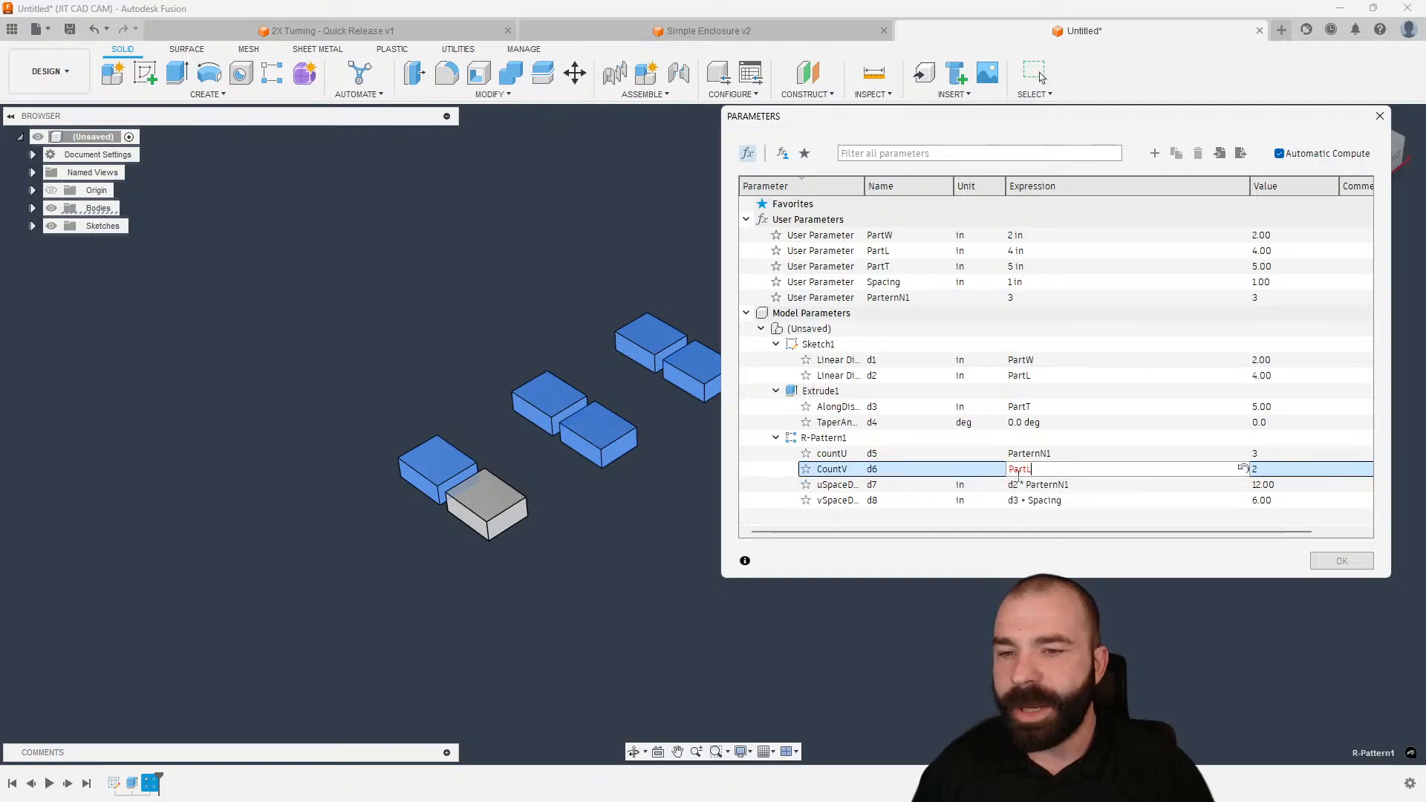
{"action": "key", "text": "Return"}
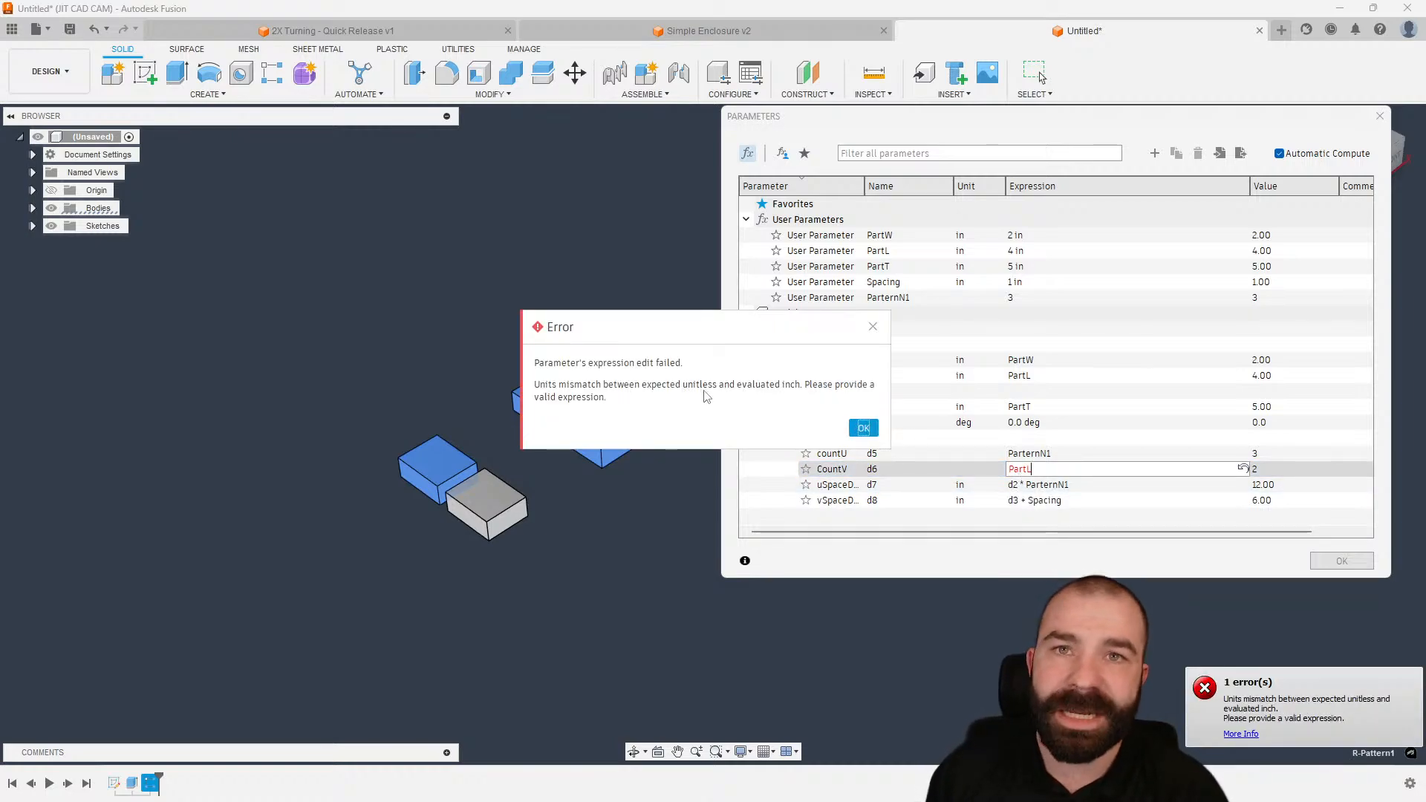
{"action": "left_click", "coordinate": [863, 428]}
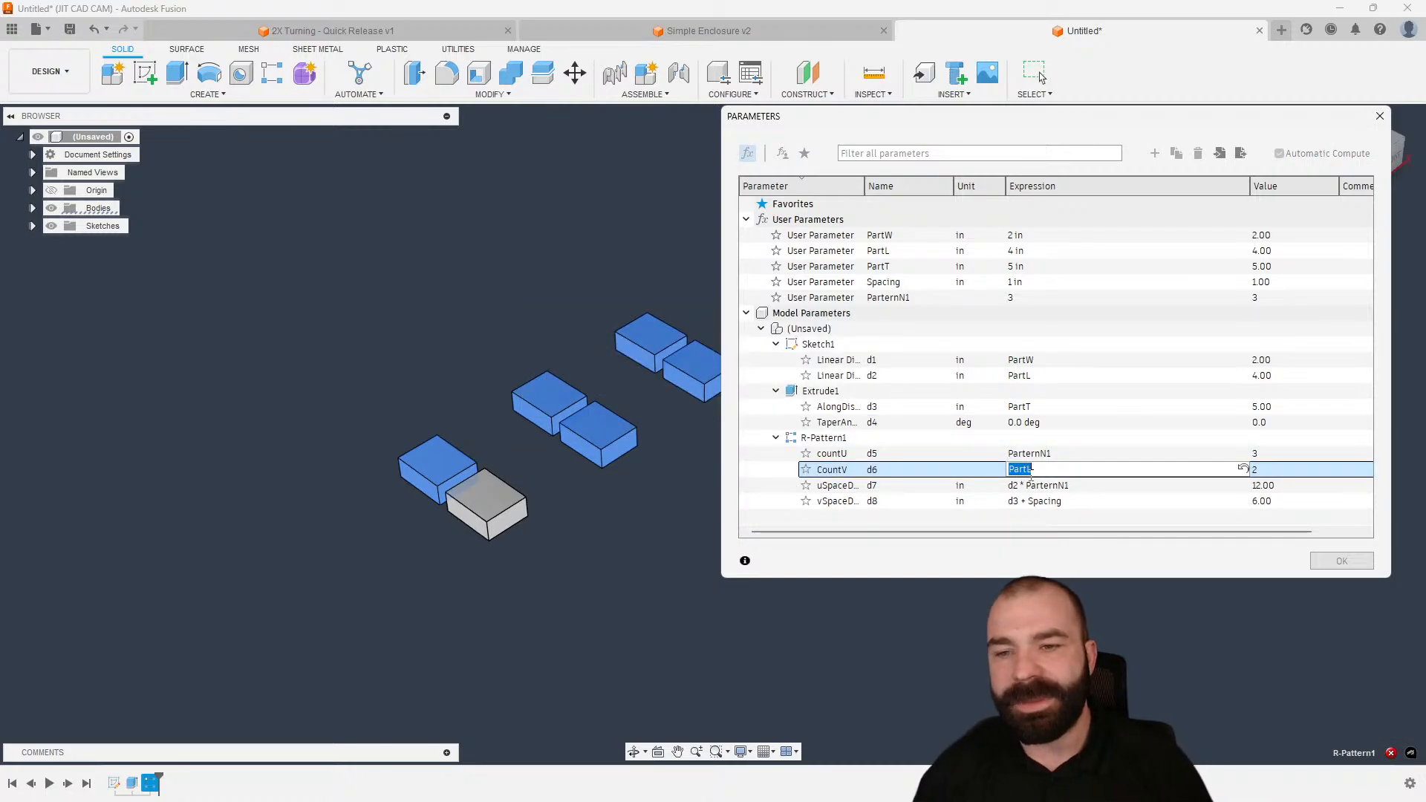
- Link the pattern's CountV to the user parameter ParternN1
{"action": "type", "text": "part"}
{"action": "key", "text": "Return"}
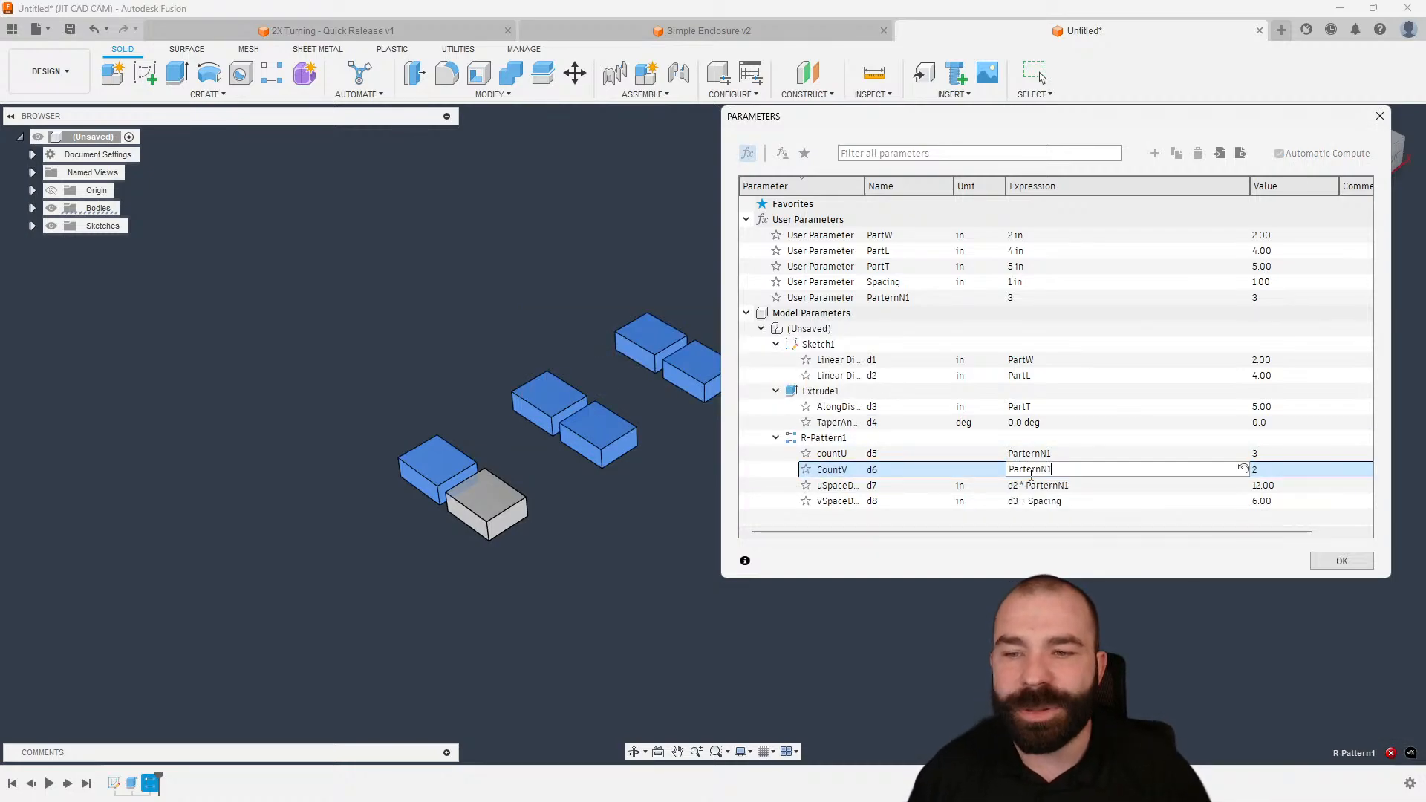
{"action": "key", "text": "Return"}
{"action": "left_click", "coordinate": [1022, 487]}
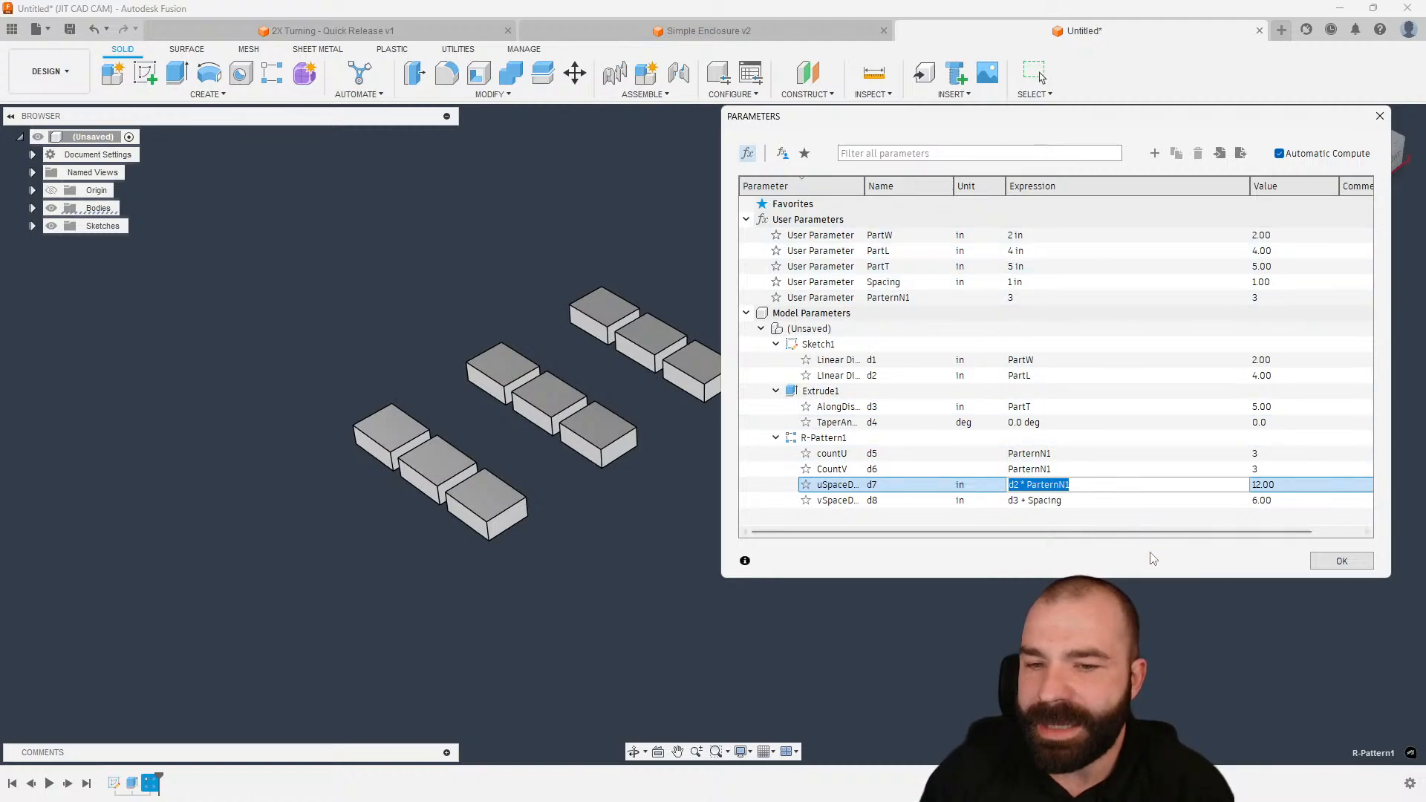
- Accept the parameter changes and inspect the updated block pattern
{"action": "left_click", "coordinate": [1337, 561]}
{"action": "scroll", "coordinate": [1041, 398], "scroll_direction": "down", "scroll_amount": 2}
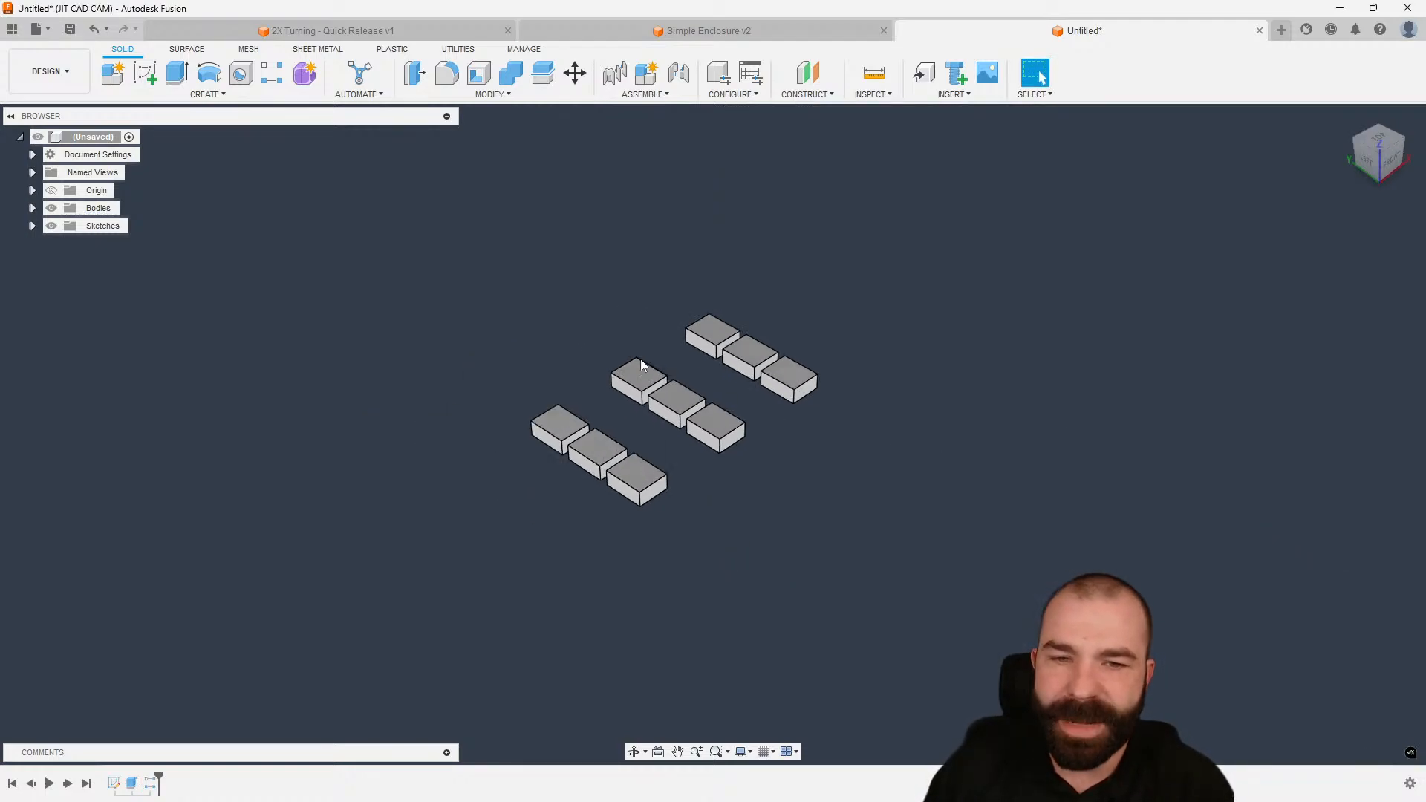
{"action": "scroll", "coordinate": [601, 347], "scroll_direction": "up", "scroll_amount": 3}
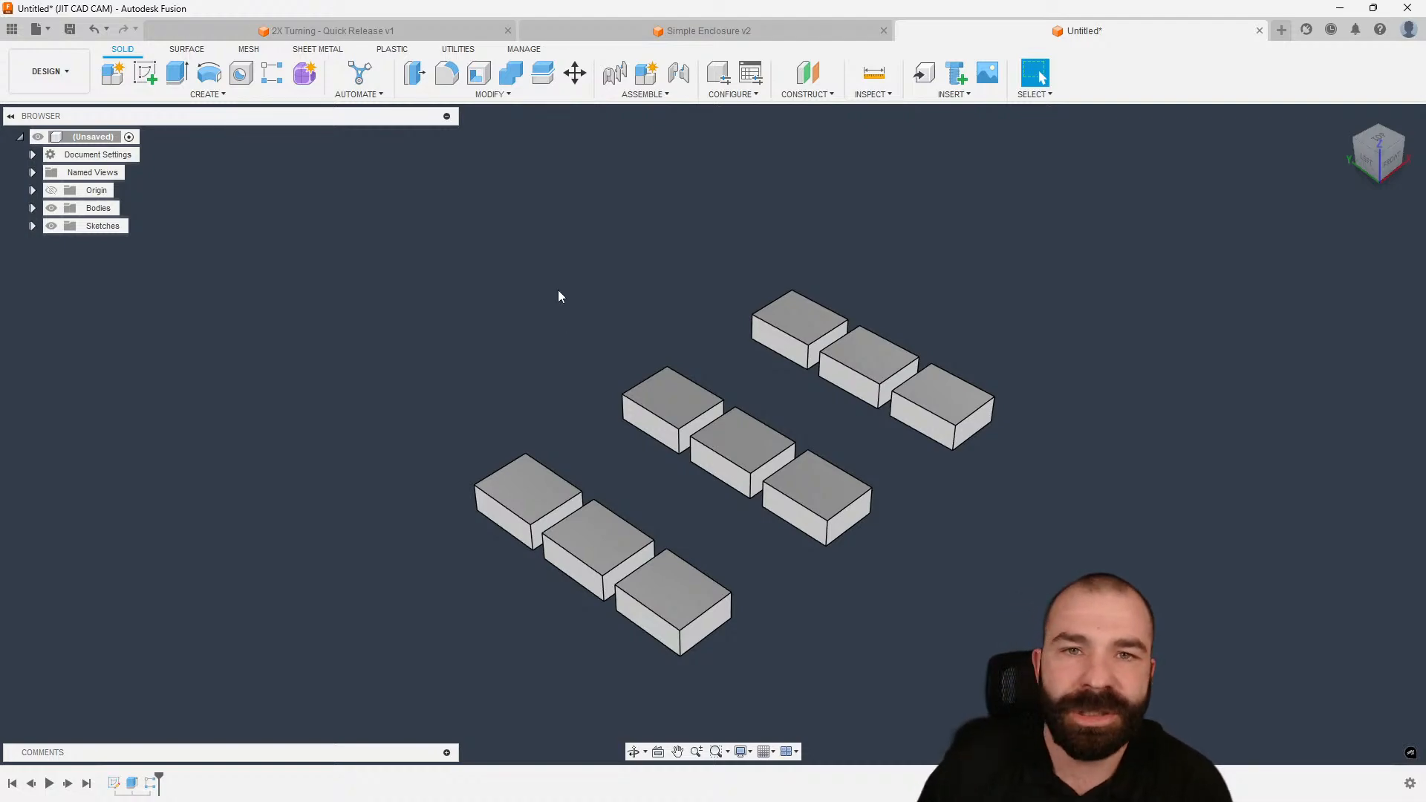
- Switch to the Manufacture workspace and create a Milling setup without selecting a specific model, accepting that all solids are used
{"action": "left_click", "coordinate": [49, 71]}
{"action": "left_click", "coordinate": [46, 235]}
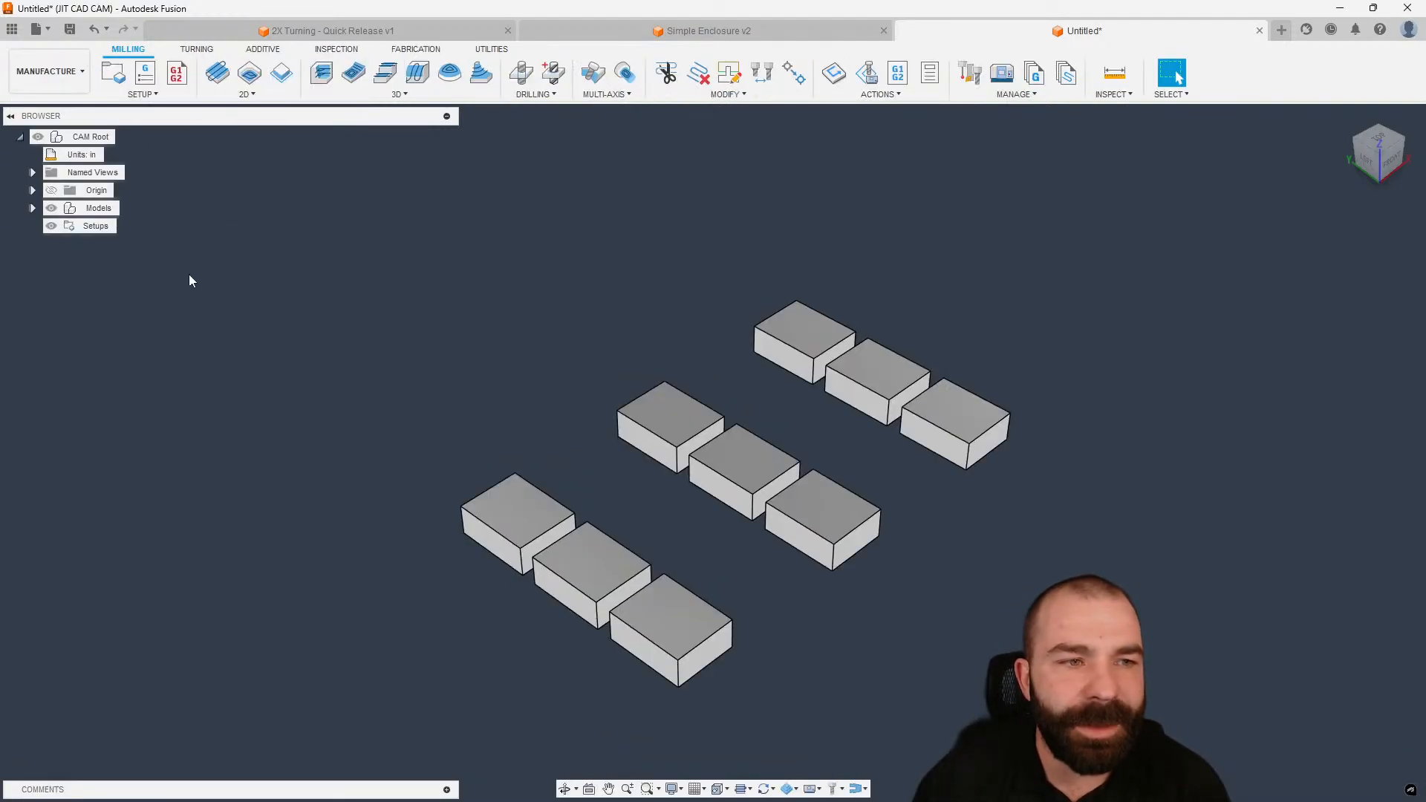
{"action": "left_click", "coordinate": [113, 72]}
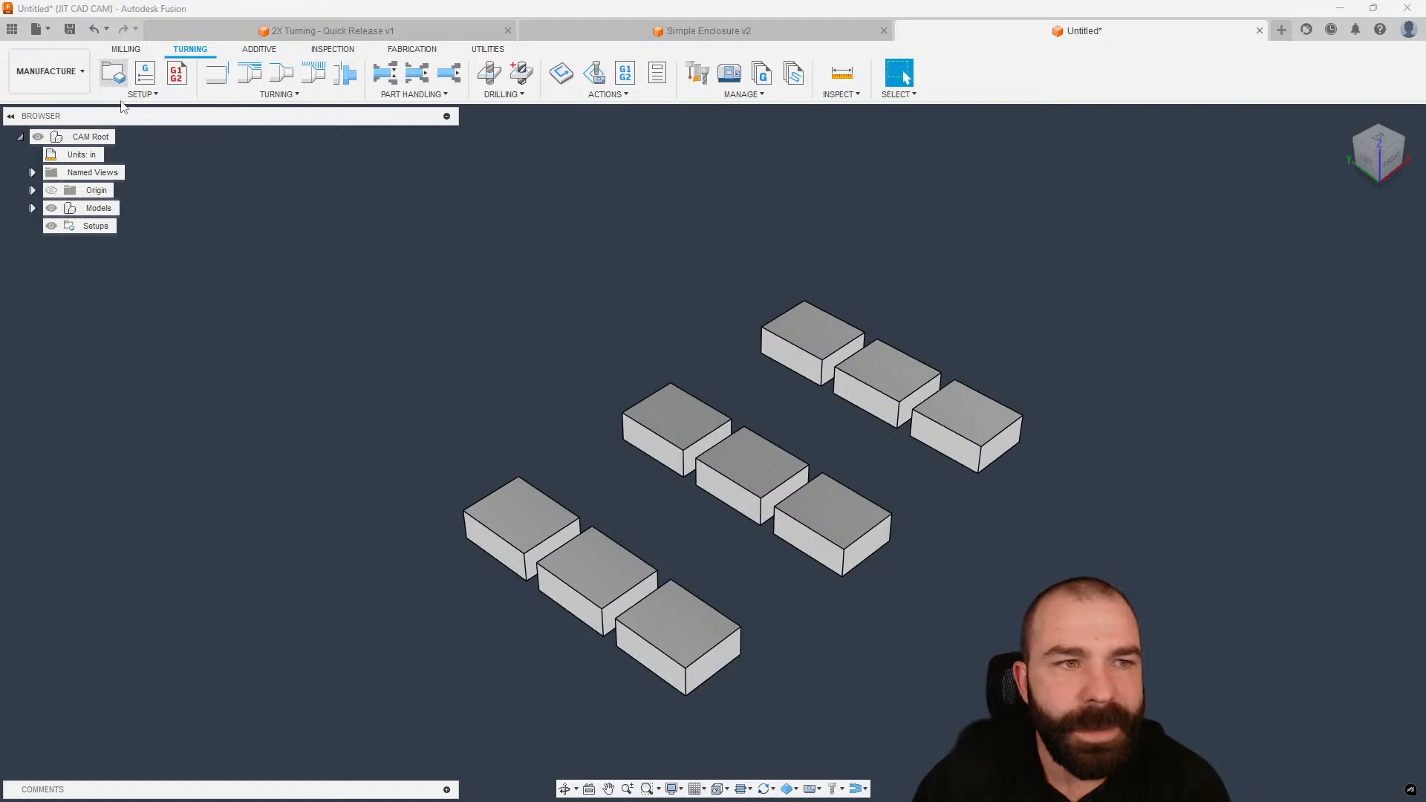
{"action": "left_click", "coordinate": [1366, 331]}
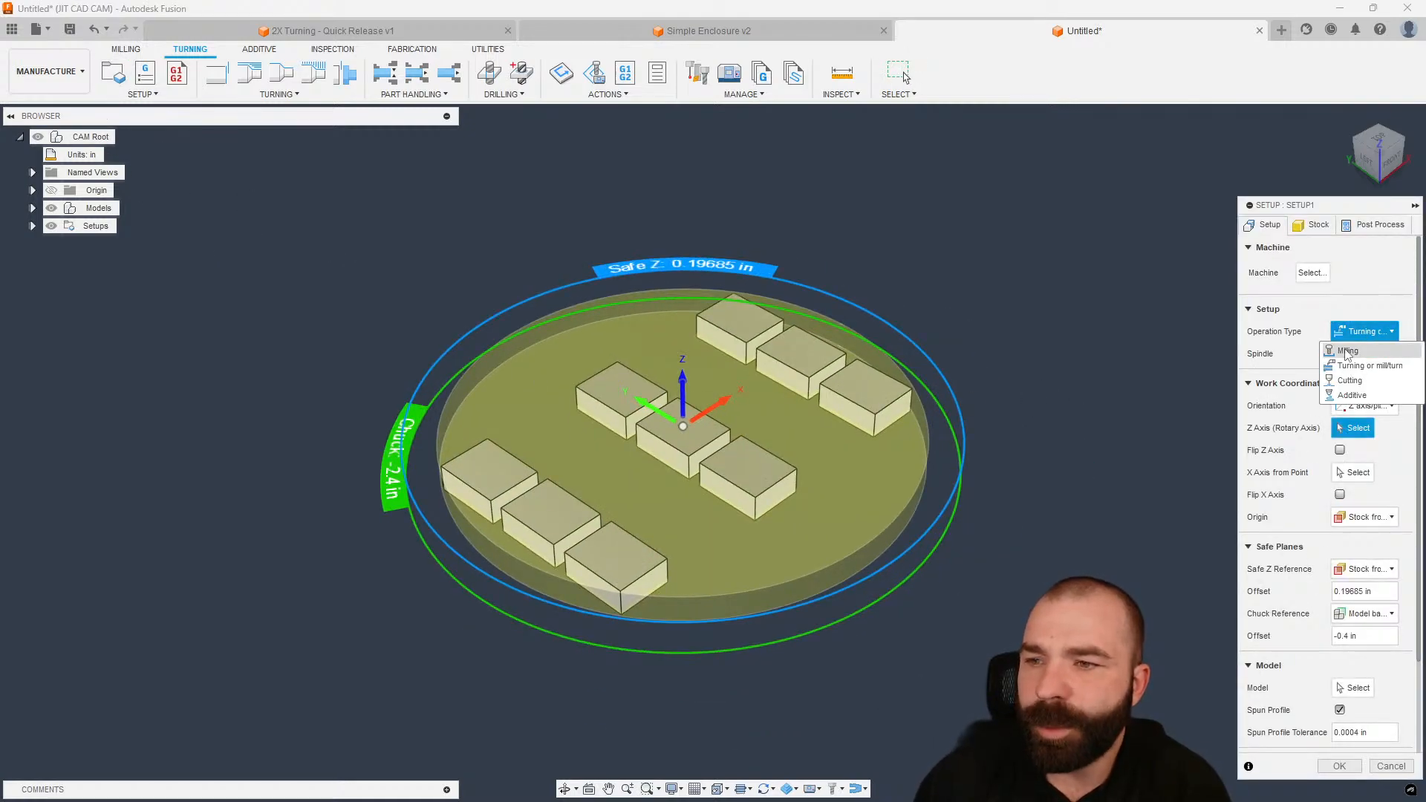
{"action": "left_click", "coordinate": [1354, 349]}
{"action": "left_click", "coordinate": [1339, 624]}
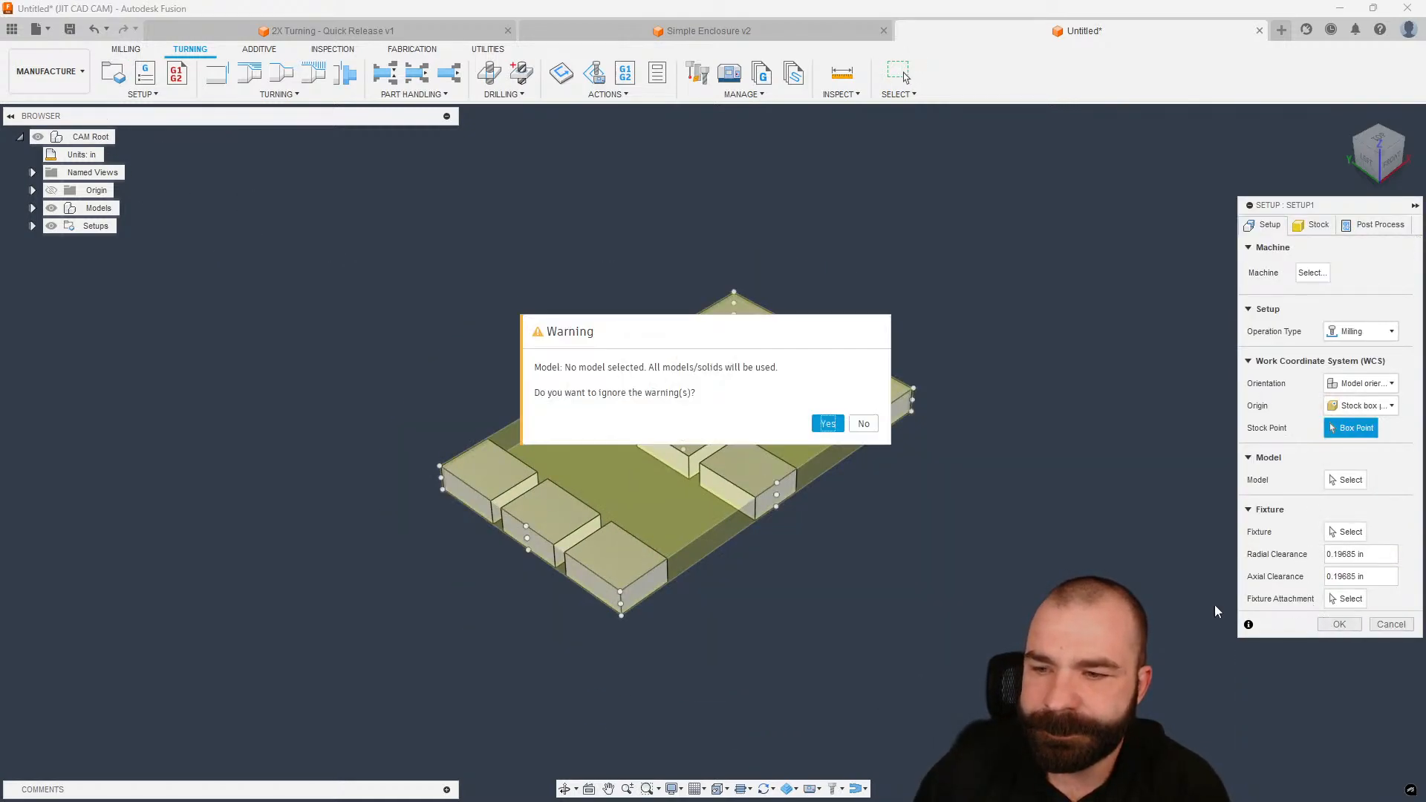
{"action": "left_click", "coordinate": [827, 424]}
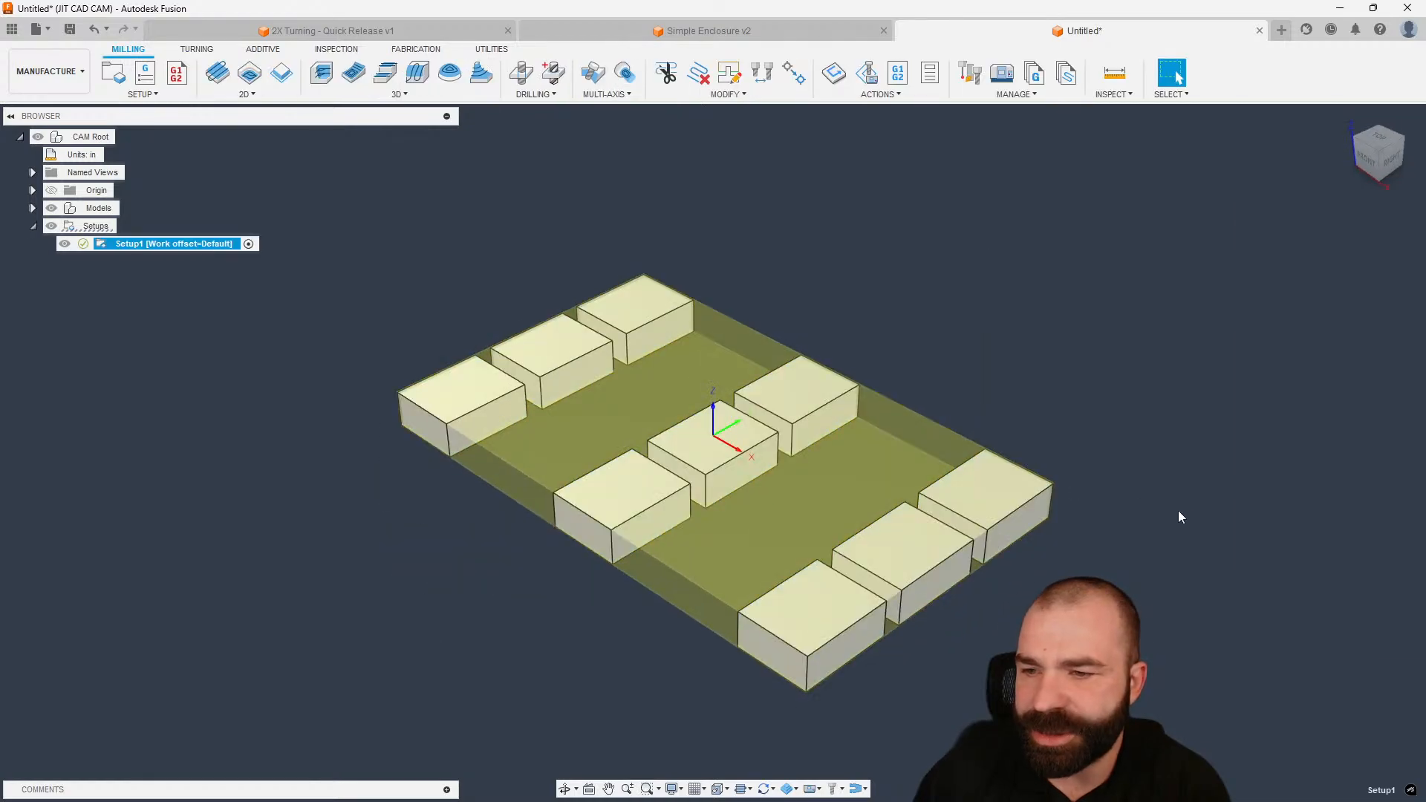
- Start a new toolpath pattern for the milling setup and open the expression editor for its Quantity
{"action": "middle_click_drag", "start_coordinate": [416, 420], "coordinate": [624, 412], "text": "shift"}
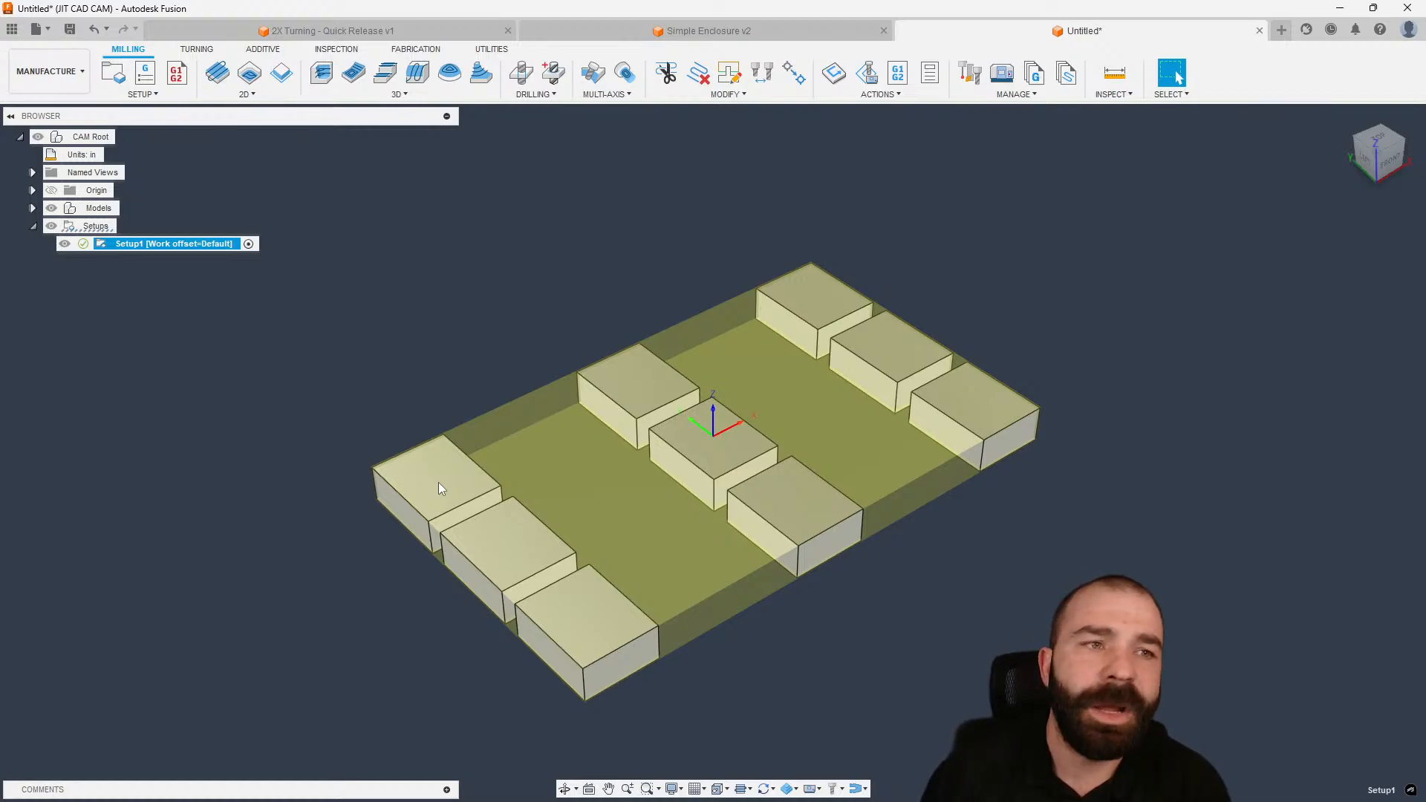
{"action": "left_click", "coordinate": [142, 94]}
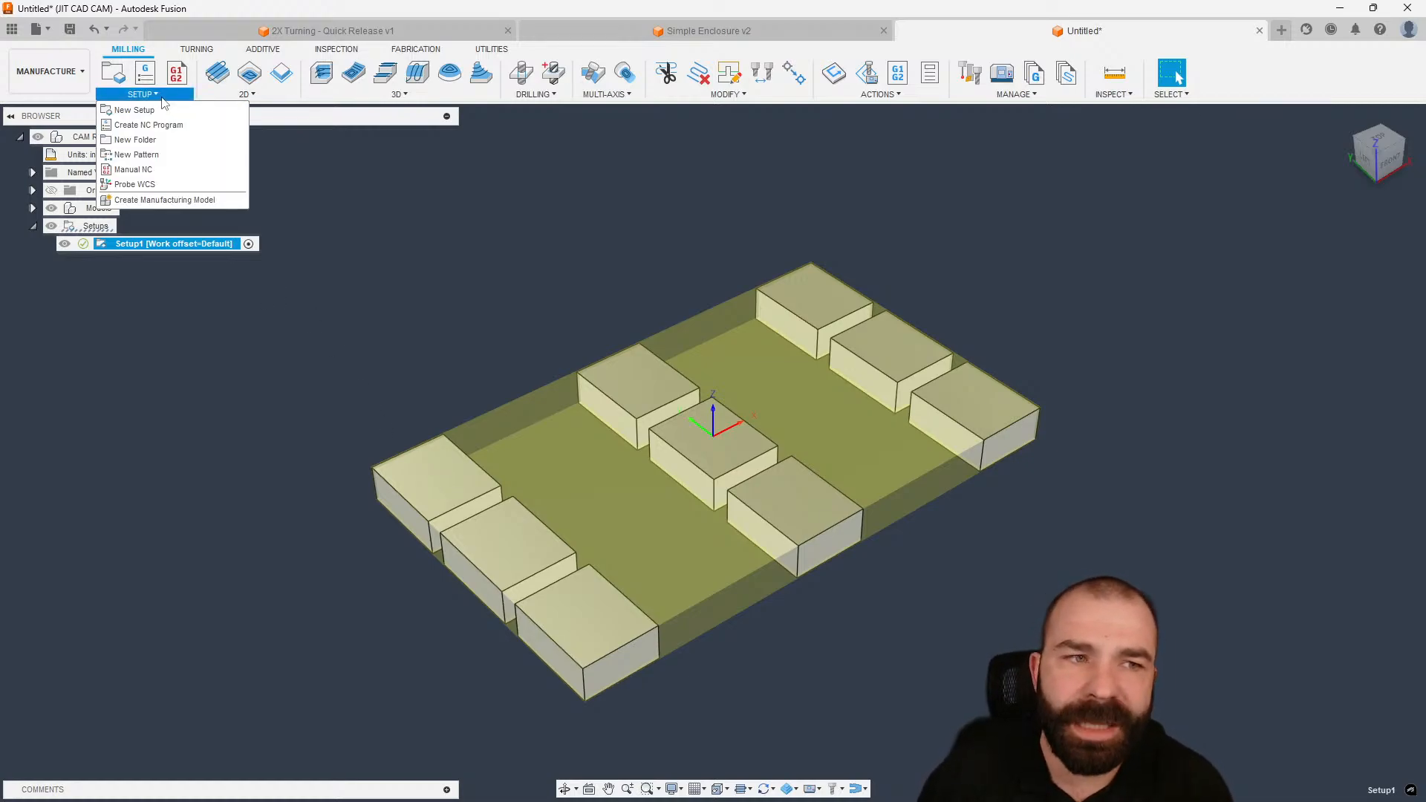
{"action": "left_click", "coordinate": [167, 154]}
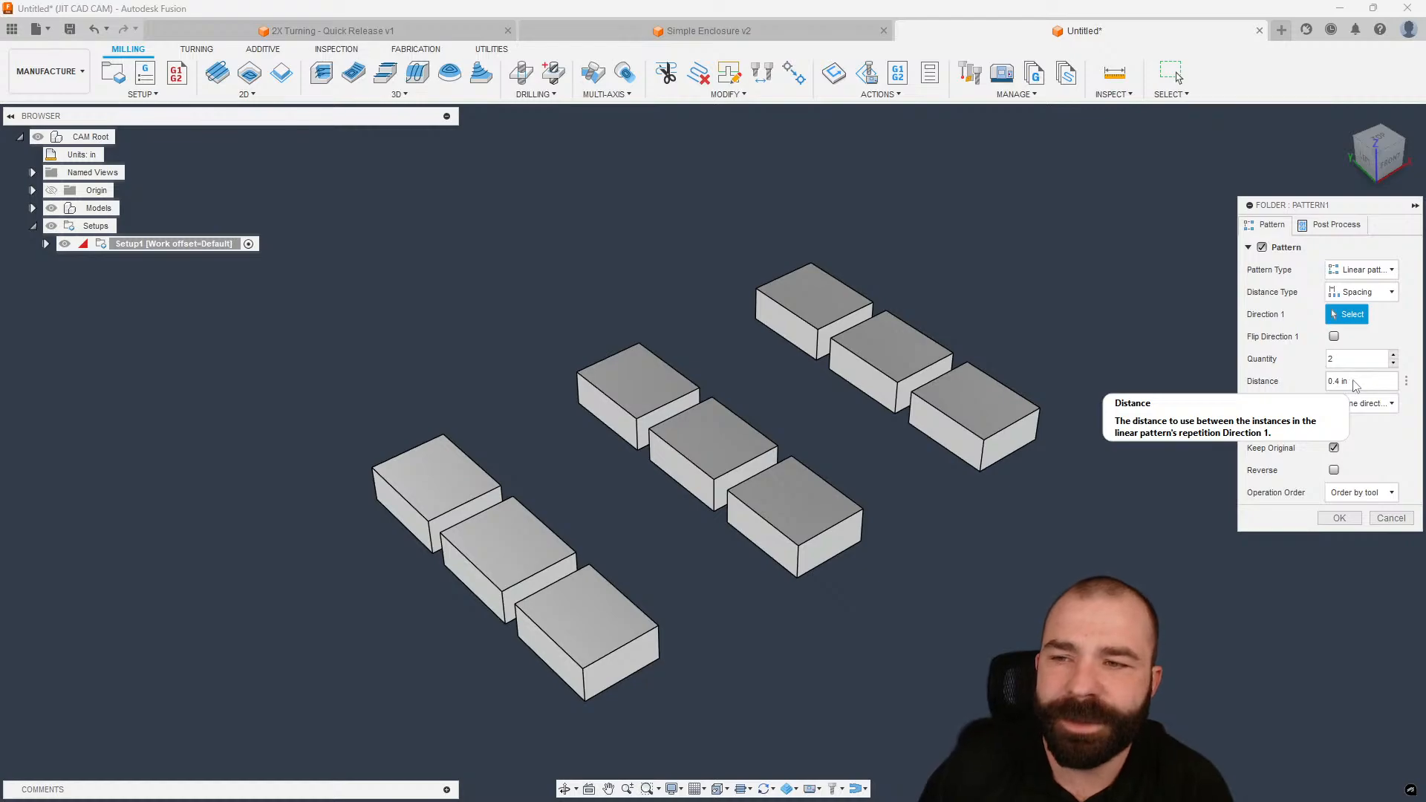
{"action": "left_click", "coordinate": [1407, 360]}
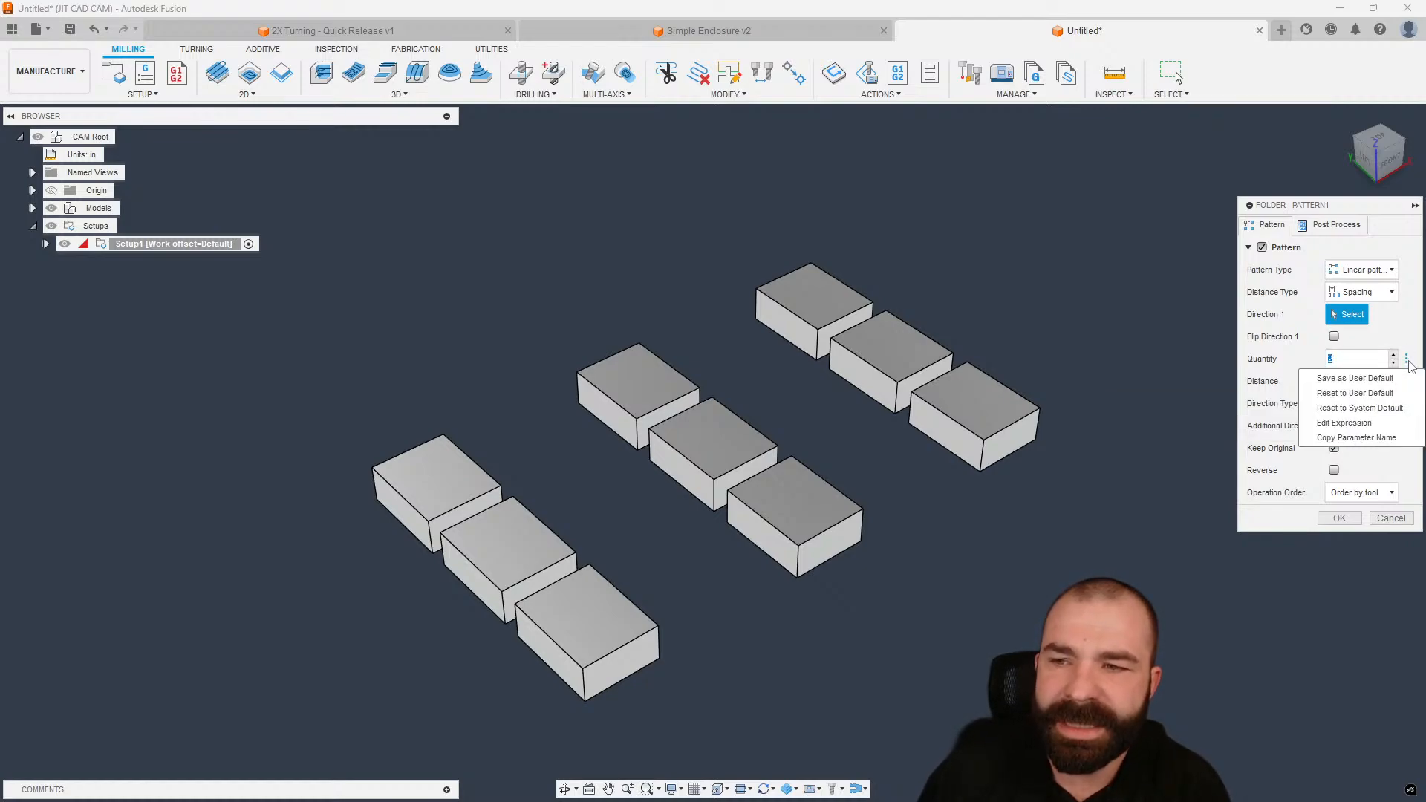
{"action": "left_click", "coordinate": [1344, 423]}
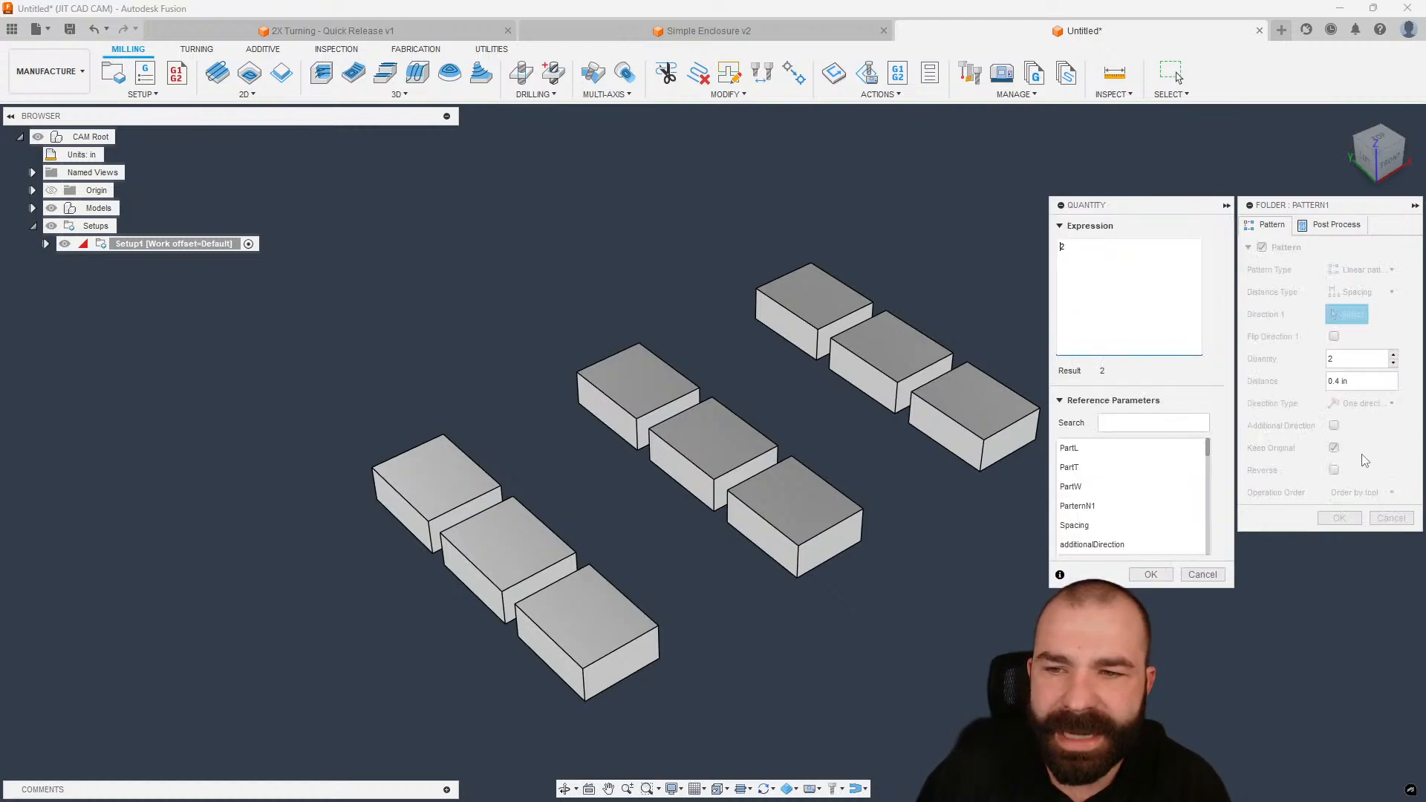
- Look through the reference parameters available for the Quantity expression, including the design's user parameters
{"action": "left_click", "coordinate": [1153, 428]}
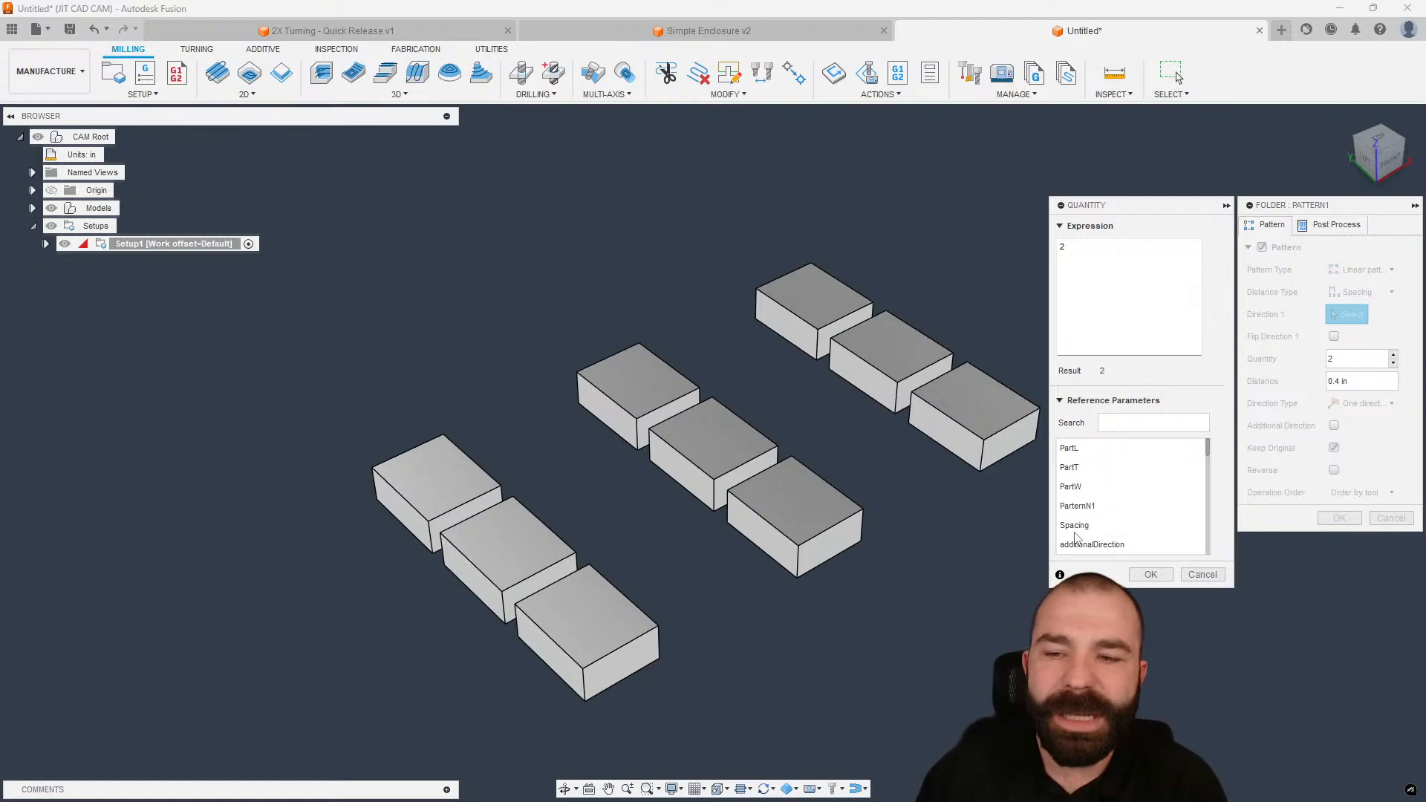
{"action": "scroll", "coordinate": [1129, 512], "scroll_direction": "down", "scroll_amount": 3}
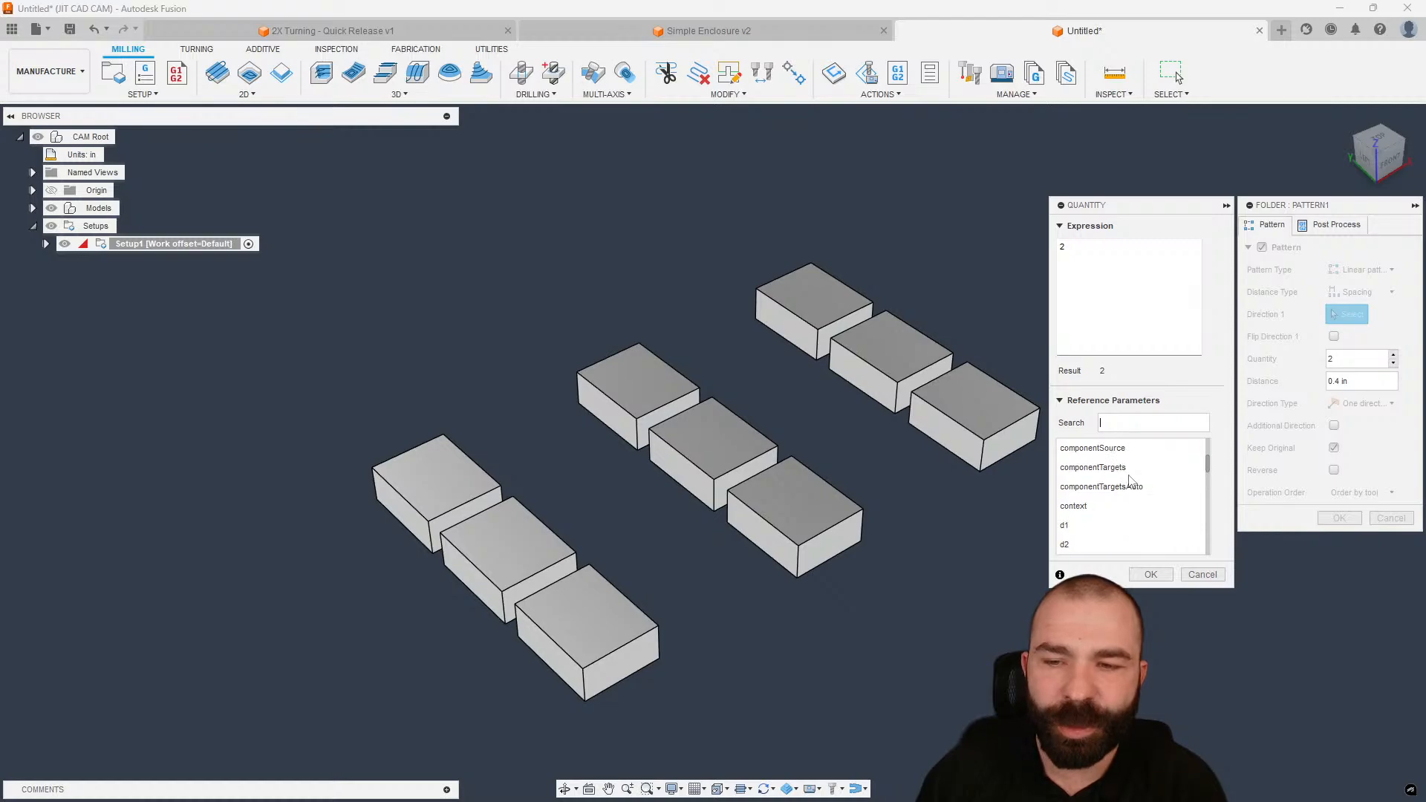
{"action": "scroll", "coordinate": [1122, 520], "scroll_direction": "up", "scroll_amount": 3}
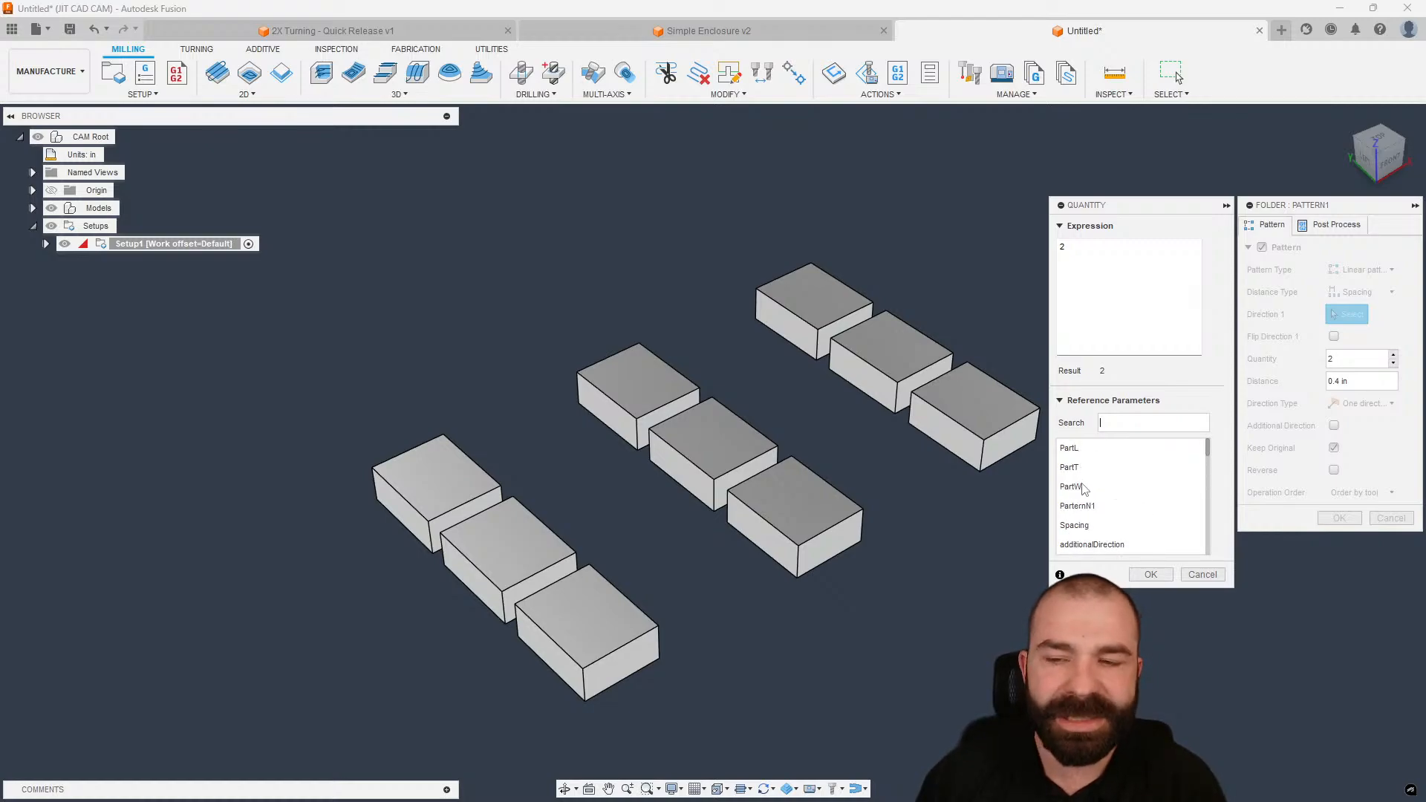
{"action": "scroll", "coordinate": [1090, 524], "scroll_direction": "down", "scroll_amount": 5}
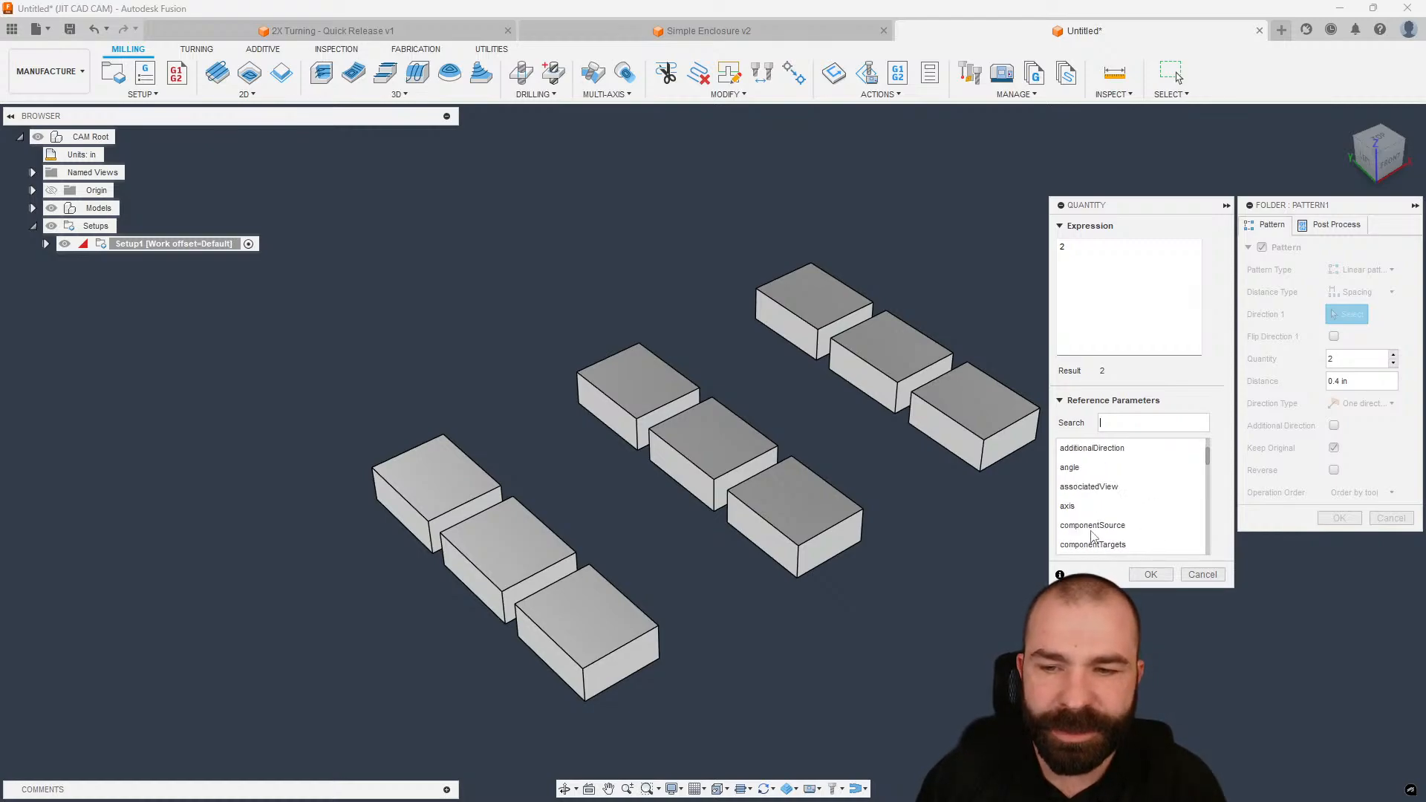
{"action": "scroll", "coordinate": [1092, 541], "scroll_direction": "down", "scroll_amount": 4}
{"action": "scroll", "coordinate": [1074, 512], "scroll_direction": "down", "scroll_amount": 6}
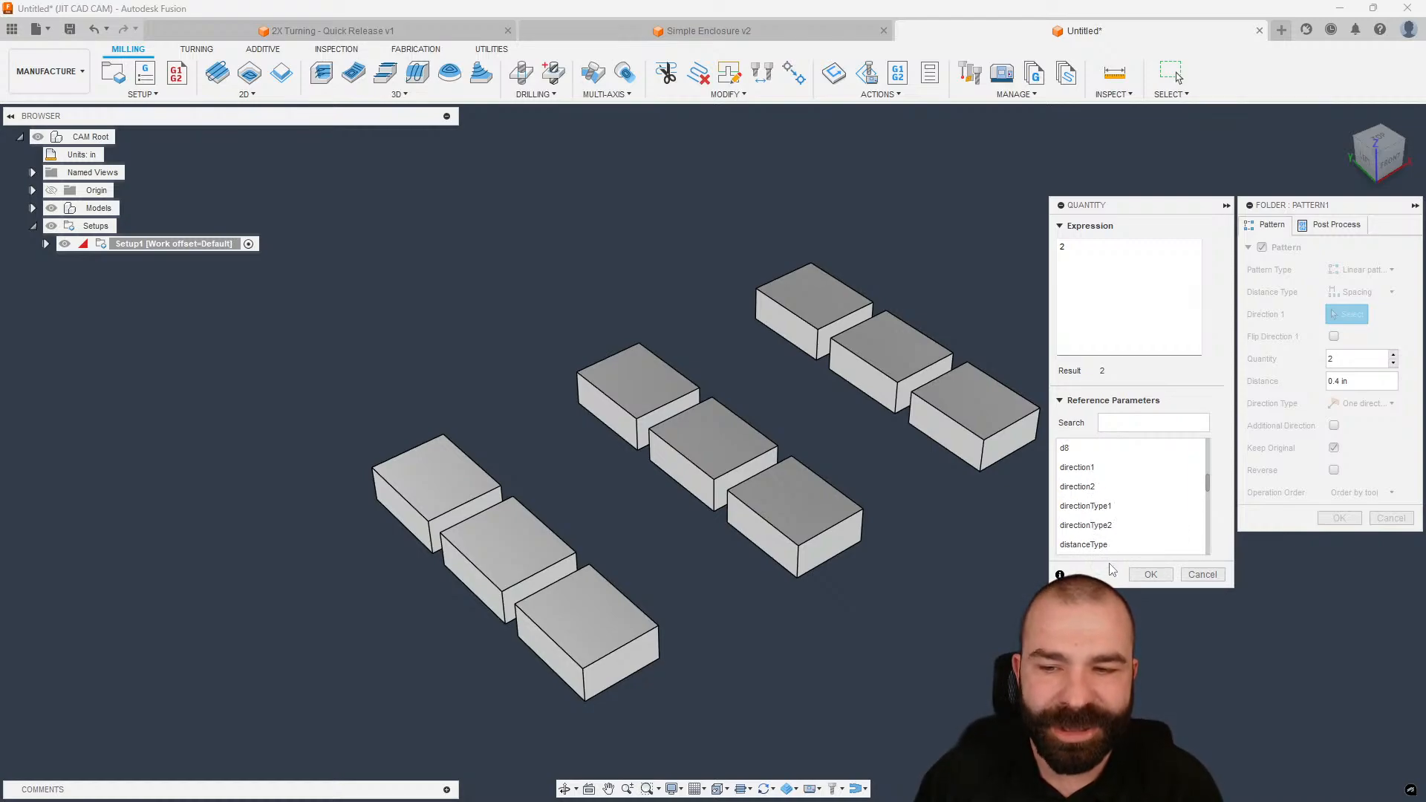
{"action": "scroll", "coordinate": [1112, 549], "scroll_direction": "up", "scroll_amount": 10}
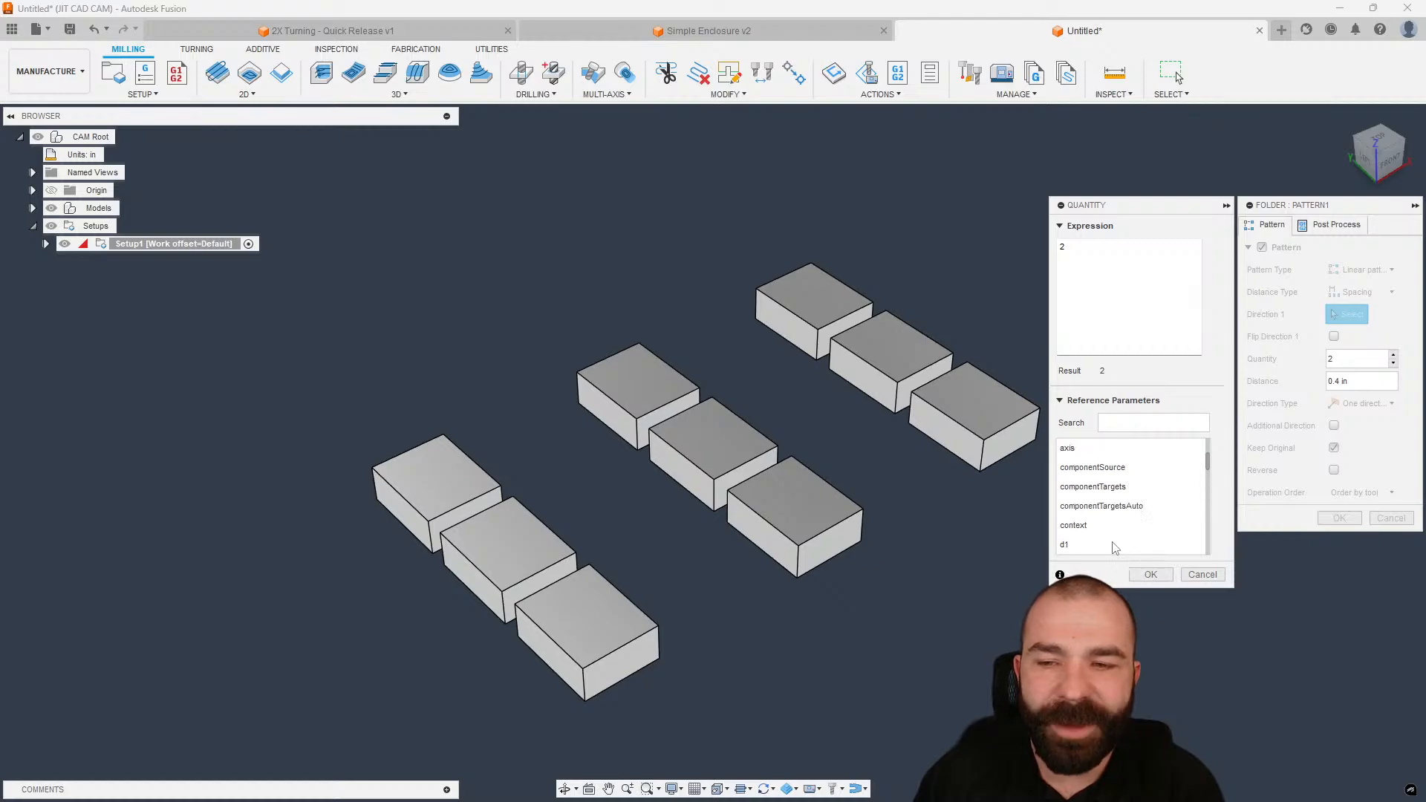
{"action": "scroll", "coordinate": [1113, 528], "scroll_direction": "up", "scroll_amount": 4}
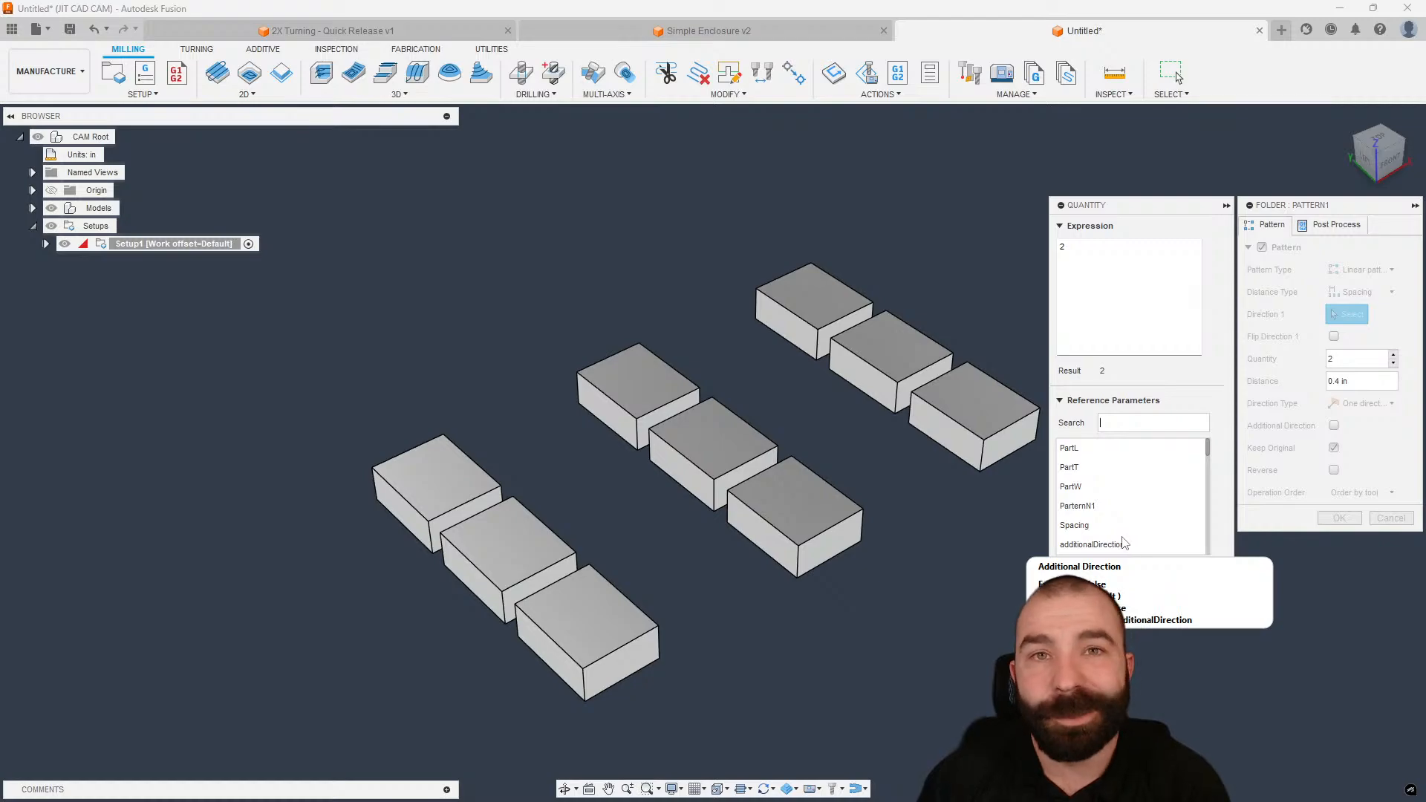
- Try to build the Quantity expression PartL+Spacing from the reference parameters
{"action": "left_click", "coordinate": [1085, 449]}
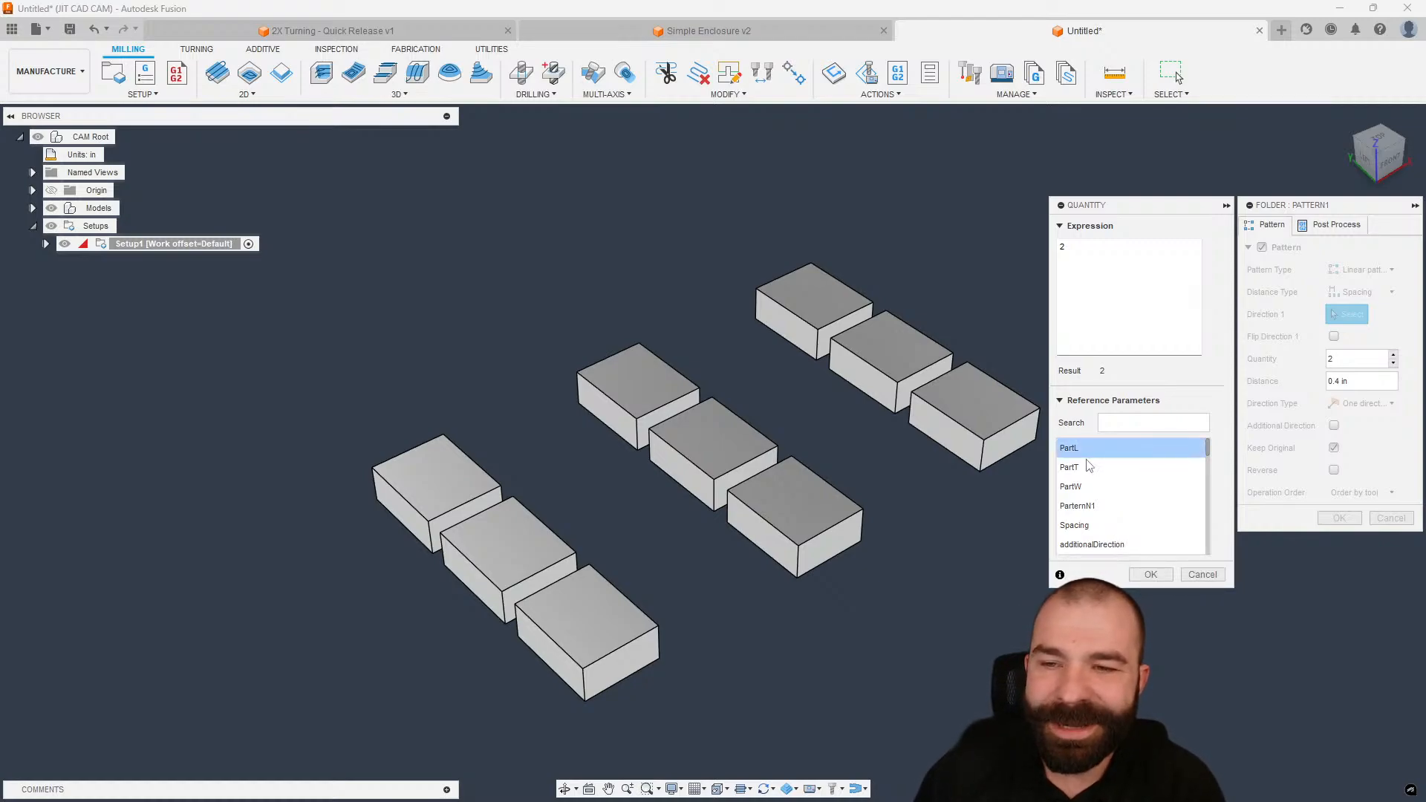
{"action": "double_click", "coordinate": [1093, 450]}
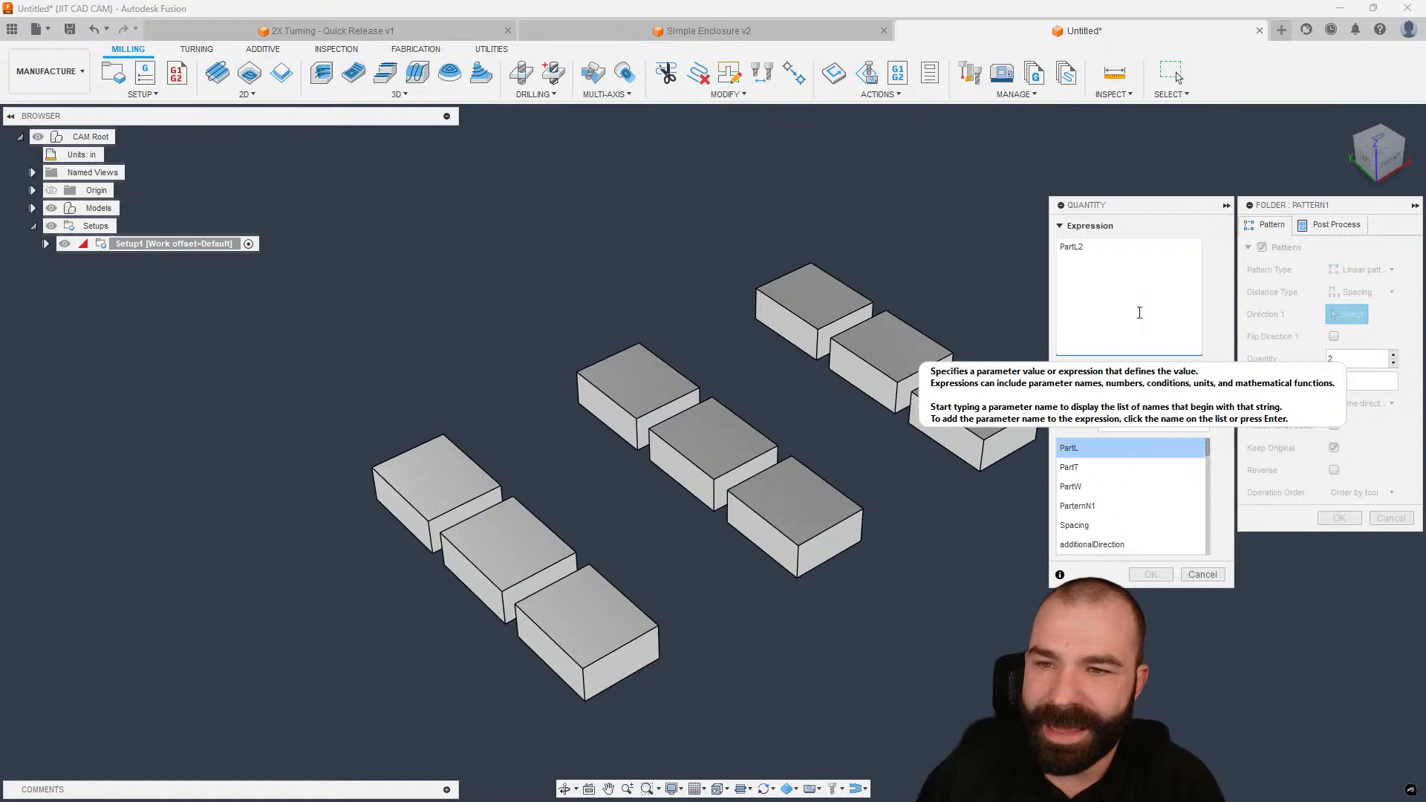
{"action": "key", "text": "BackSpace"}
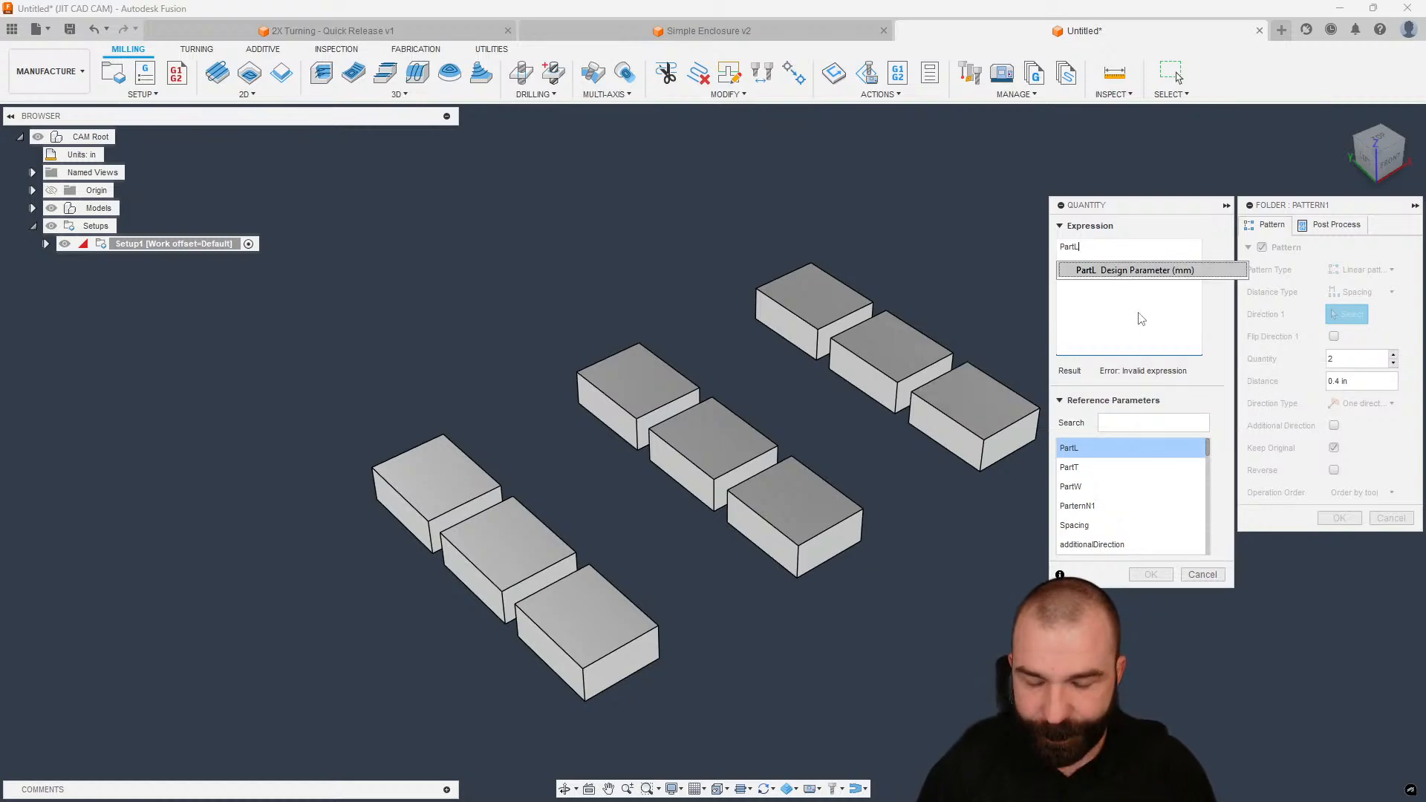
{"action": "type", "text": "+"}
{"action": "left_click", "coordinate": [1082, 526]}
{"action": "double_click", "coordinate": [1083, 526]}
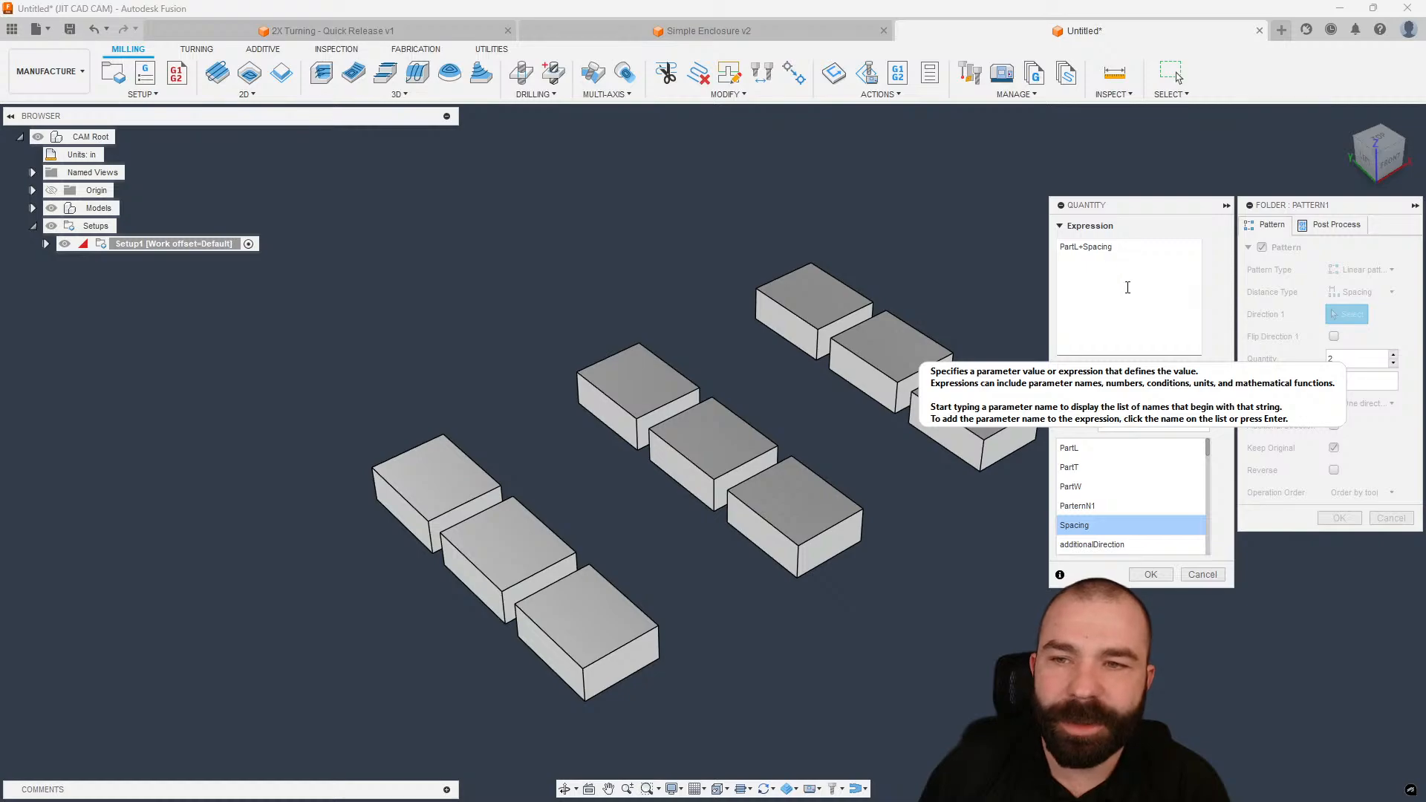
- Try to extend the Quantity expression to (PartL+Spacing)*1in
{"action": "left_click", "coordinate": [1127, 287]}
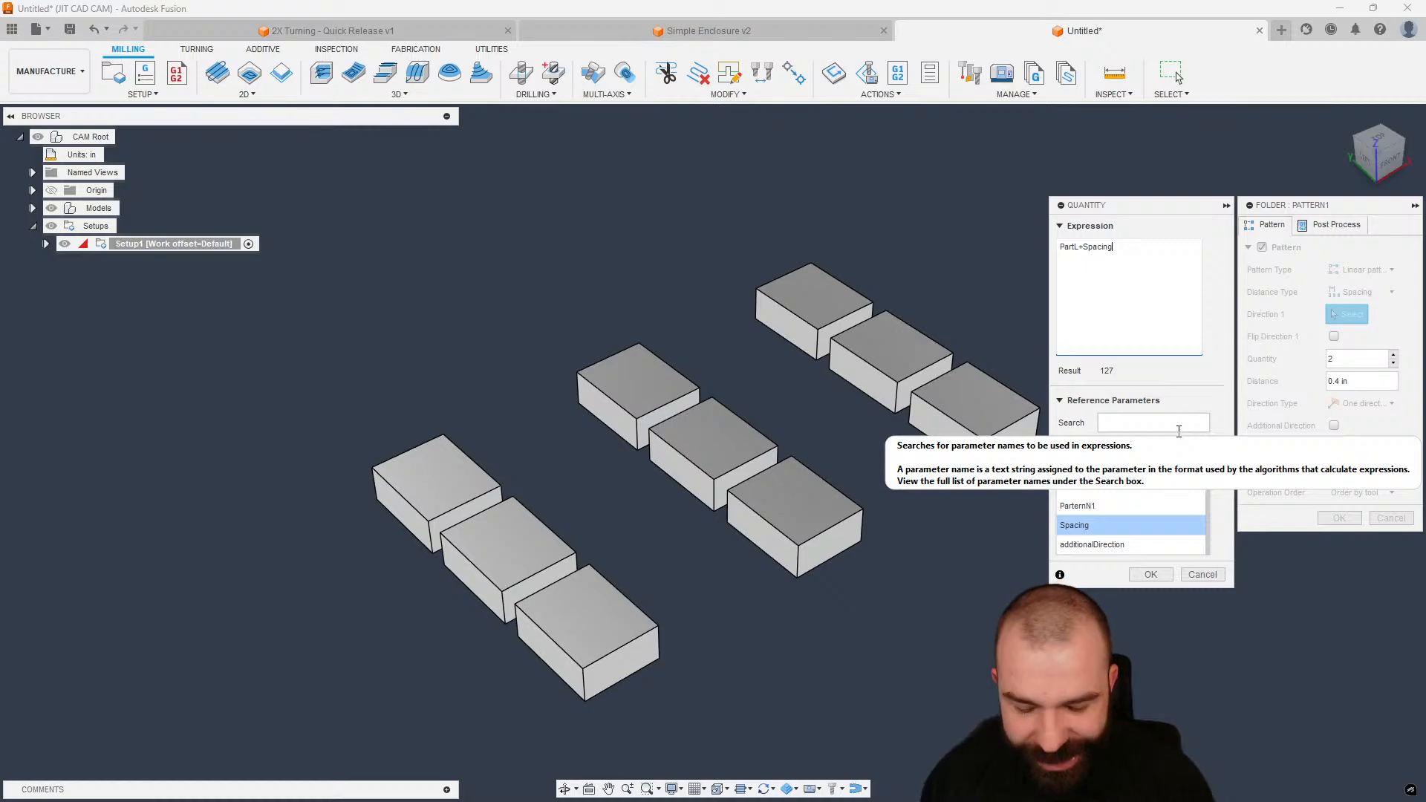
{"action": "type", "text": ")"}
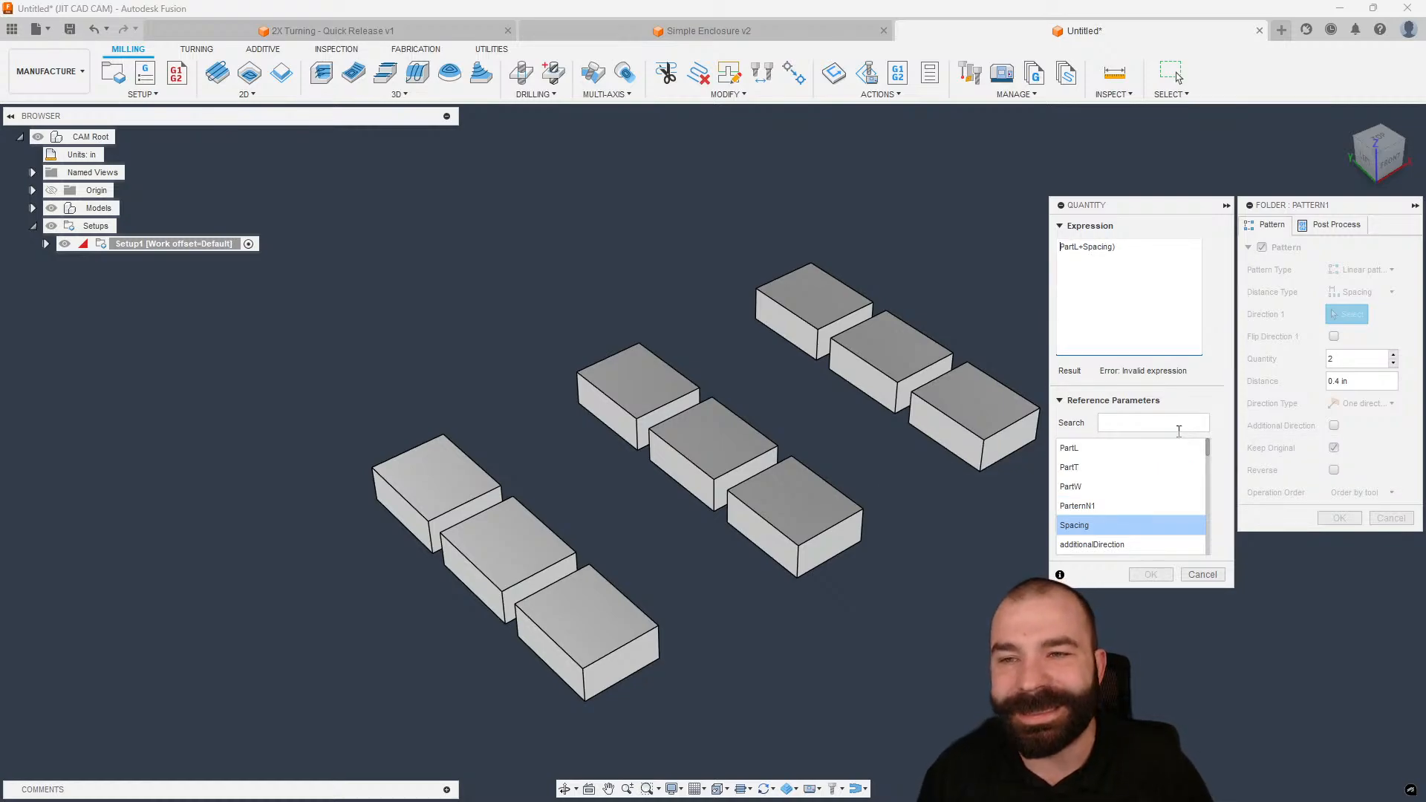
{"action": "key", "text": "Home"}
{"action": "type", "text": "("}
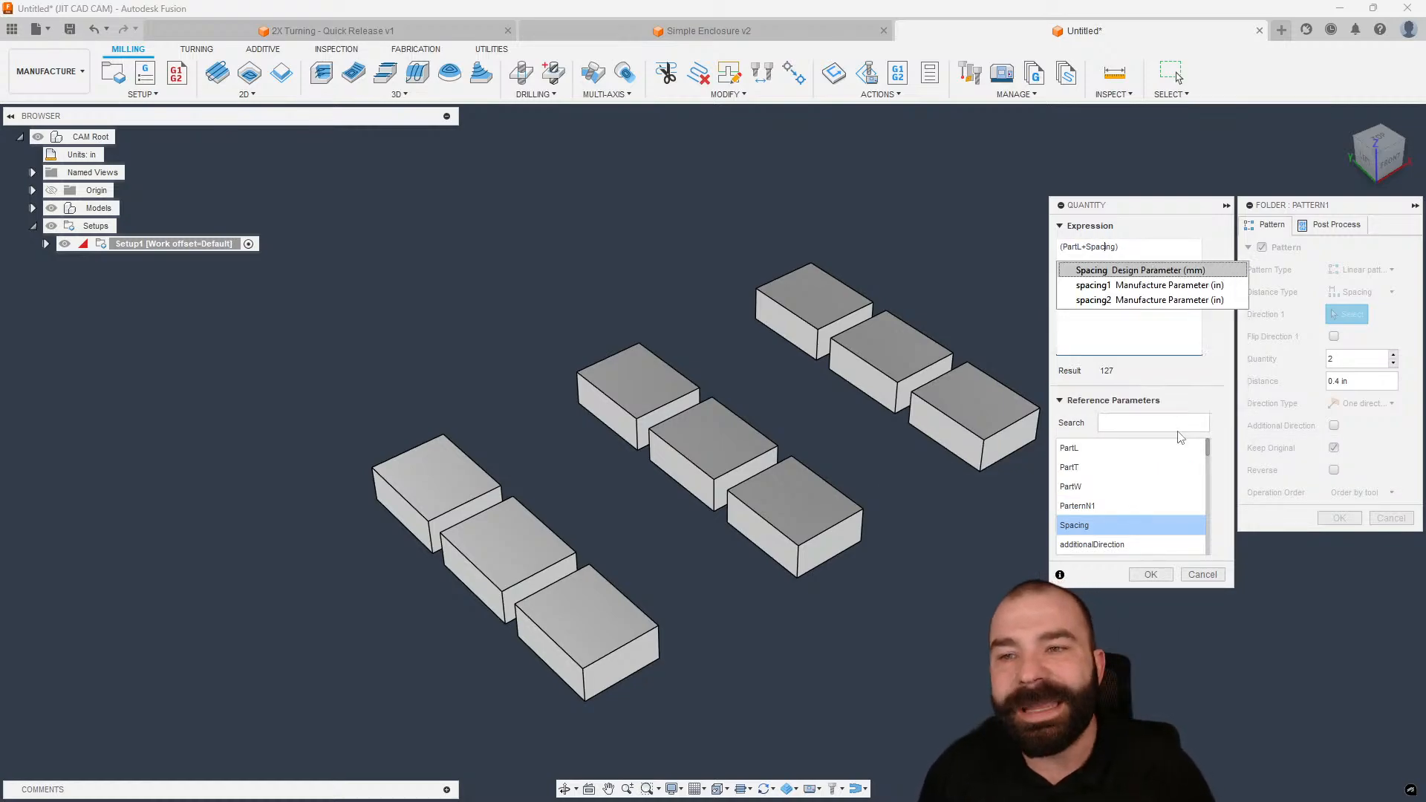
{"action": "key", "text": "End"}
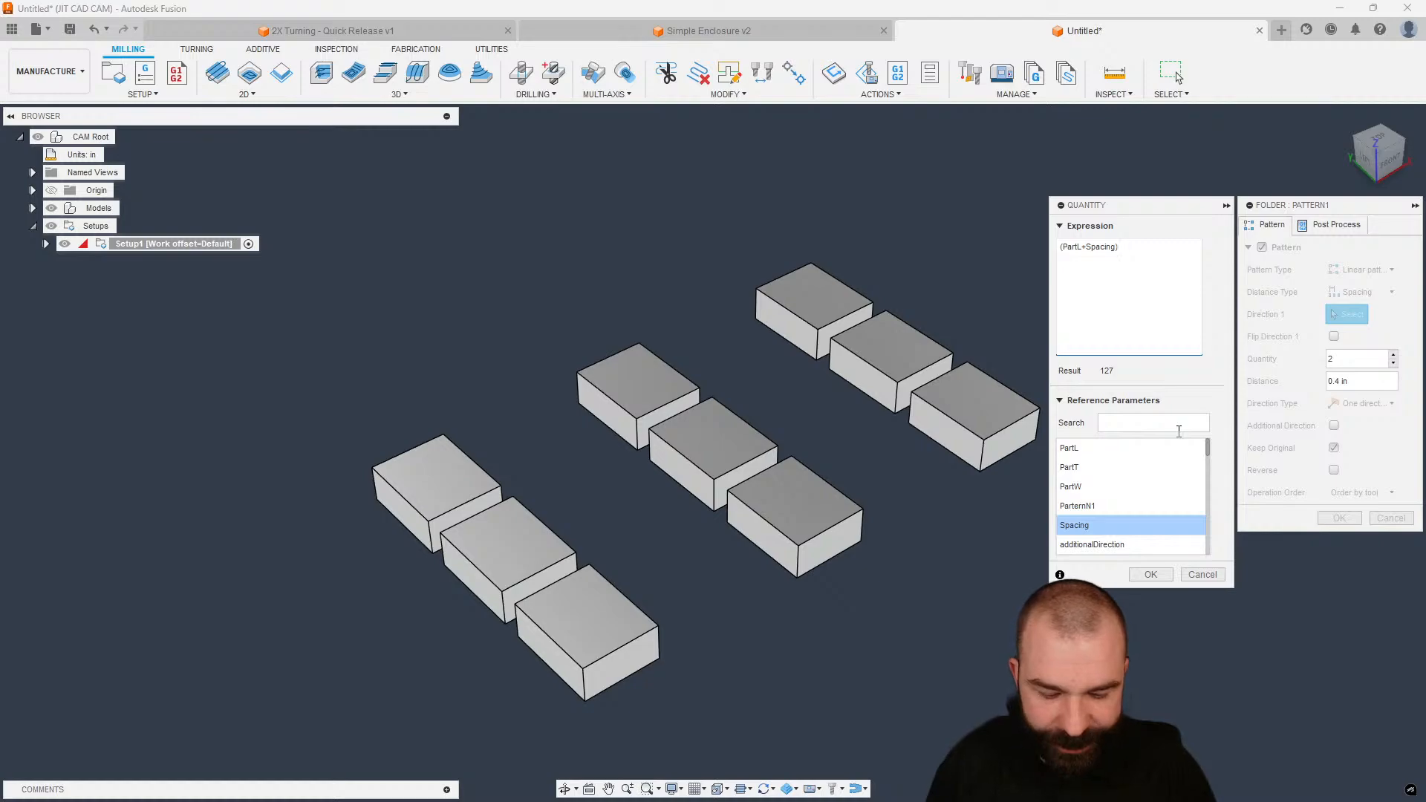
{"action": "type", "text": "*1in"}
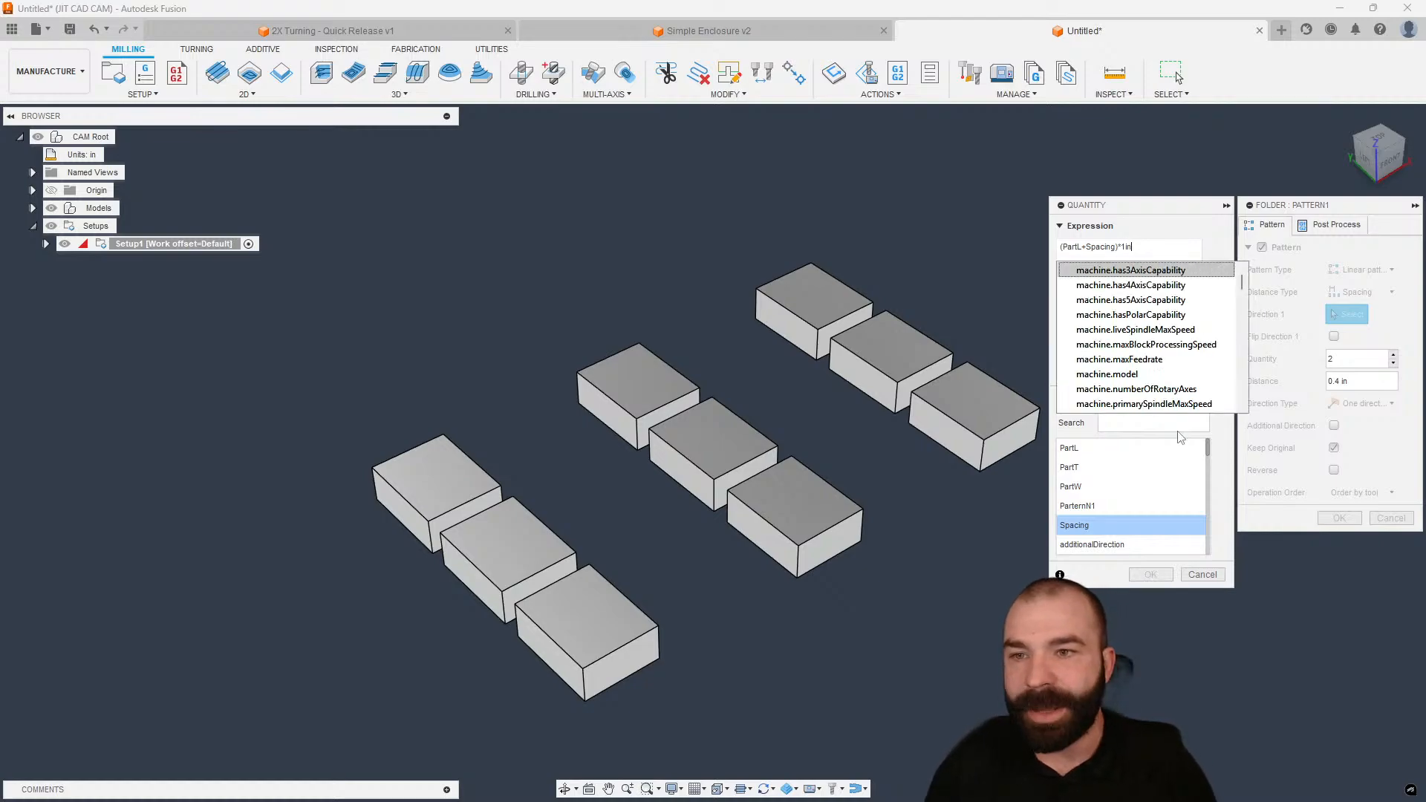
{"action": "left_click", "coordinate": [1179, 431]}
{"action": "left_click", "coordinate": [1128, 365]}
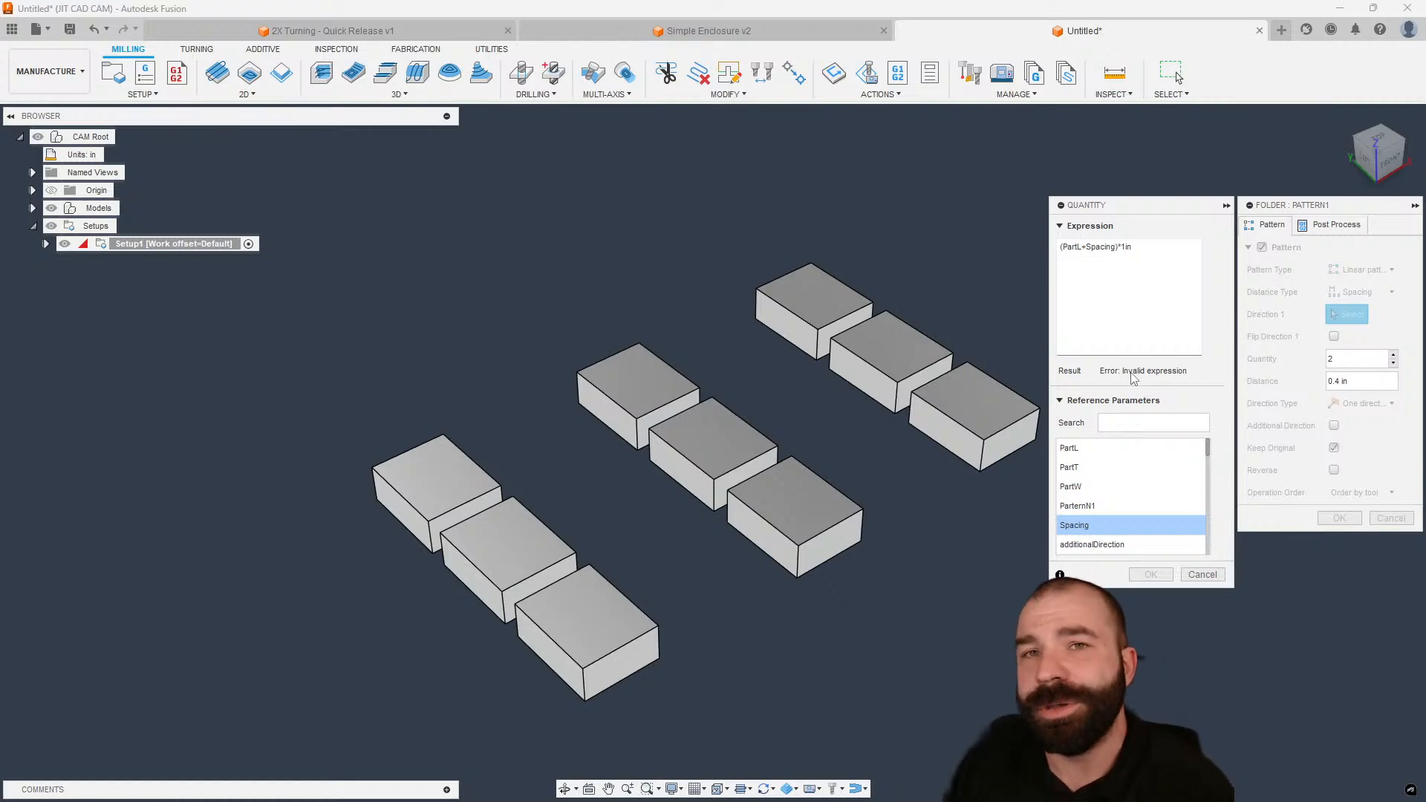
{"action": "left_click", "coordinate": [1128, 288]}
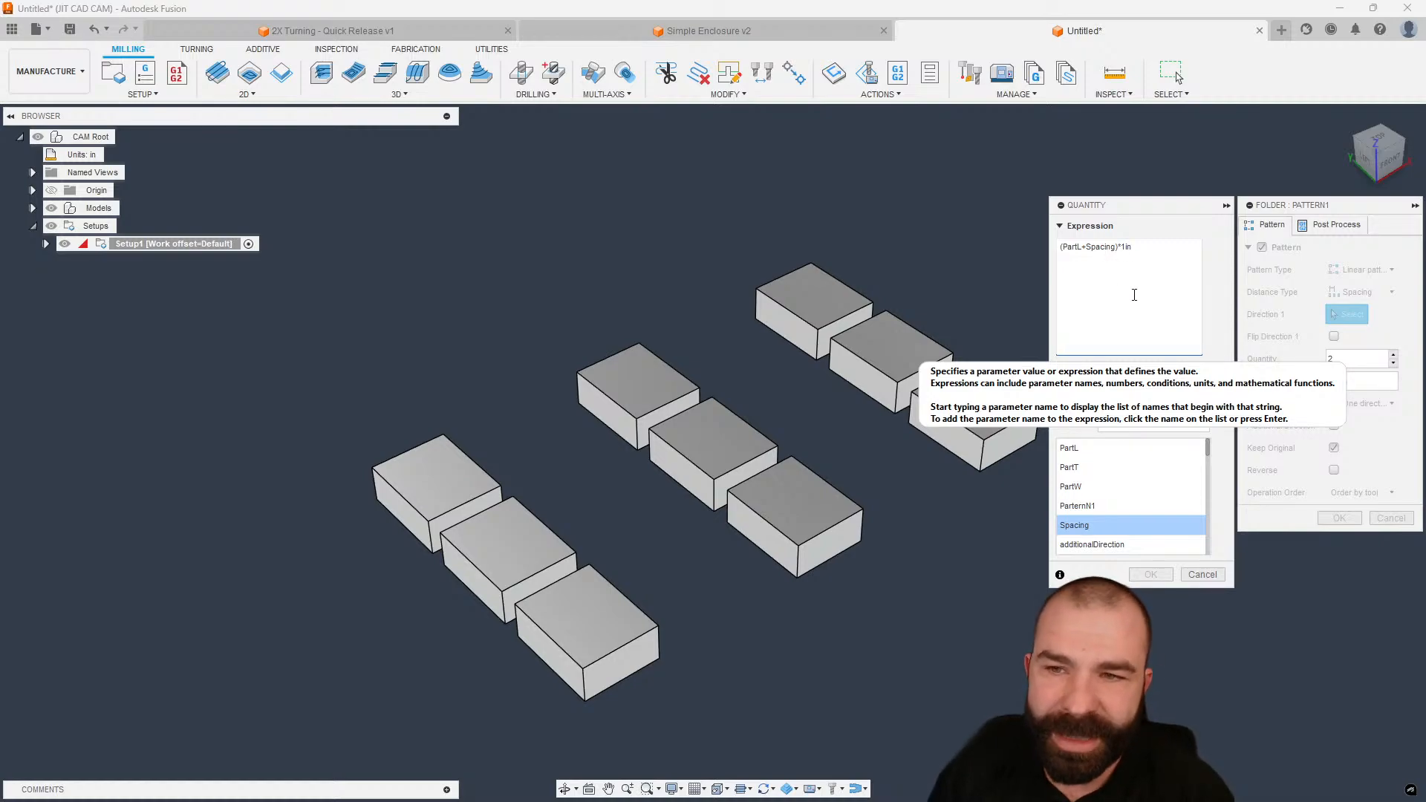
- Replace the whole Quantity expression with the user parameter ParternN1
{"action": "left_click_drag", "start_coordinate": [1142, 247], "coordinate": [1036, 249]}
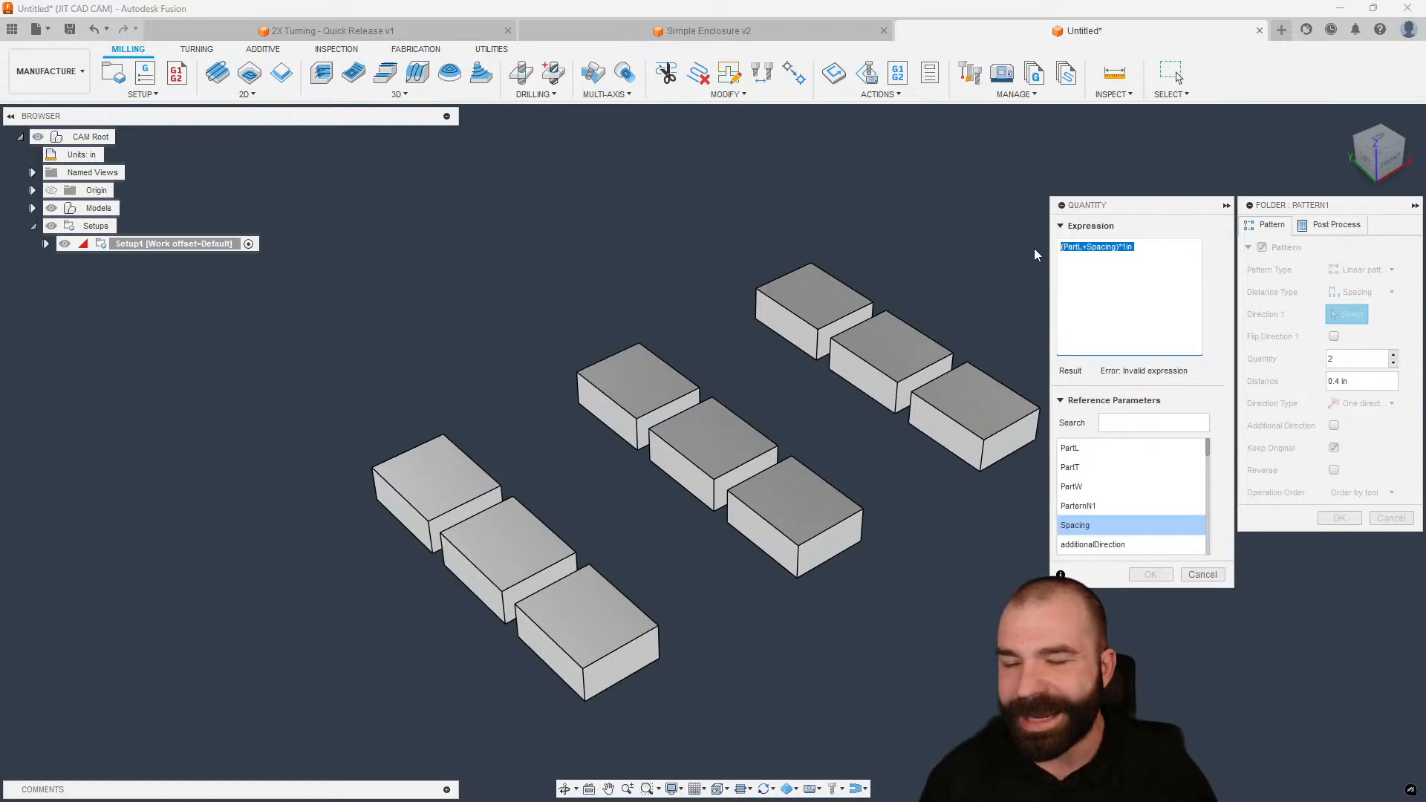
{"action": "key", "text": "BackSpace"}
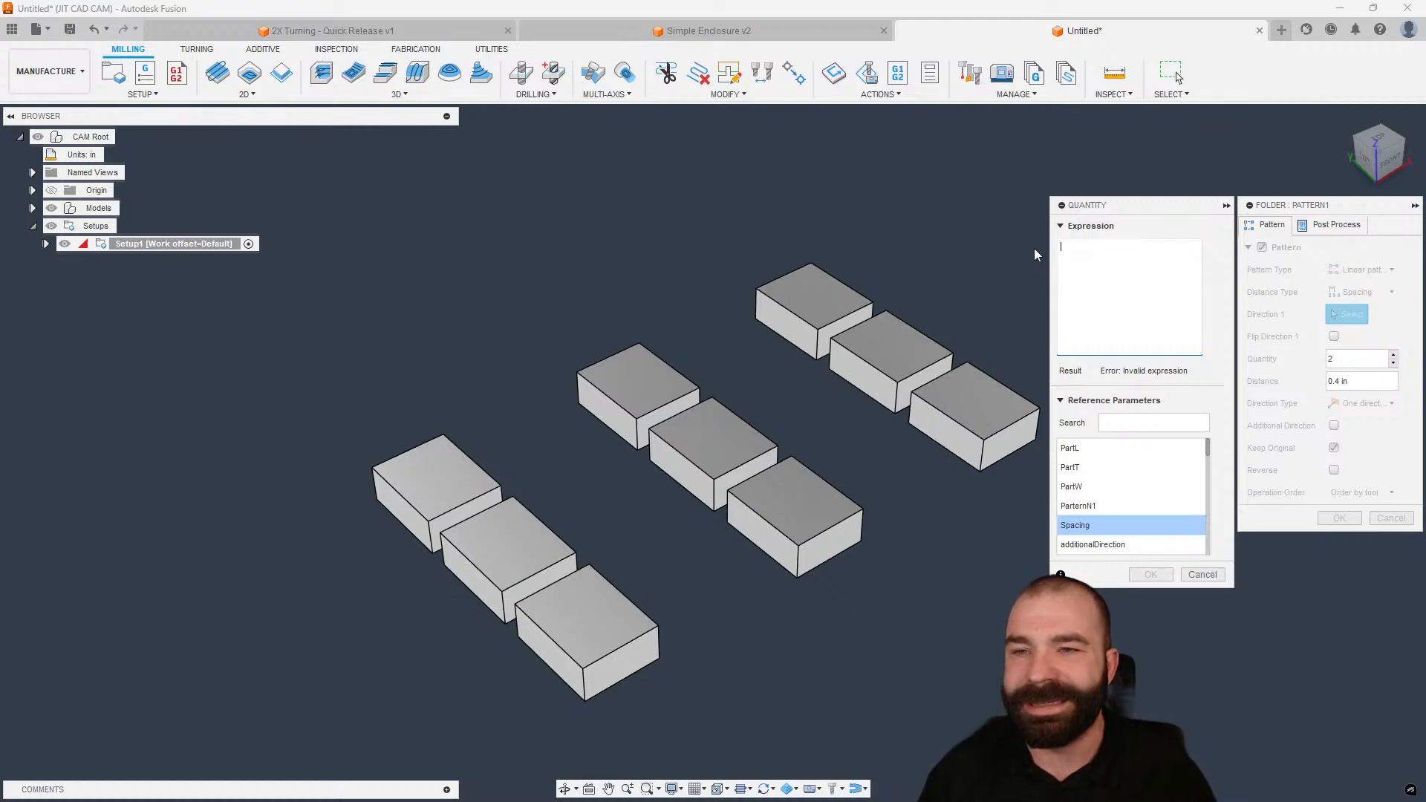
{"action": "double_click", "coordinate": [1081, 508]}
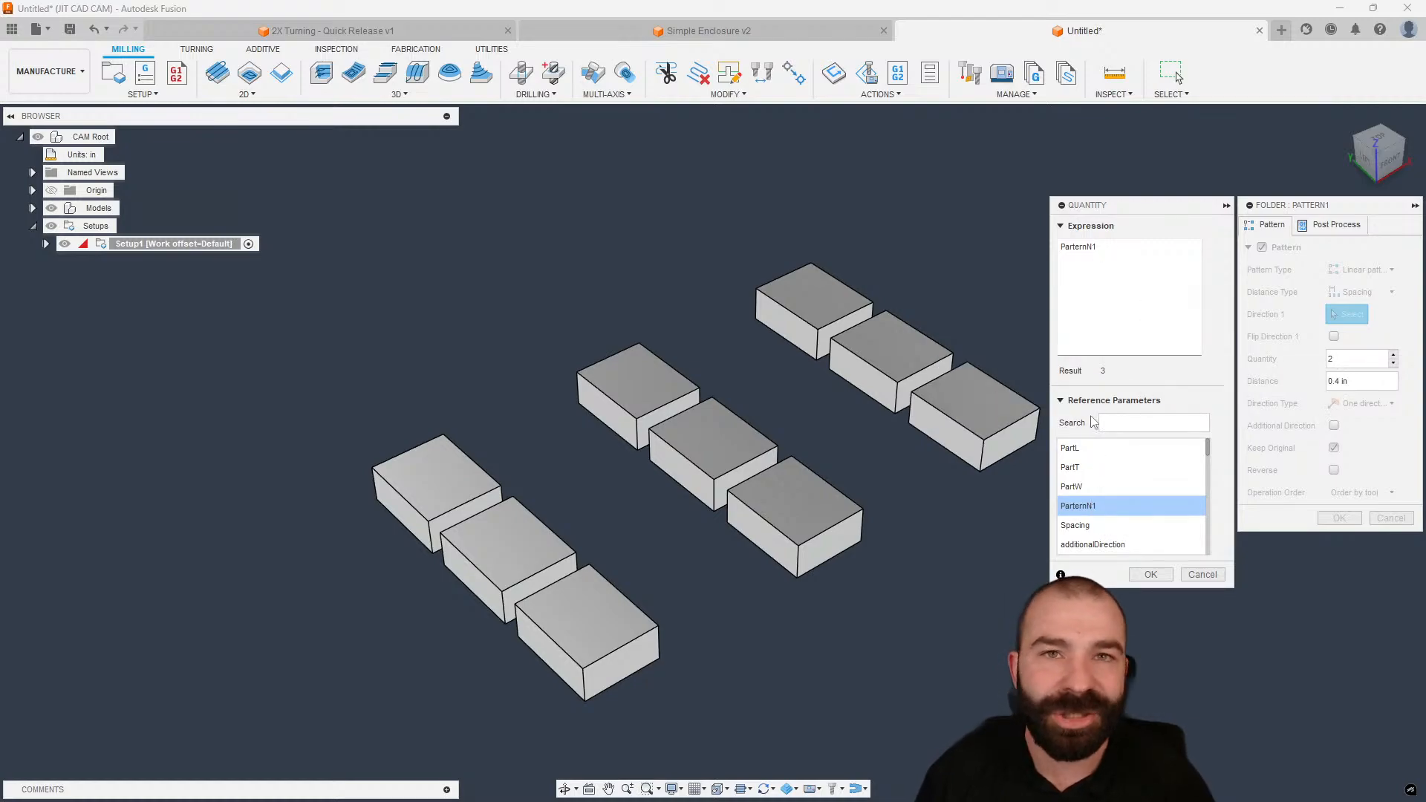
{"action": "left_click", "coordinate": [1151, 576]}
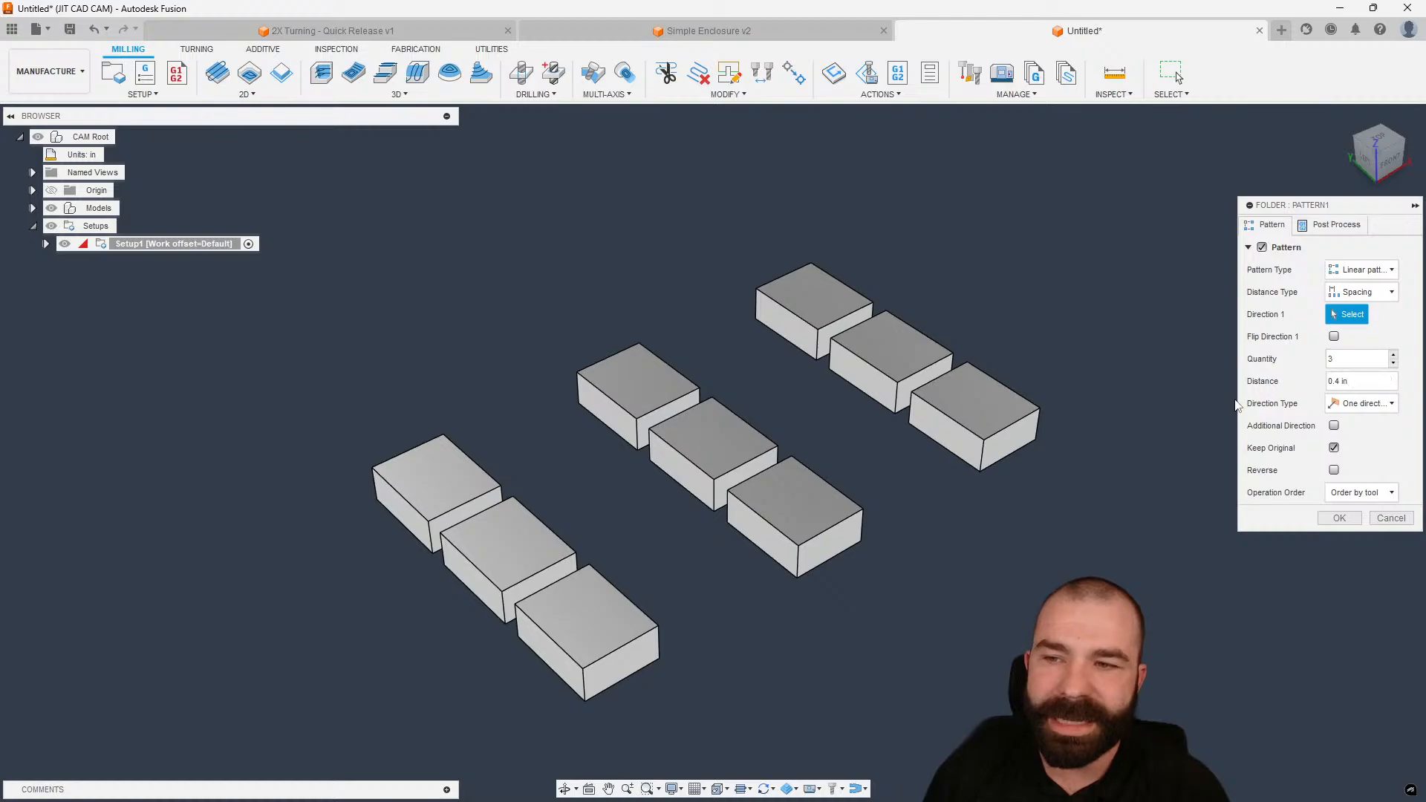
- Set the toolpath pattern's Distance expression to PartL+Spacing using the reference parameters
{"action": "right_click", "coordinate": [1386, 382]}
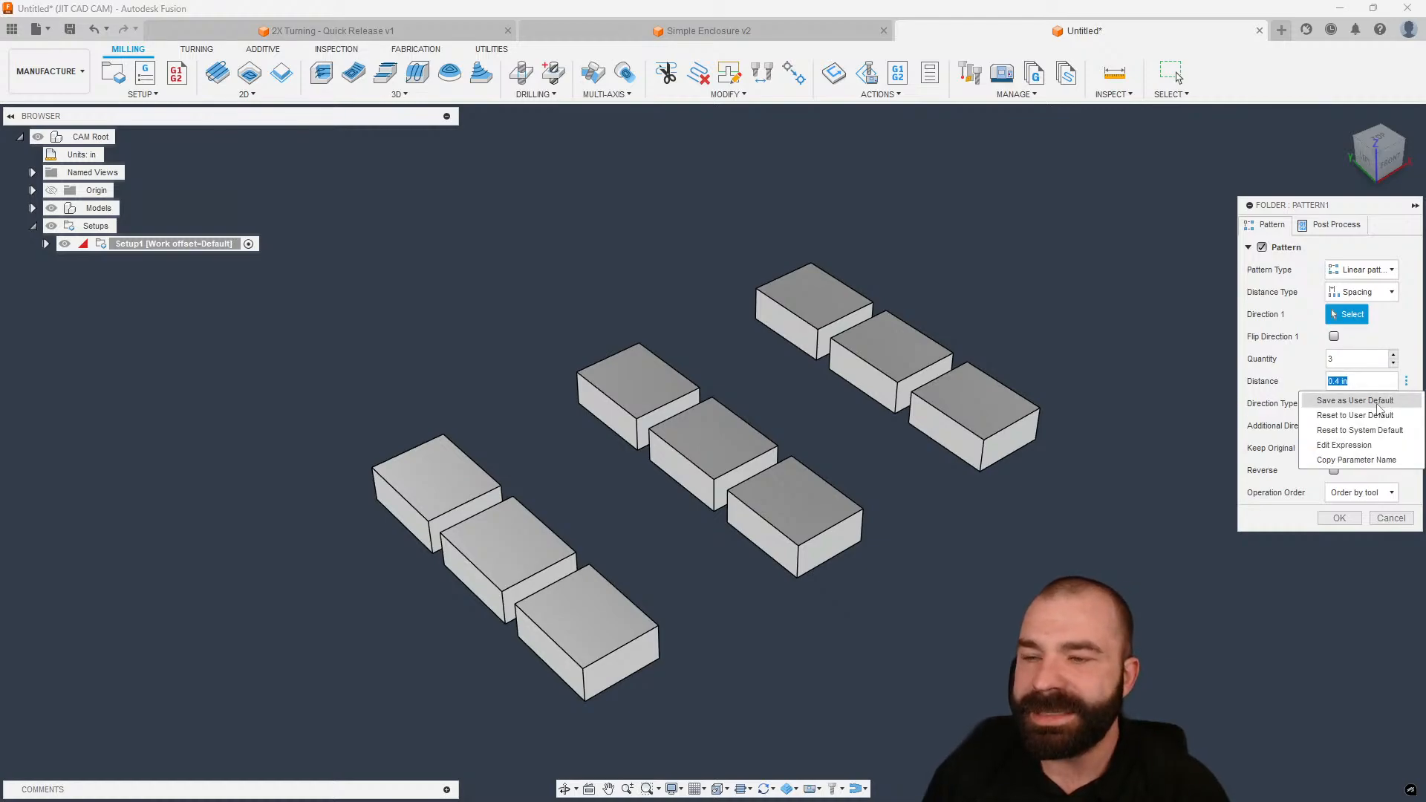
{"action": "left_click", "coordinate": [1344, 444]}
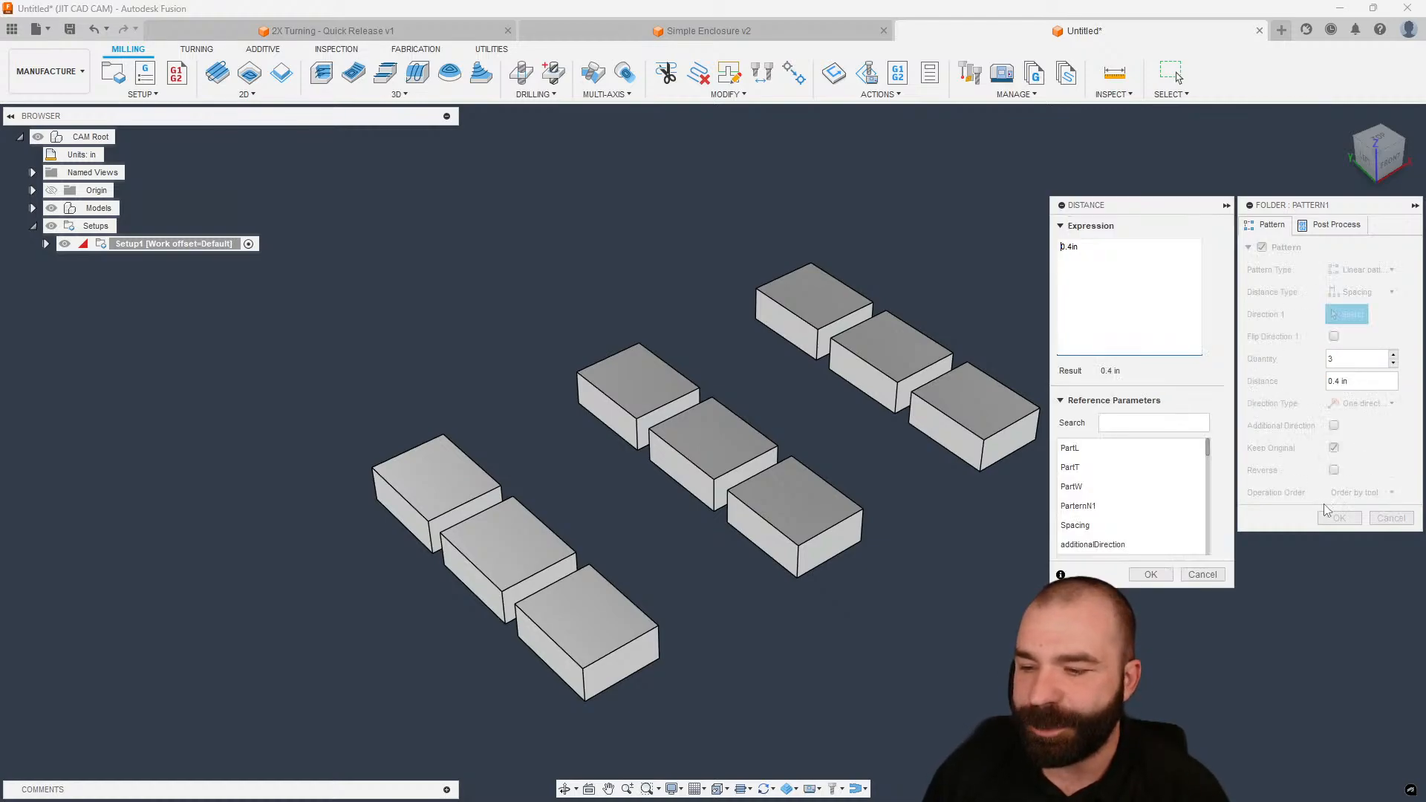
{"action": "left_click_drag", "start_coordinate": [1086, 247], "coordinate": [1032, 248]}
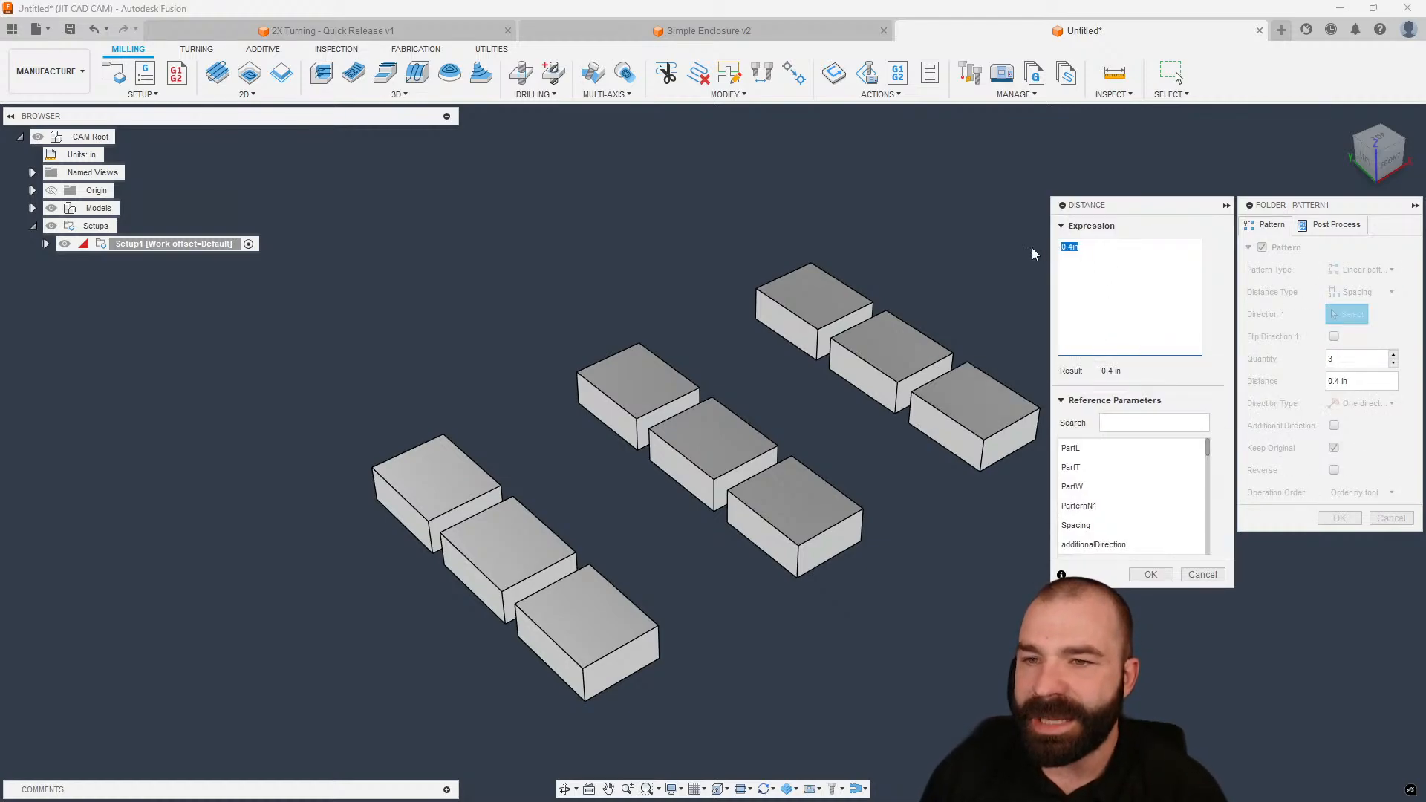
{"action": "left_click", "coordinate": [1084, 448]}
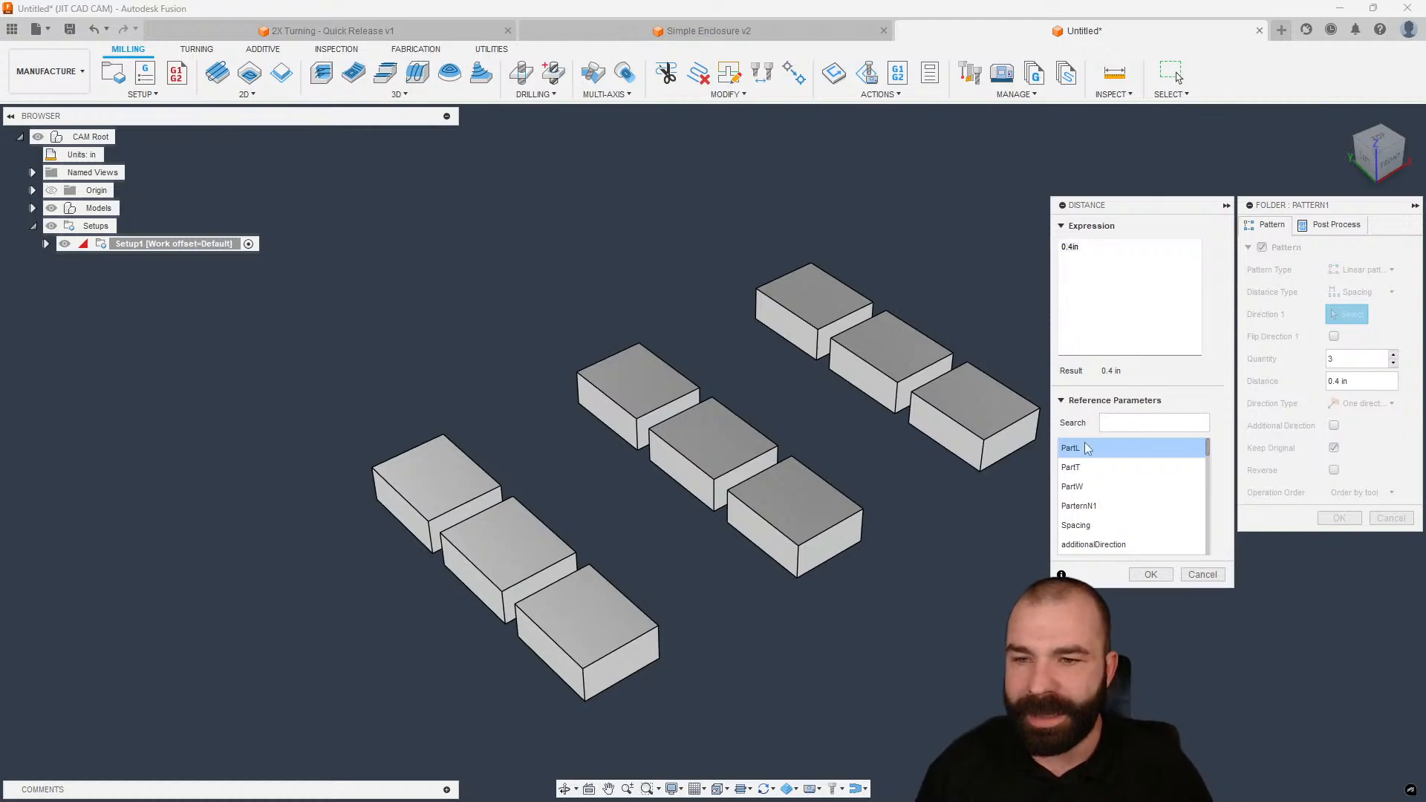
{"action": "type", "text": "+"}
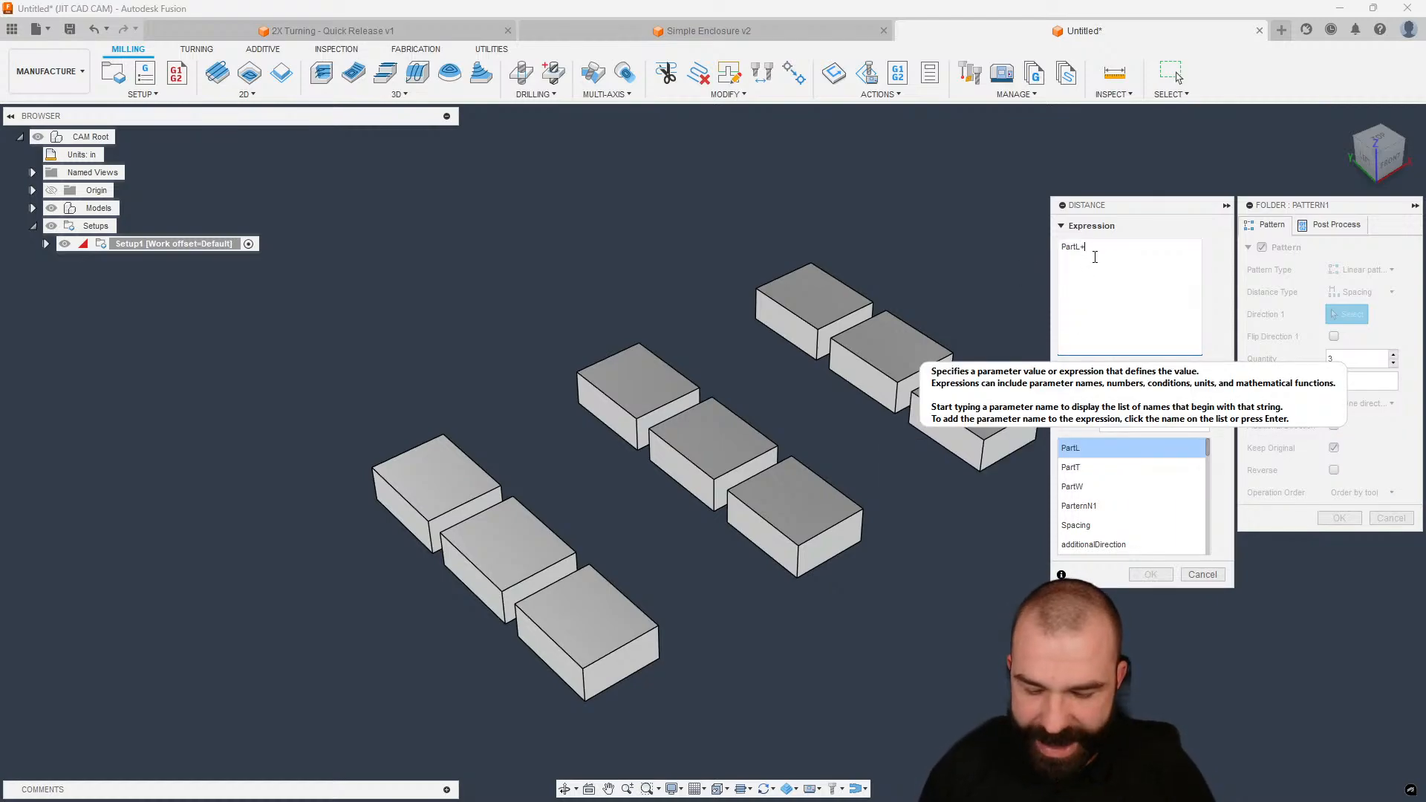
{"action": "left_click", "coordinate": [1102, 527]}
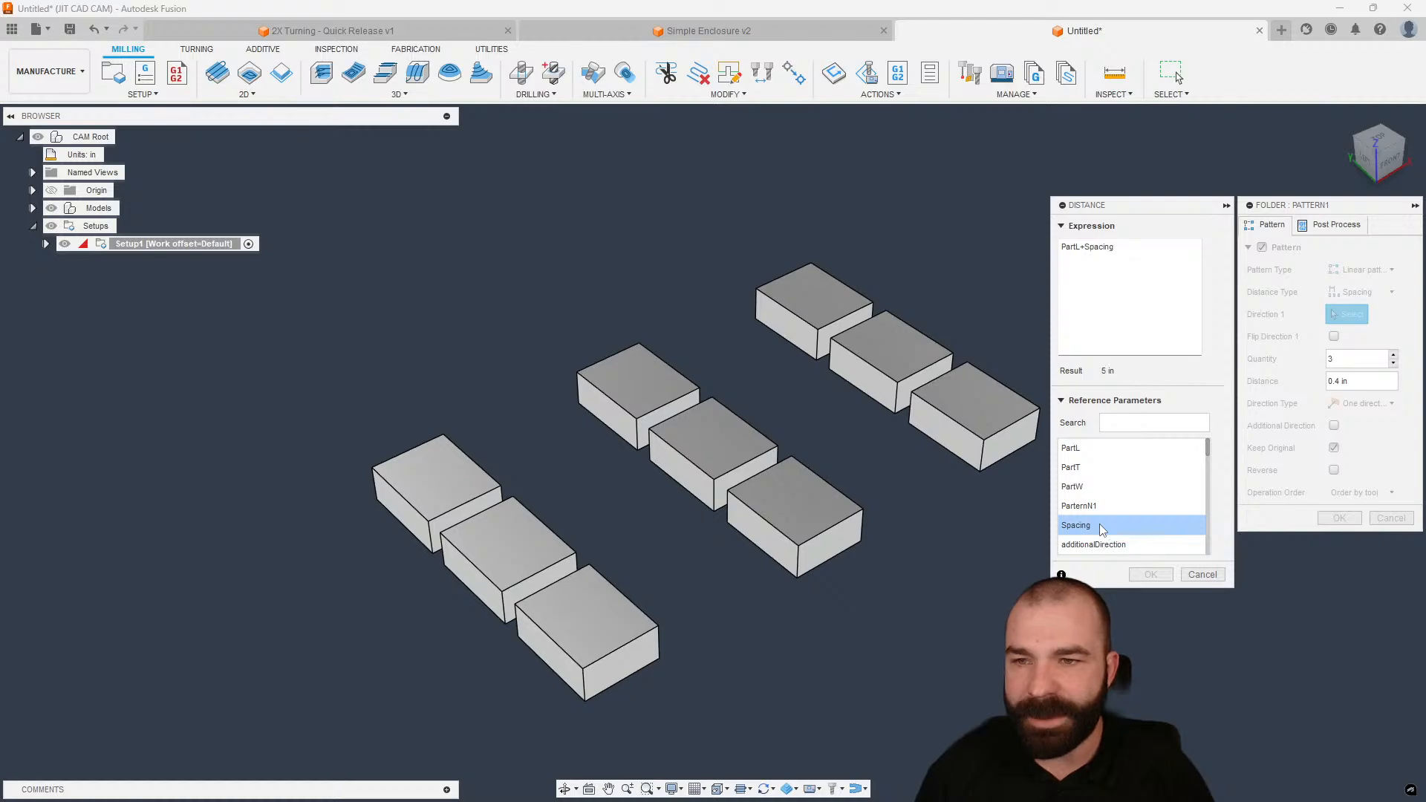
{"action": "left_click", "coordinate": [1163, 576]}
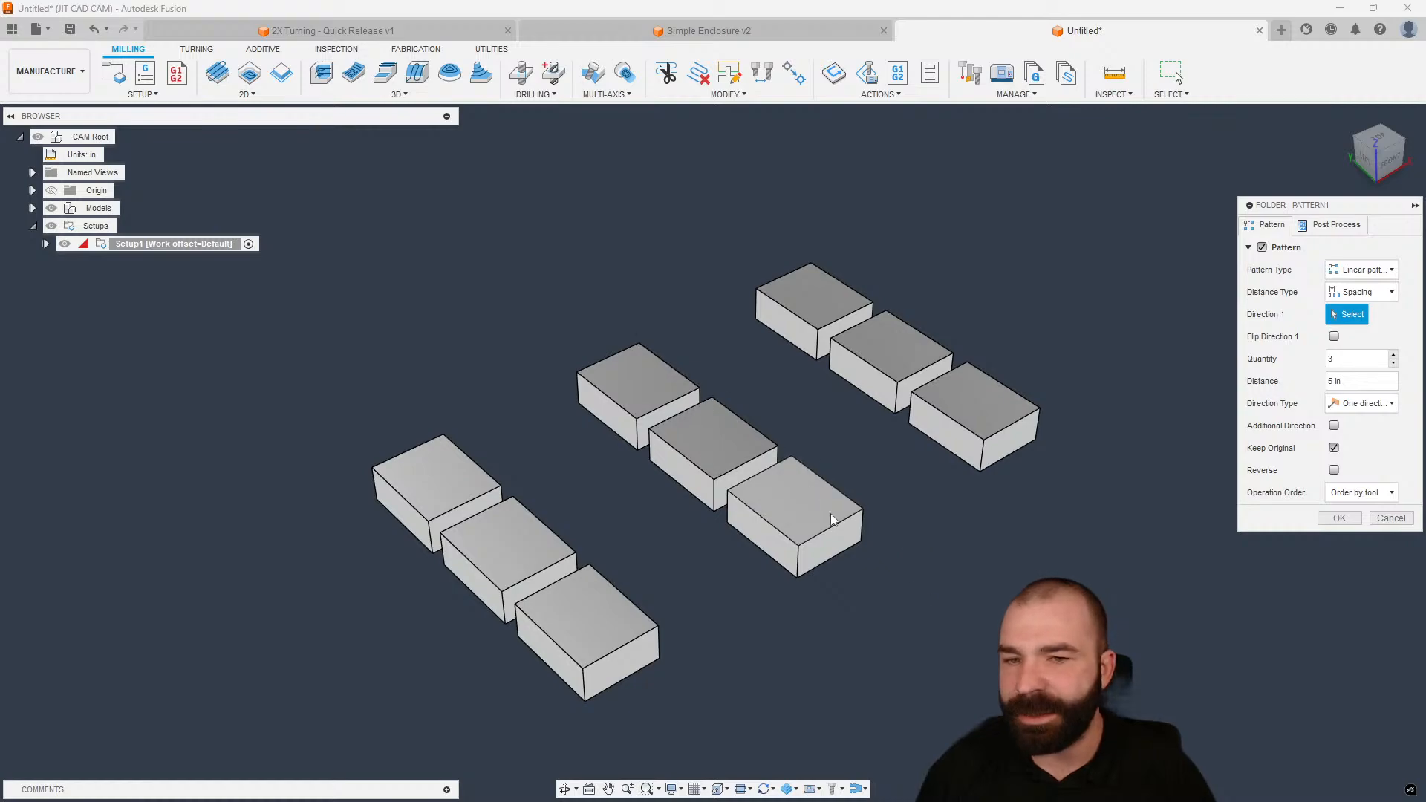
- Pick the short top edge of the middle row's front block as Direction 1 and create the linear pattern
{"action": "left_click", "coordinate": [1345, 520]}
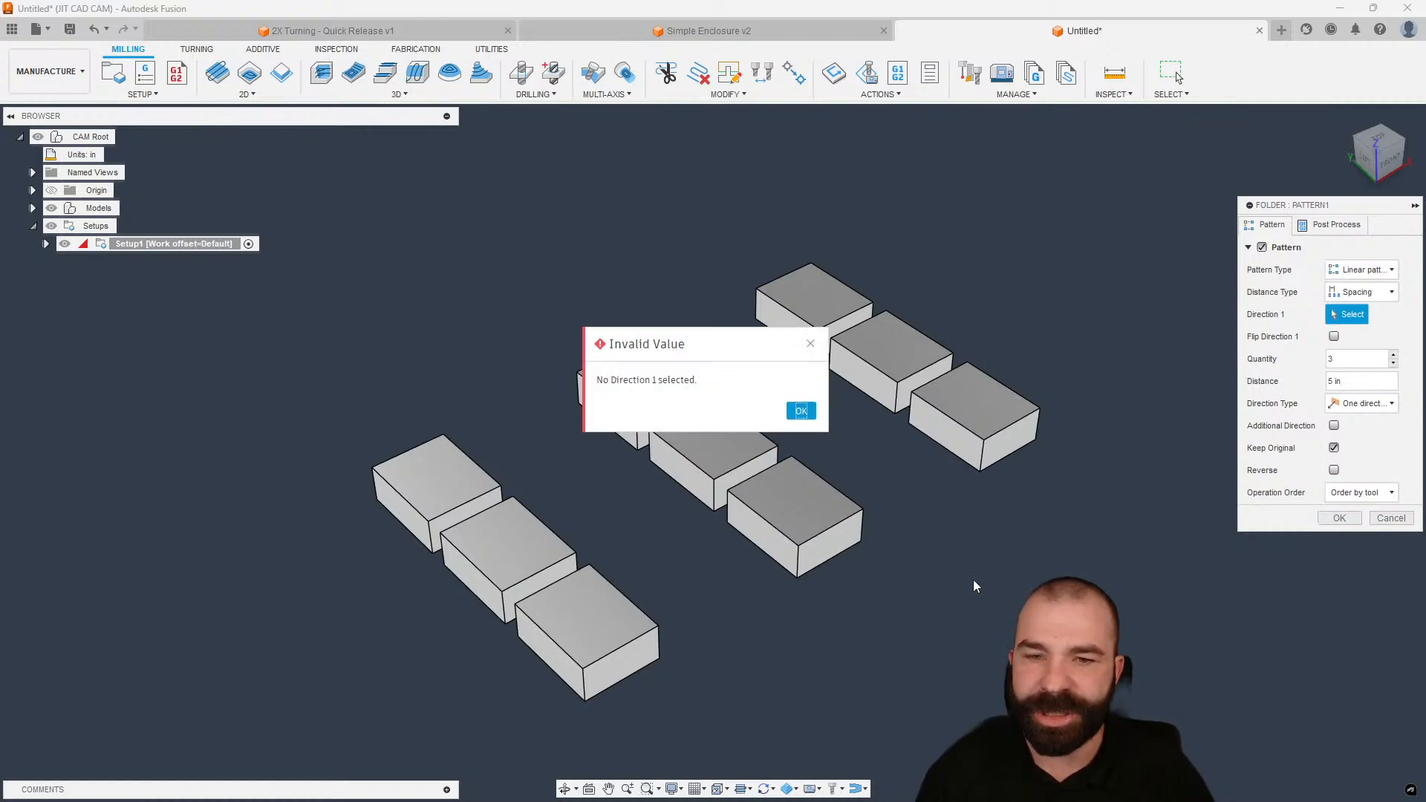
{"action": "left_click", "coordinate": [802, 412]}
{"action": "left_click", "coordinate": [831, 532]}
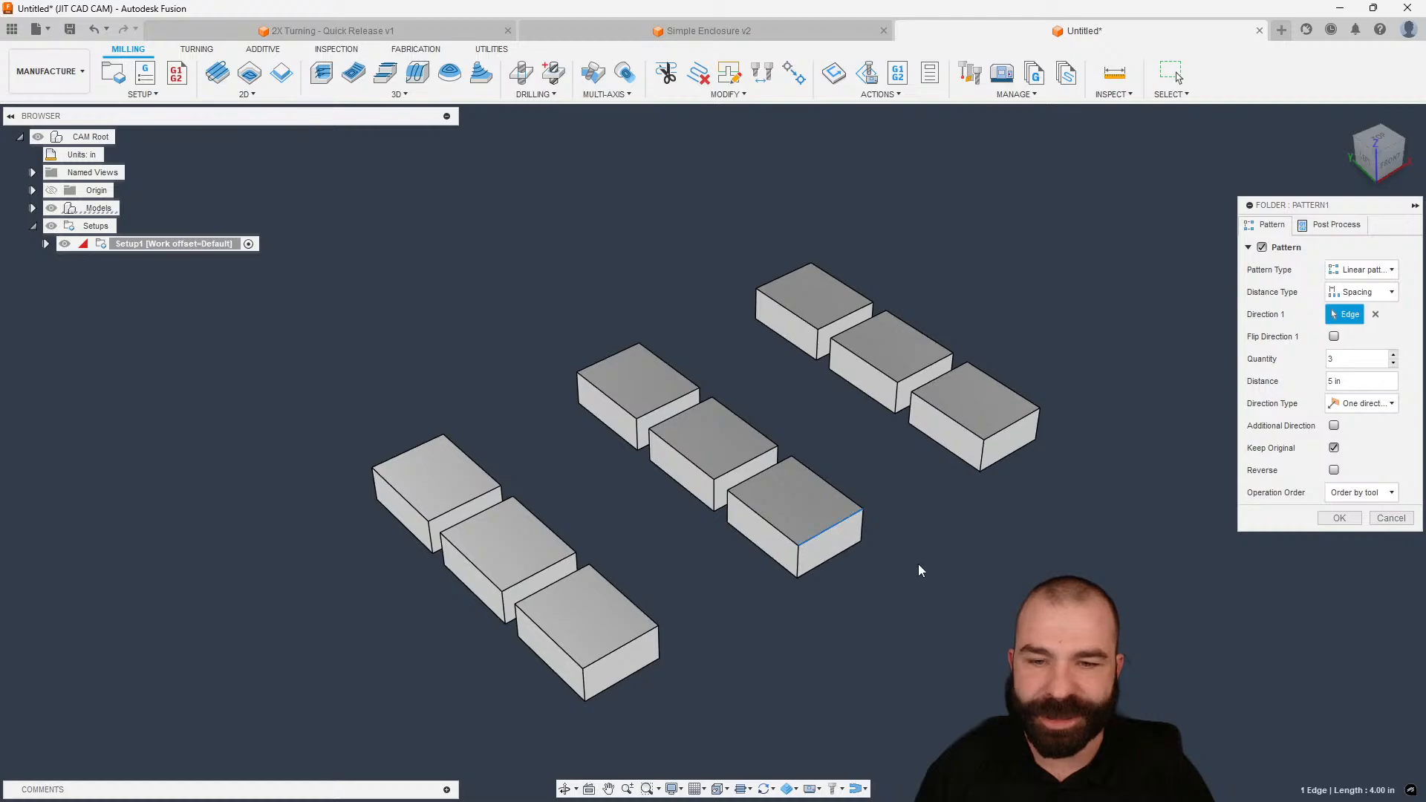
{"action": "left_click", "coordinate": [1340, 518]}
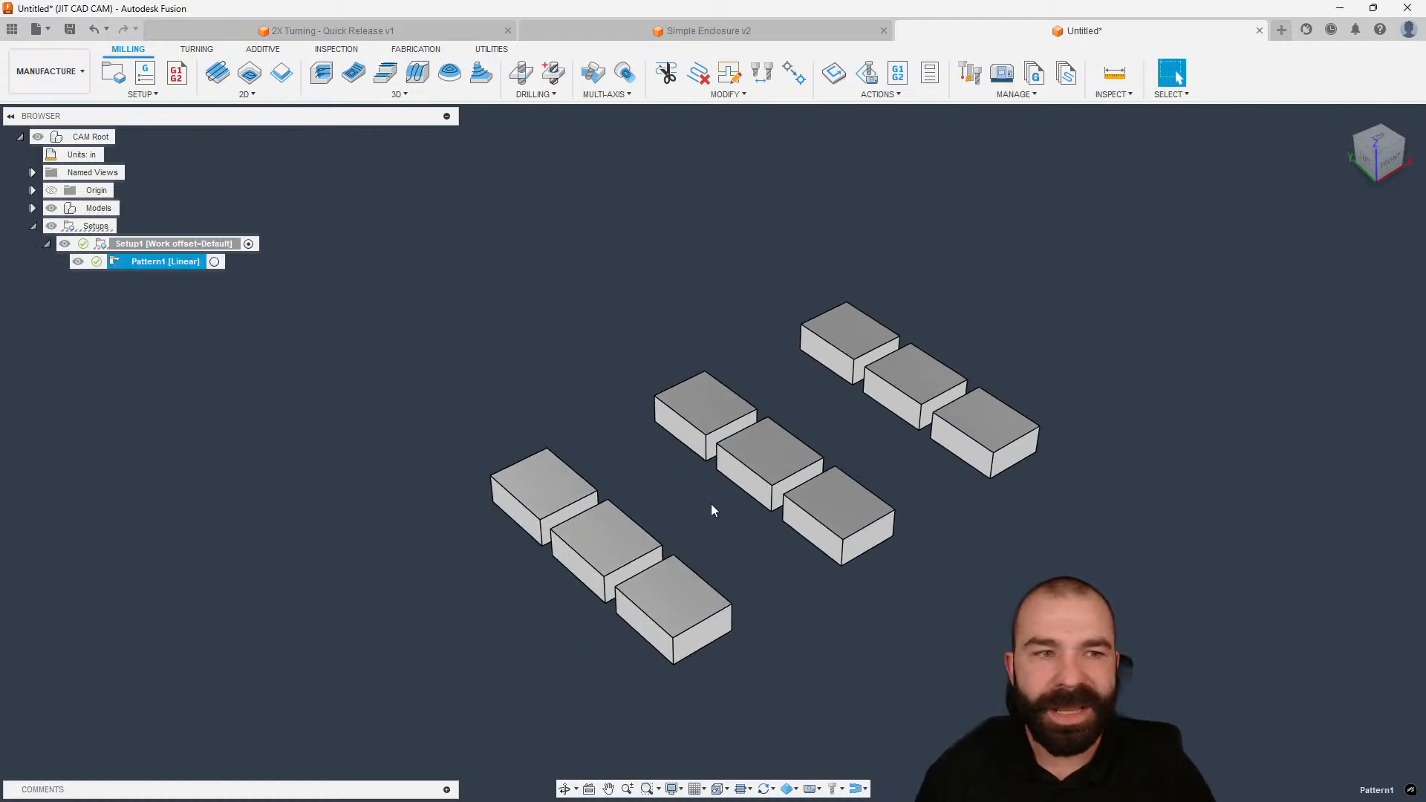
- Start a Face operation and assign the #10 2" face mill from the Shop Crib VF2 library
{"action": "left_click", "coordinate": [217, 72]}
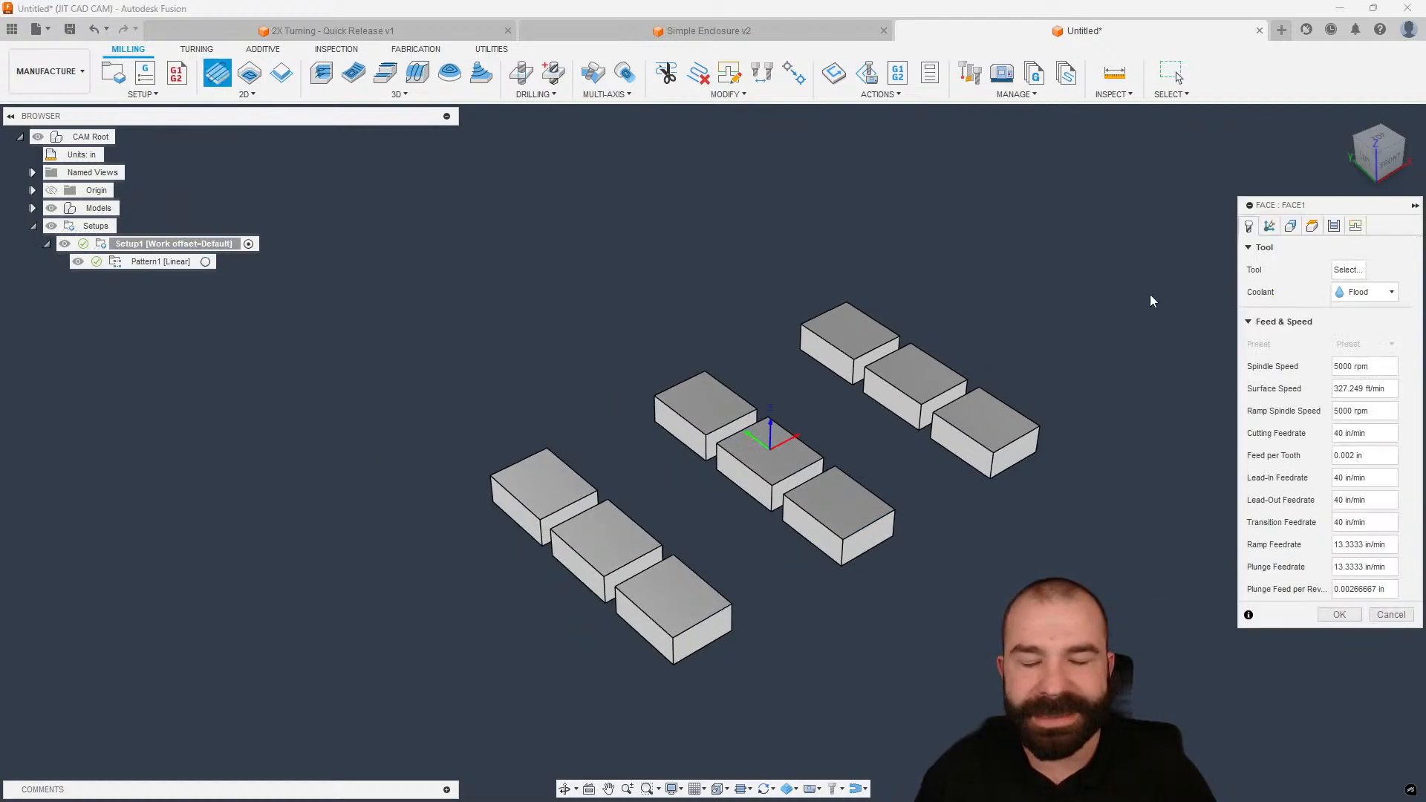
{"action": "left_click", "coordinate": [1348, 270]}
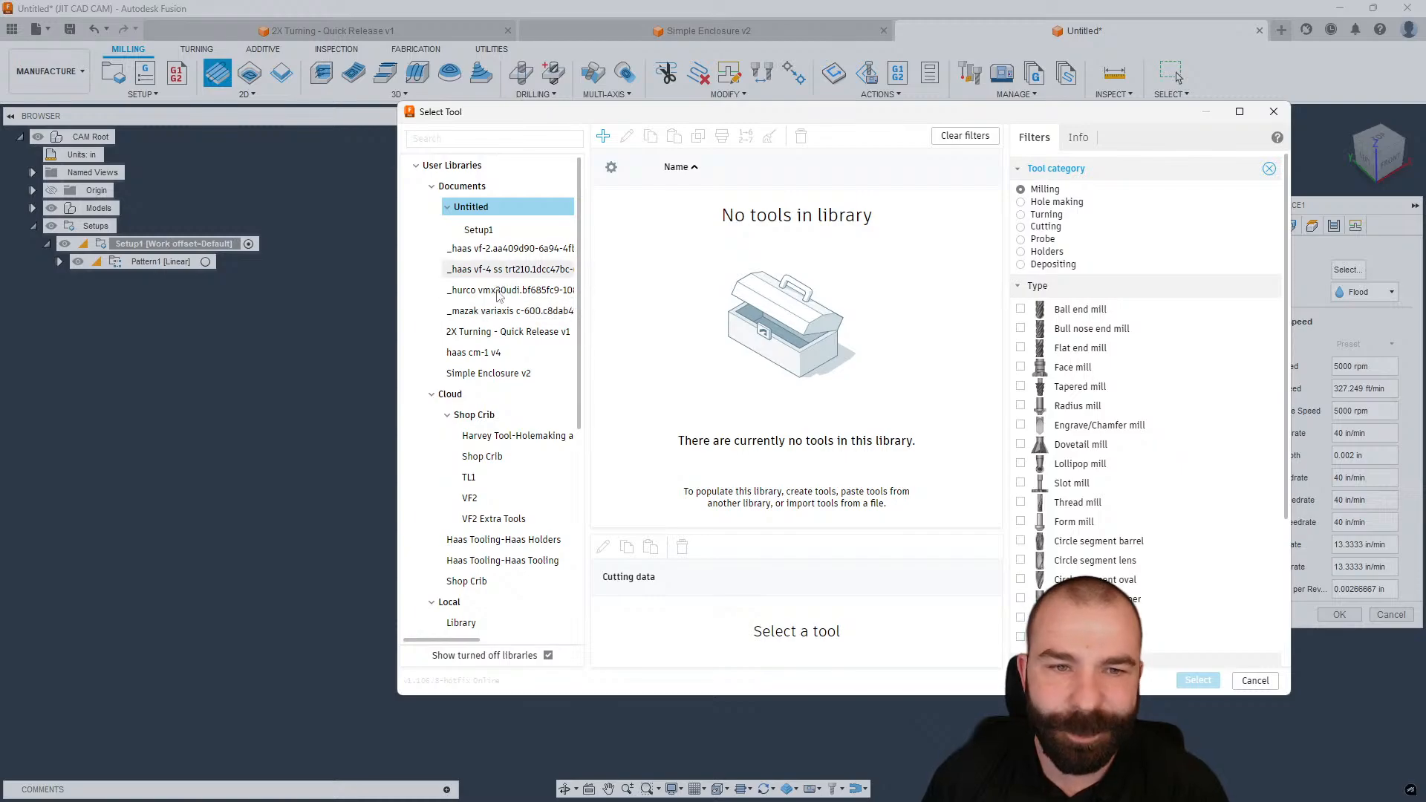
{"action": "left_click", "coordinate": [475, 415]}
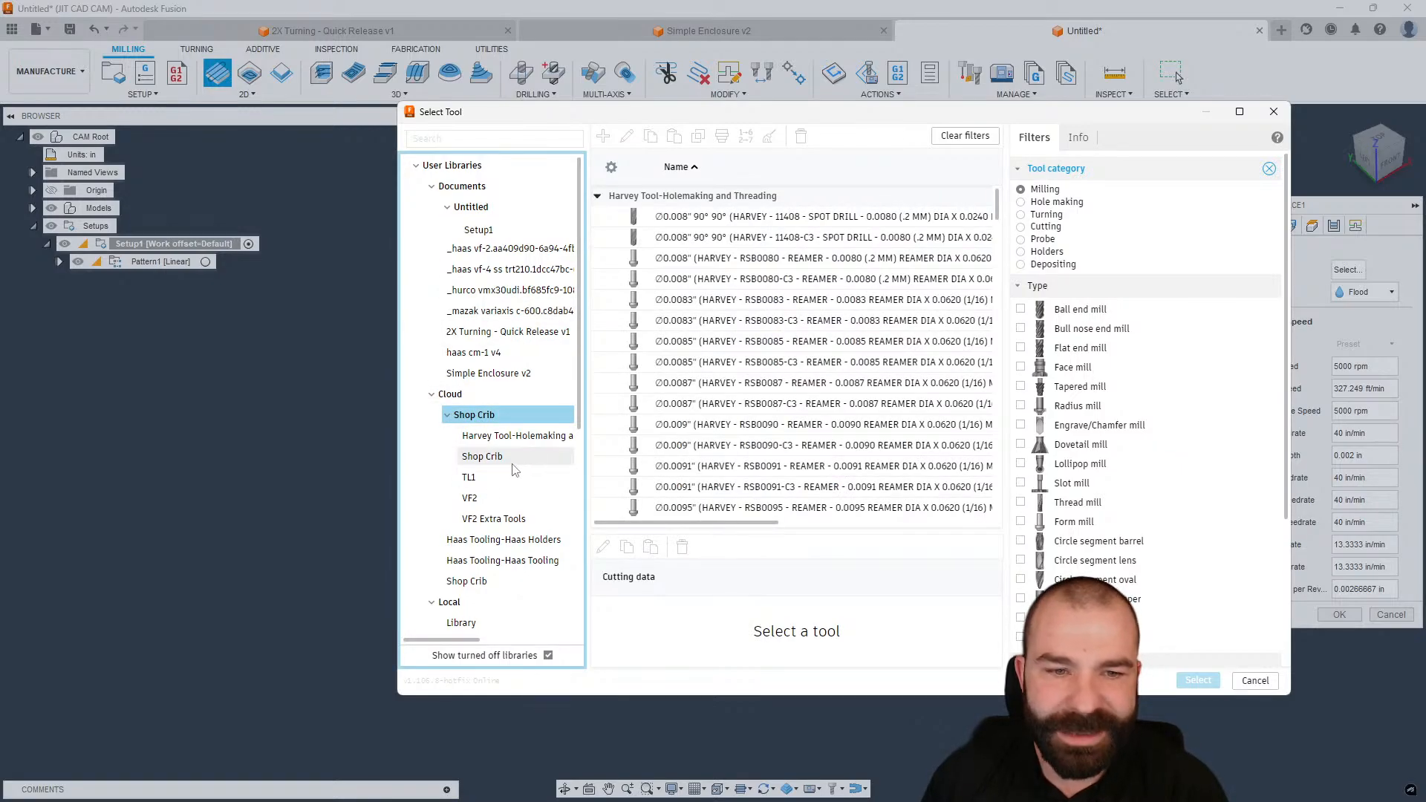
{"action": "scroll", "coordinate": [493, 476], "scroll_direction": "down", "scroll_amount": 2}
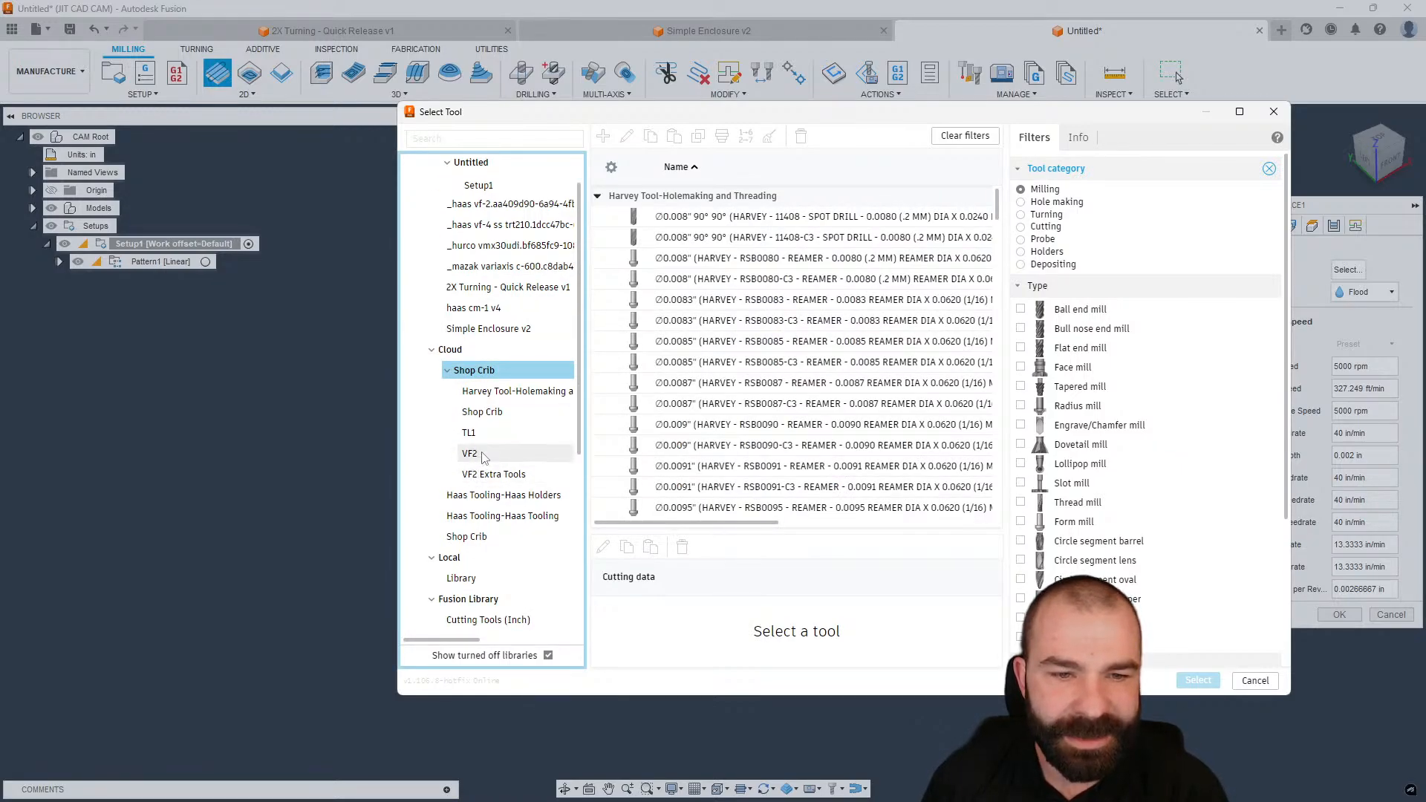
{"action": "left_click", "coordinate": [494, 456]}
{"action": "double_click", "coordinate": [691, 301]}
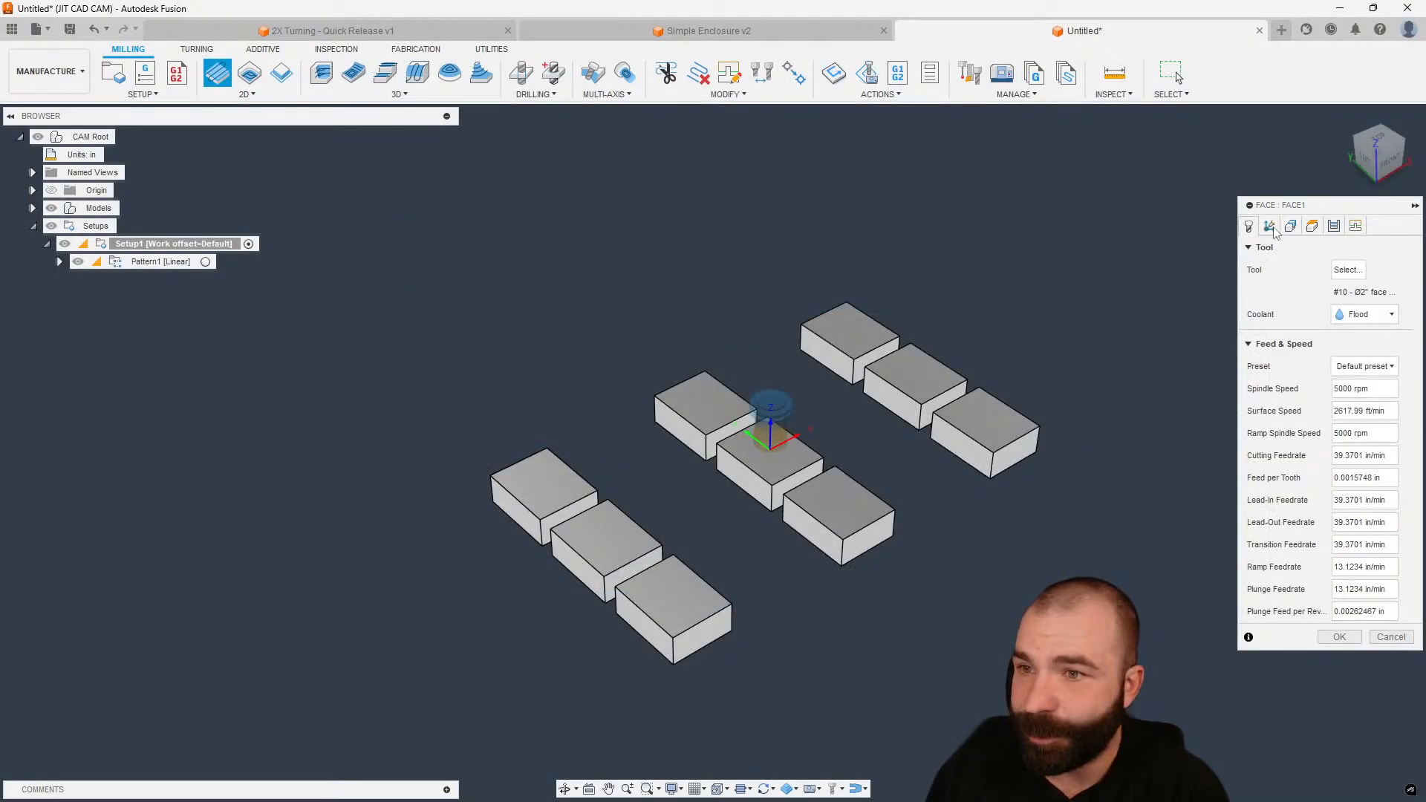
- Use the top outline of the corner block in the nearest row as the stock contour and generate the Face toolpath
{"action": "left_click", "coordinate": [1272, 226]}
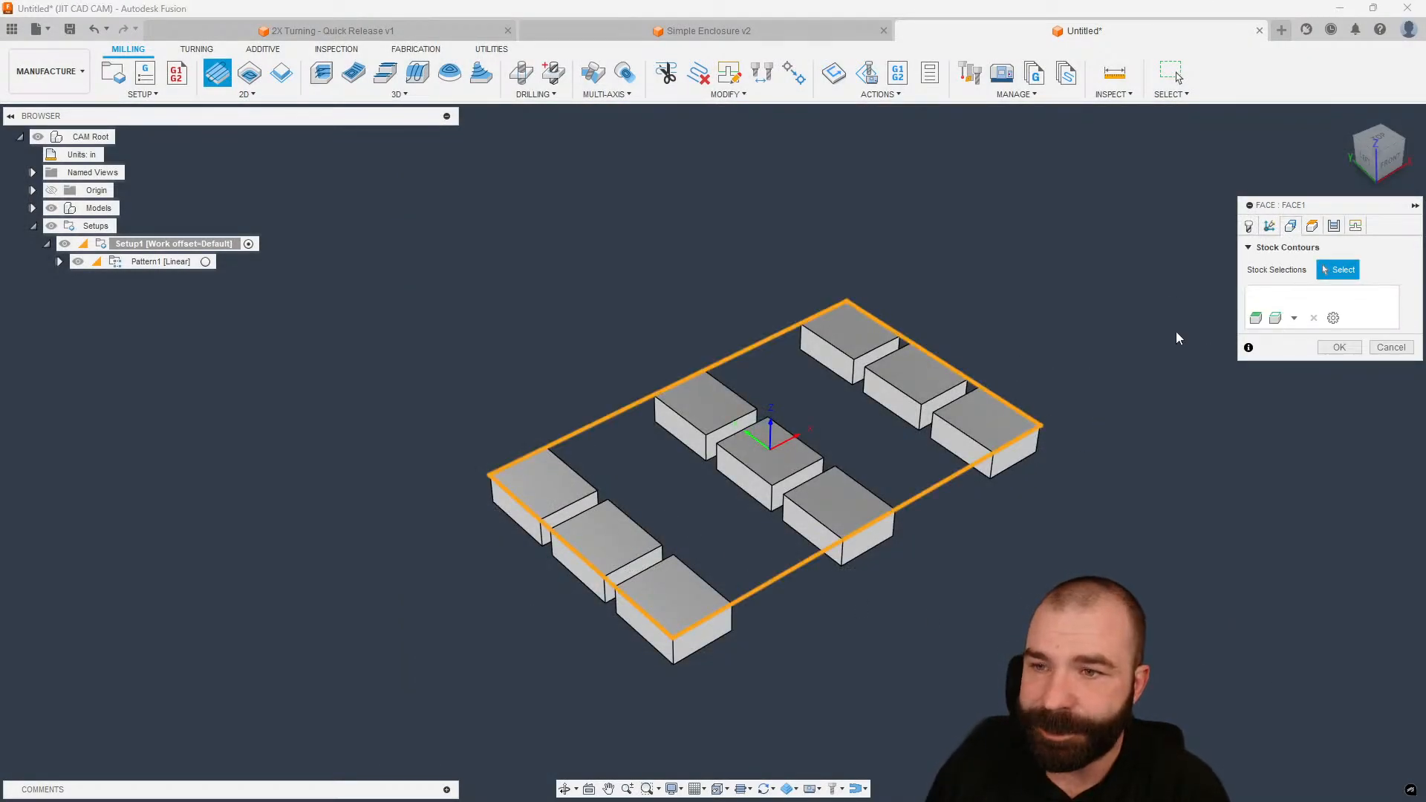
{"action": "left_click", "coordinate": [568, 525]}
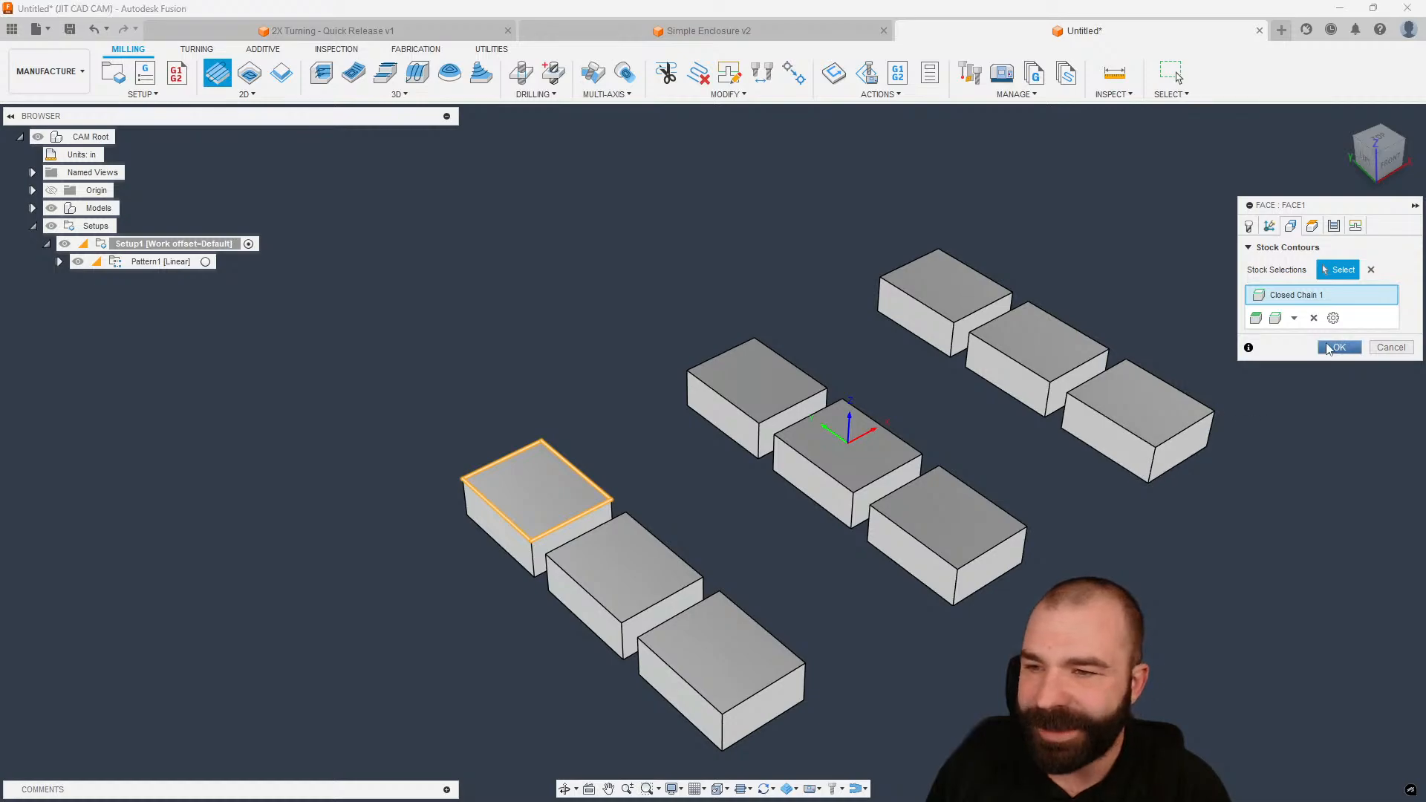
{"action": "left_click", "coordinate": [1337, 348]}
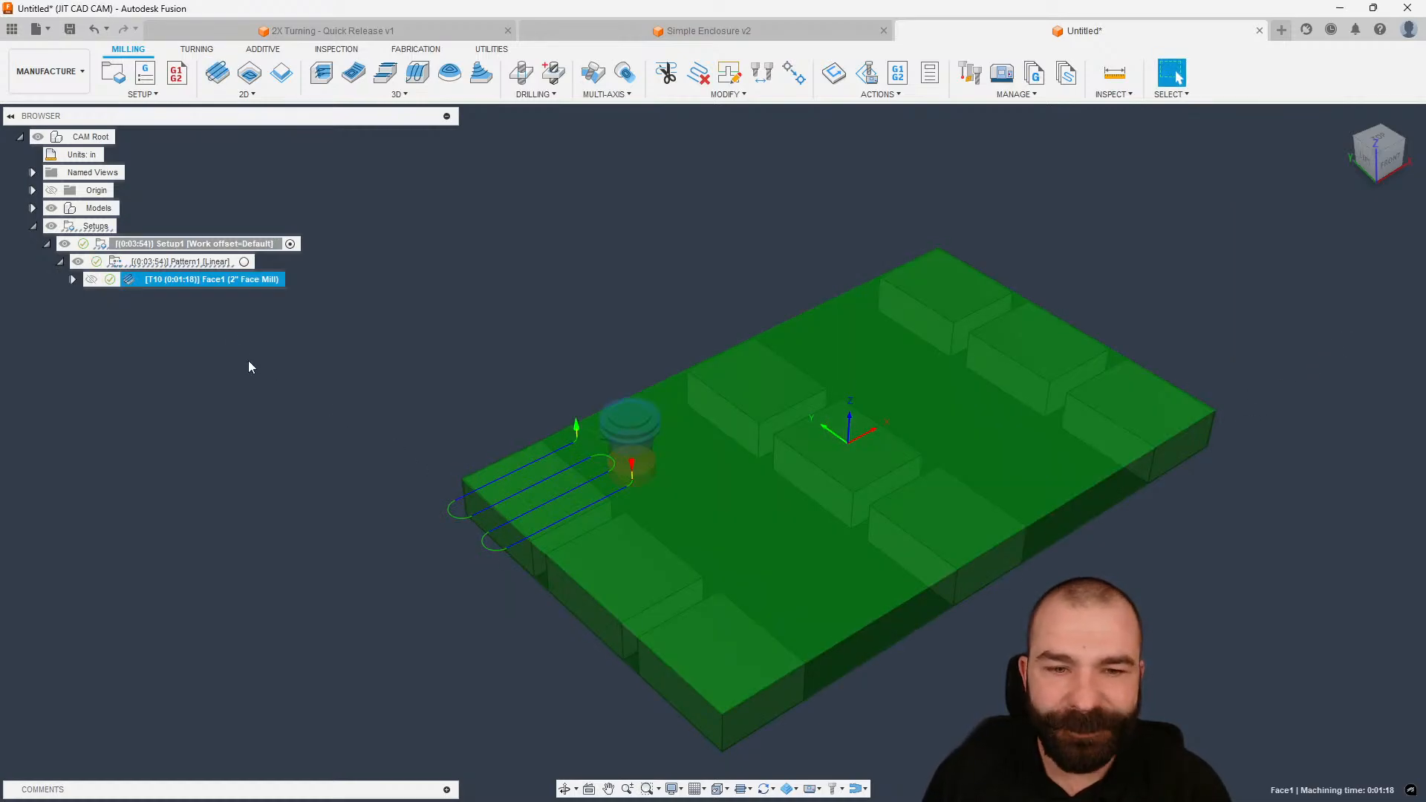
- Reopen the linear pattern holding the Face toolpath and check its Distance expression without changing it
{"action": "left_click", "coordinate": [162, 262]}
{"action": "scroll", "coordinate": [680, 363], "scroll_direction": "down", "scroll_amount": 2}
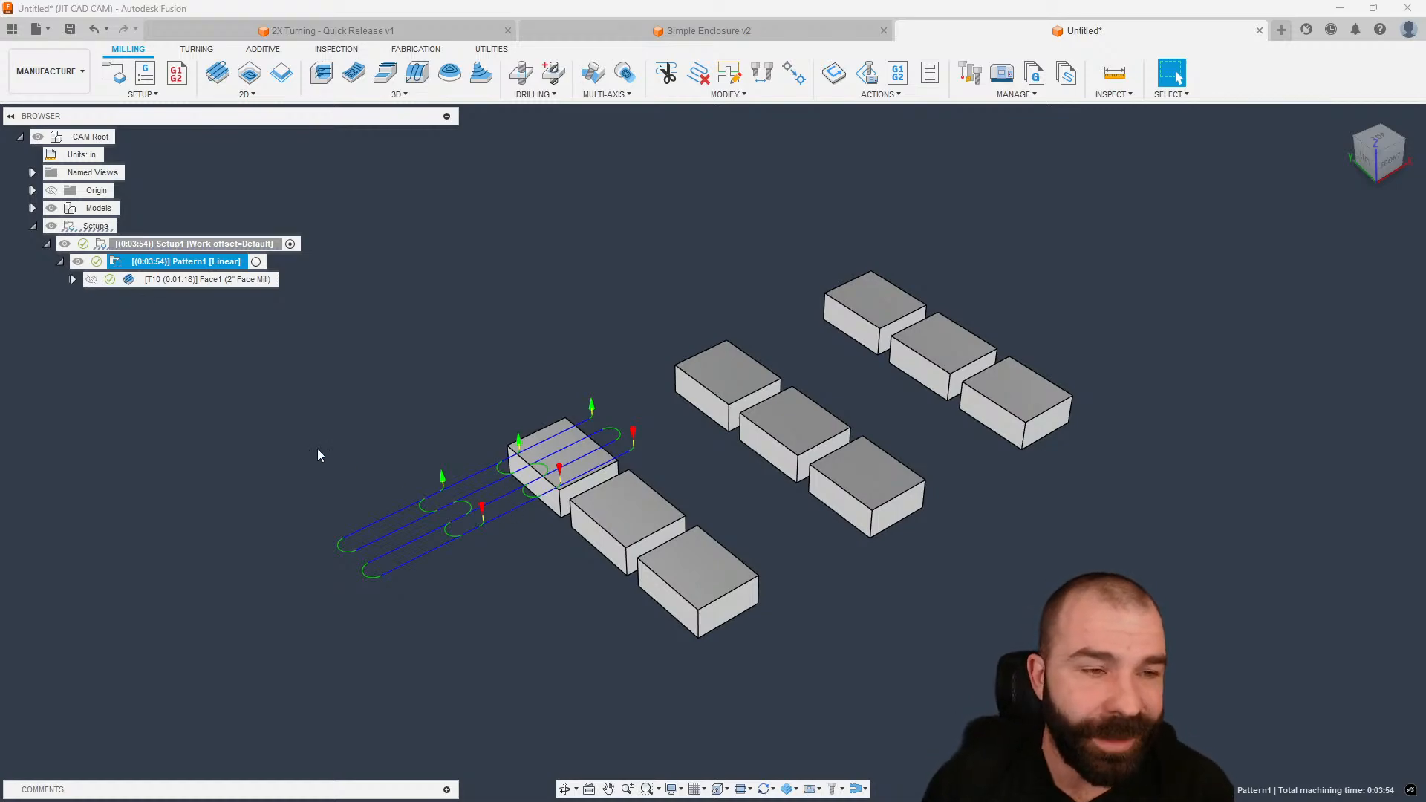
{"action": "double_click", "coordinate": [117, 267]}
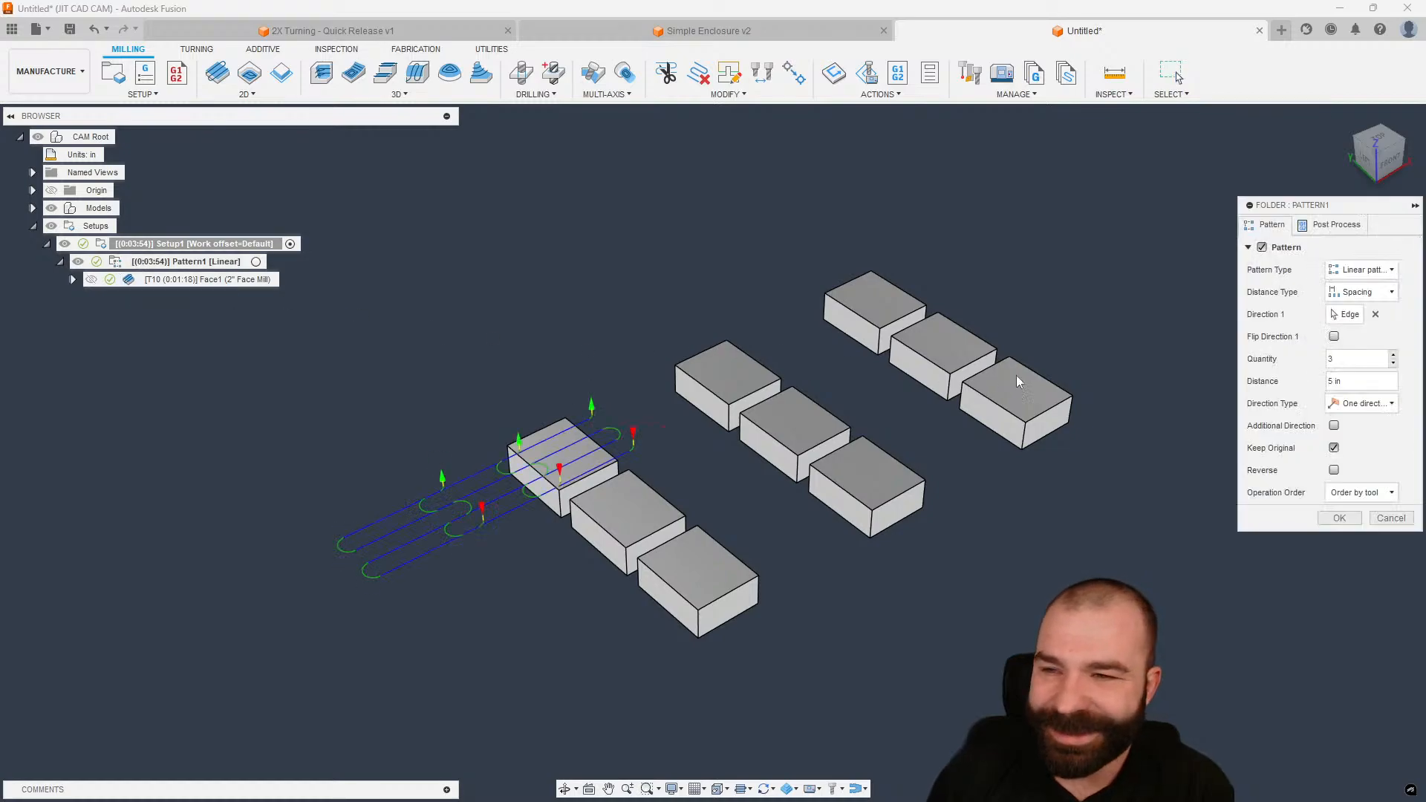
{"action": "left_click", "coordinate": [1406, 383]}
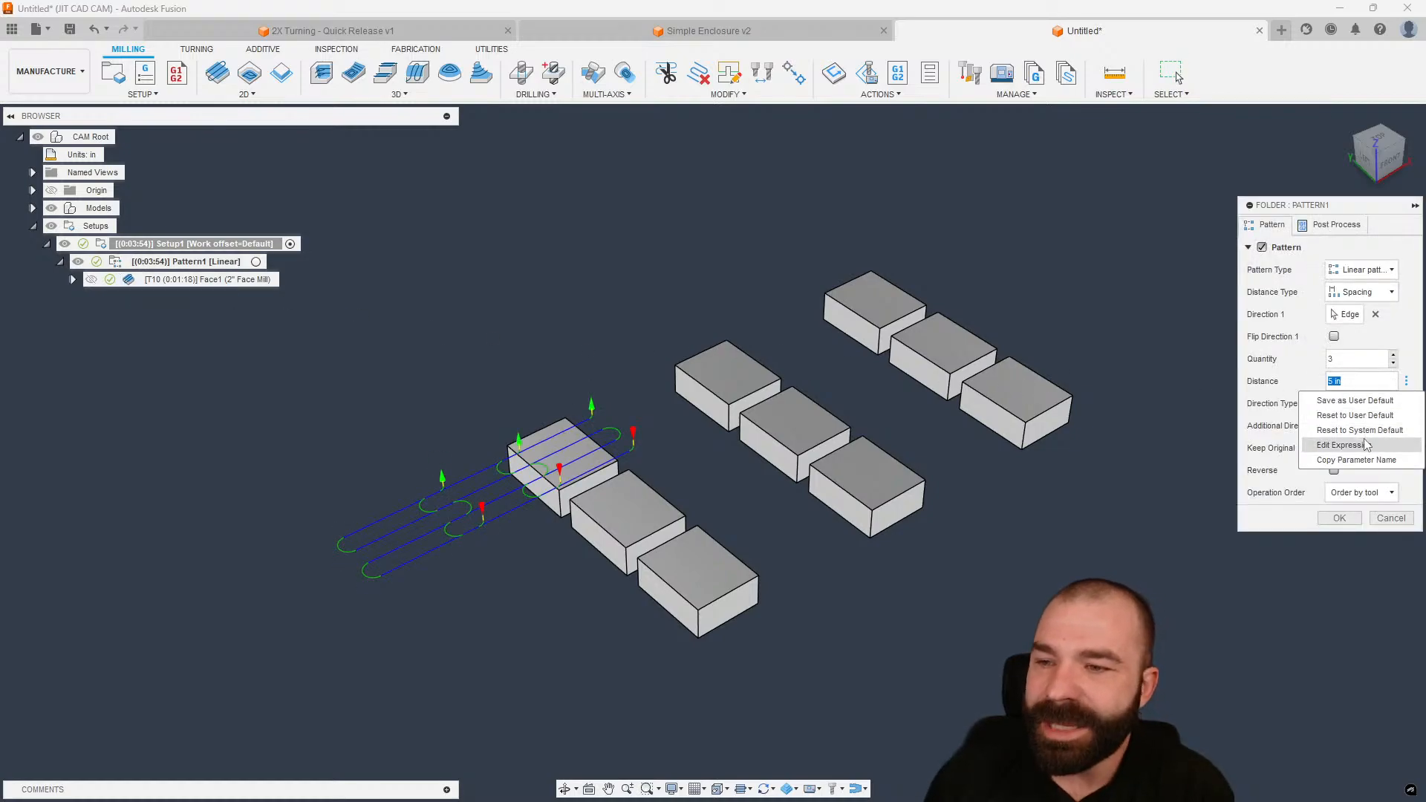
{"action": "left_click", "coordinate": [1312, 440]}
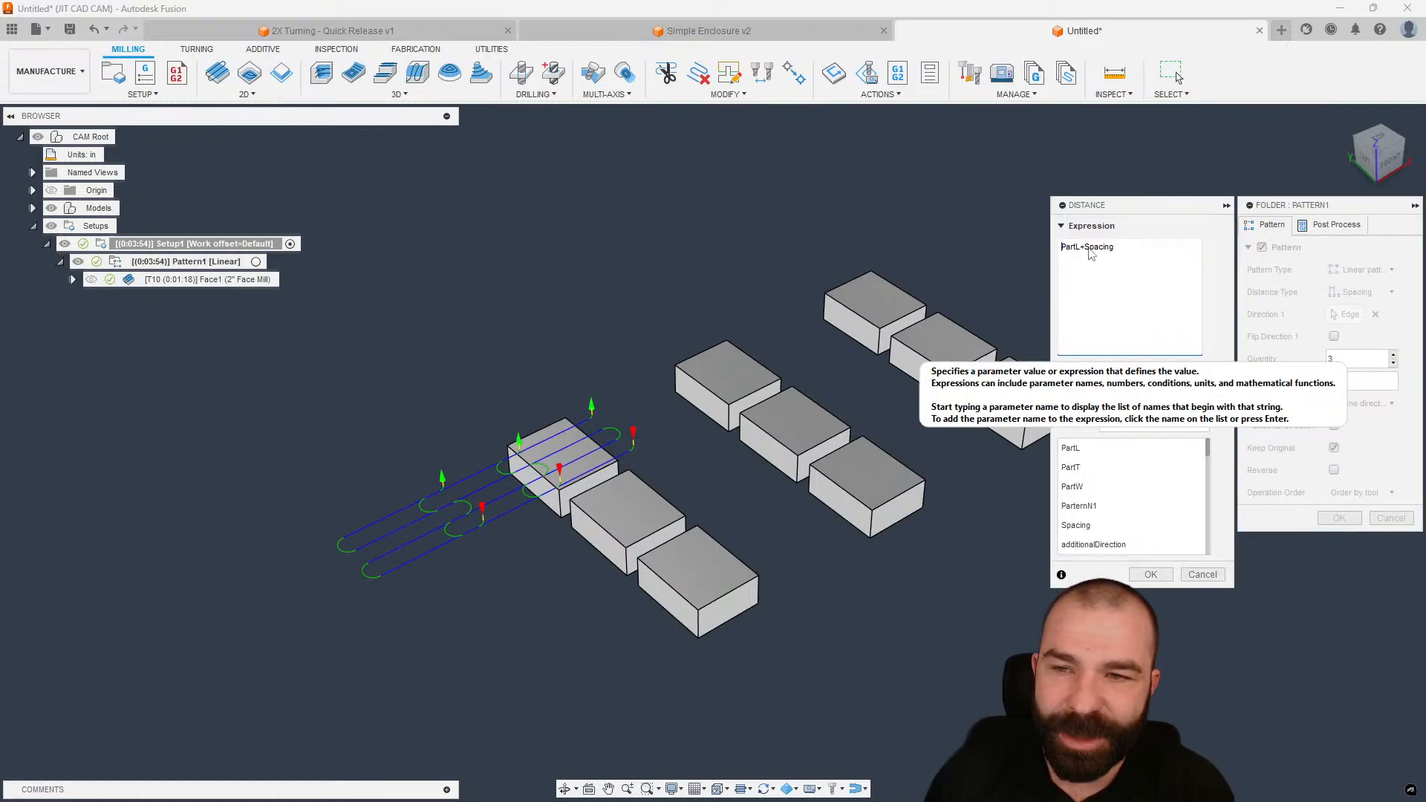
{"action": "left_click", "coordinate": [1200, 575]}
- Change the pattern's Direction 1 to a long top edge of the nearest row's middle block and flip the direction
{"action": "left_click", "coordinate": [599, 529]}
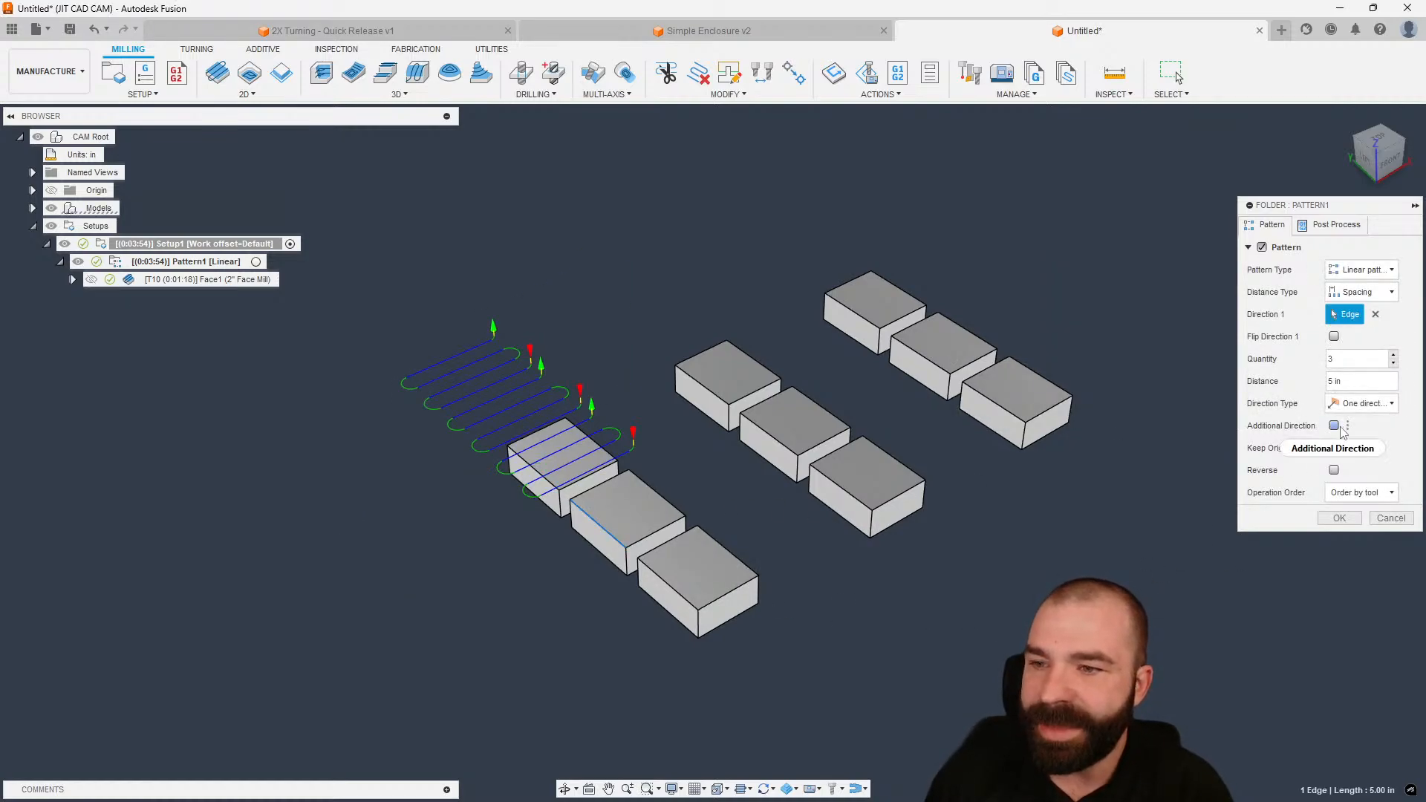
{"action": "left_click", "coordinate": [1334, 337]}
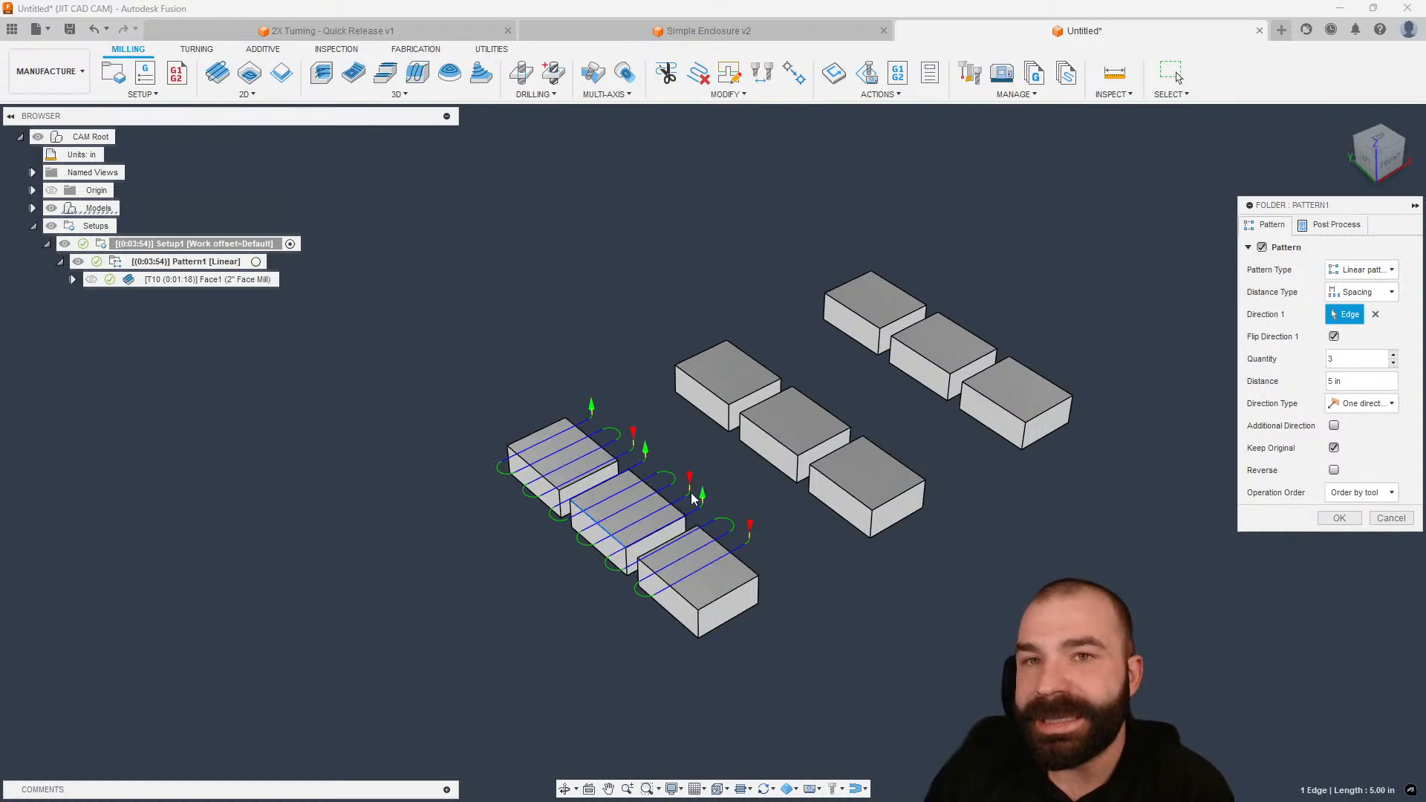
{"action": "left_click", "coordinate": [1407, 359]}
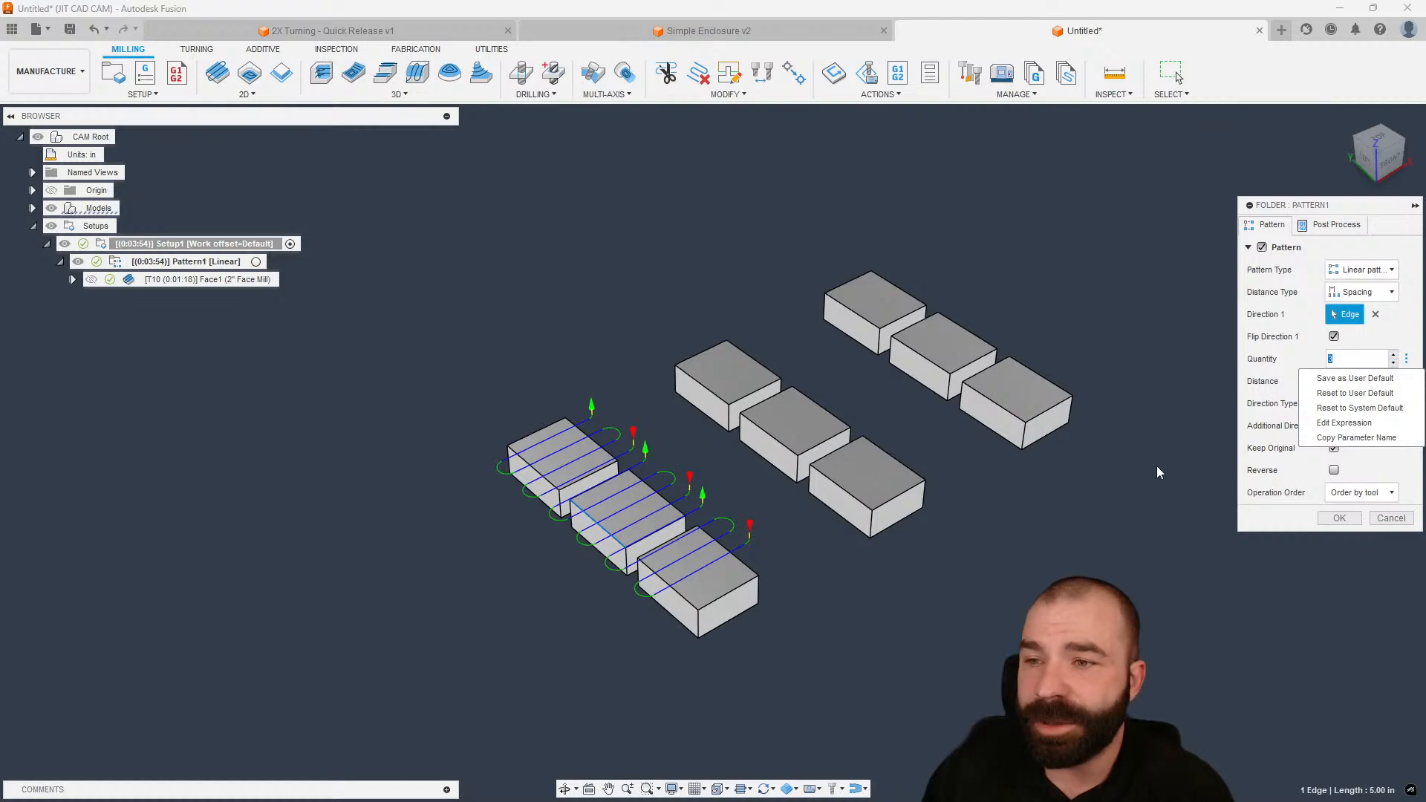
{"action": "left_click", "coordinate": [1272, 361]}
- Try PartW+Spacing as the pattern's Distance expression
{"action": "left_click", "coordinate": [1407, 382]}
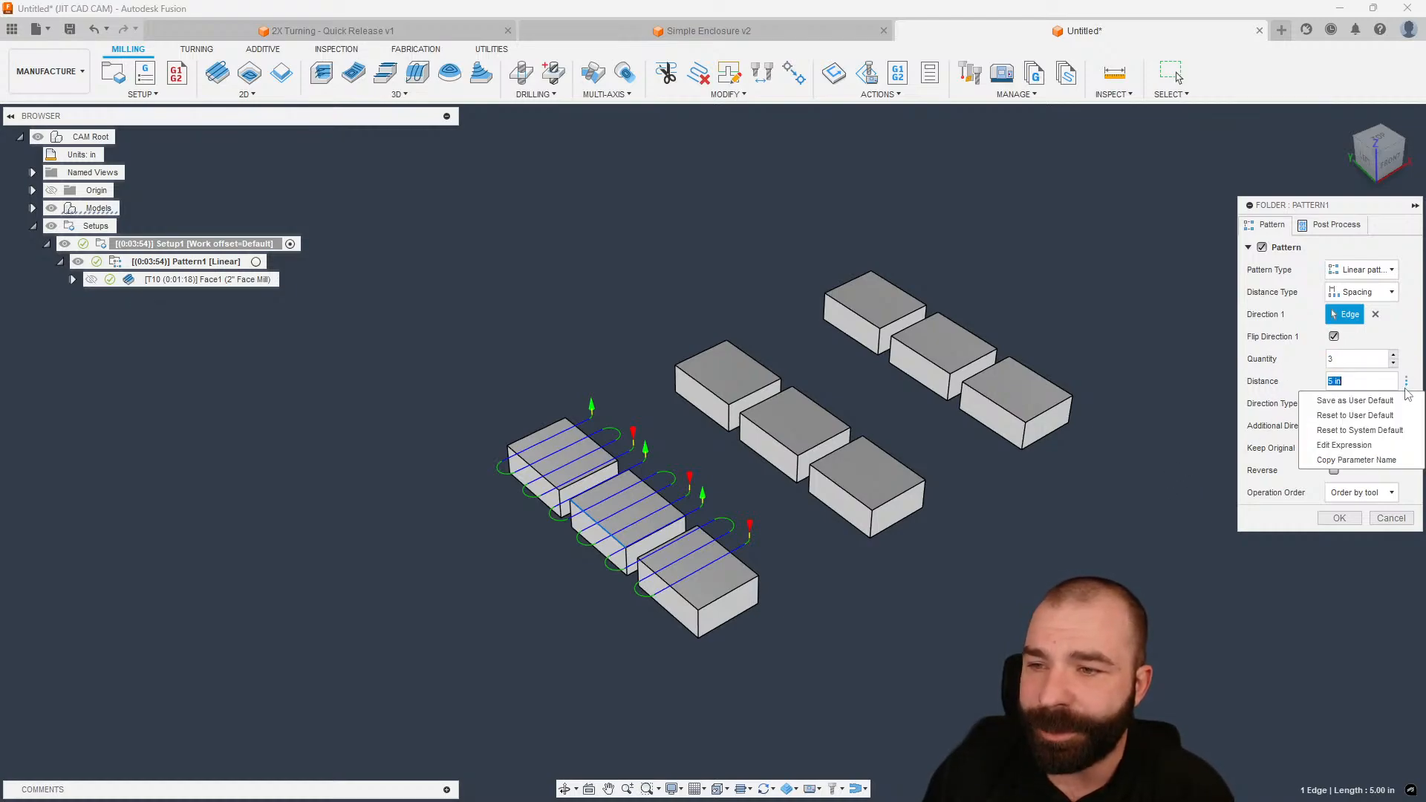
{"action": "left_click", "coordinate": [1337, 446]}
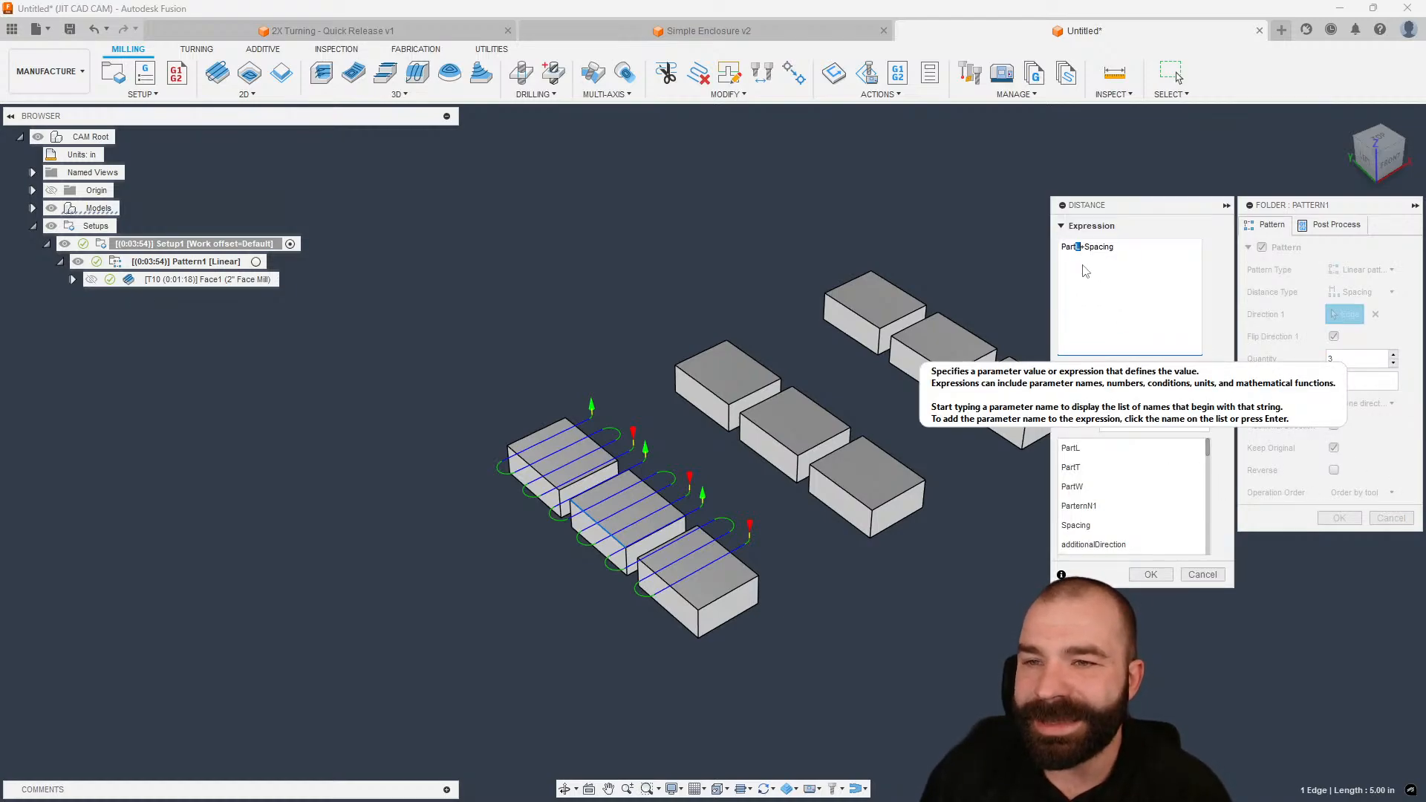
{"action": "key", "text": "BackSpace"}
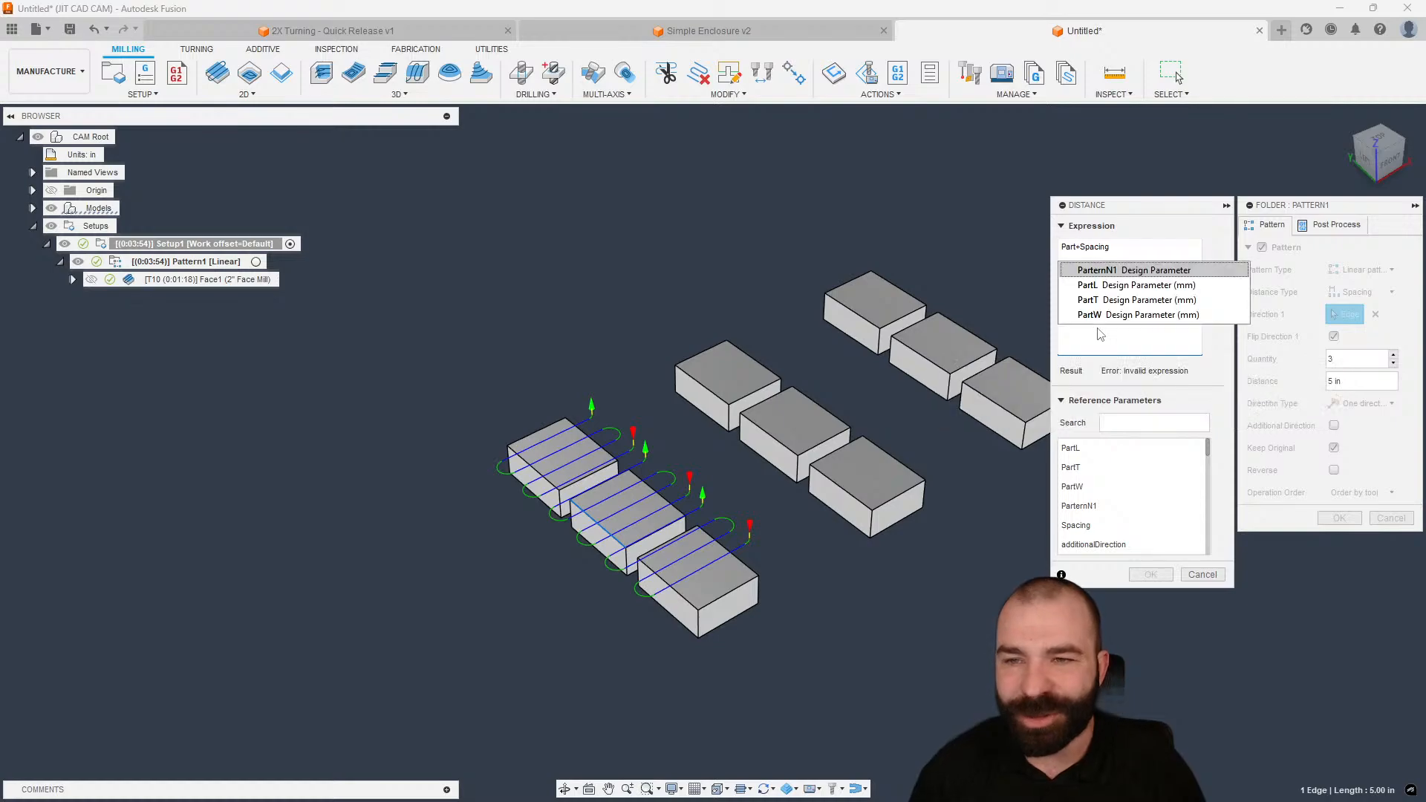
{"action": "type", "text": "w"}
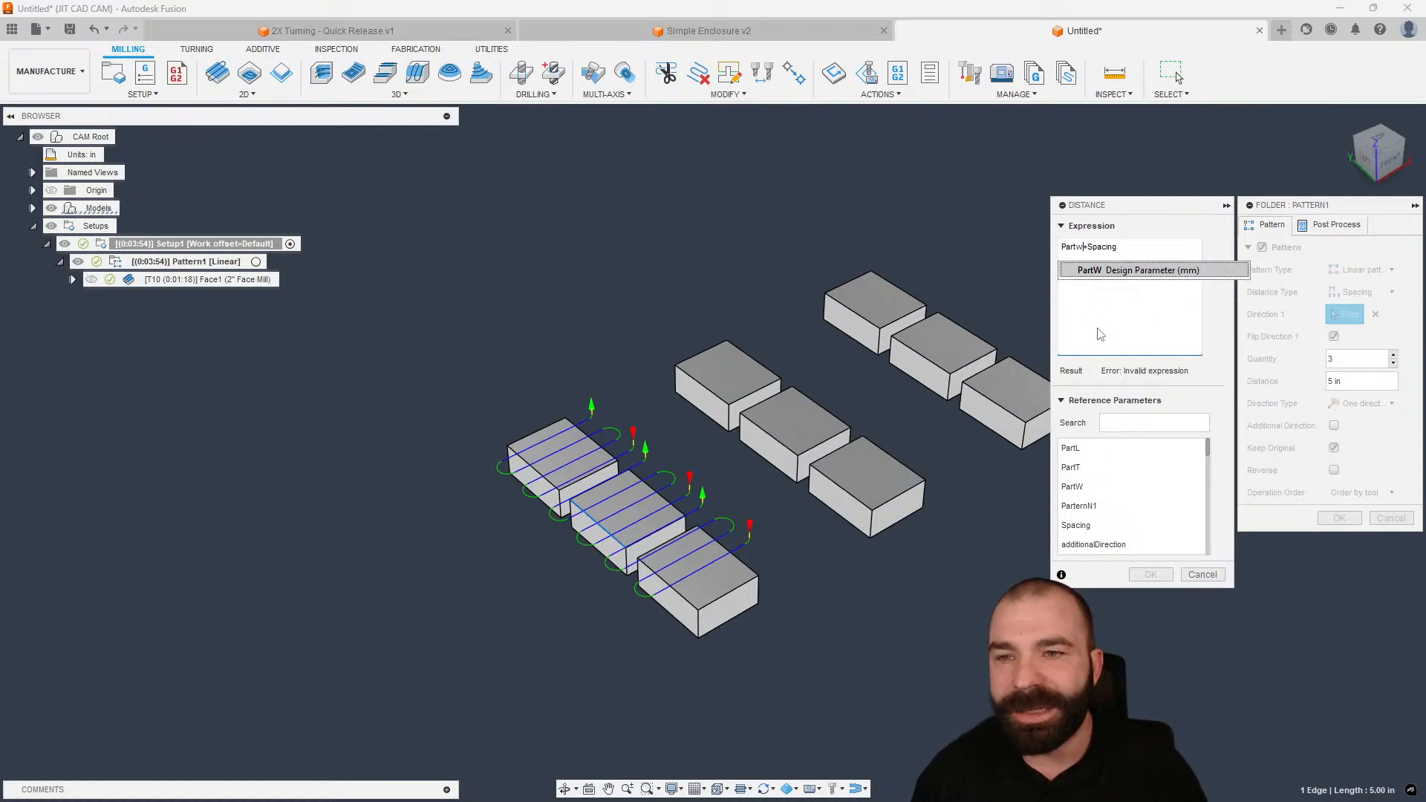
{"action": "left_click", "coordinate": [1083, 272]}
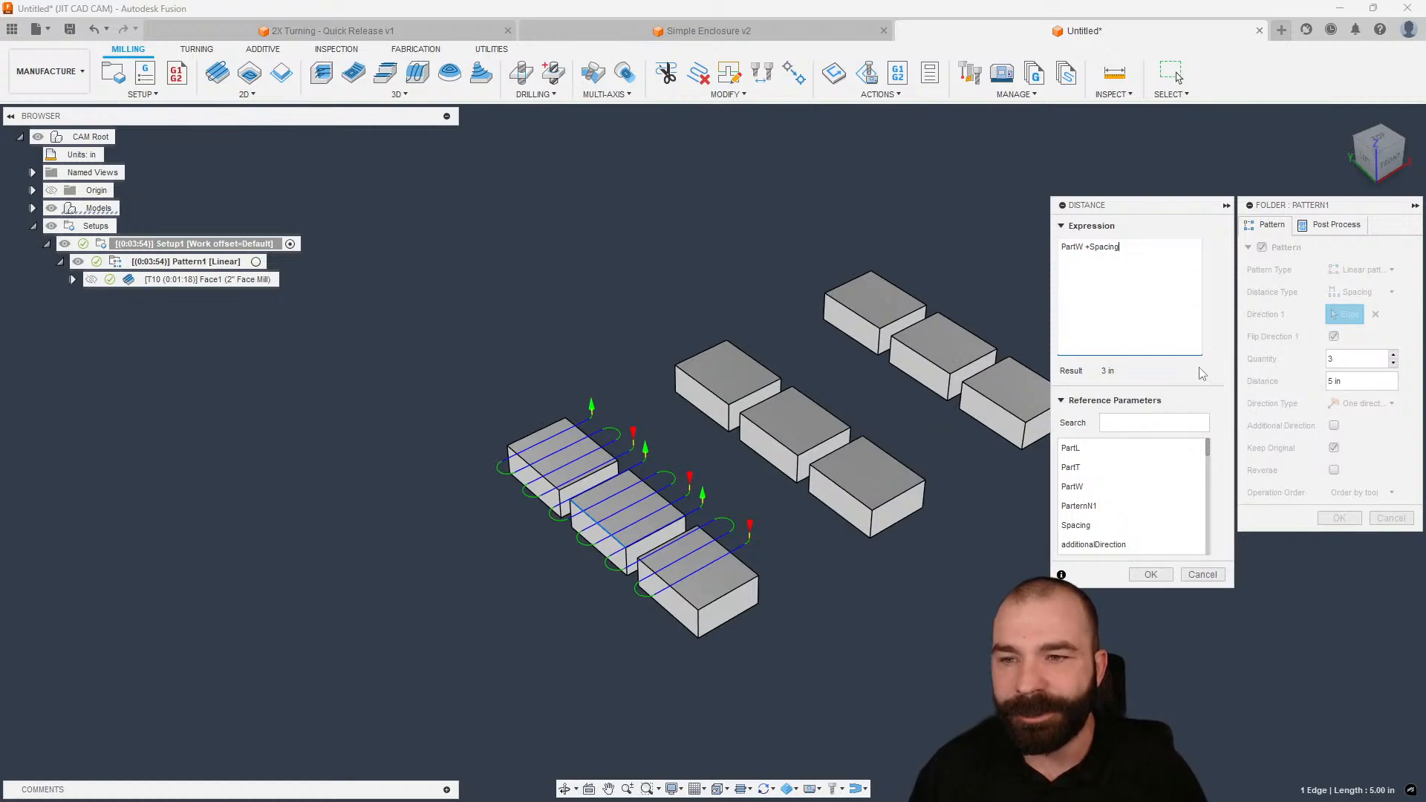
- Replace PartW with PartT in the Distance expression and apply the pattern edit
{"action": "key", "text": "Delete"}
{"action": "type", "text": "t"}
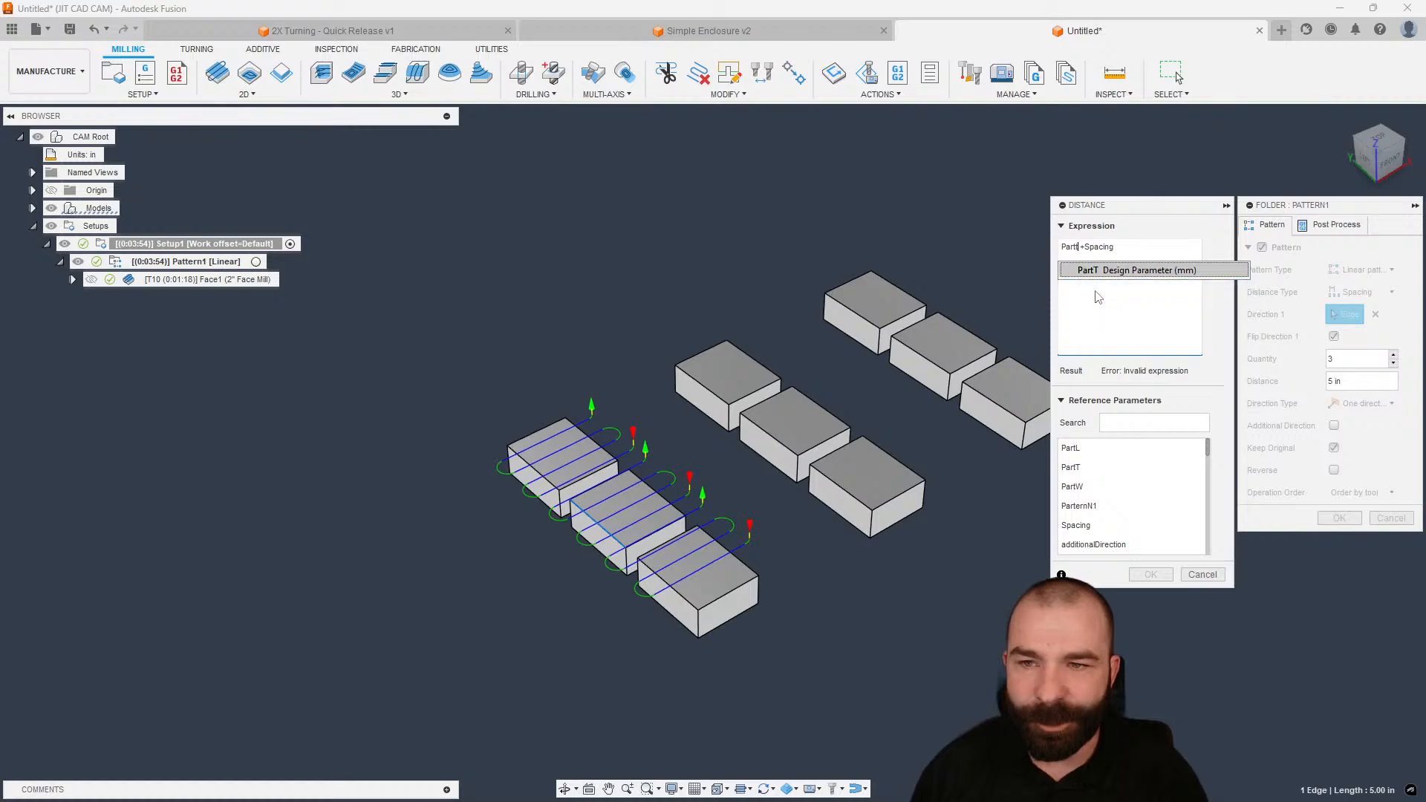
{"action": "left_click", "coordinate": [1157, 272]}
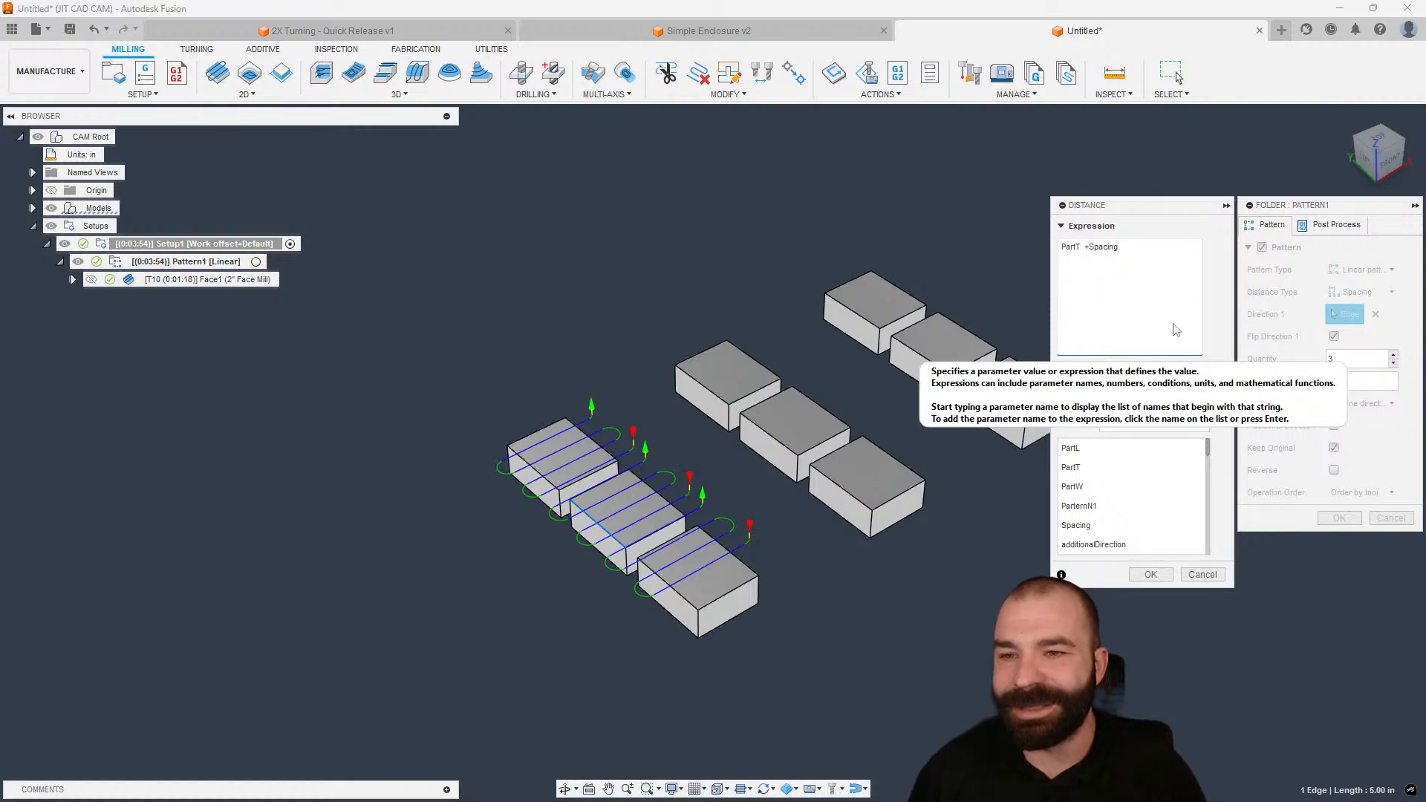
{"action": "left_click", "coordinate": [1151, 575]}
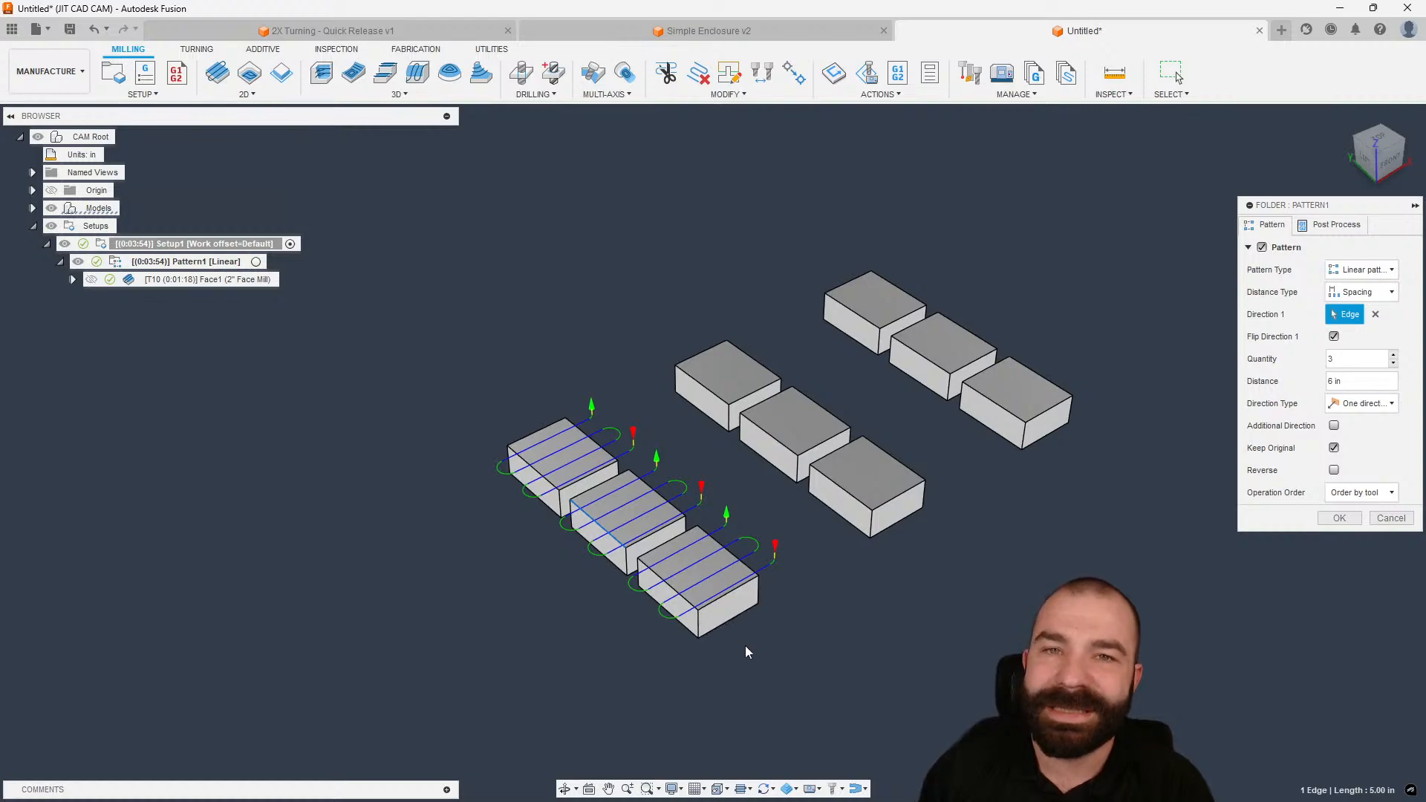
{"action": "left_click", "coordinate": [1341, 518]}
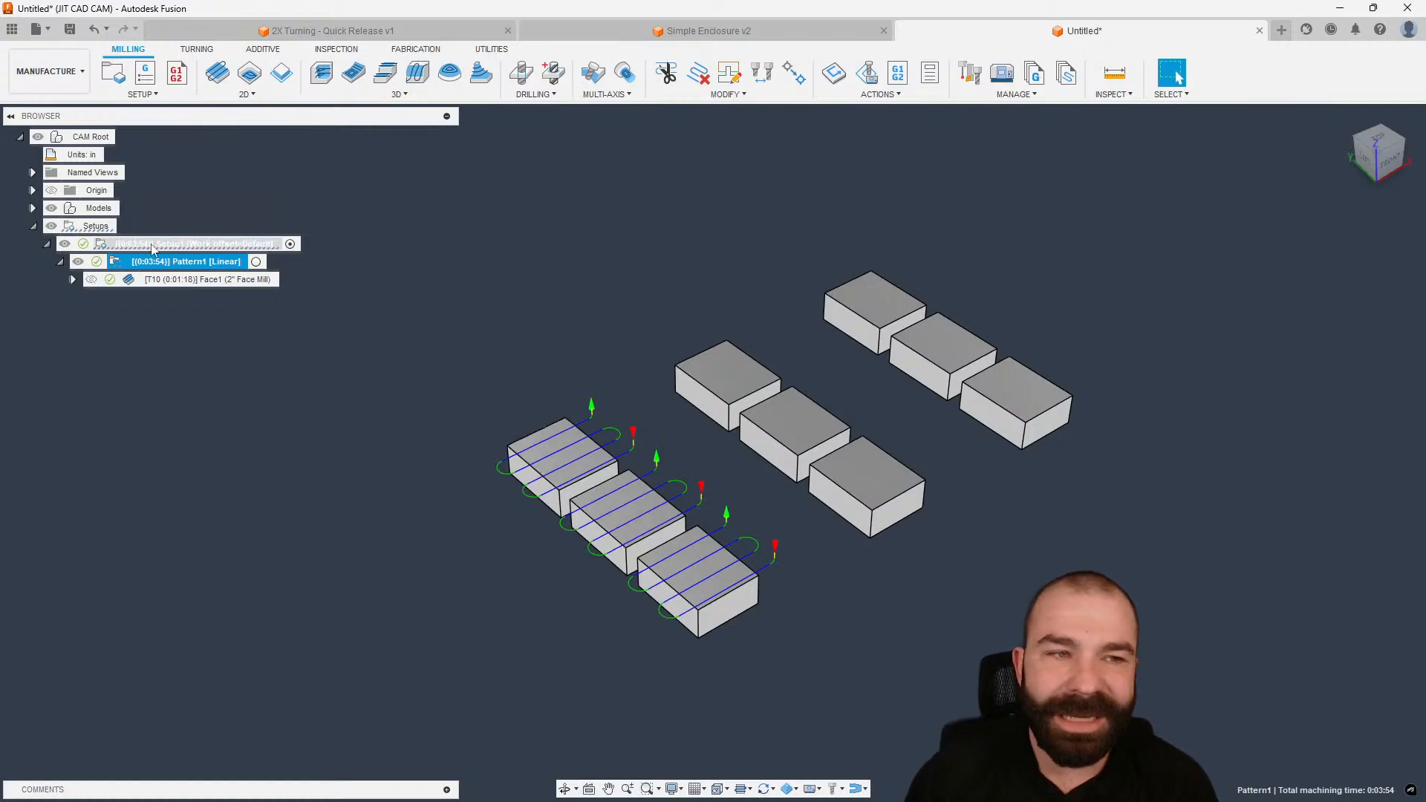
- Switch to the Design workspace and set the ParternN1 user parameter to 5
{"action": "left_click", "coordinate": [46, 71]}
{"action": "left_click", "coordinate": [41, 106]}
{"action": "left_click", "coordinate": [490, 94]}
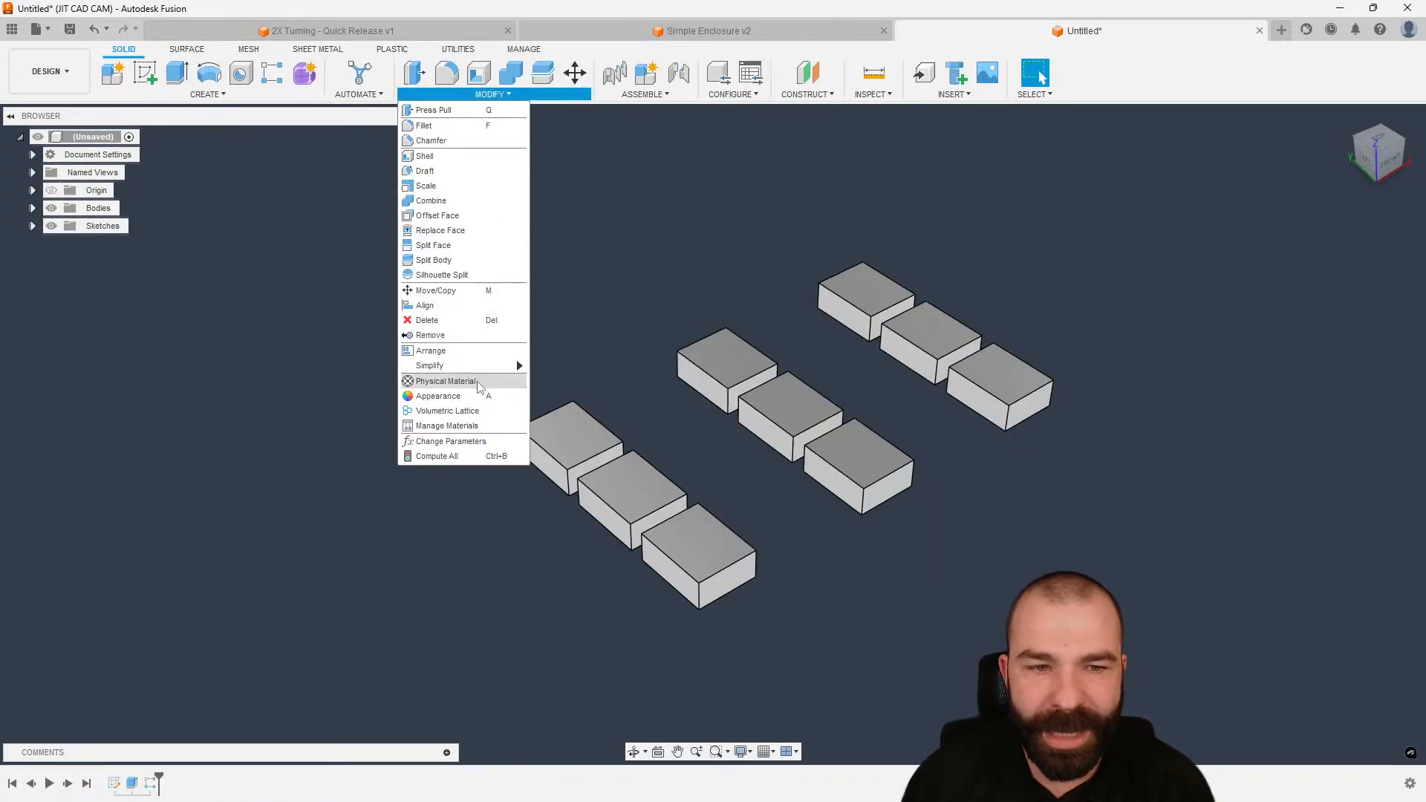
{"action": "left_click", "coordinate": [474, 440]}
{"action": "scroll", "coordinate": [329, 344], "scroll_direction": "down", "scroll_amount": 3}
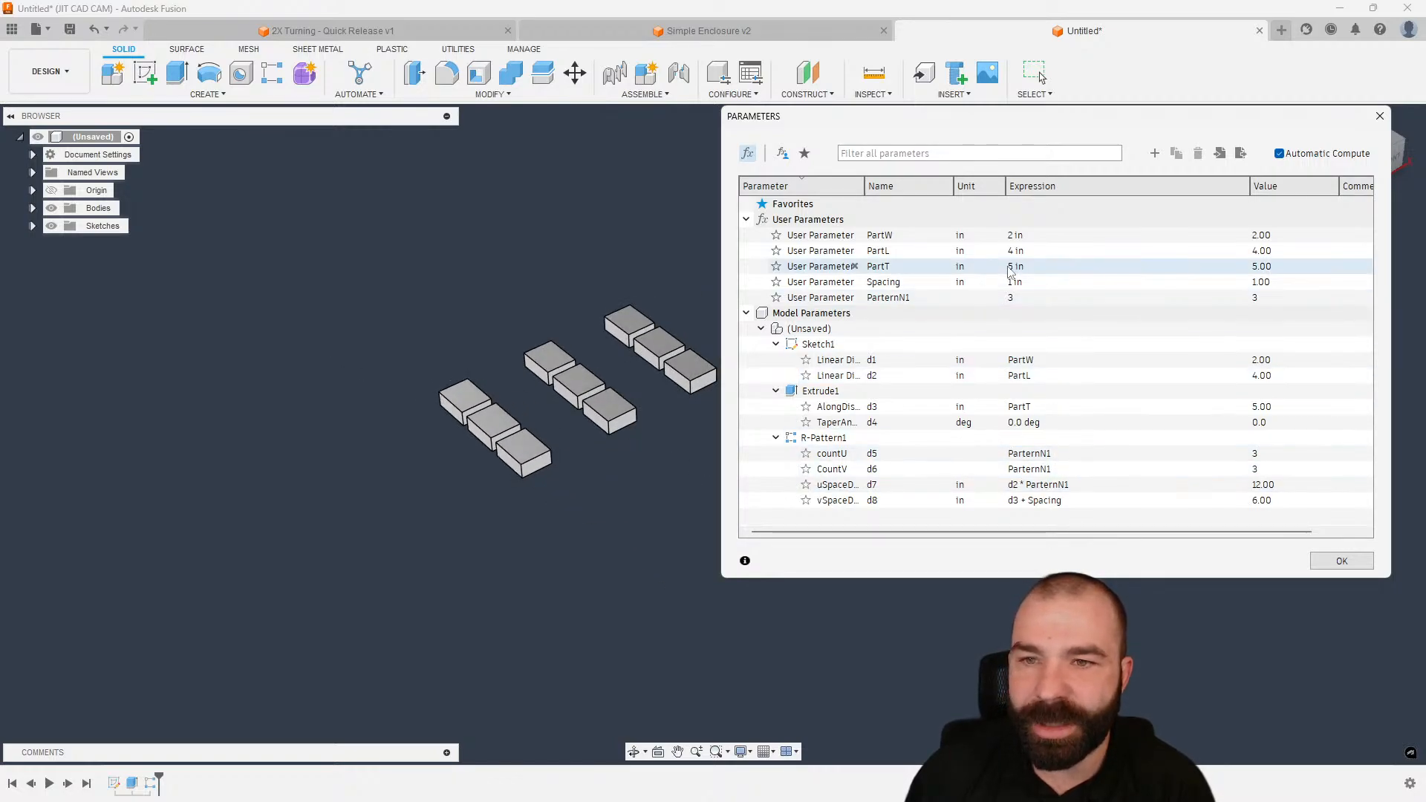
{"action": "left_click", "coordinate": [1023, 297]}
{"action": "type", "text": "5"}
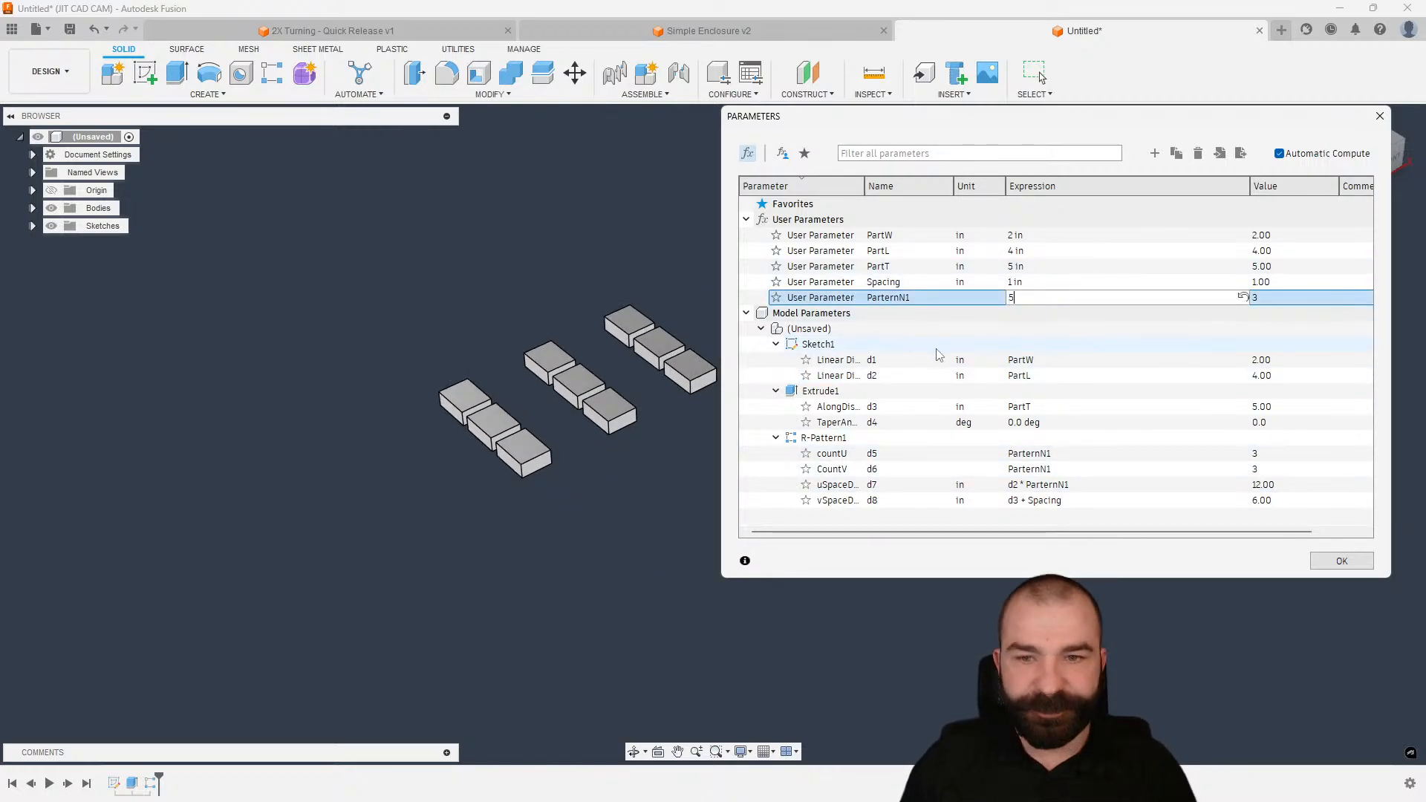
{"action": "key", "text": "Return"}
{"action": "scroll", "coordinate": [396, 459], "scroll_direction": "down", "scroll_amount": 2}
{"action": "scroll", "coordinate": [463, 413], "scroll_direction": "up", "scroll_amount": 1}
{"action": "left_click", "coordinate": [1342, 561]}
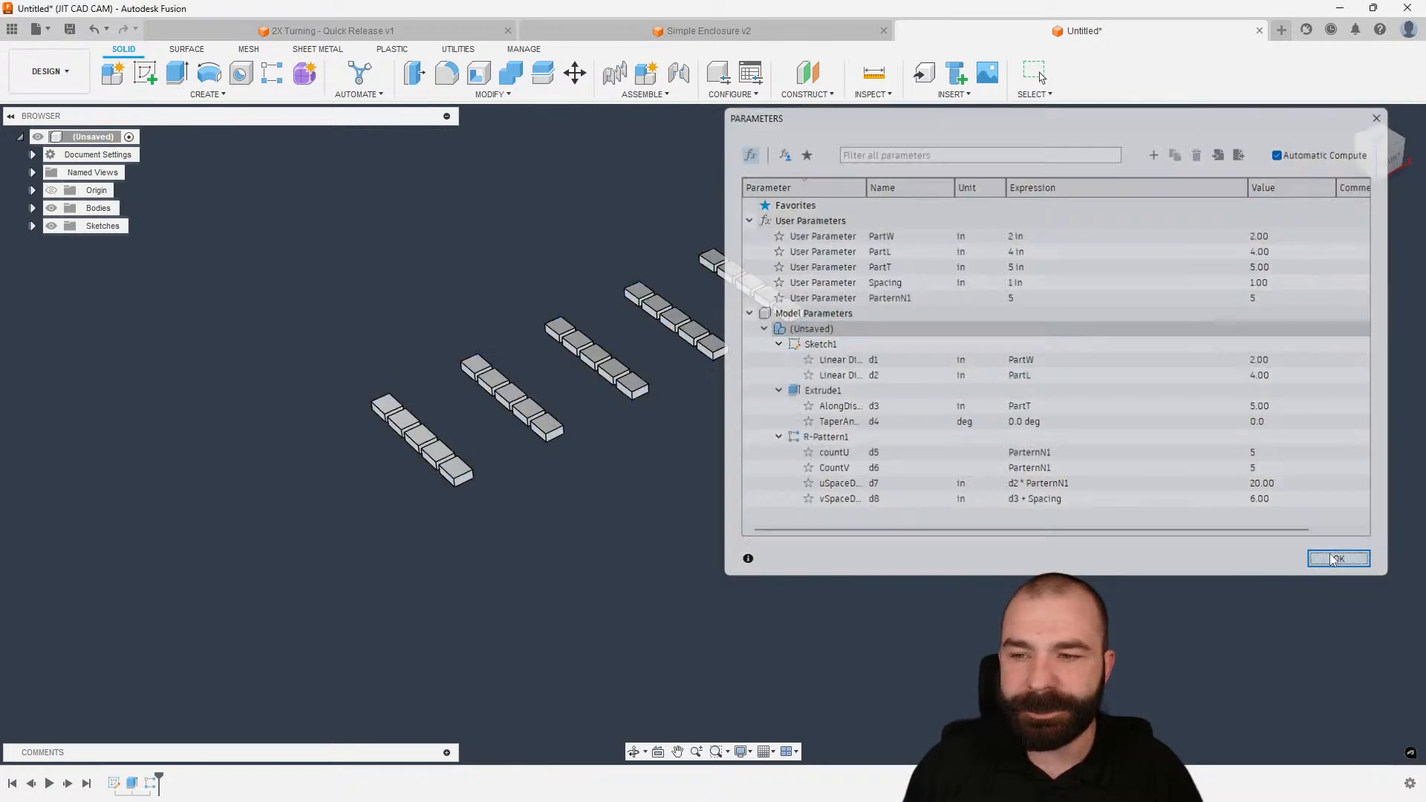
{"action": "scroll", "coordinate": [350, 433], "scroll_direction": "up", "scroll_amount": 1}
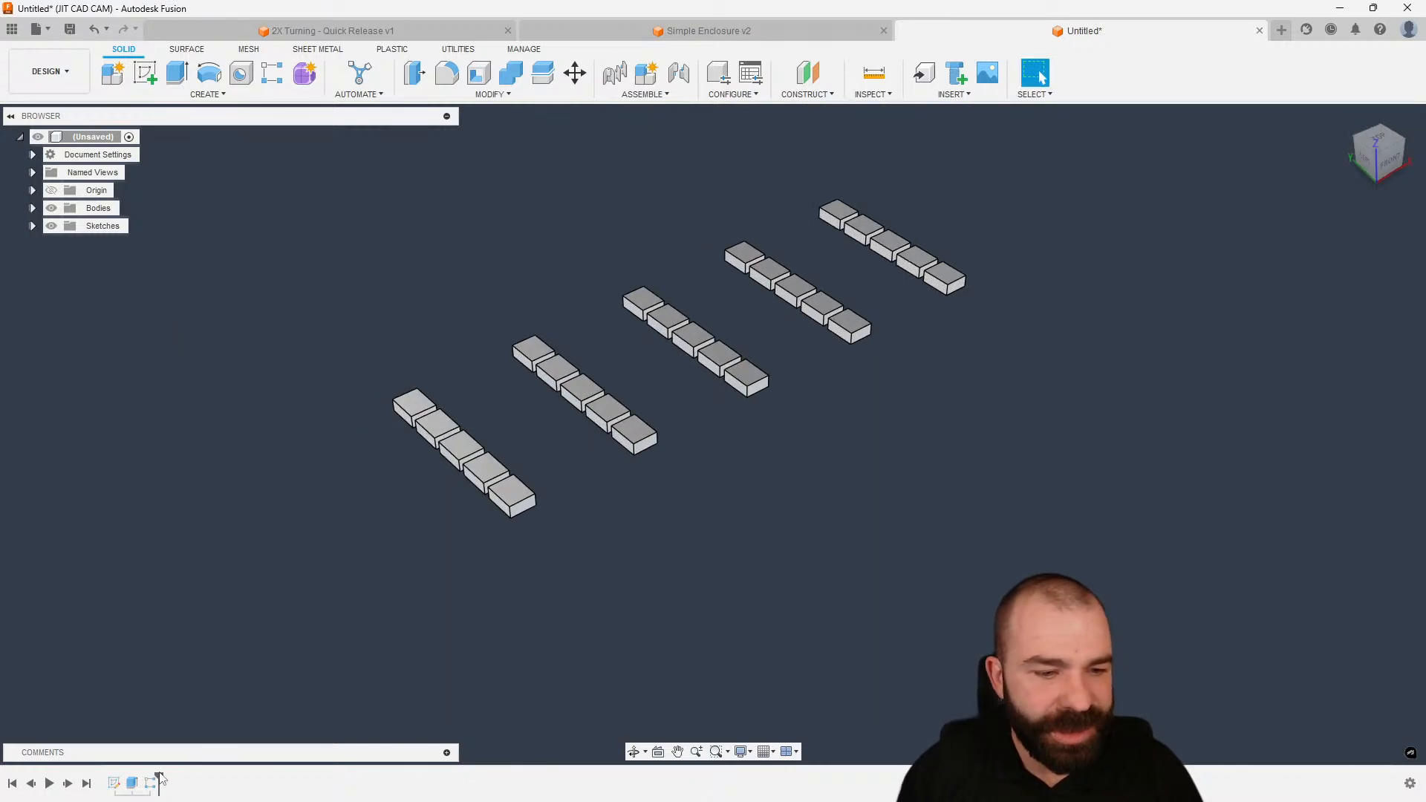
- Set the Spacing user parameter to 2 in and close the parameter list
{"action": "left_click", "coordinate": [490, 94]}
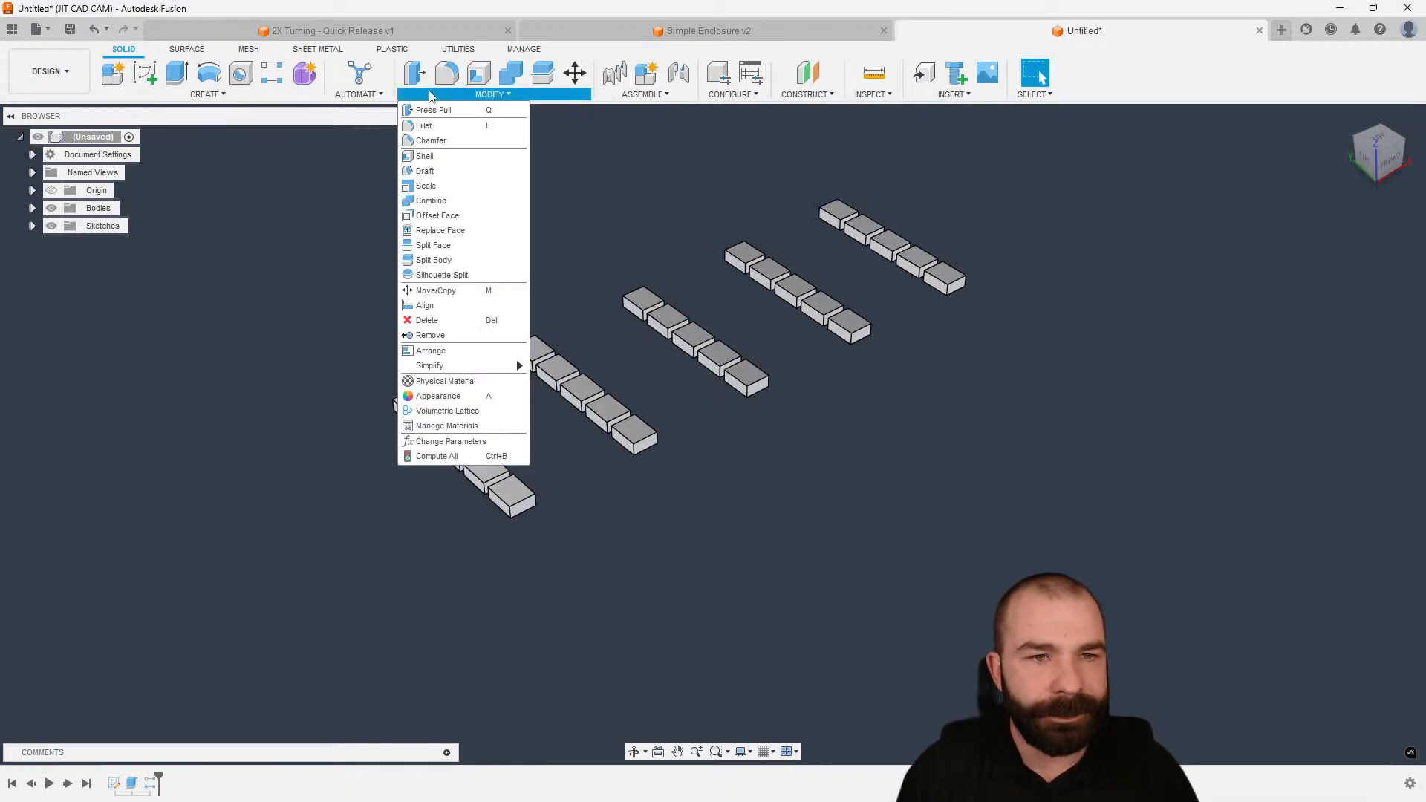
{"action": "left_click", "coordinate": [445, 411]}
{"action": "double_click", "coordinate": [1011, 282]}
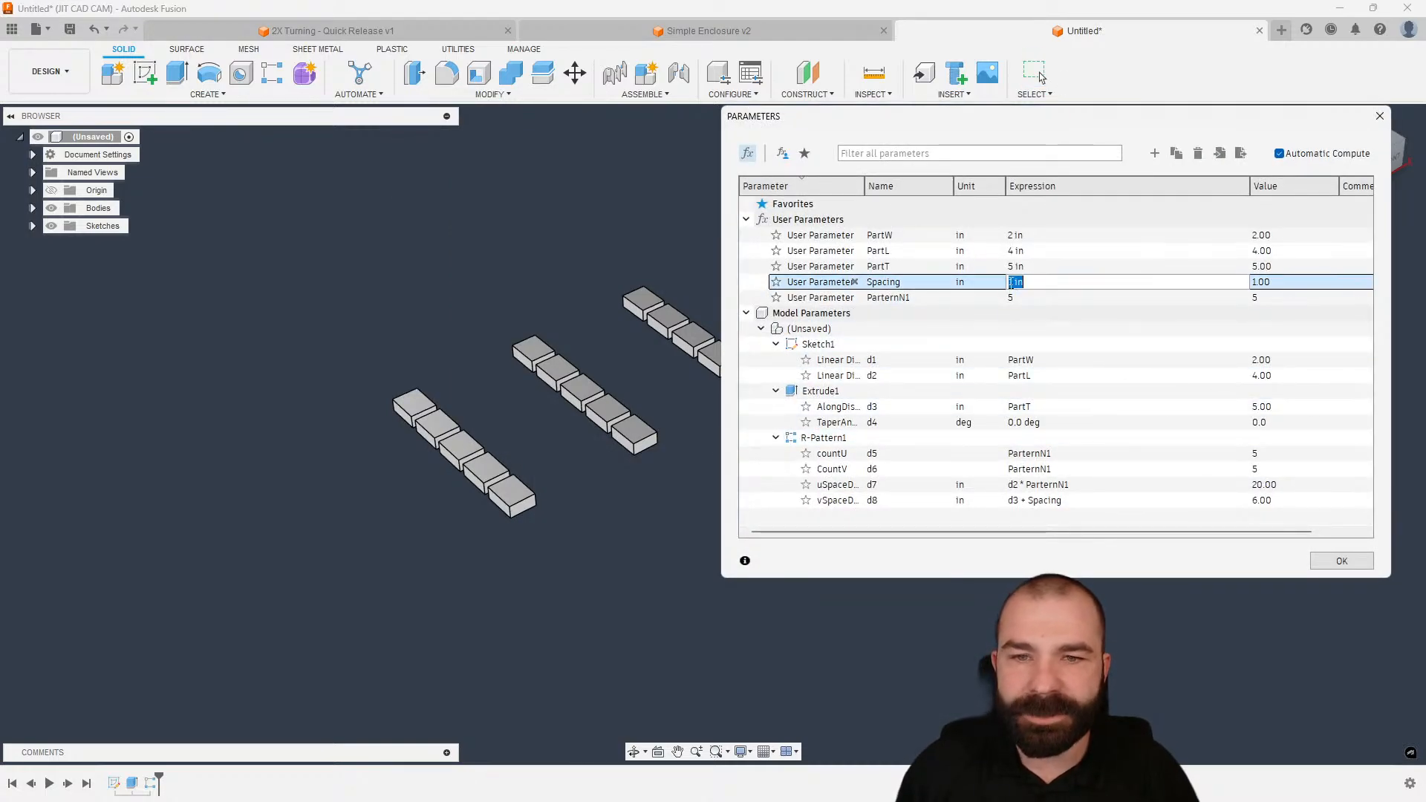
{"action": "type", "text": "2"}
{"action": "left_click", "coordinate": [991, 306]}
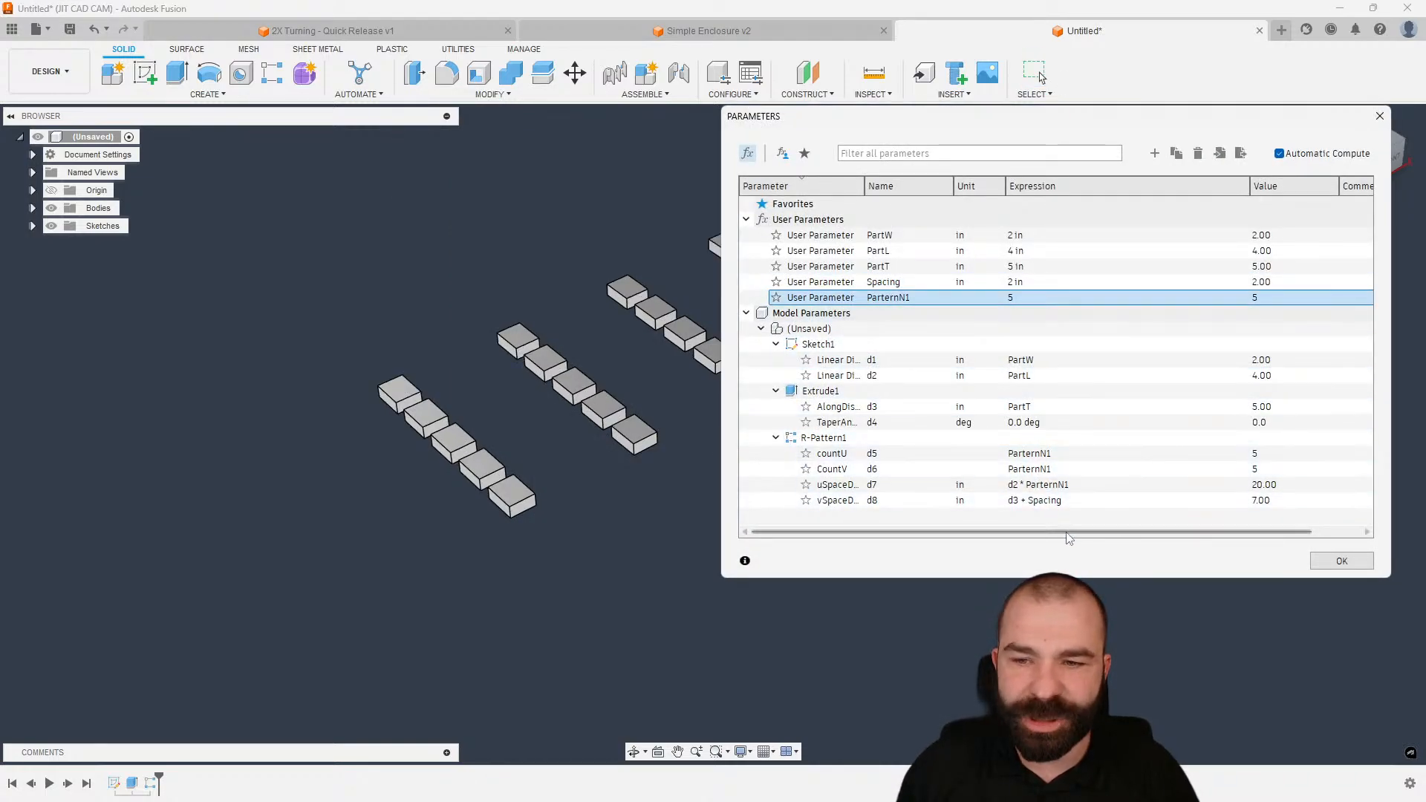
{"action": "left_click", "coordinate": [1342, 560]}
- Return to the Manufacture workspace, regenerate the Face toolpath with its linear pattern, and display the patterned result
{"action": "left_click", "coordinate": [49, 71]}
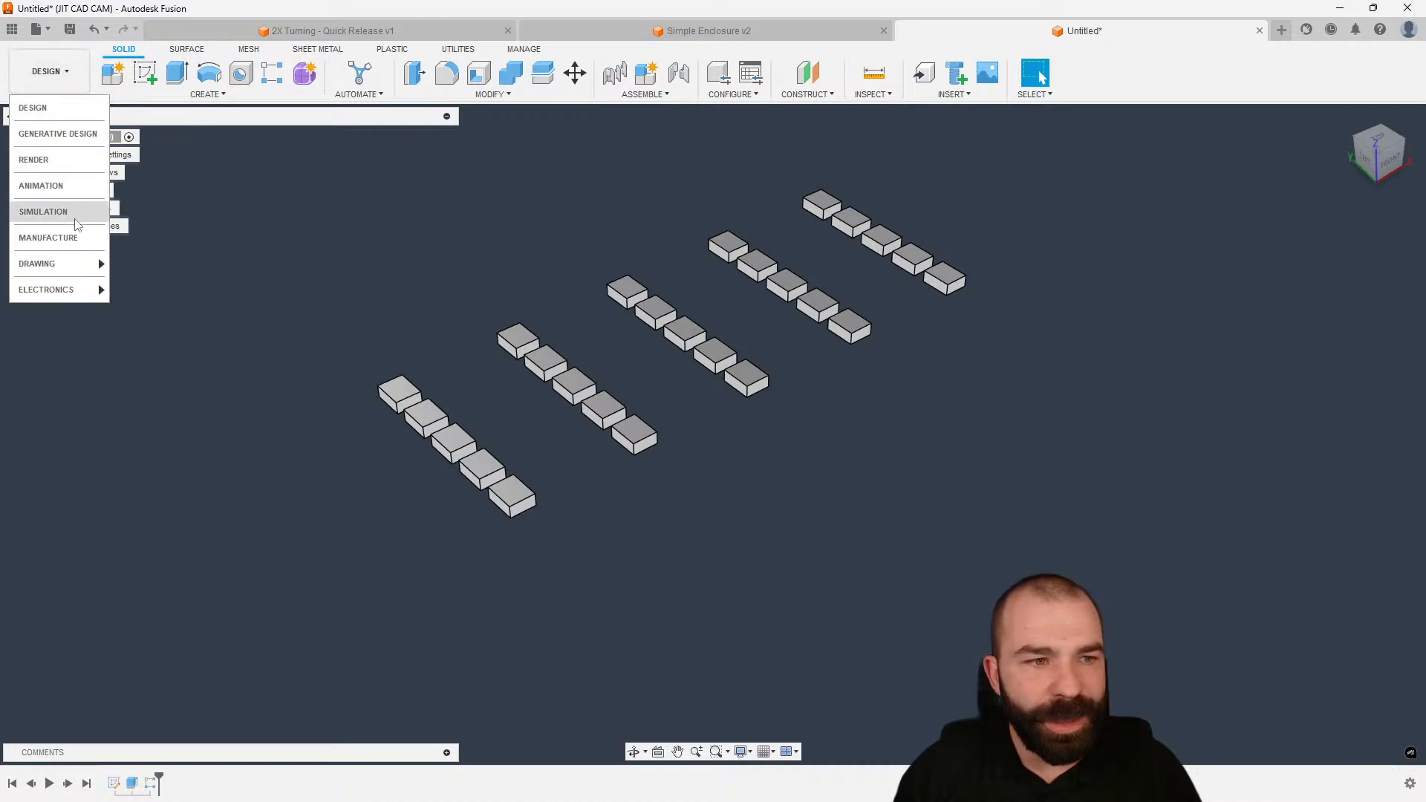
{"action": "left_click", "coordinate": [98, 257]}
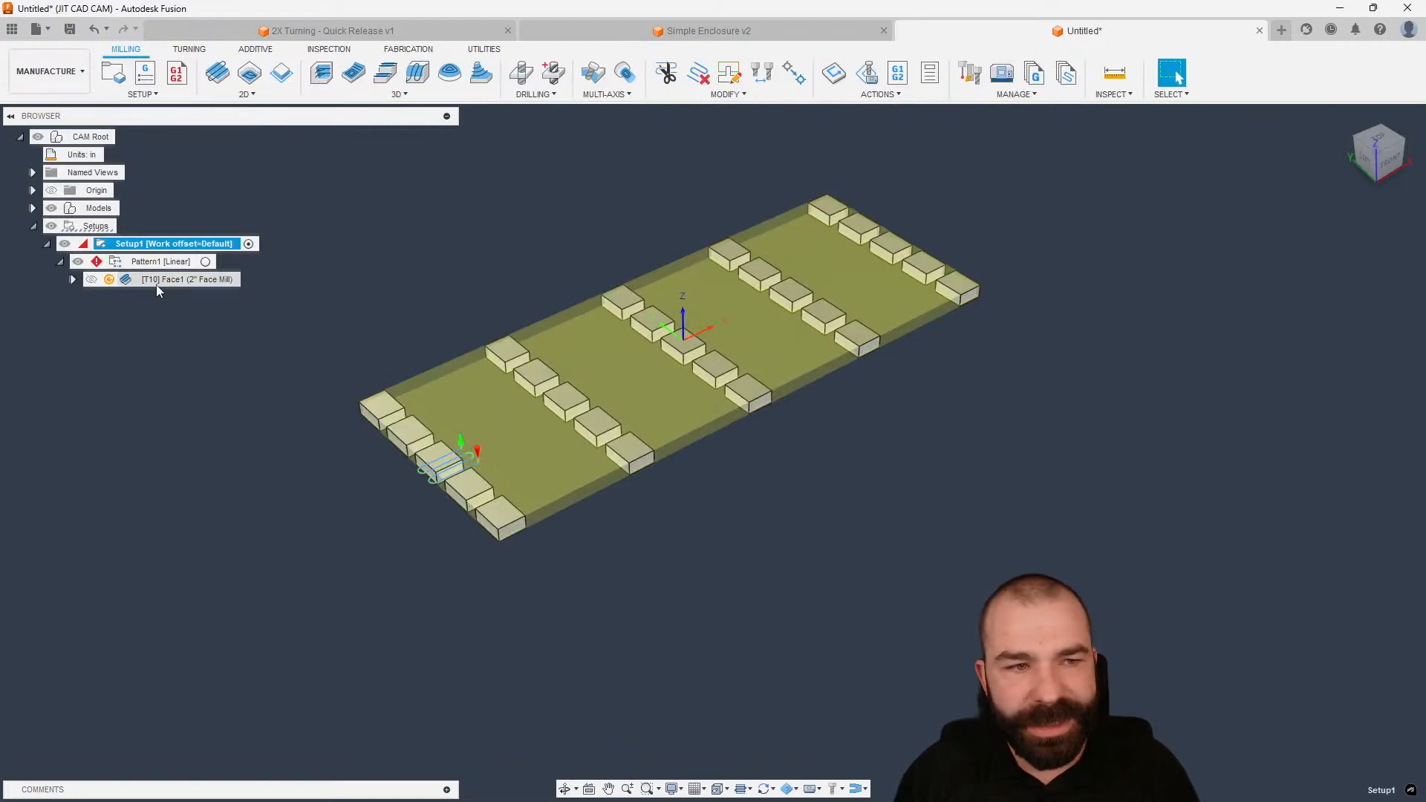
{"action": "left_click", "coordinate": [135, 281]}
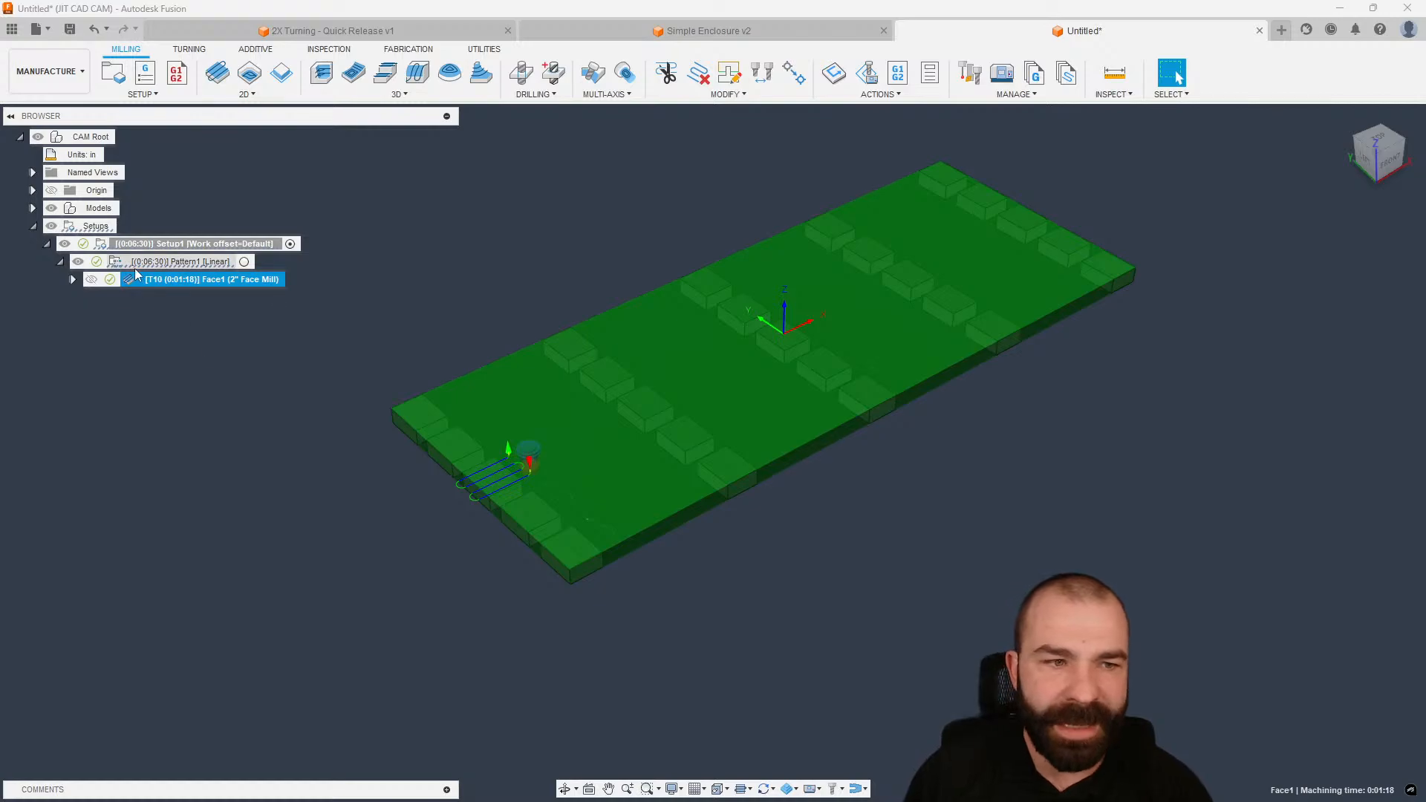
{"action": "left_click", "coordinate": [135, 267]}
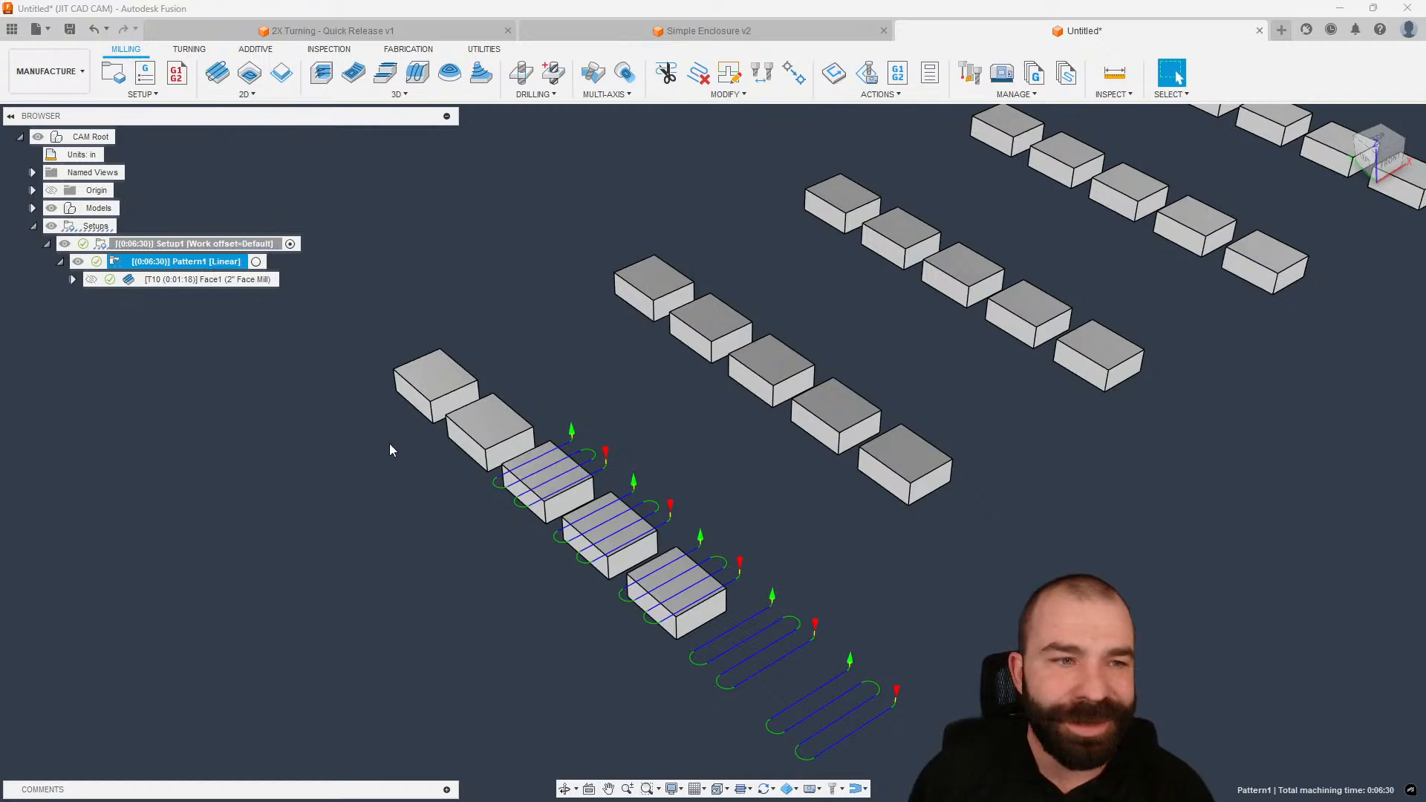
- Replace the Face operation's stock contour with the top outline of the front end block in the nearest row
{"action": "double_click", "coordinate": [208, 279]}
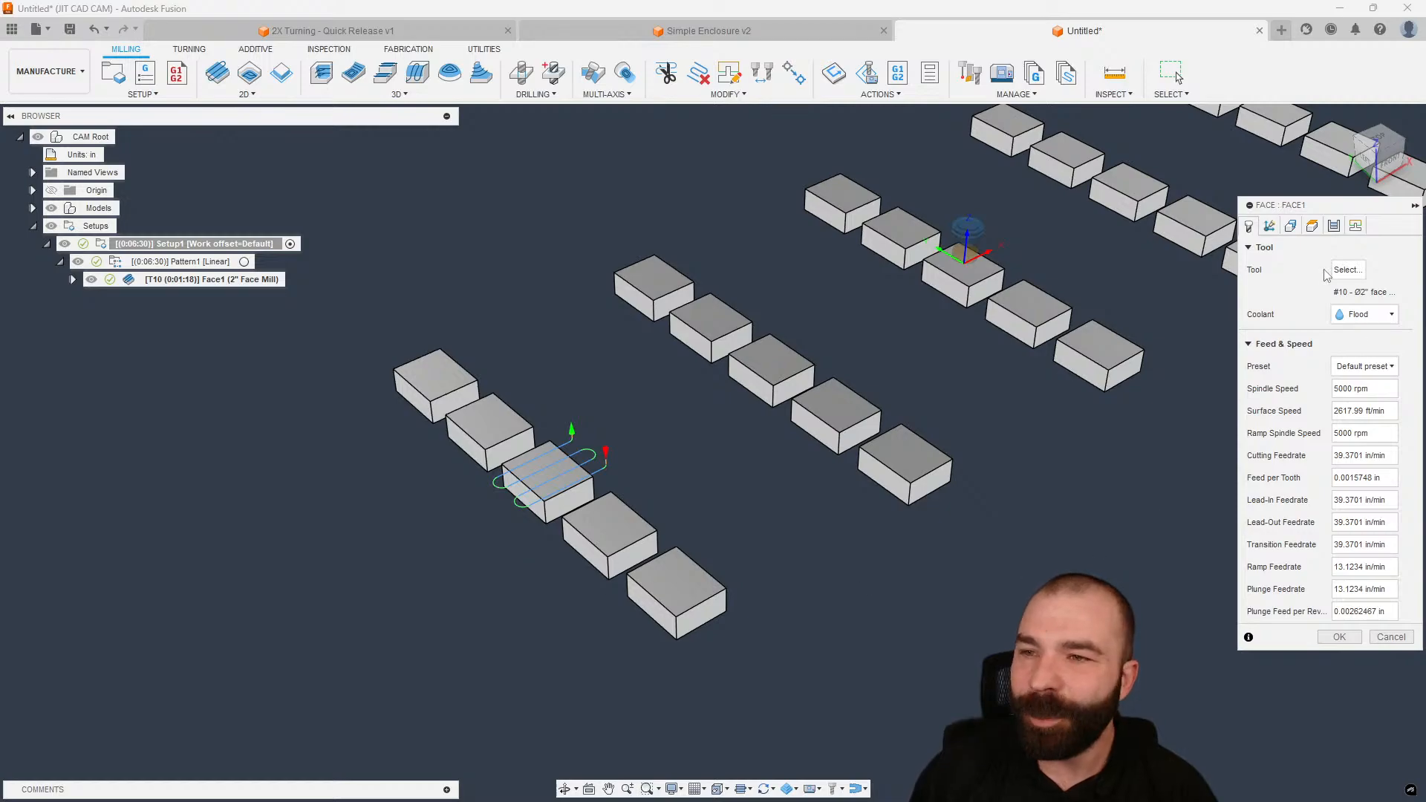
{"action": "left_click", "coordinate": [1291, 227]}
{"action": "left_click", "coordinate": [1371, 270]}
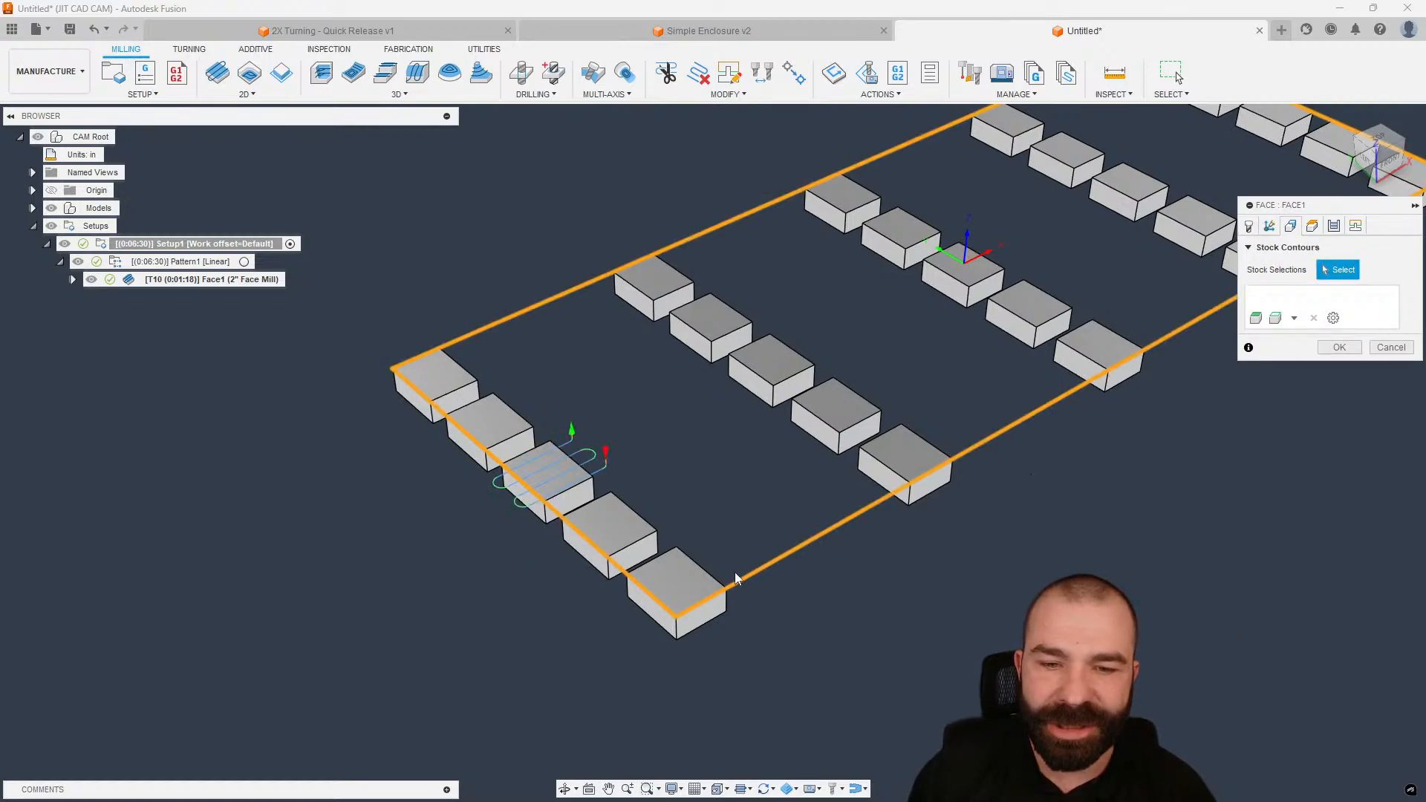
{"action": "left_click", "coordinate": [713, 591]}
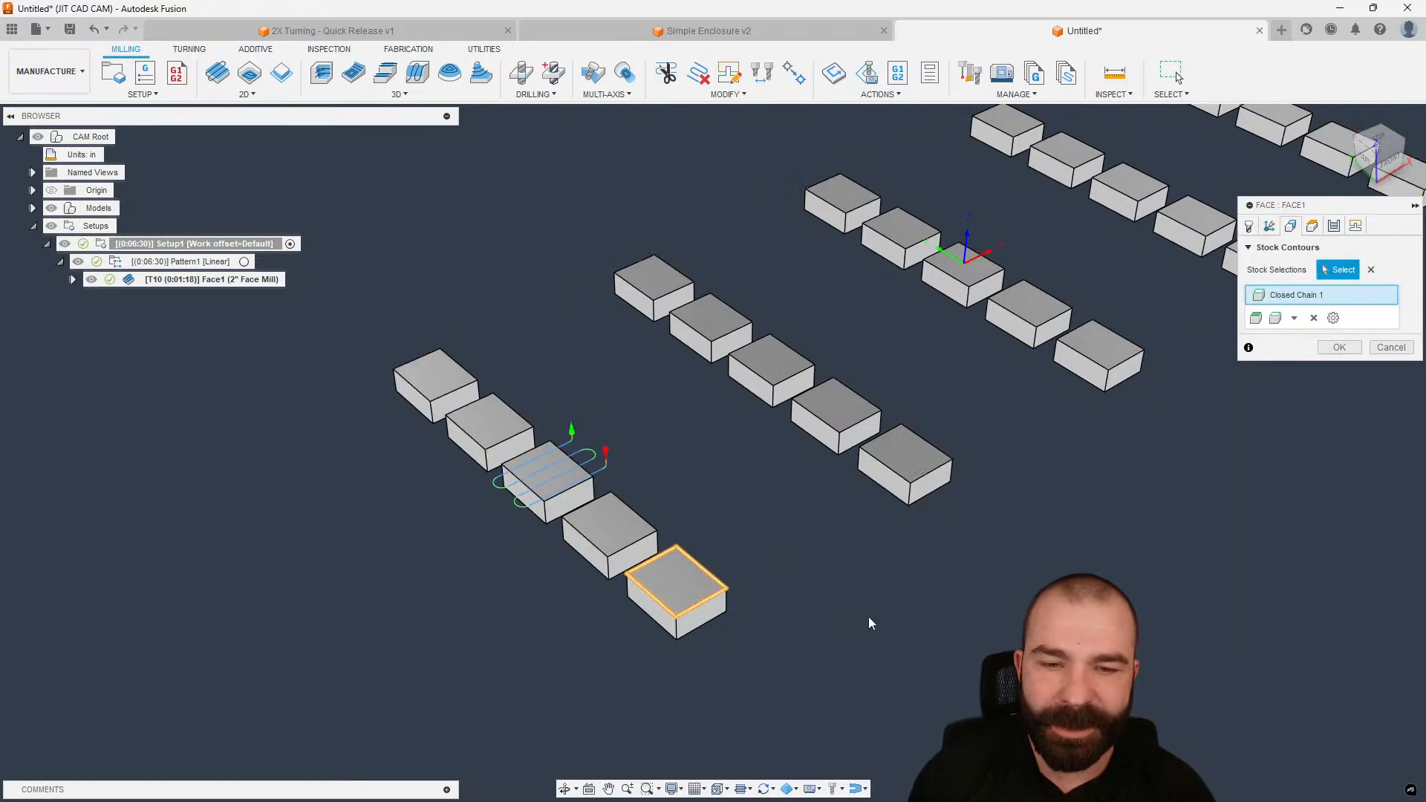
{"action": "left_click", "coordinate": [1339, 347]}
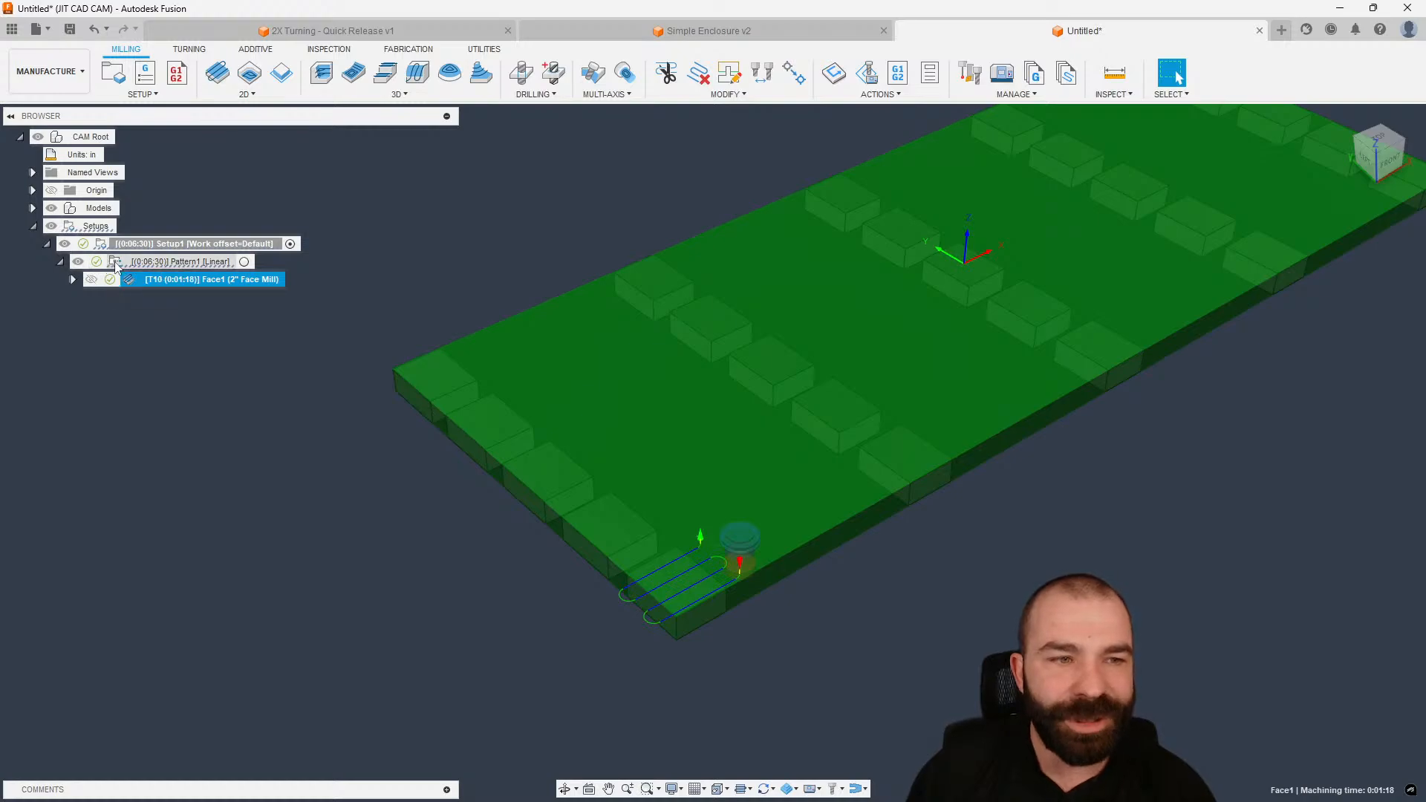
- Turn off Flip Direction 1 in the linear pattern so the Face toolpaths run back along the nearest row
{"action": "left_click", "coordinate": [117, 266]}
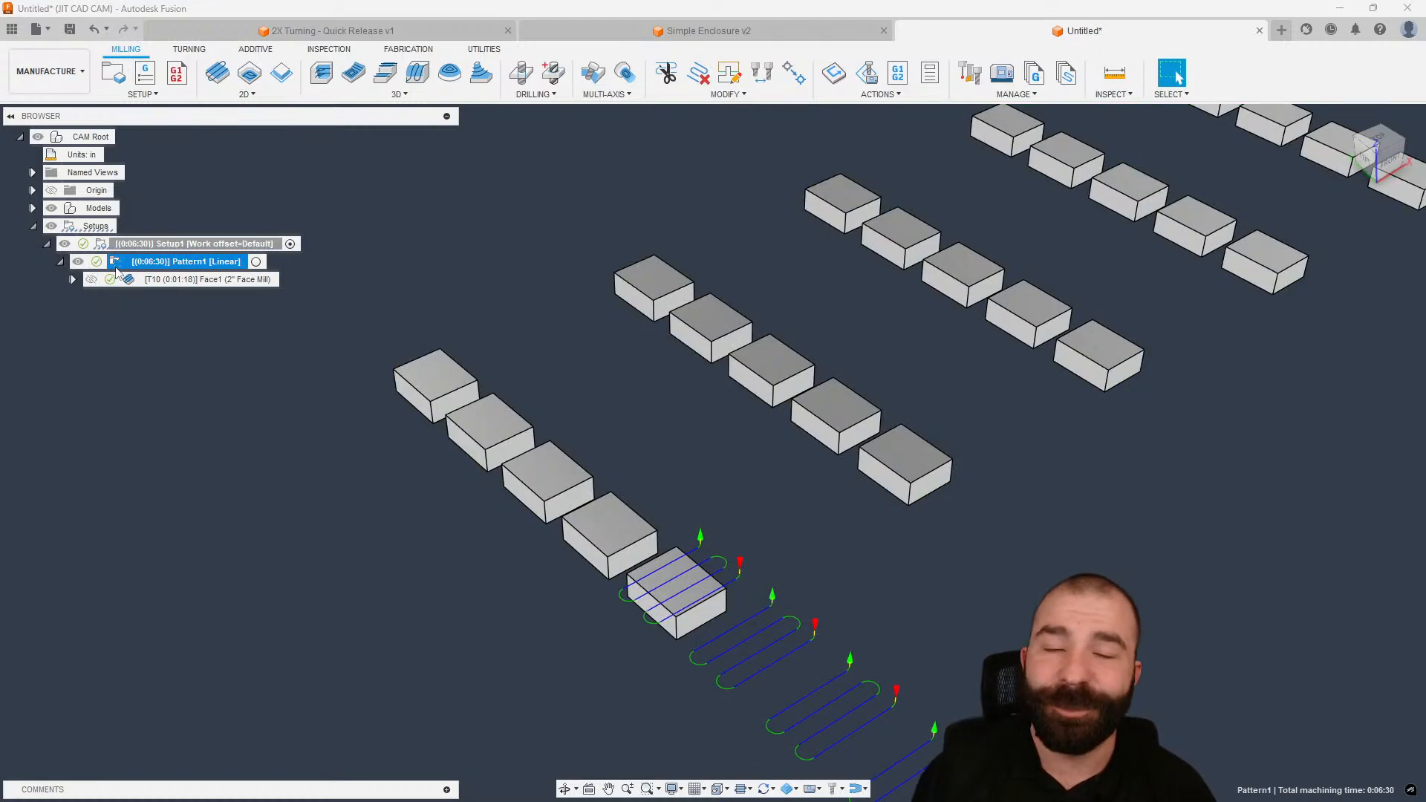
{"action": "double_click", "coordinate": [116, 266]}
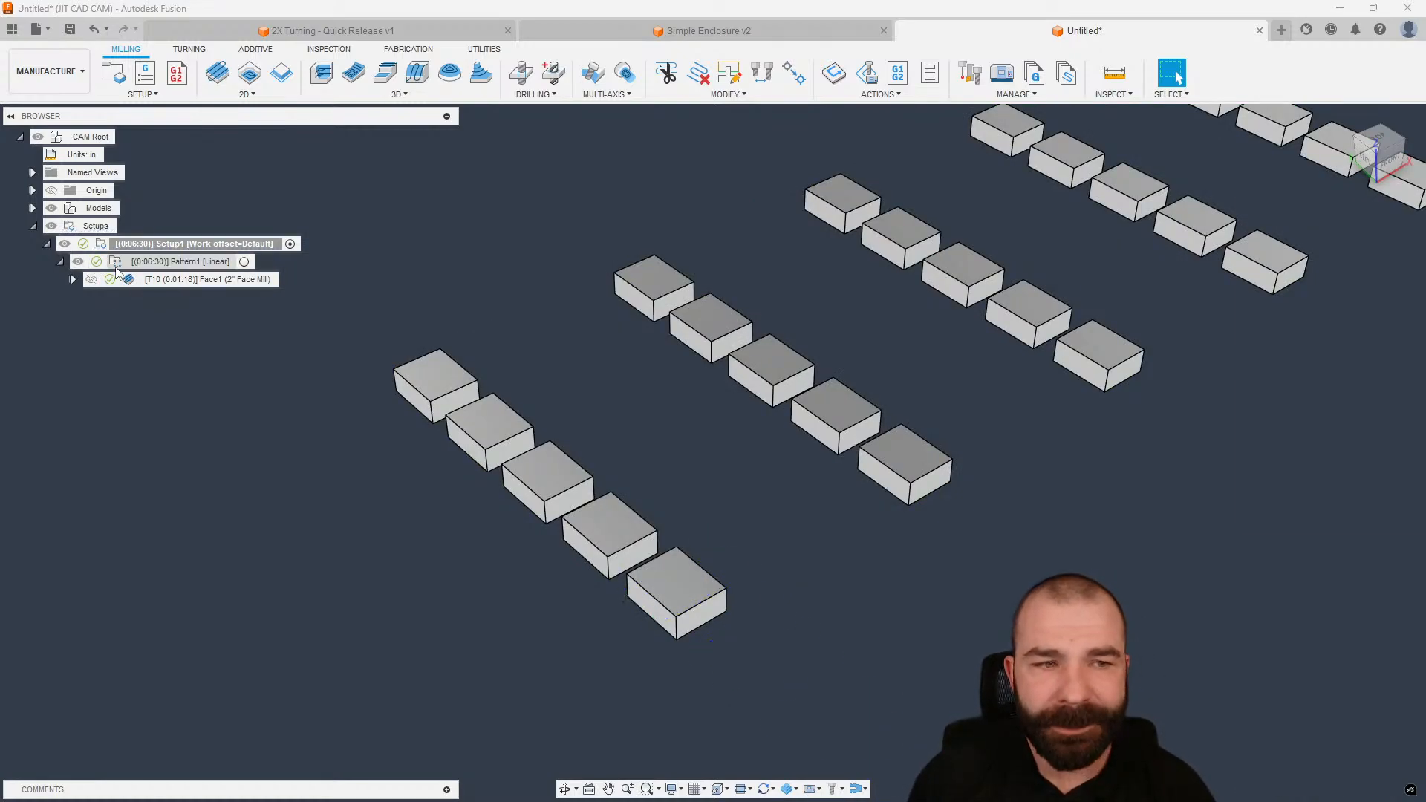
{"action": "left_click", "coordinate": [1335, 336]}
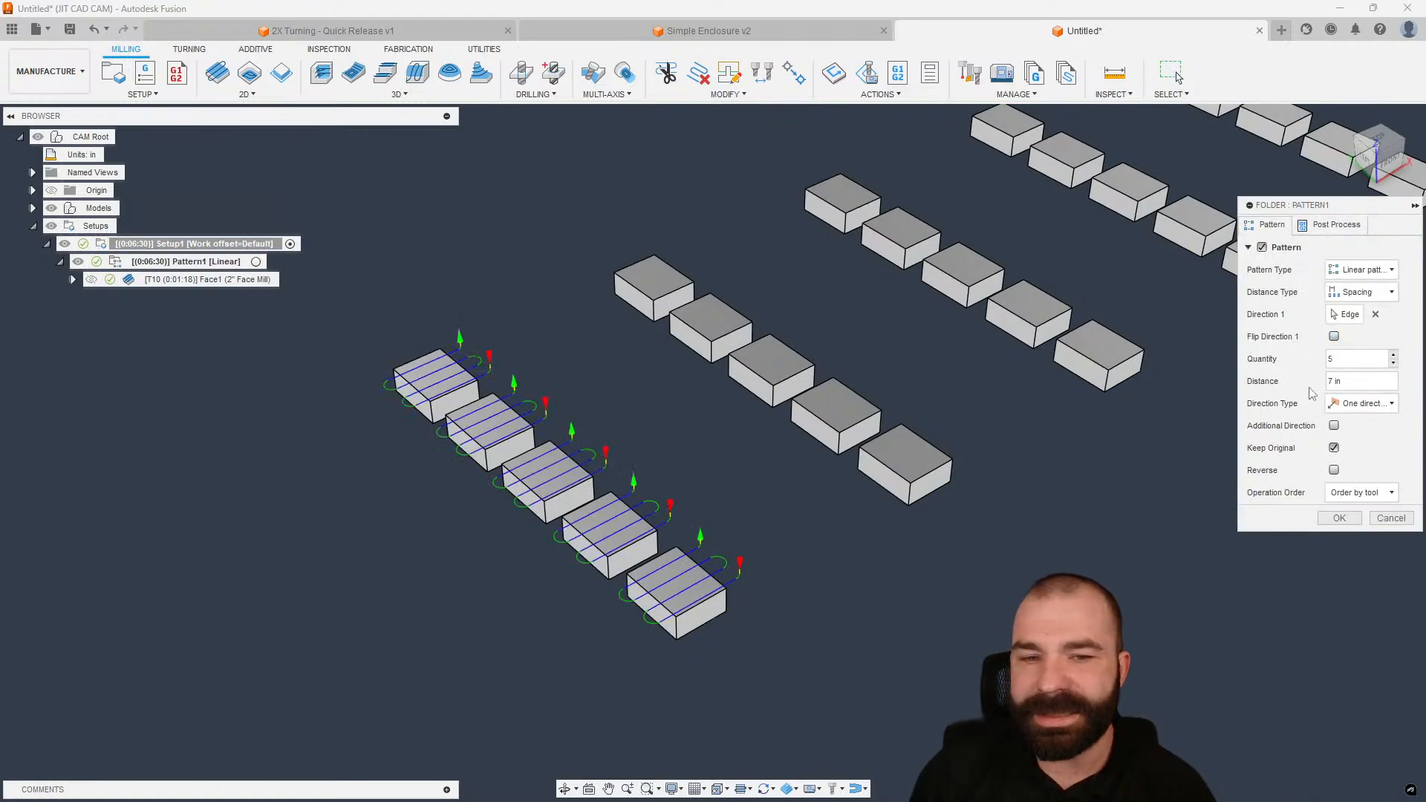
{"action": "left_click", "coordinate": [1342, 518]}
{"action": "scroll", "coordinate": [631, 649], "scroll_direction": "down", "scroll_amount": 3}
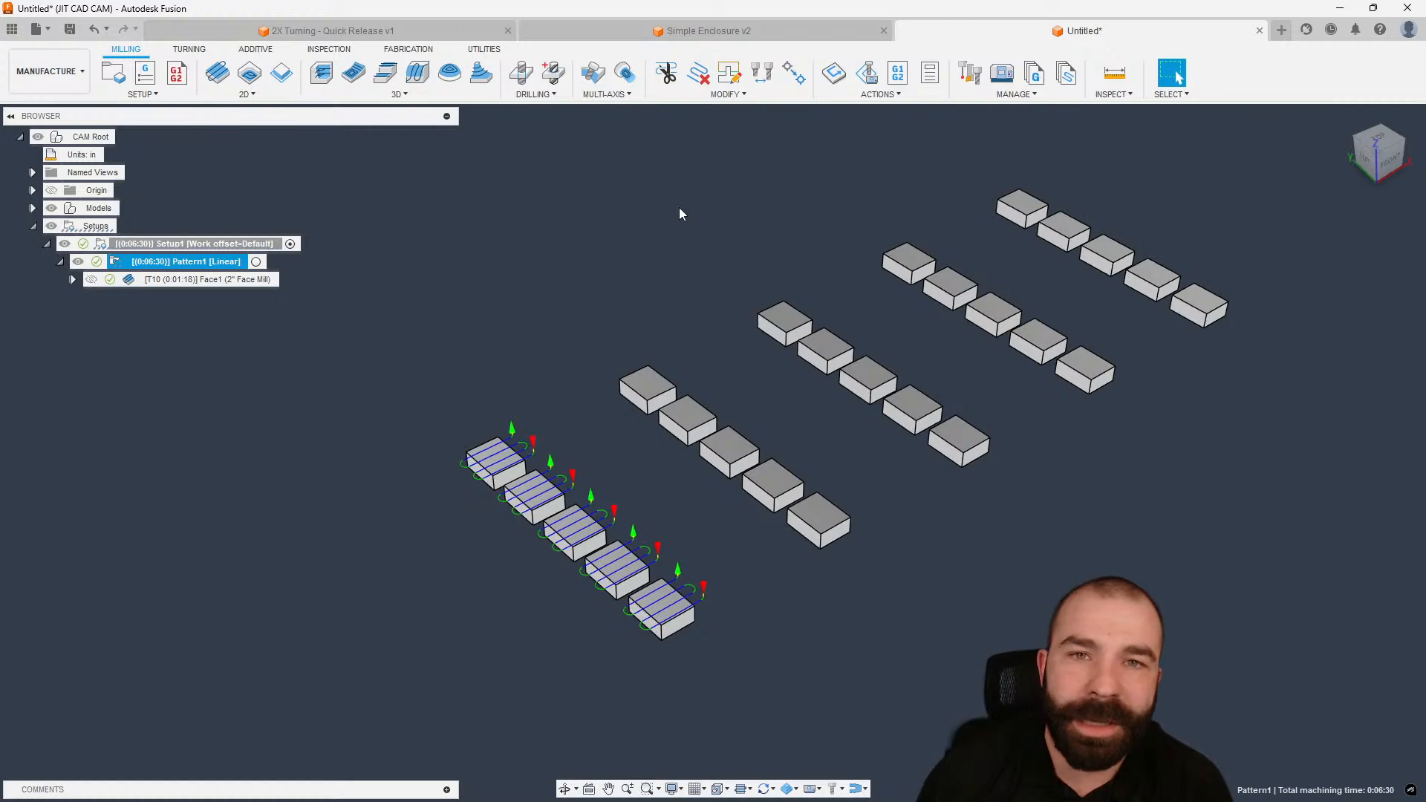
- Switch to the Simple Enclosure v2 document and start a new setup with Milling as the operation type
{"action": "left_click", "coordinate": [699, 33]}
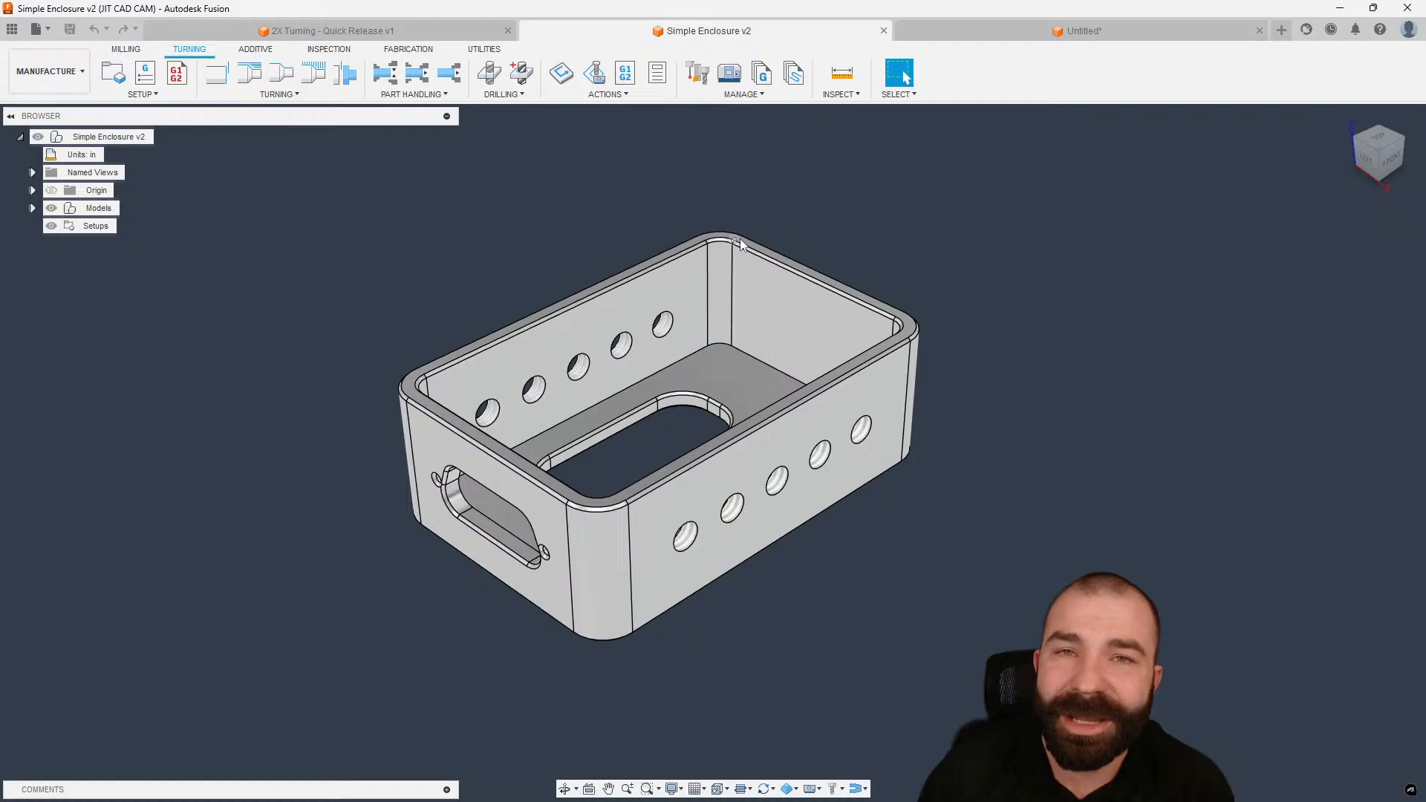
{"action": "left_click", "coordinate": [120, 77]}
{"action": "left_click", "coordinate": [1367, 332]}
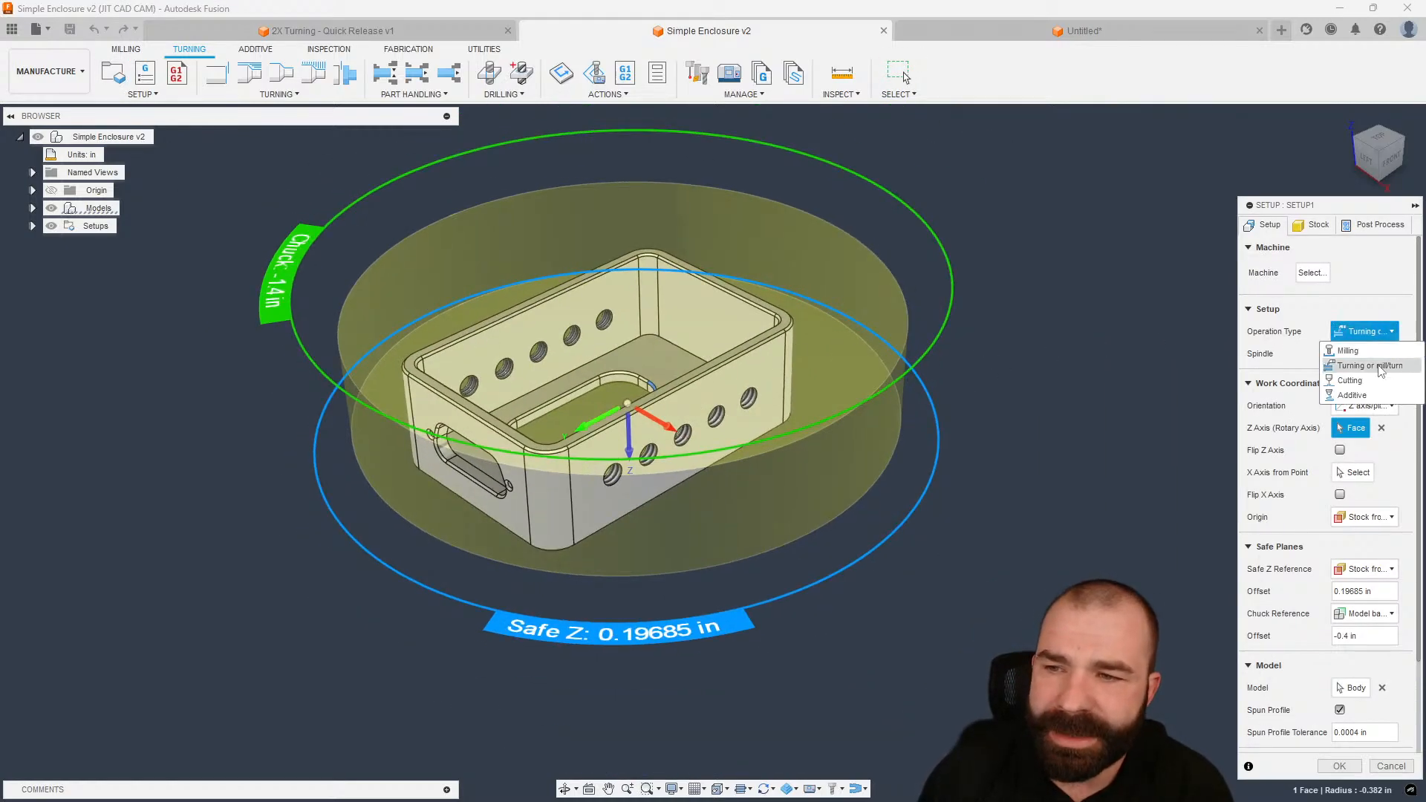
{"action": "left_click", "coordinate": [1353, 347]}
- Orient the setup by Z axis/plane, with the long side face holding five holes as Z, and create it
{"action": "left_click", "coordinate": [1363, 384]}
{"action": "left_click", "coordinate": [1363, 418]}
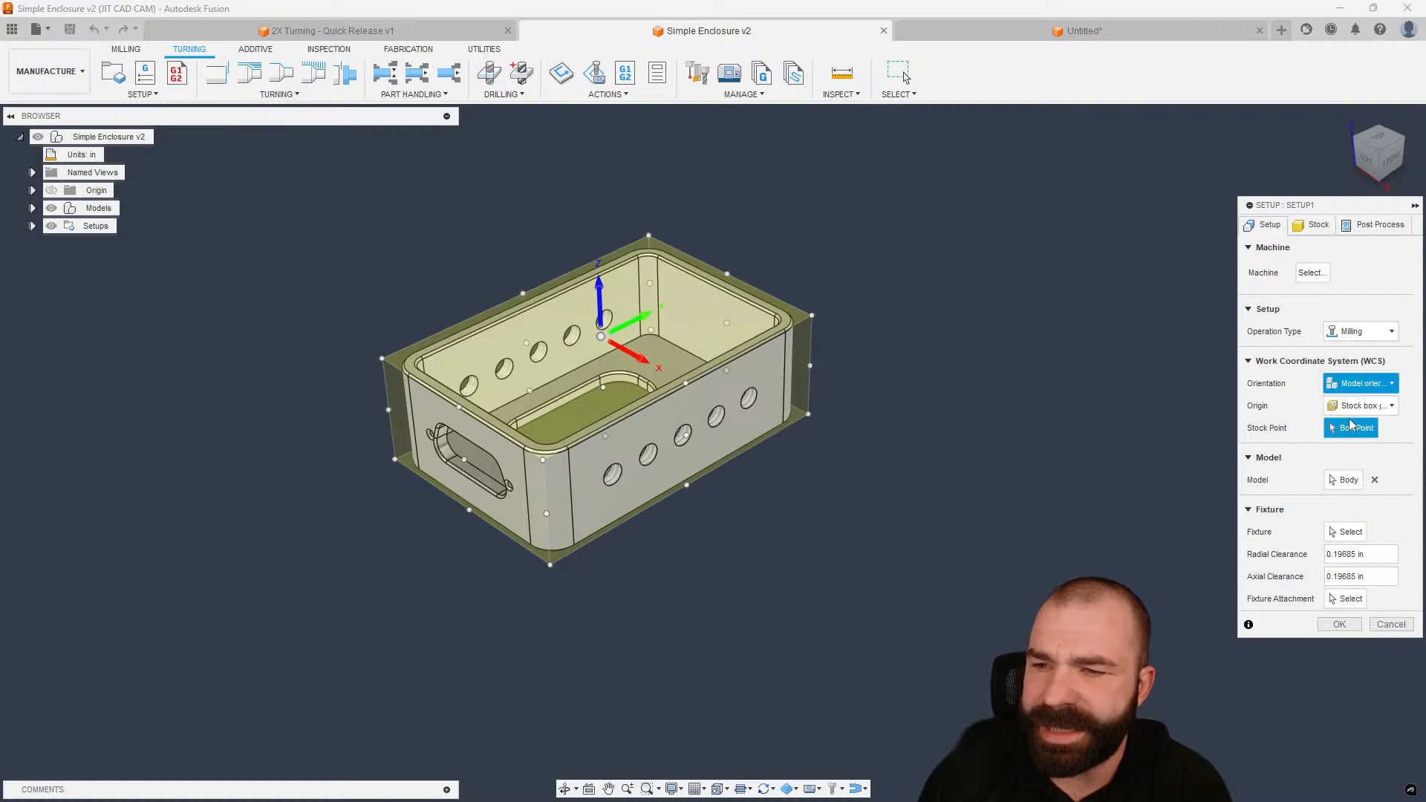
{"action": "left_click", "coordinate": [758, 423]}
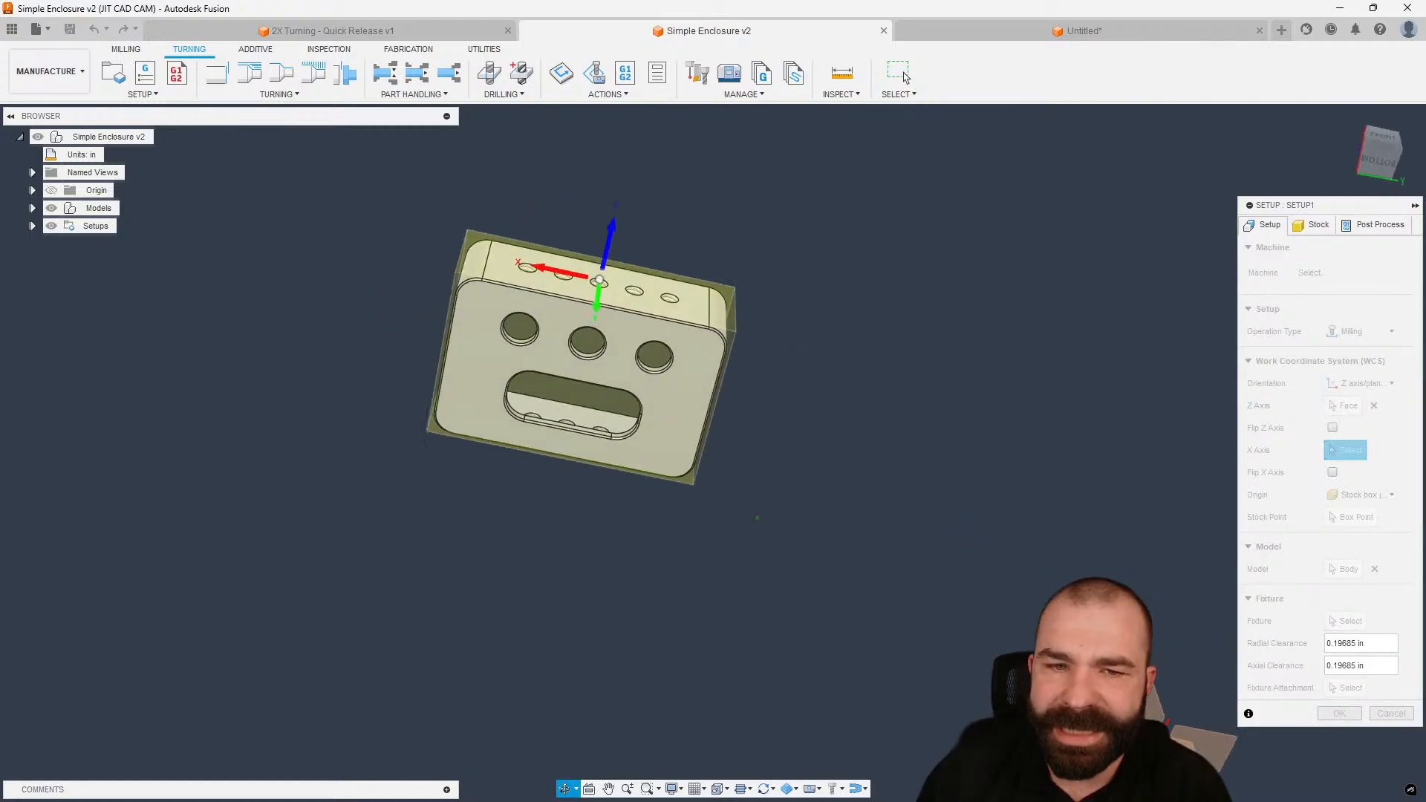
{"action": "left_click", "coordinate": [1334, 712]}
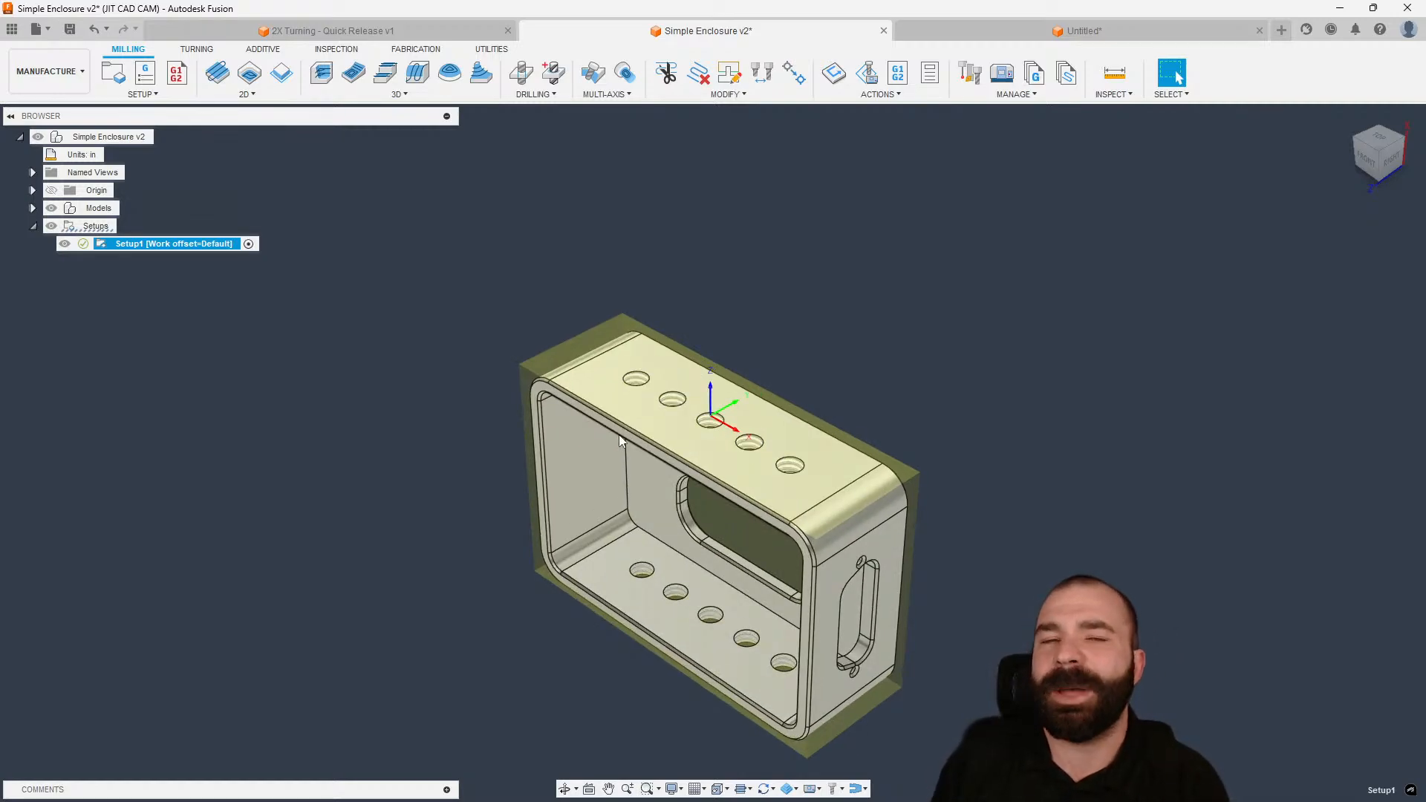
- Start a Drill operation and choose the 1/2" 90° spot drill from the Simple Enclosure v2 tools
{"action": "left_click", "coordinate": [551, 95]}
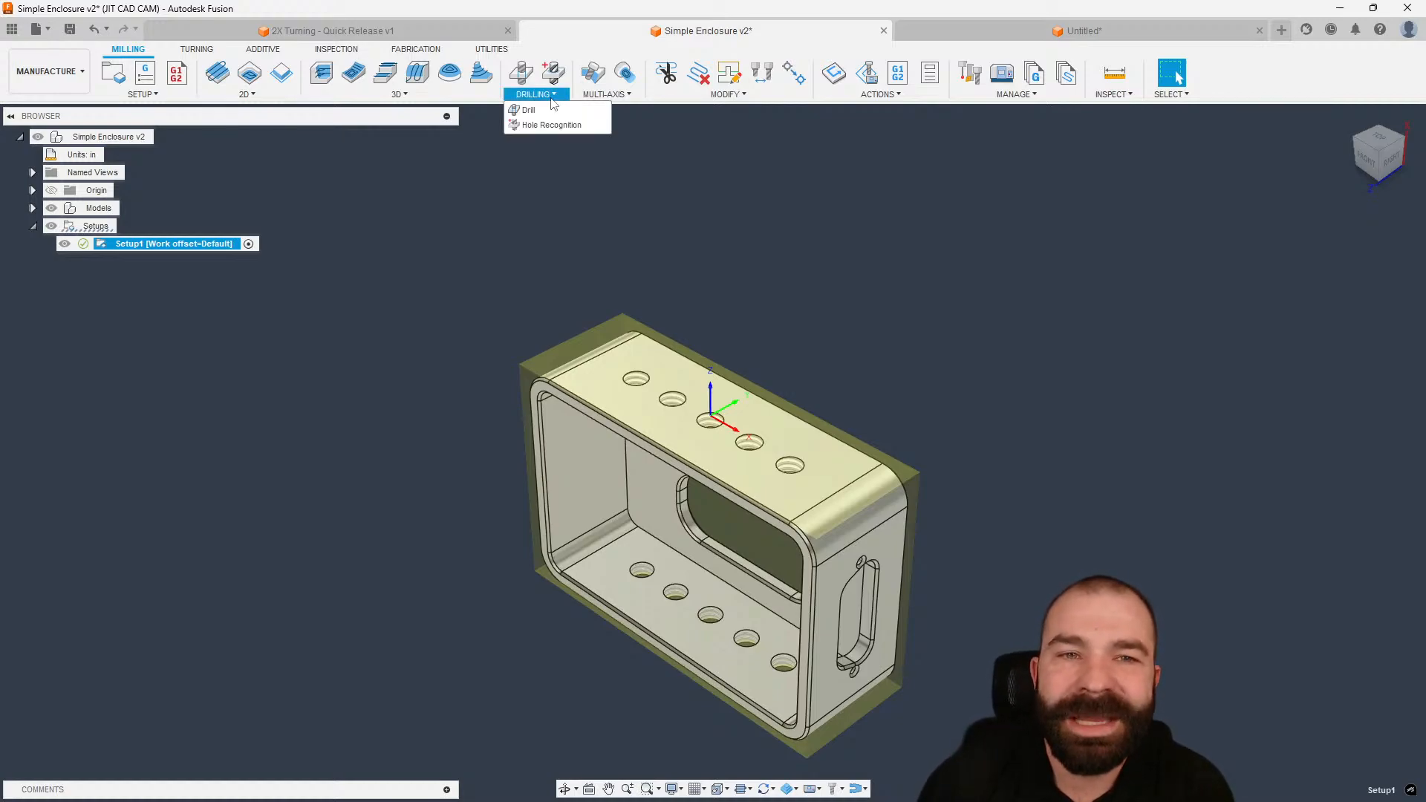
{"action": "left_click", "coordinate": [529, 110]}
{"action": "left_click", "coordinate": [1354, 272]}
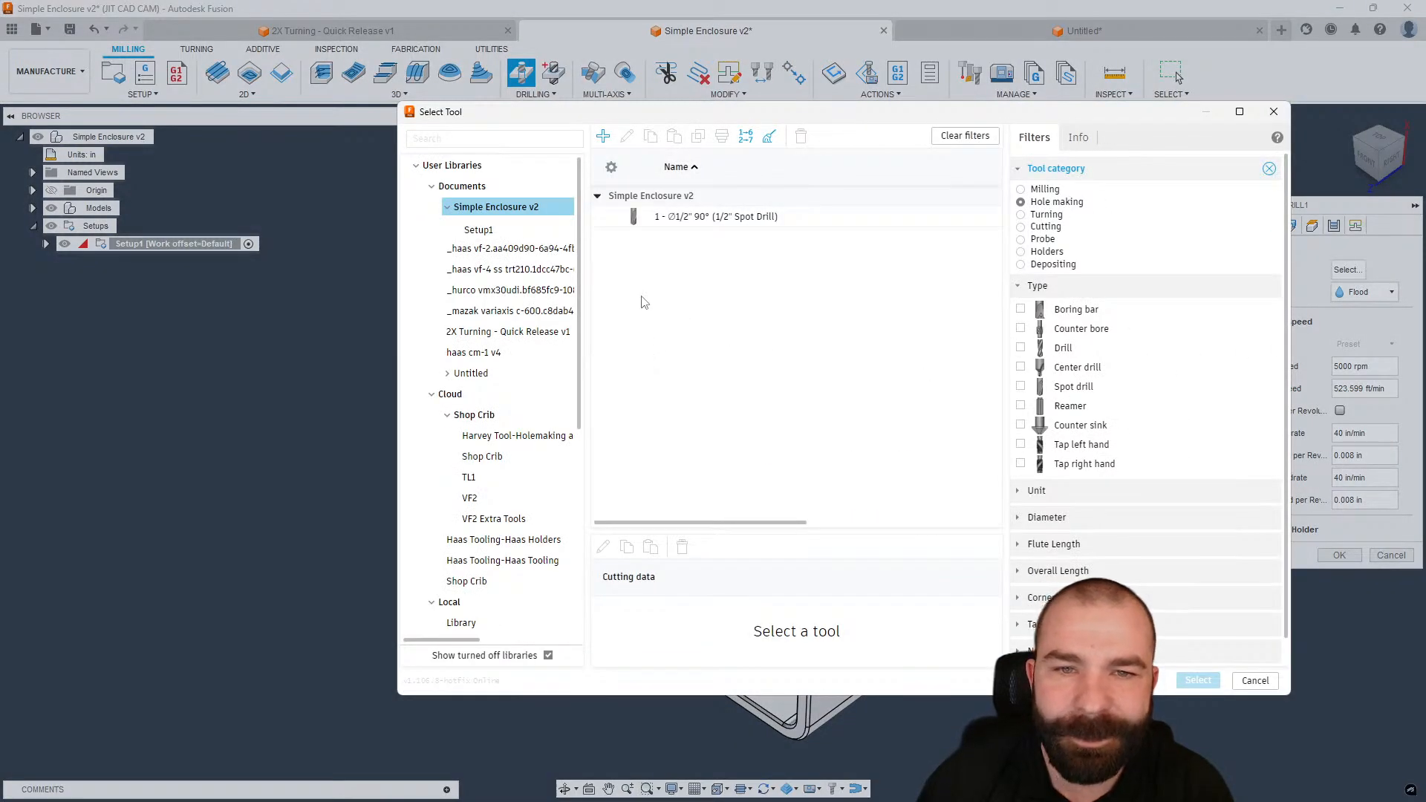
{"action": "left_click", "coordinate": [664, 221]}
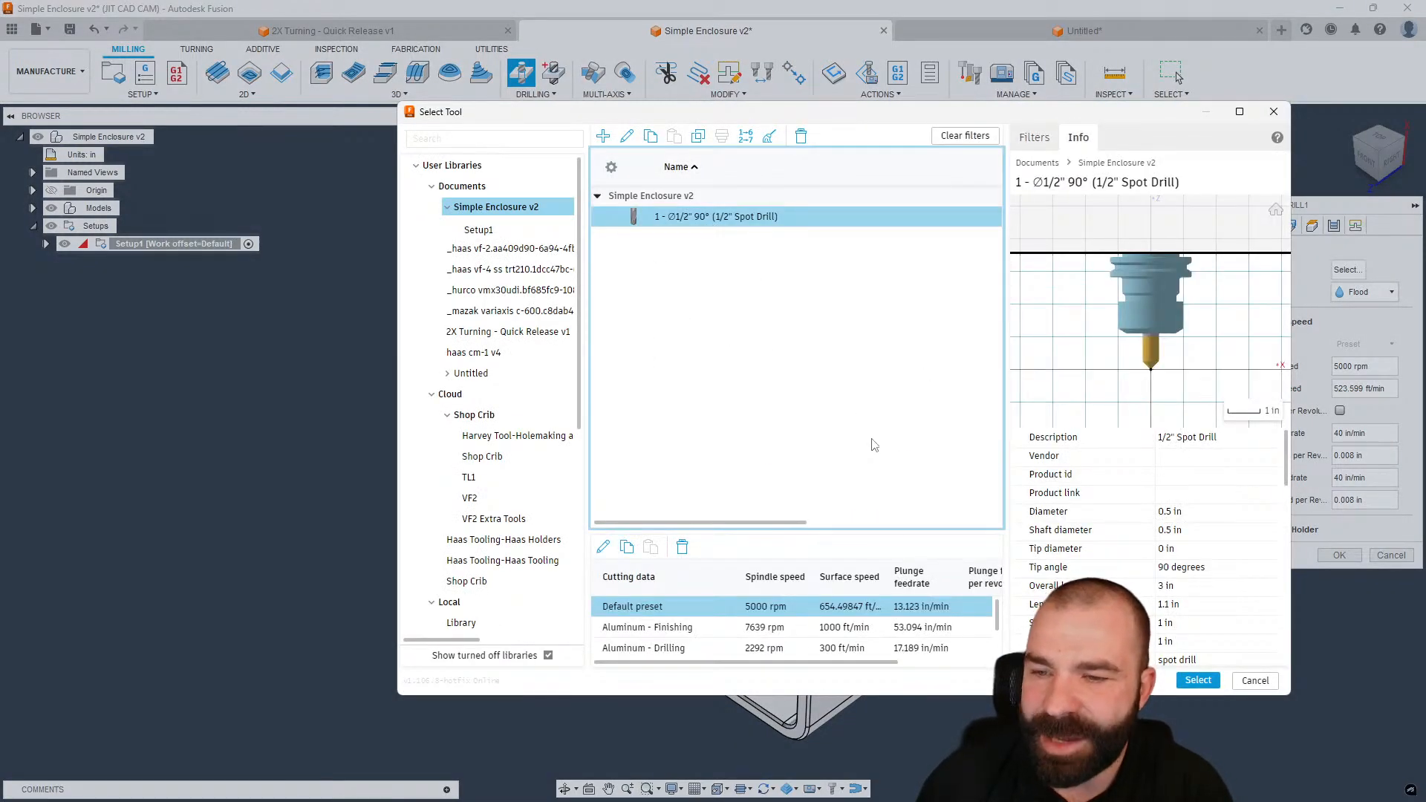
- Set the spot drill's tip diameter to 0.045 in and assign the edited tool to the Drill operation
{"action": "right_click", "coordinate": [724, 222]}
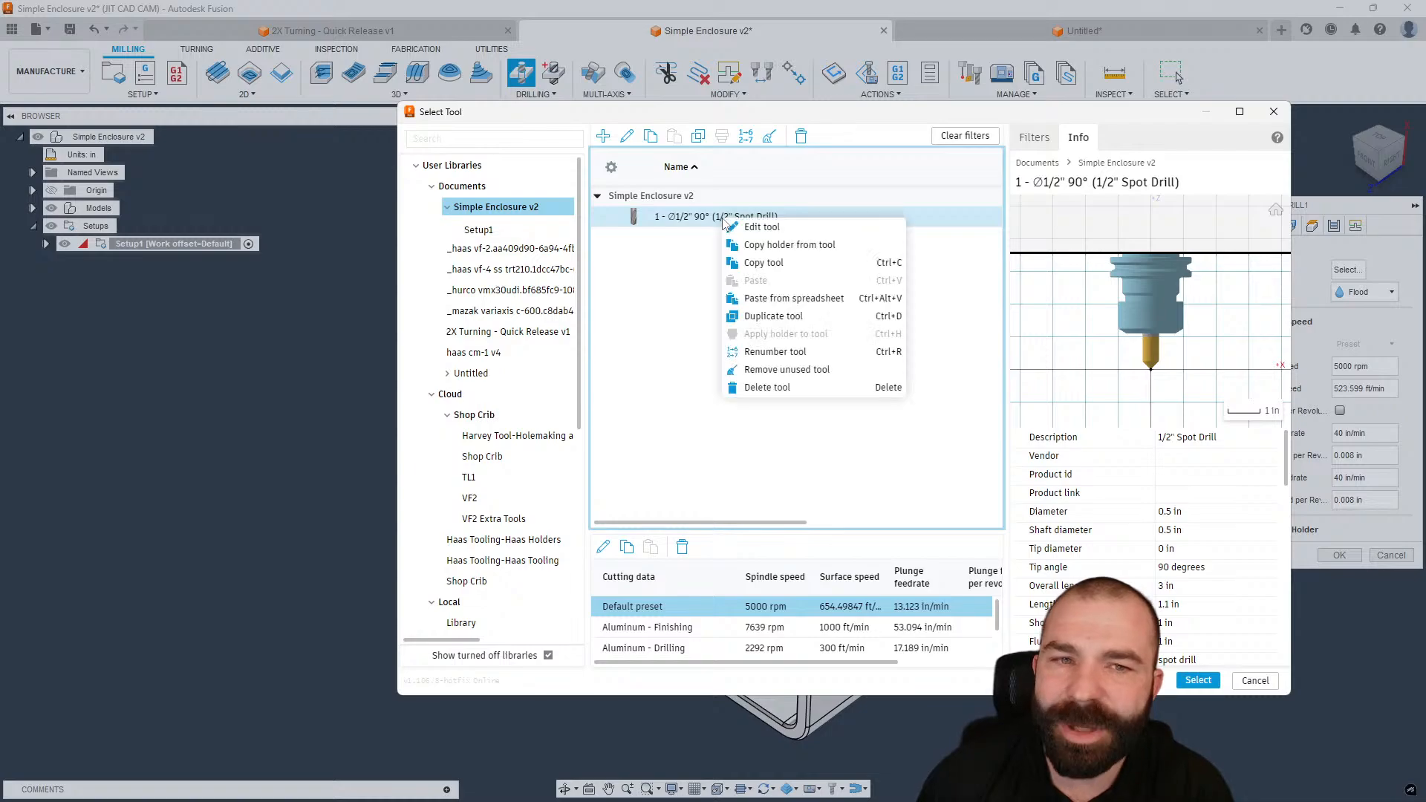
{"action": "left_click", "coordinate": [759, 227]}
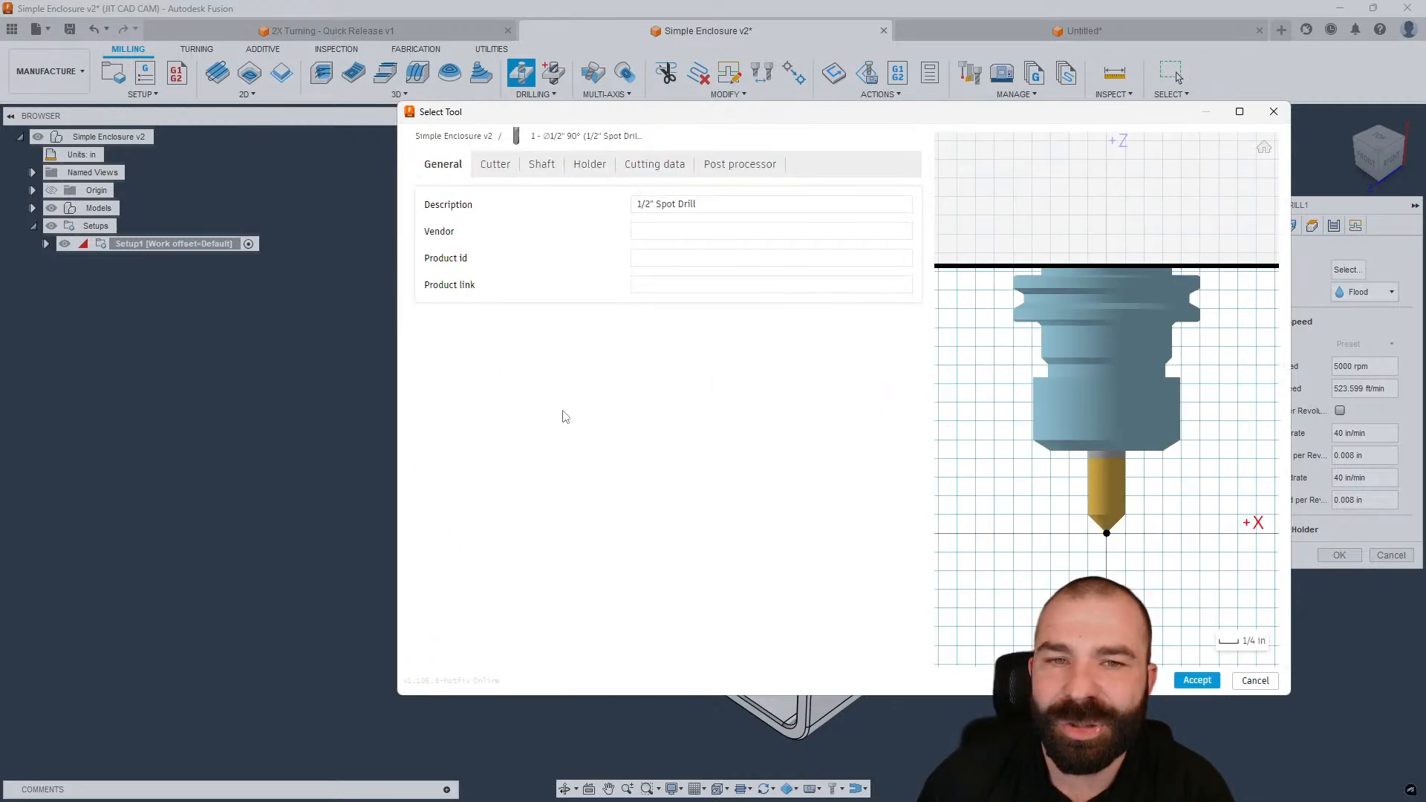
{"action": "left_click", "coordinate": [496, 164]}
{"action": "left_click", "coordinate": [579, 432]}
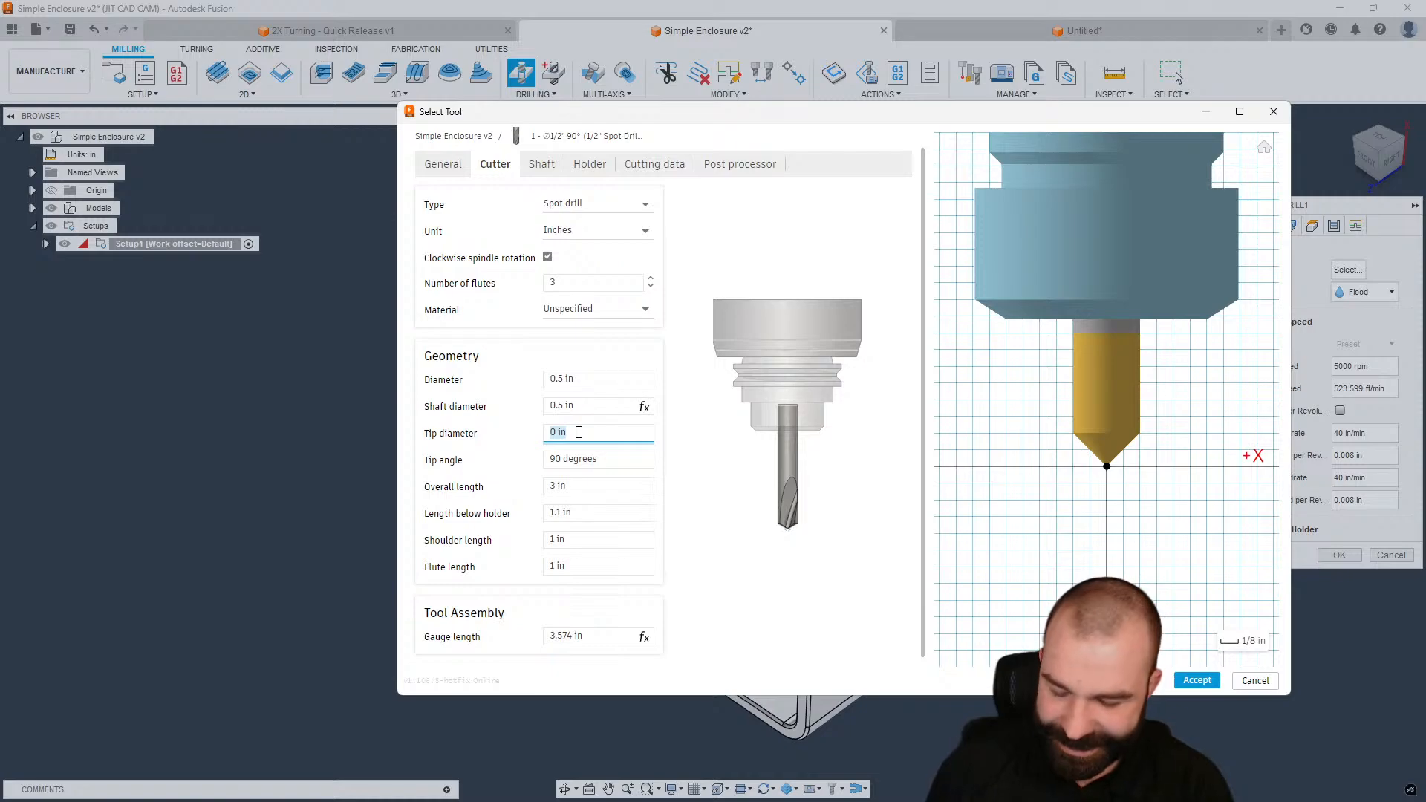
{"action": "type", "text": ".0"}
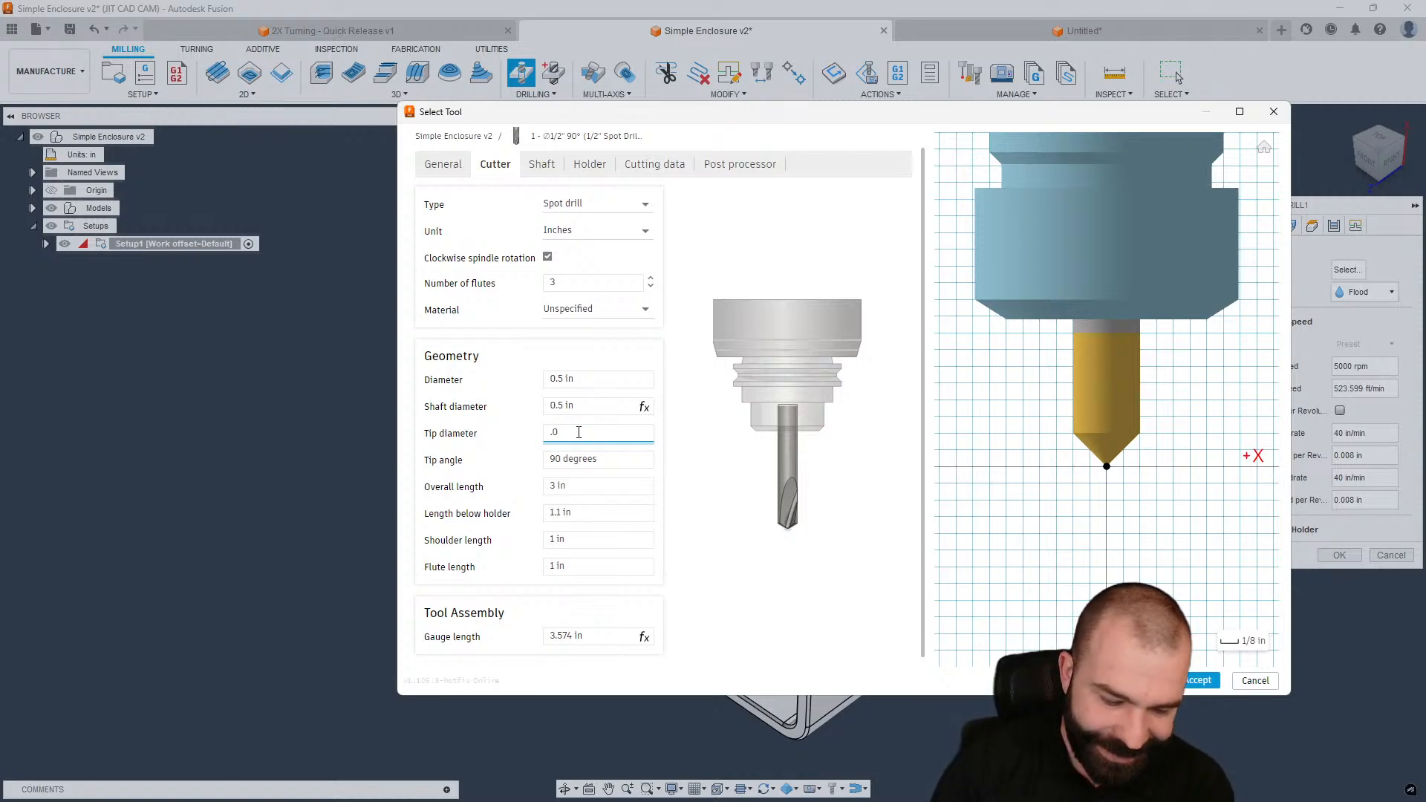
{"action": "type", "text": "4"}
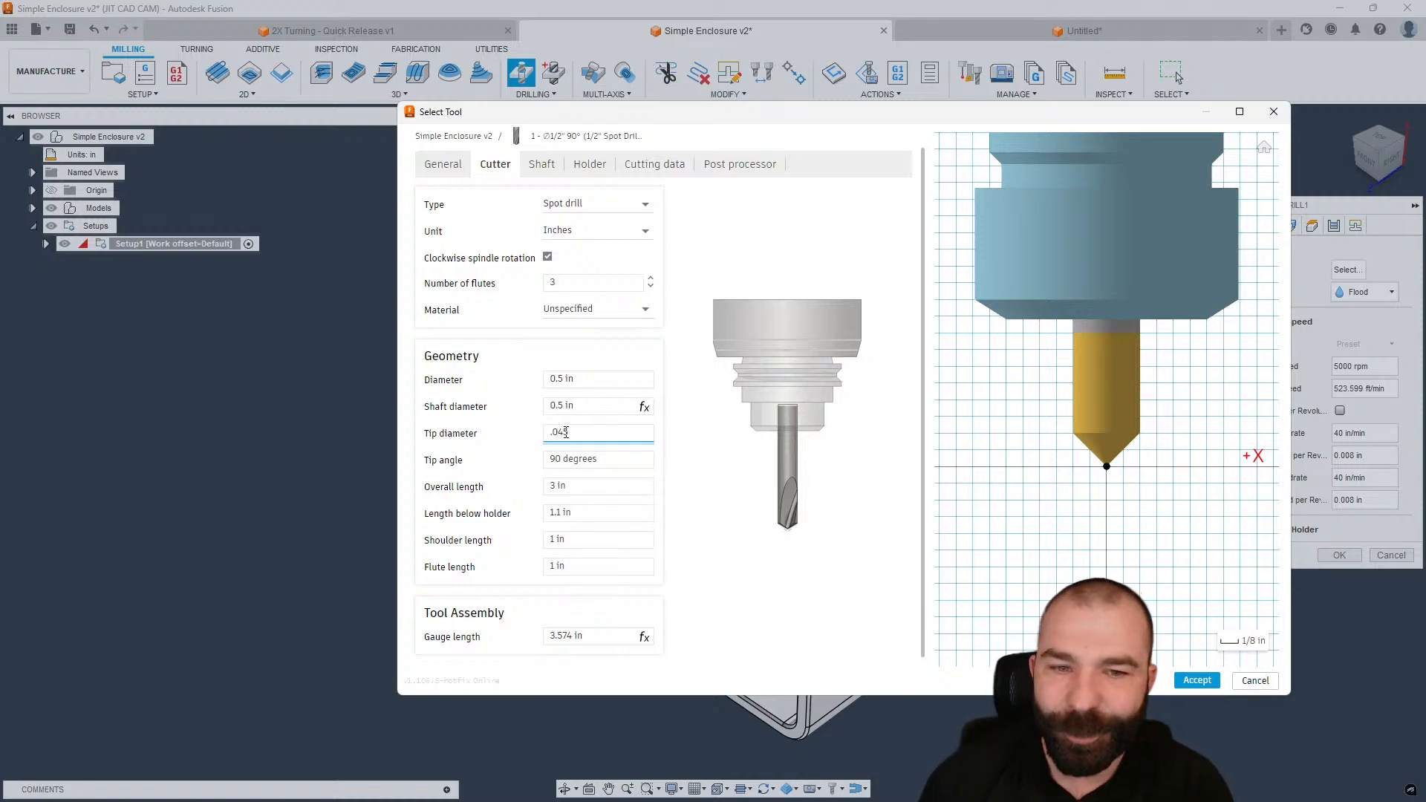
{"action": "type", "text": "5"}
{"action": "key", "text": "Return"}
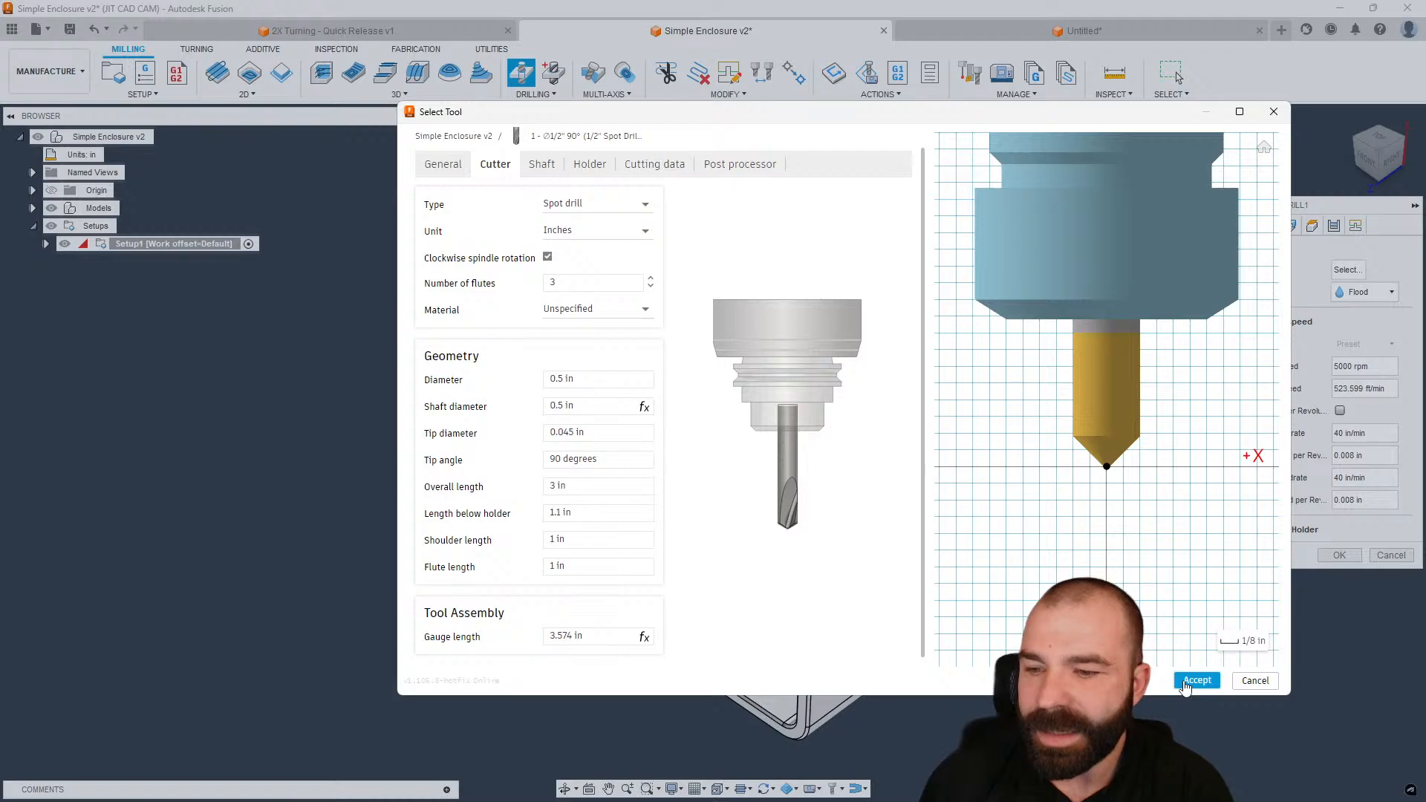
{"action": "left_click", "coordinate": [1186, 685]}
{"action": "left_click", "coordinate": [1193, 678]}
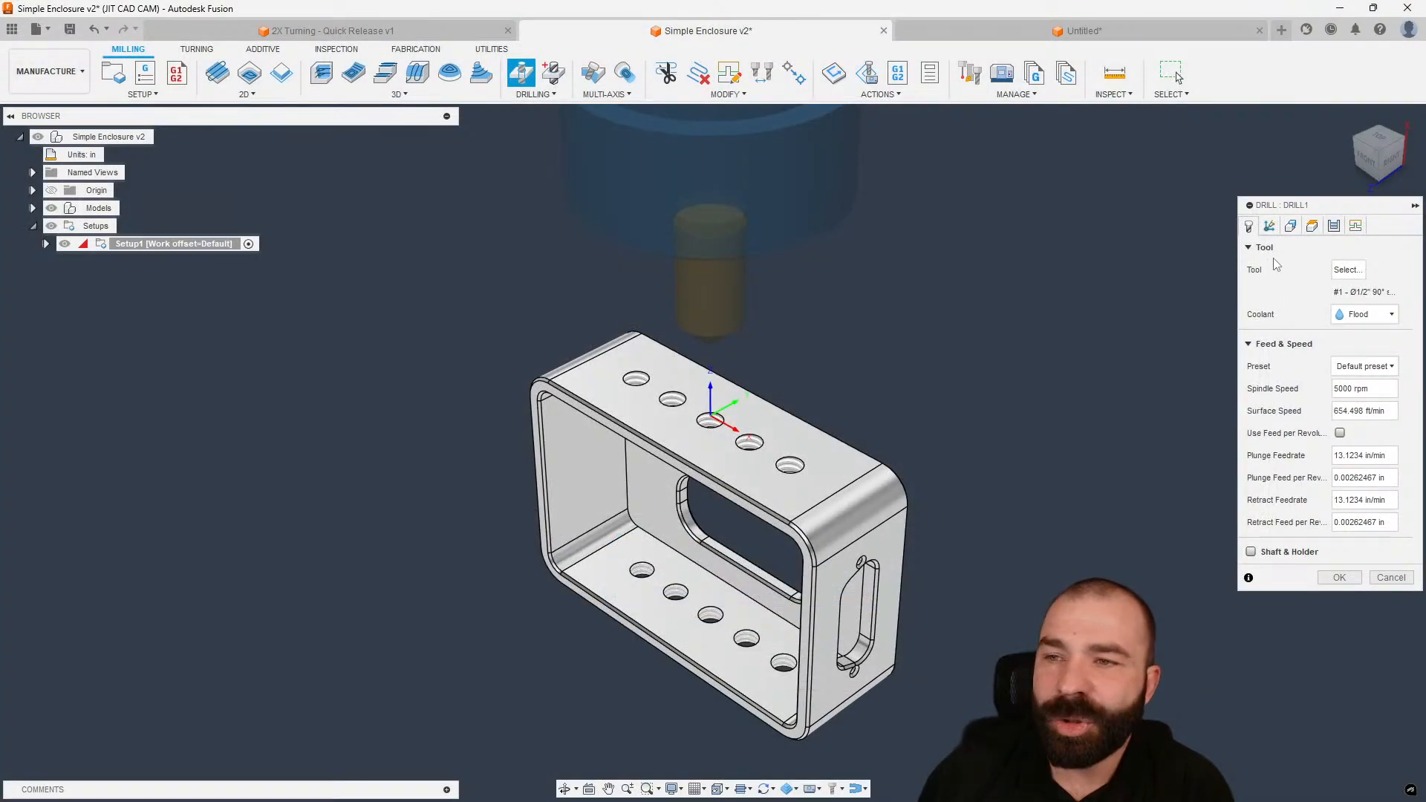
- Set the Drill operation's hole selection mode to Diameter Range
{"action": "left_click", "coordinate": [1291, 226]}
{"action": "left_click", "coordinate": [1335, 225]}
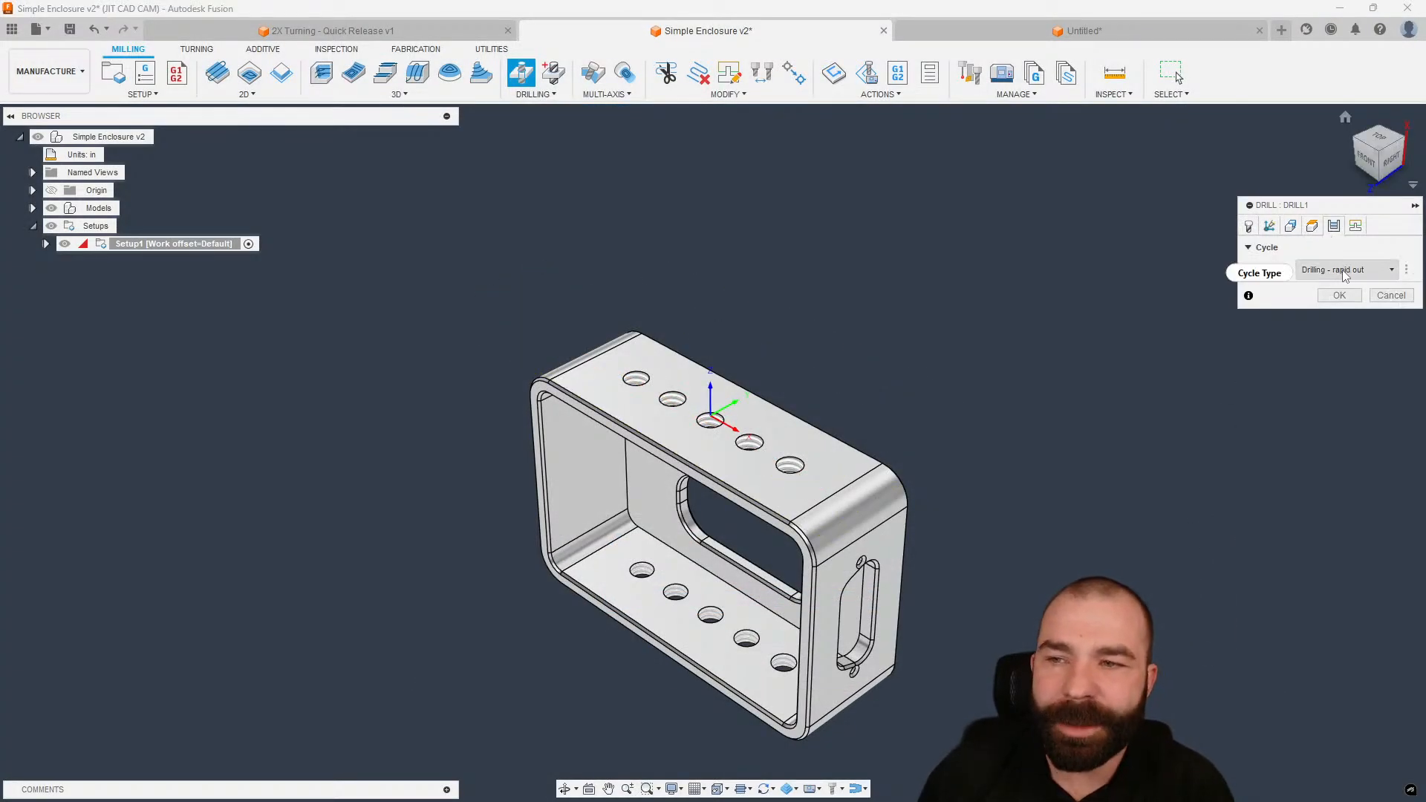
{"action": "left_click", "coordinate": [1290, 226]}
{"action": "left_click", "coordinate": [1270, 226]}
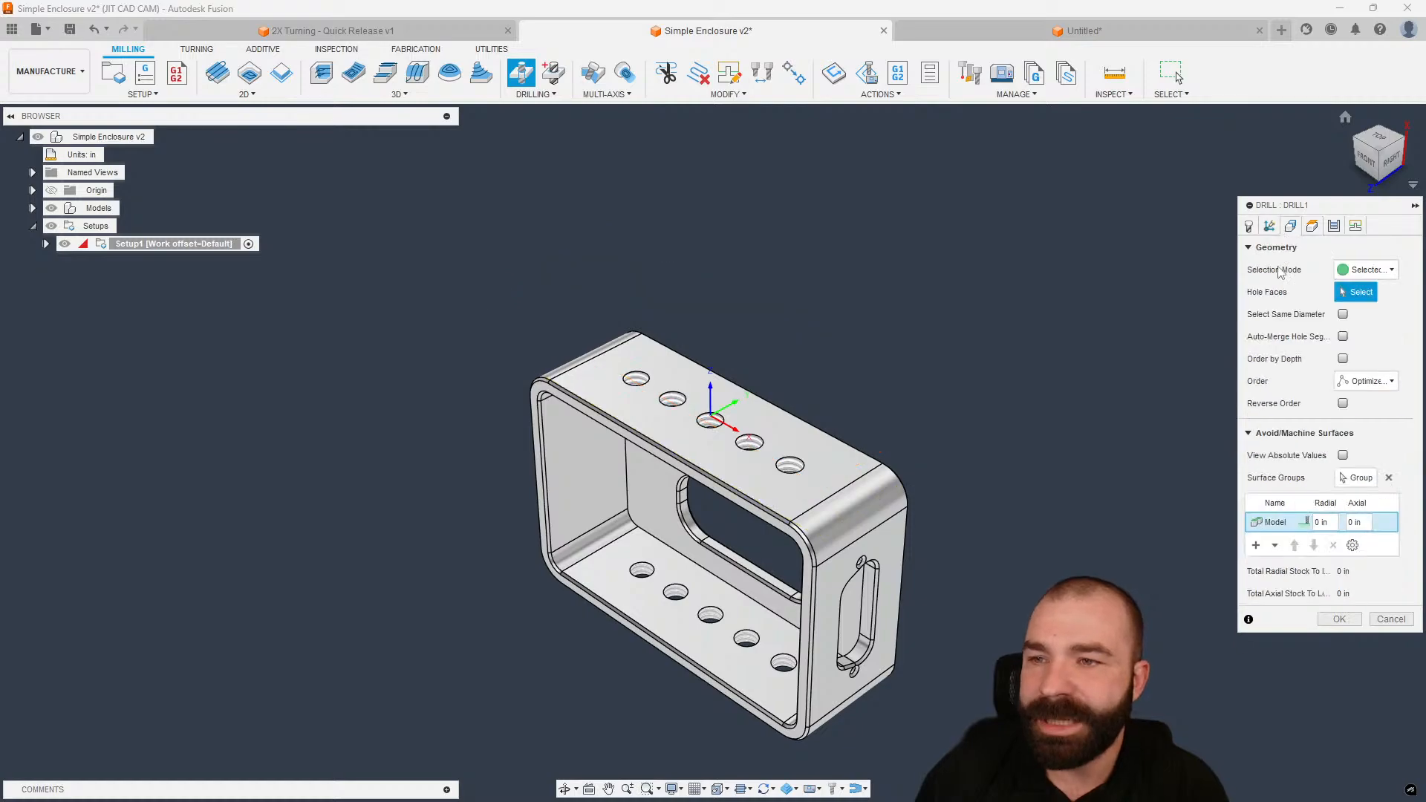
{"action": "left_click", "coordinate": [1367, 270]}
{"action": "left_click", "coordinate": [1305, 315]}
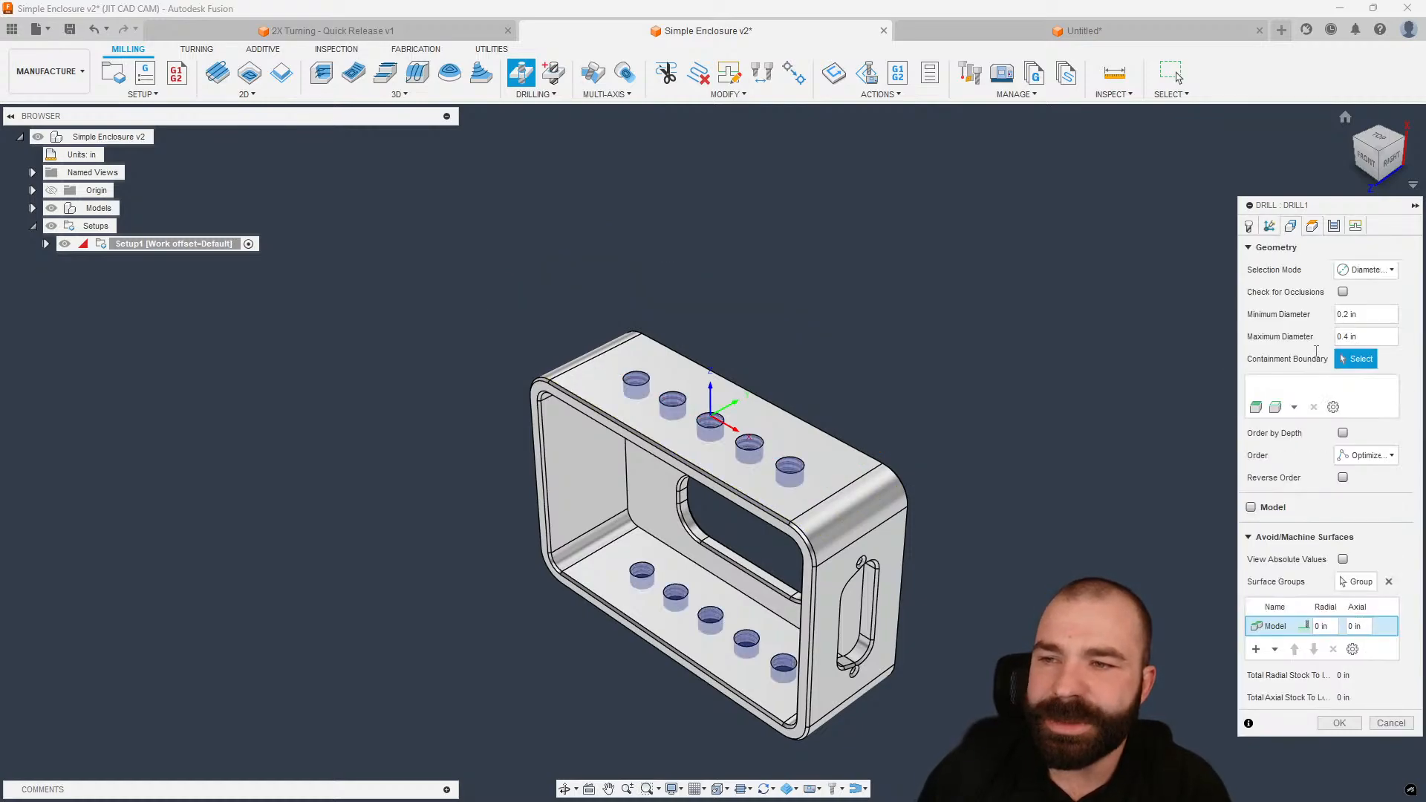
- Drive the Drill operation's minimum hole diameter with the expression tool_tipDiameter
{"action": "left_click", "coordinate": [1406, 314]}
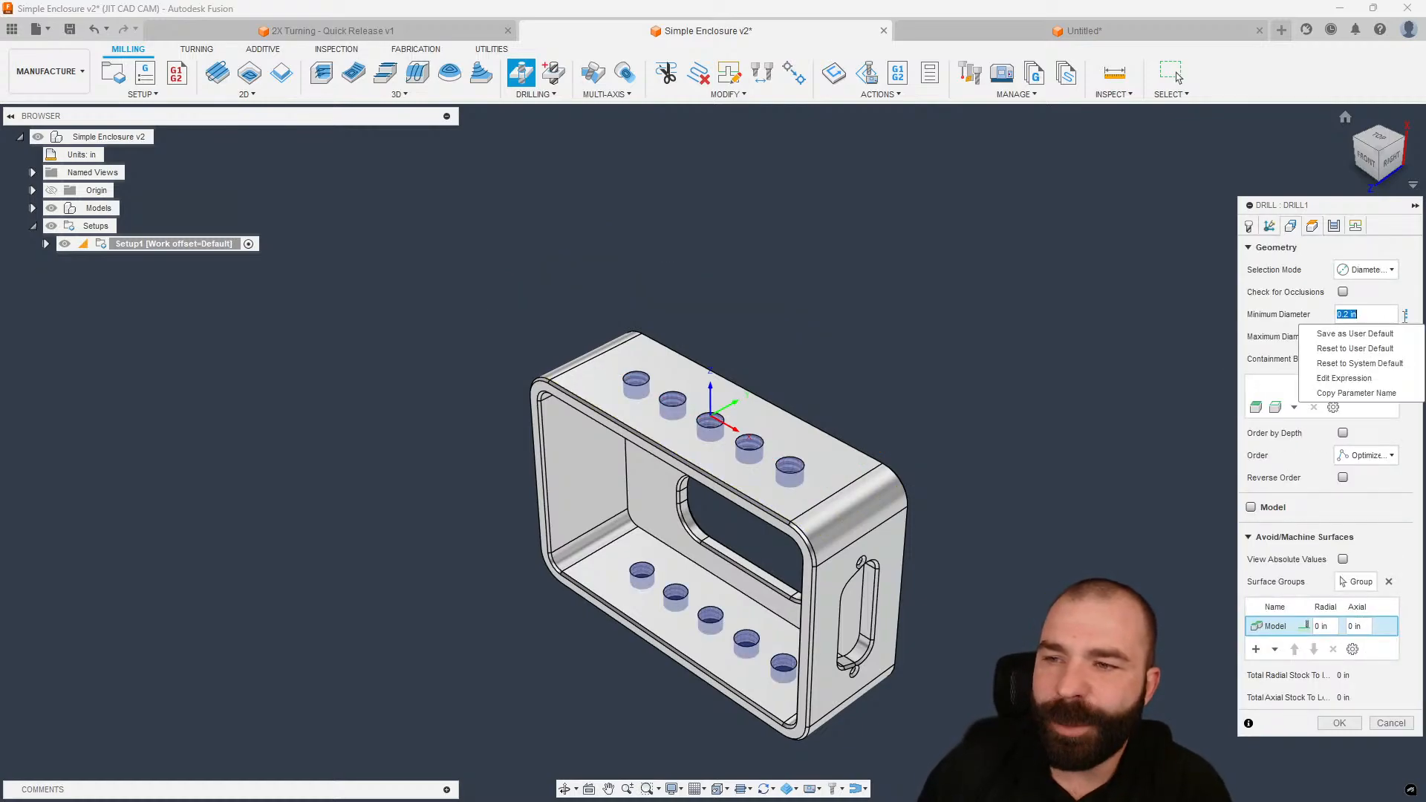
{"action": "left_click", "coordinate": [1367, 380]}
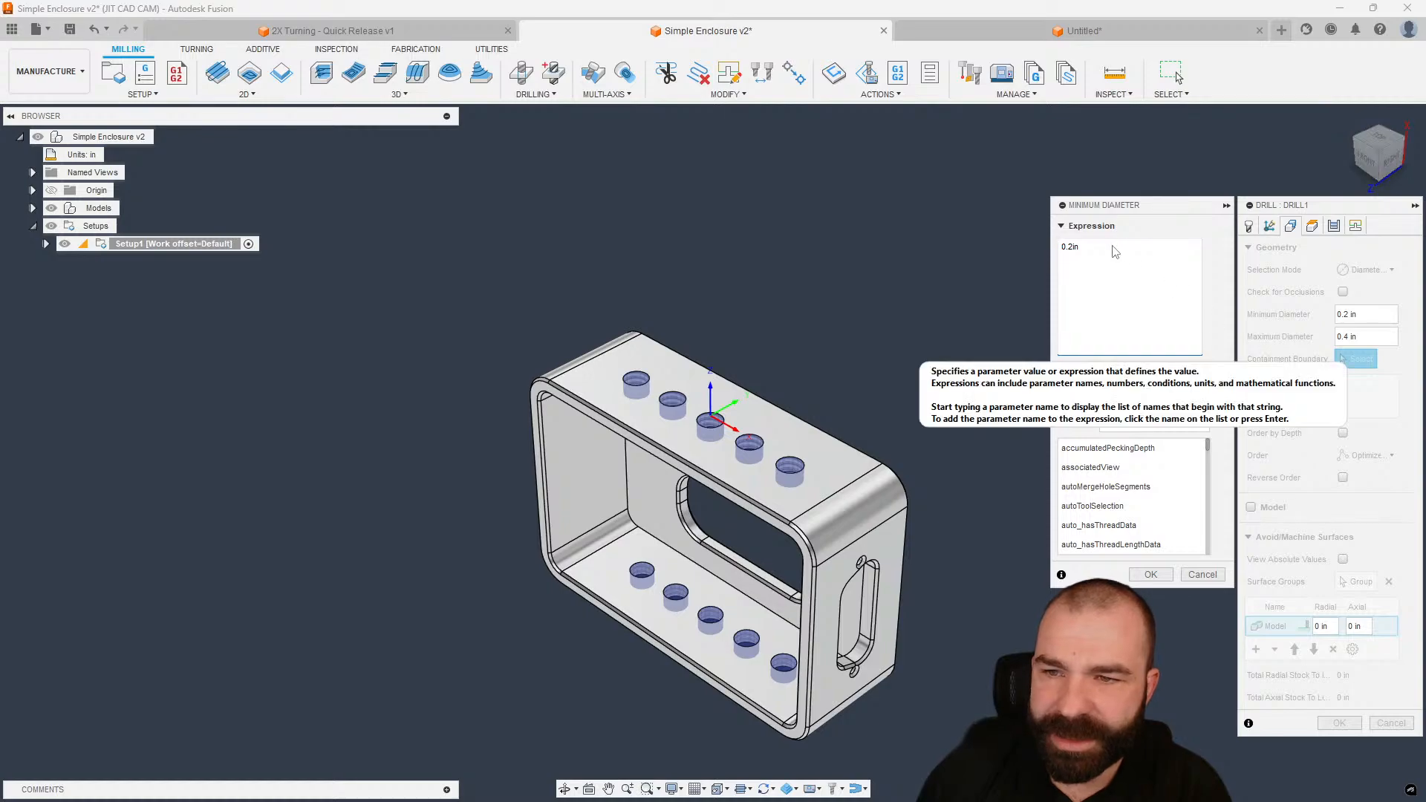
{"action": "type", "text": "tool"}
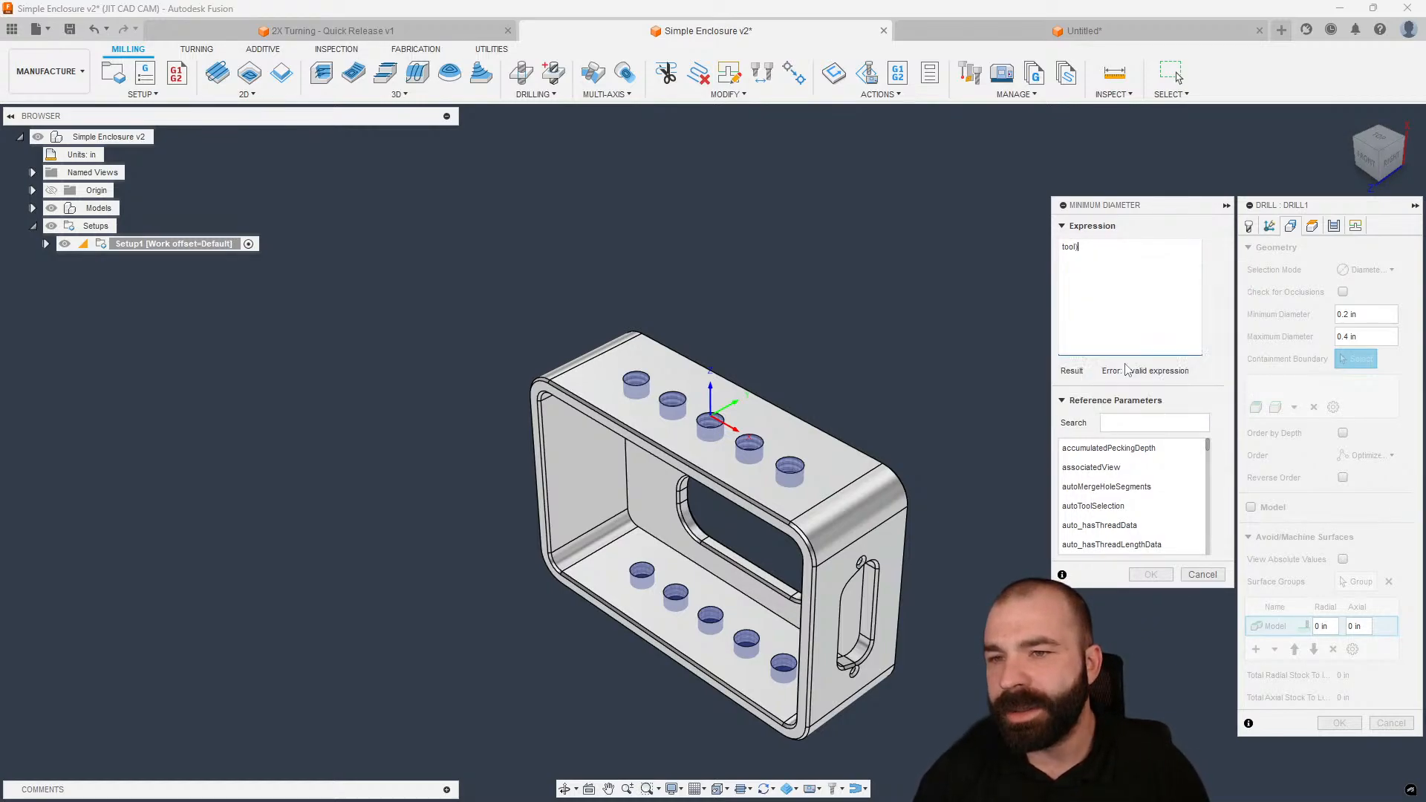
{"action": "type", "text": "_tip"}
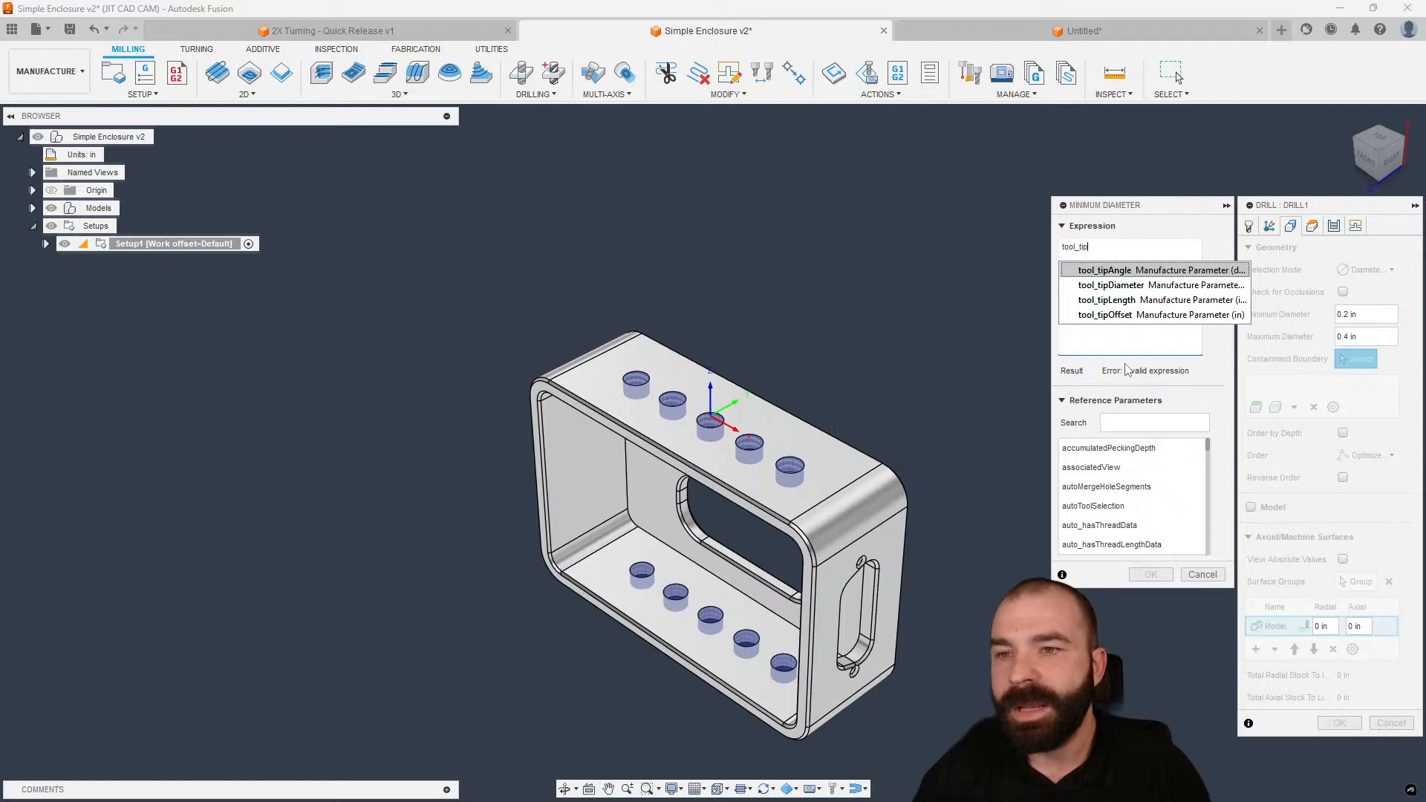
{"action": "left_click", "coordinate": [1127, 287]}
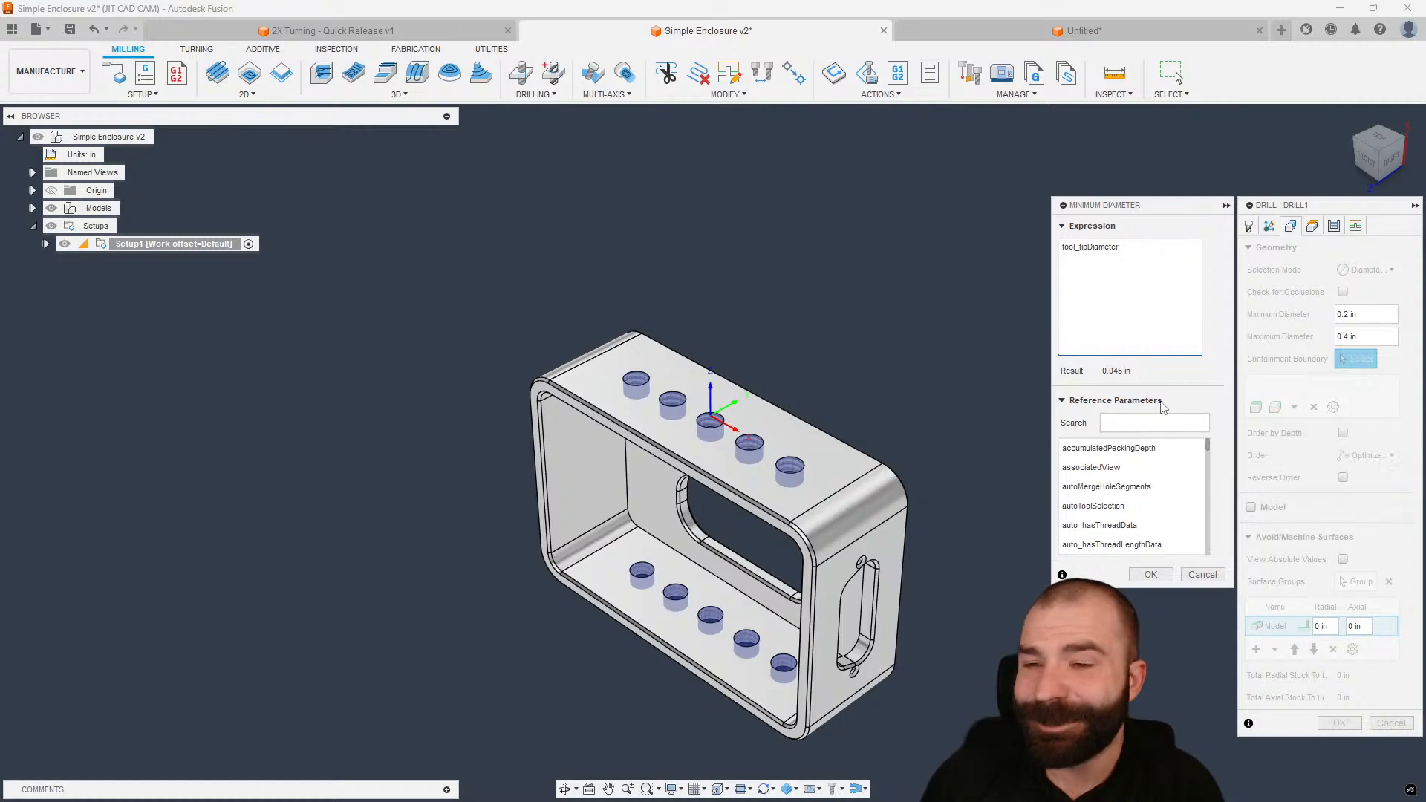
{"action": "left_click", "coordinate": [1163, 578]}
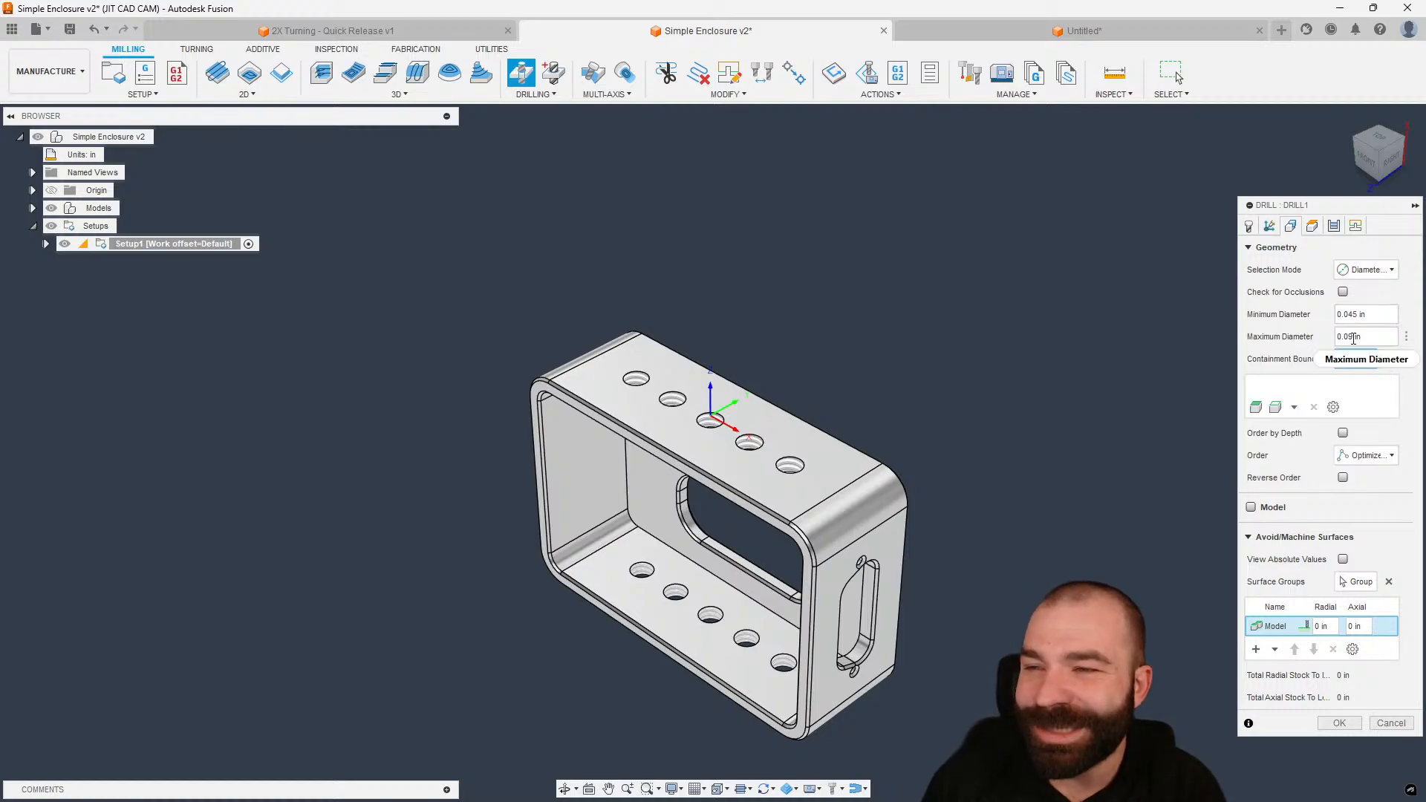
- Drive the maximum hole diameter with the expression tool_diameter-.05in and create the Drill operation
{"action": "left_click", "coordinate": [1406, 337]}
{"action": "left_click", "coordinate": [1372, 401]}
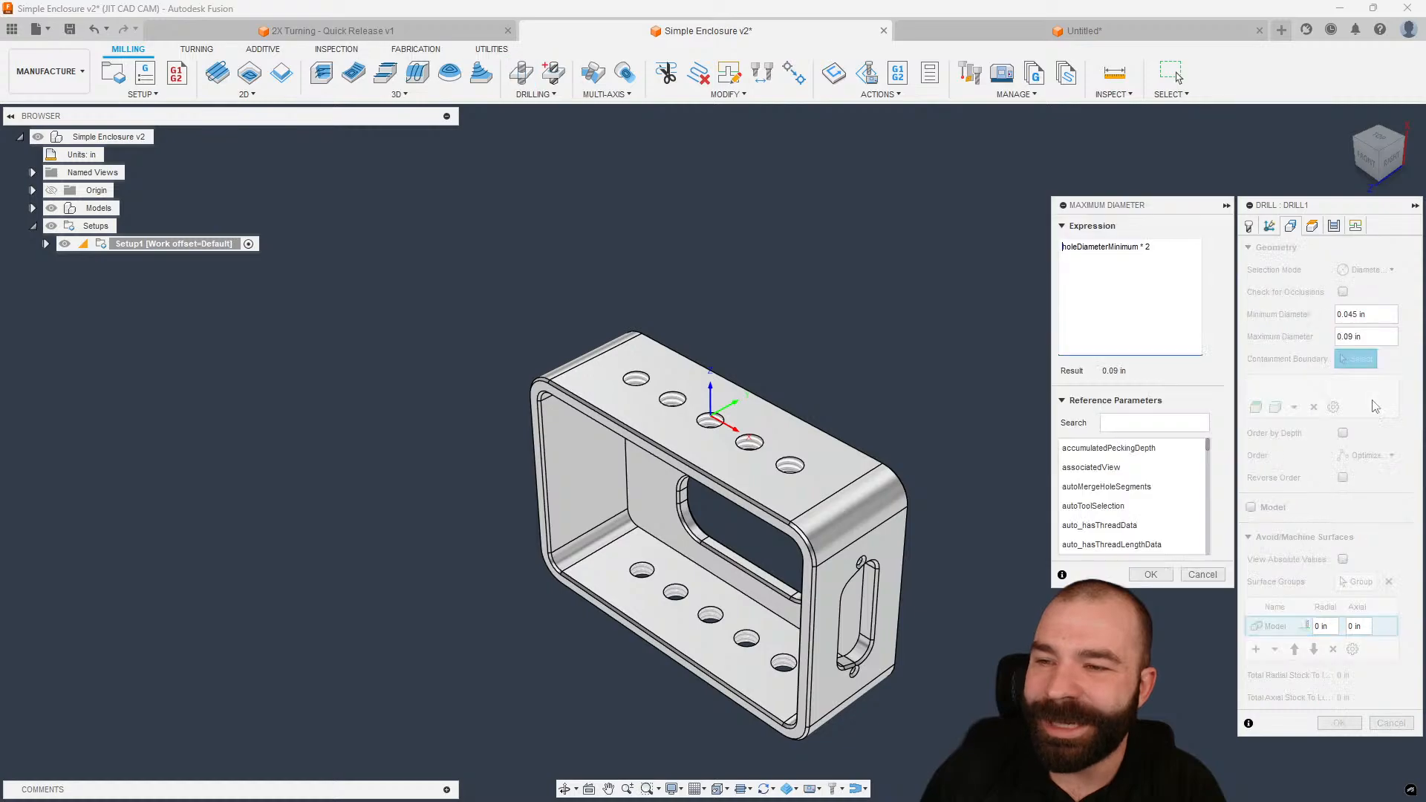
{"action": "left_click_drag", "start_coordinate": [1072, 257], "coordinate": [1062, 253]}
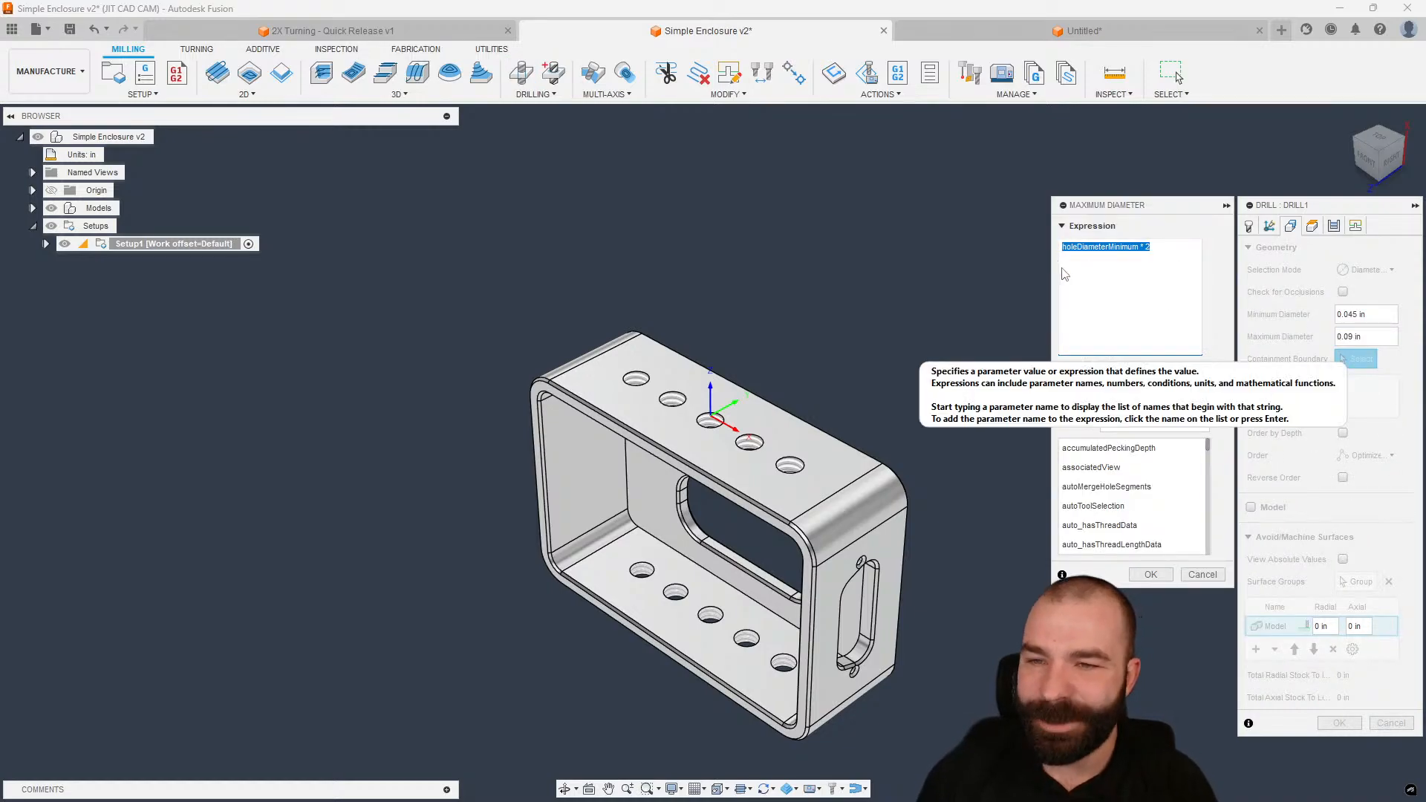
{"action": "type", "text": "tool_d"}
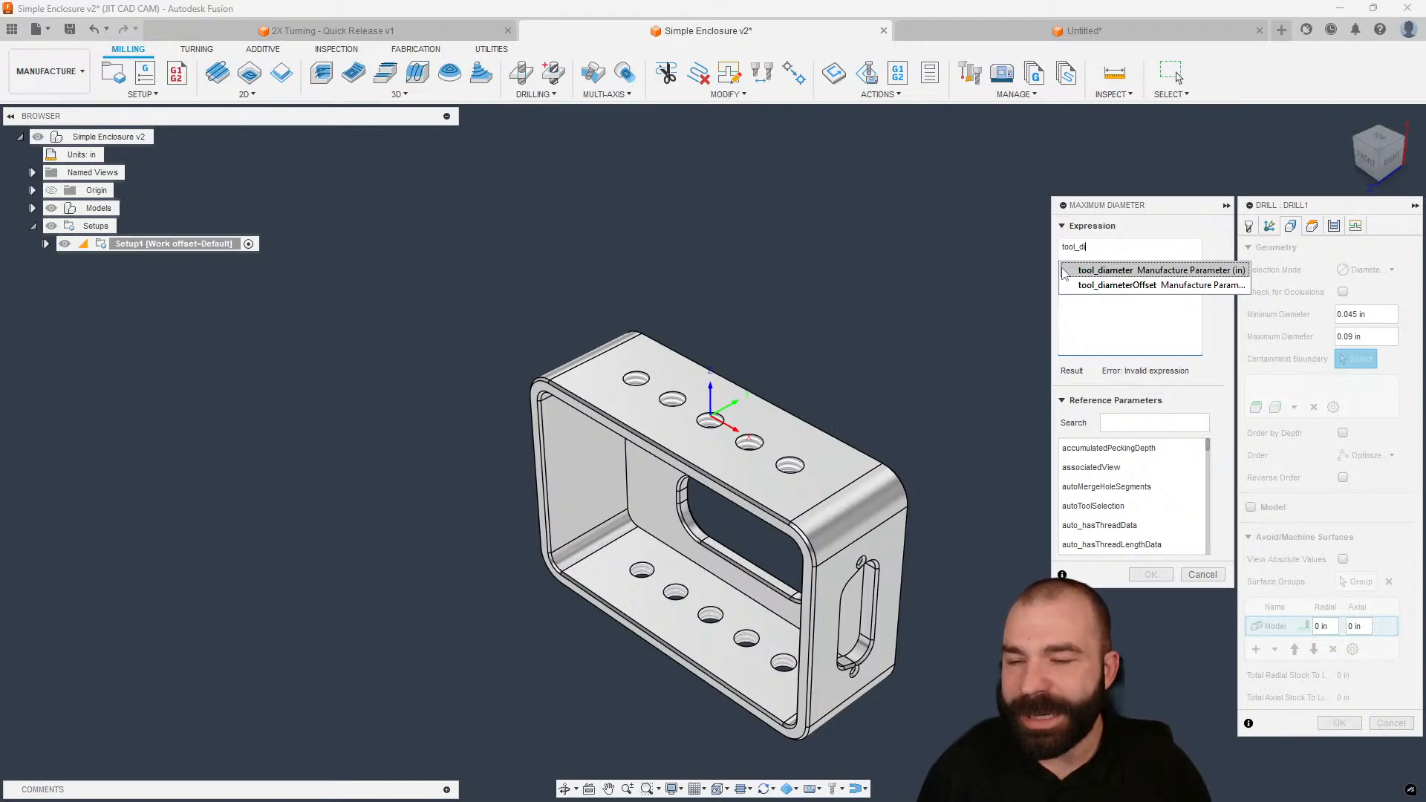
{"action": "type", "text": "i"}
{"action": "left_click", "coordinate": [1105, 271]}
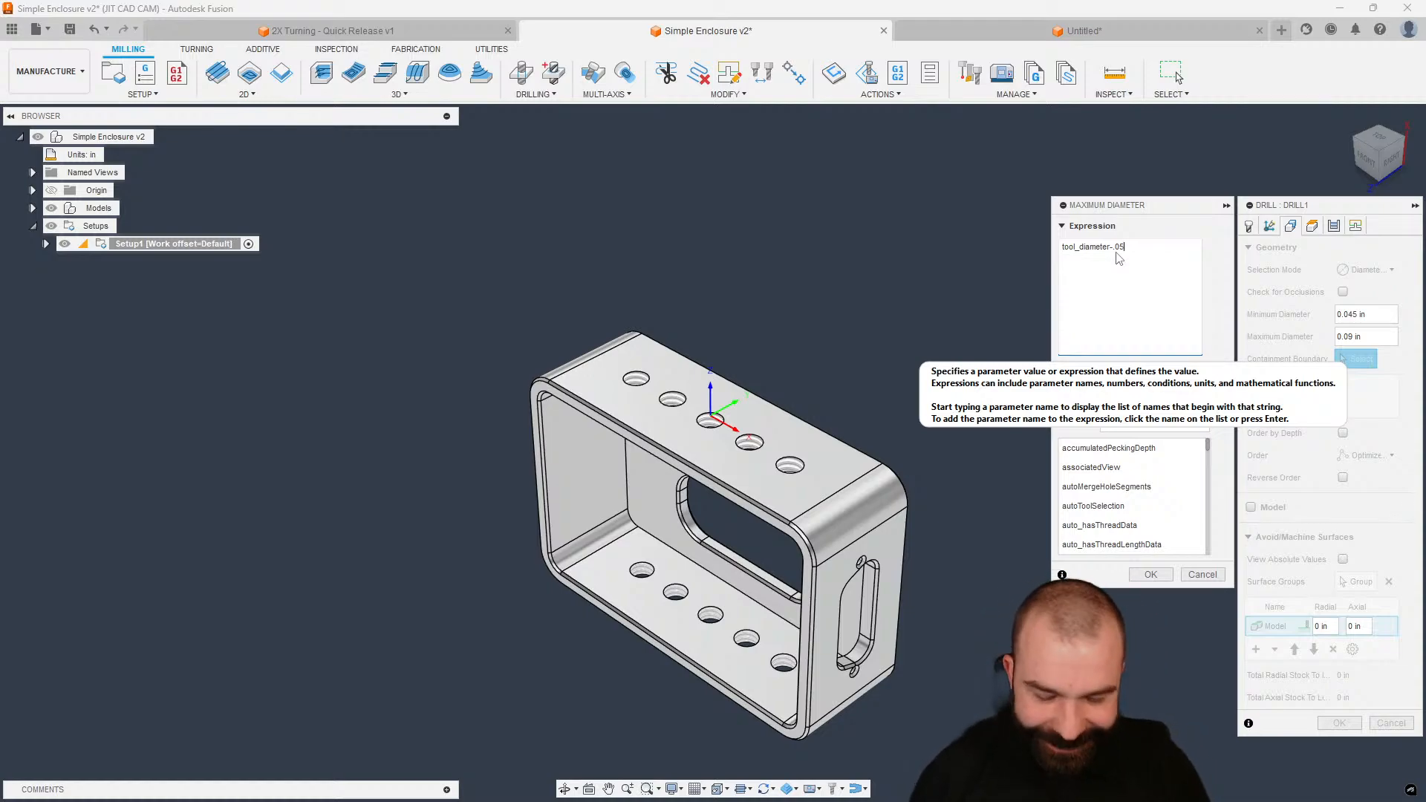
{"action": "type", "text": "in"}
{"action": "left_click", "coordinate": [1190, 250]}
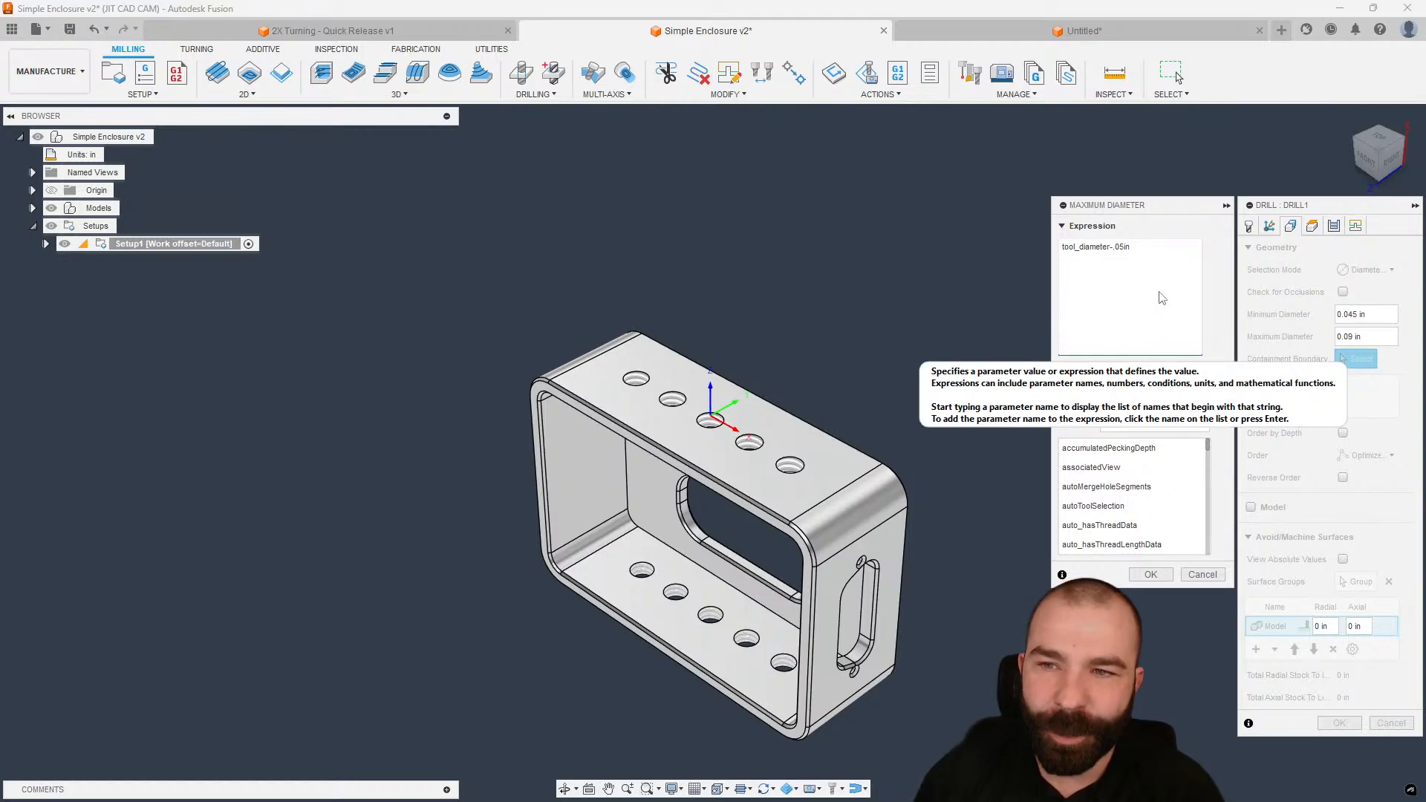
{"action": "key", "text": "BackSpace"}
{"action": "key", "text": "BackSpace"}
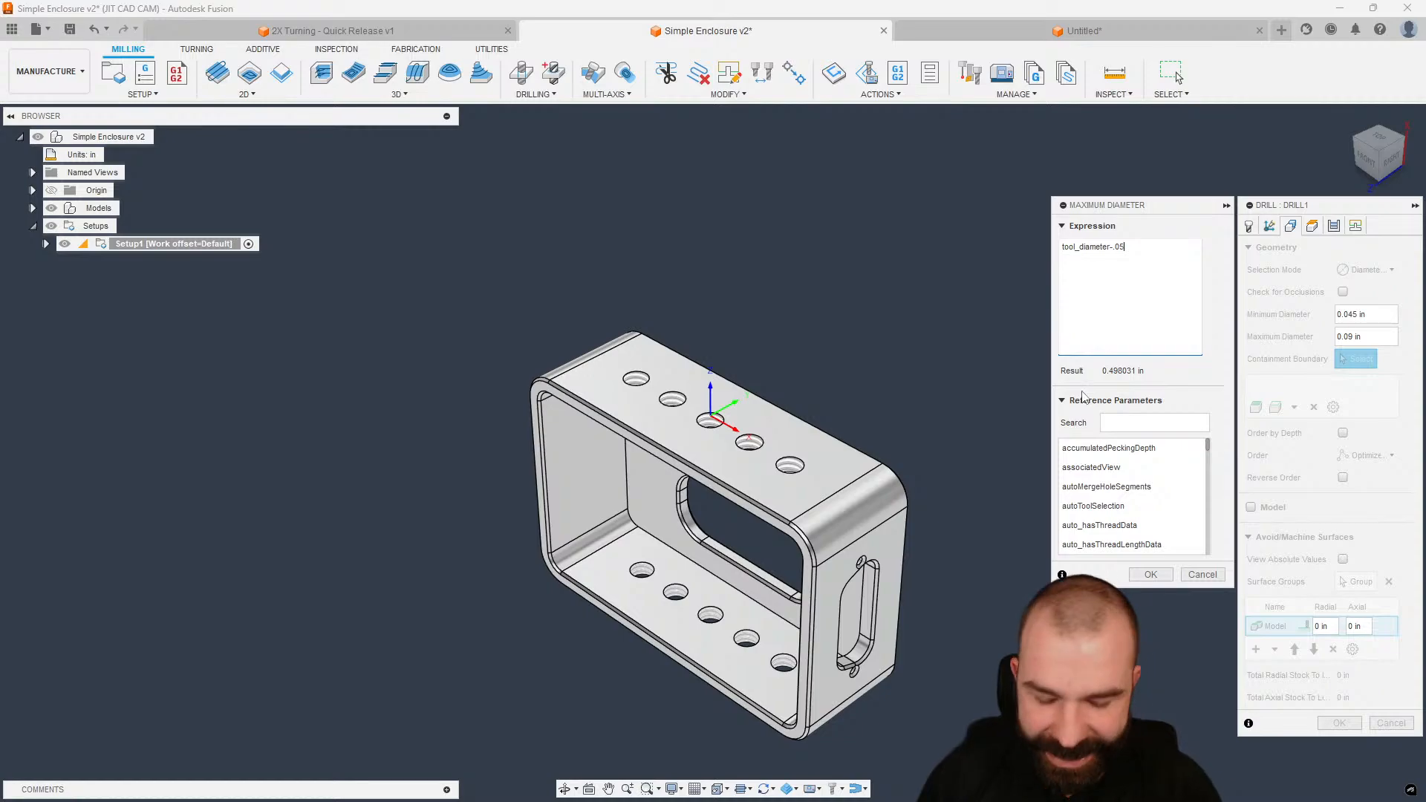
{"action": "type", "text": "in"}
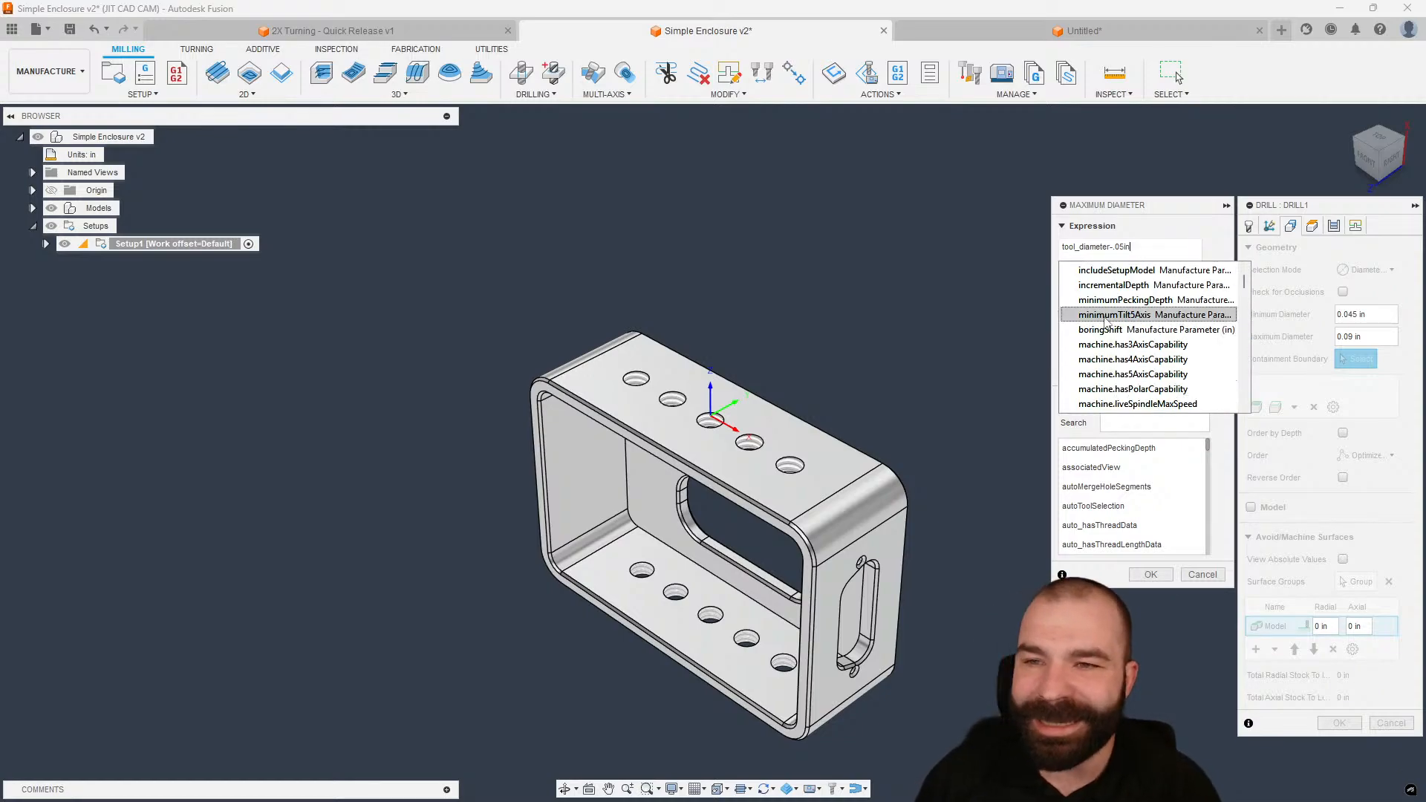
{"action": "left_click", "coordinate": [1187, 256]}
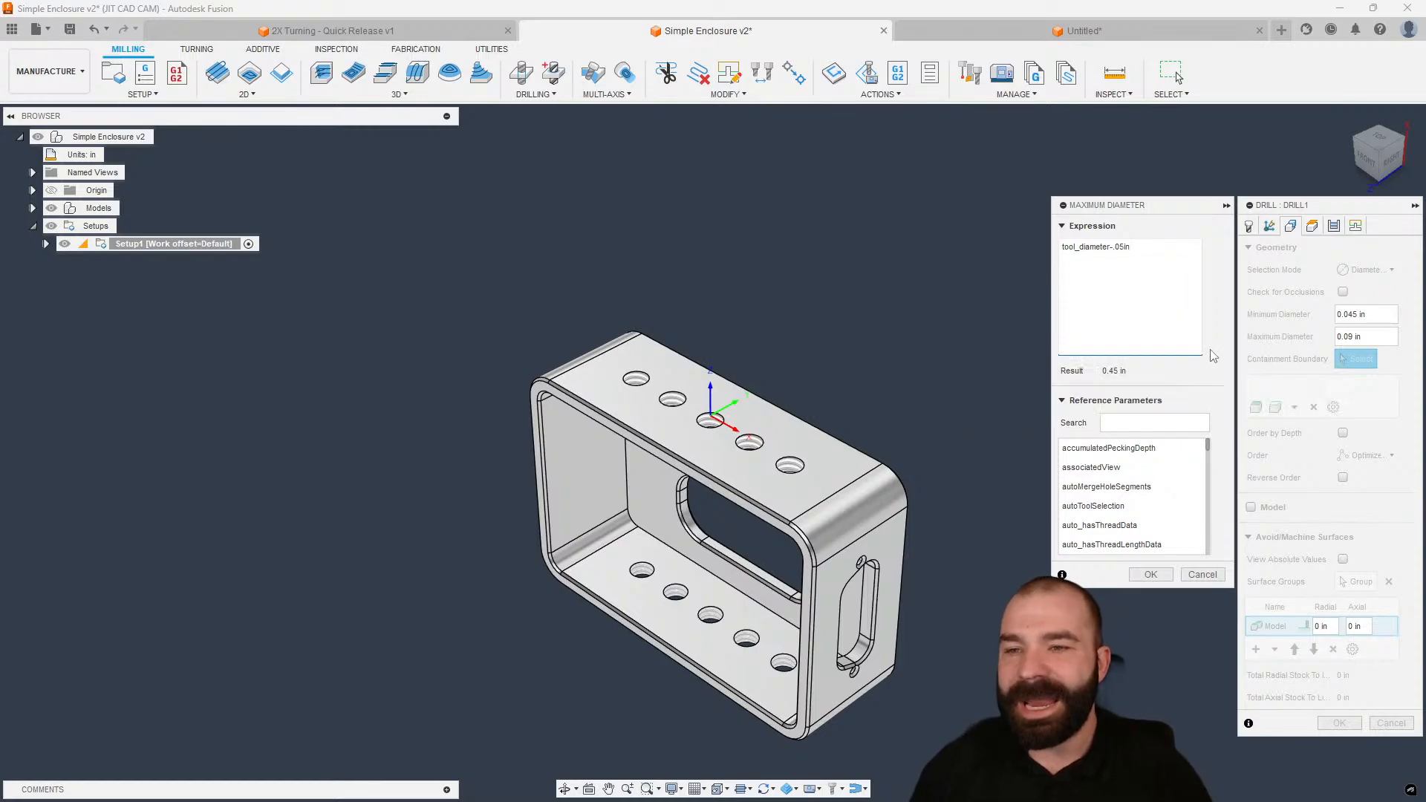
{"action": "left_click", "coordinate": [1151, 574]}
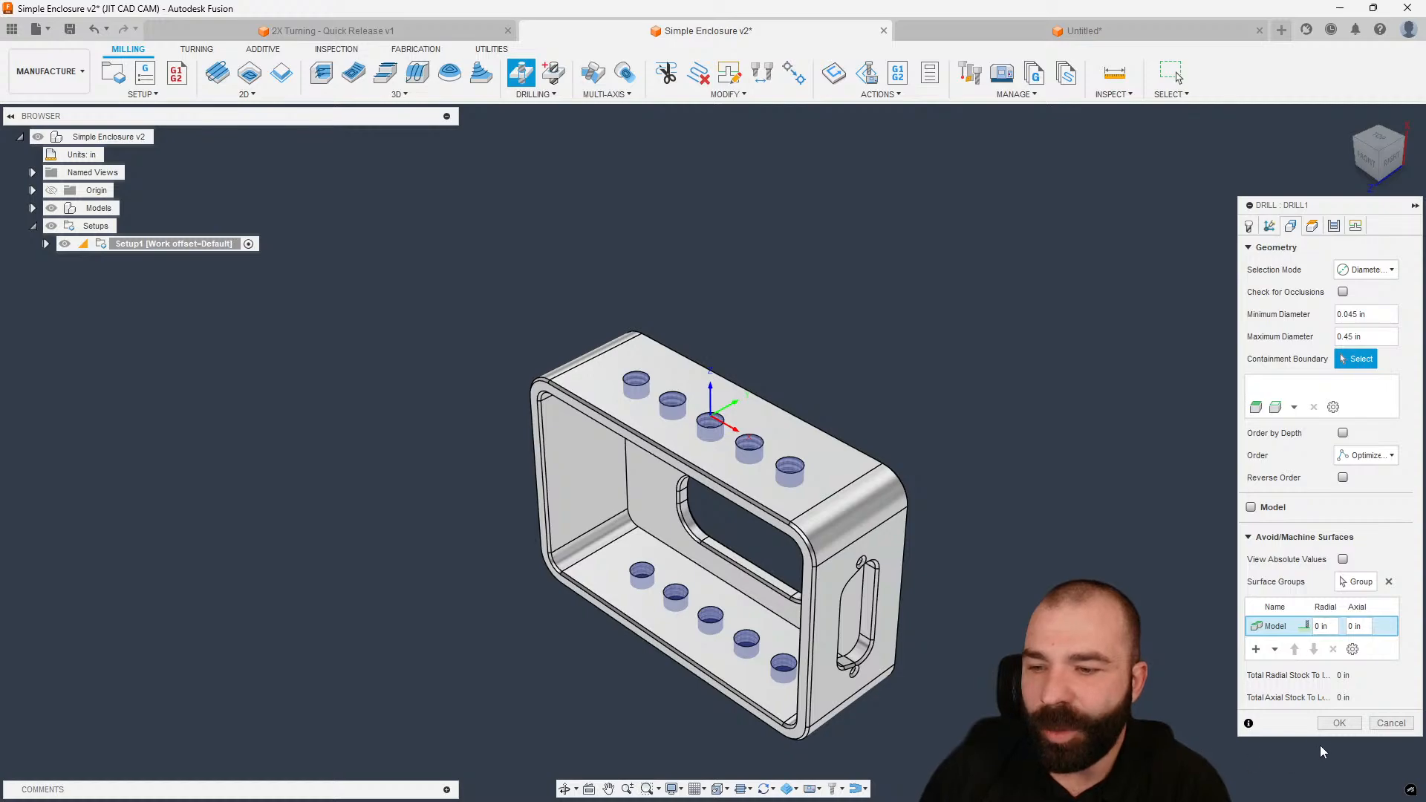
{"action": "left_click", "coordinate": [1331, 724]}
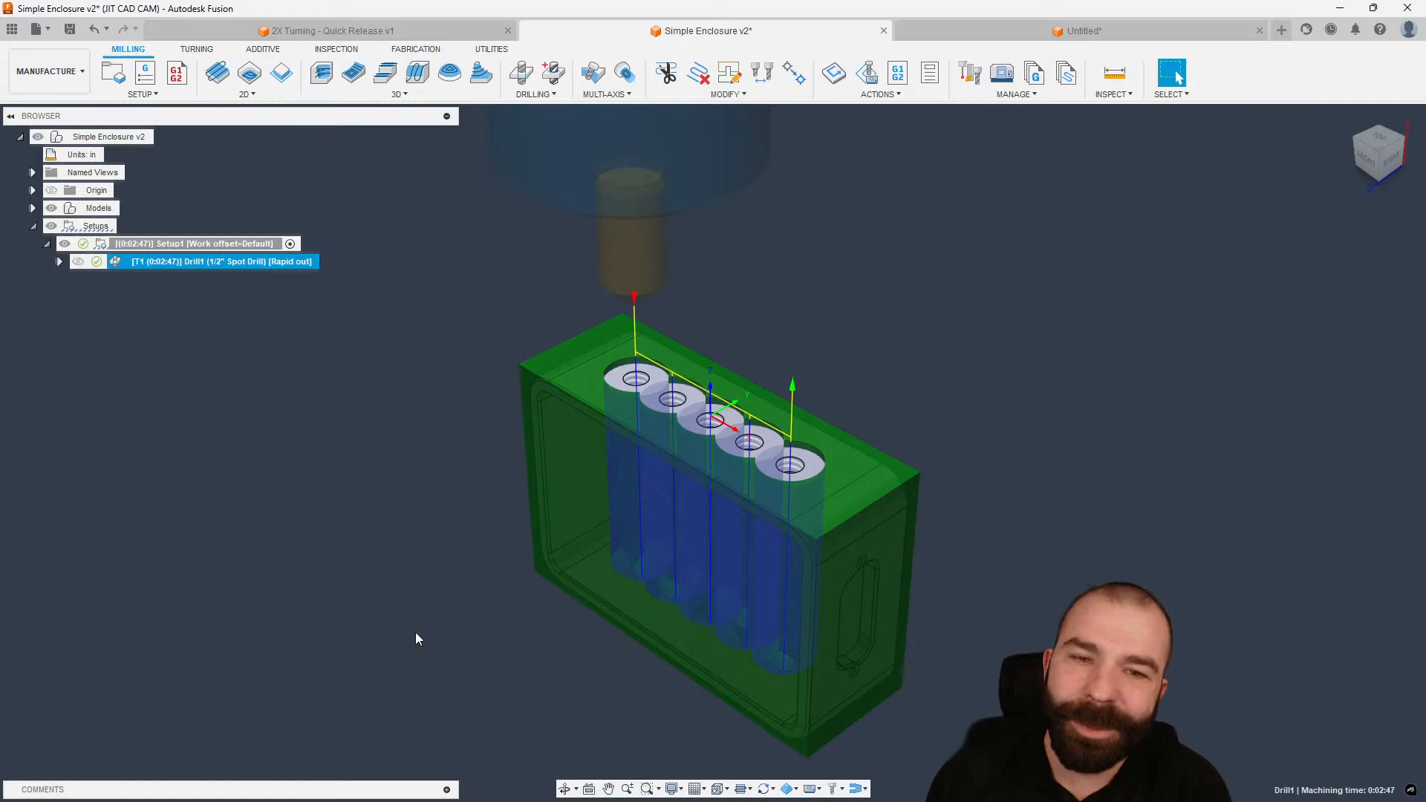
- Measure the diameter of the first hole in the row on the enclosure's upper face
{"action": "double_click", "coordinate": [115, 265]}
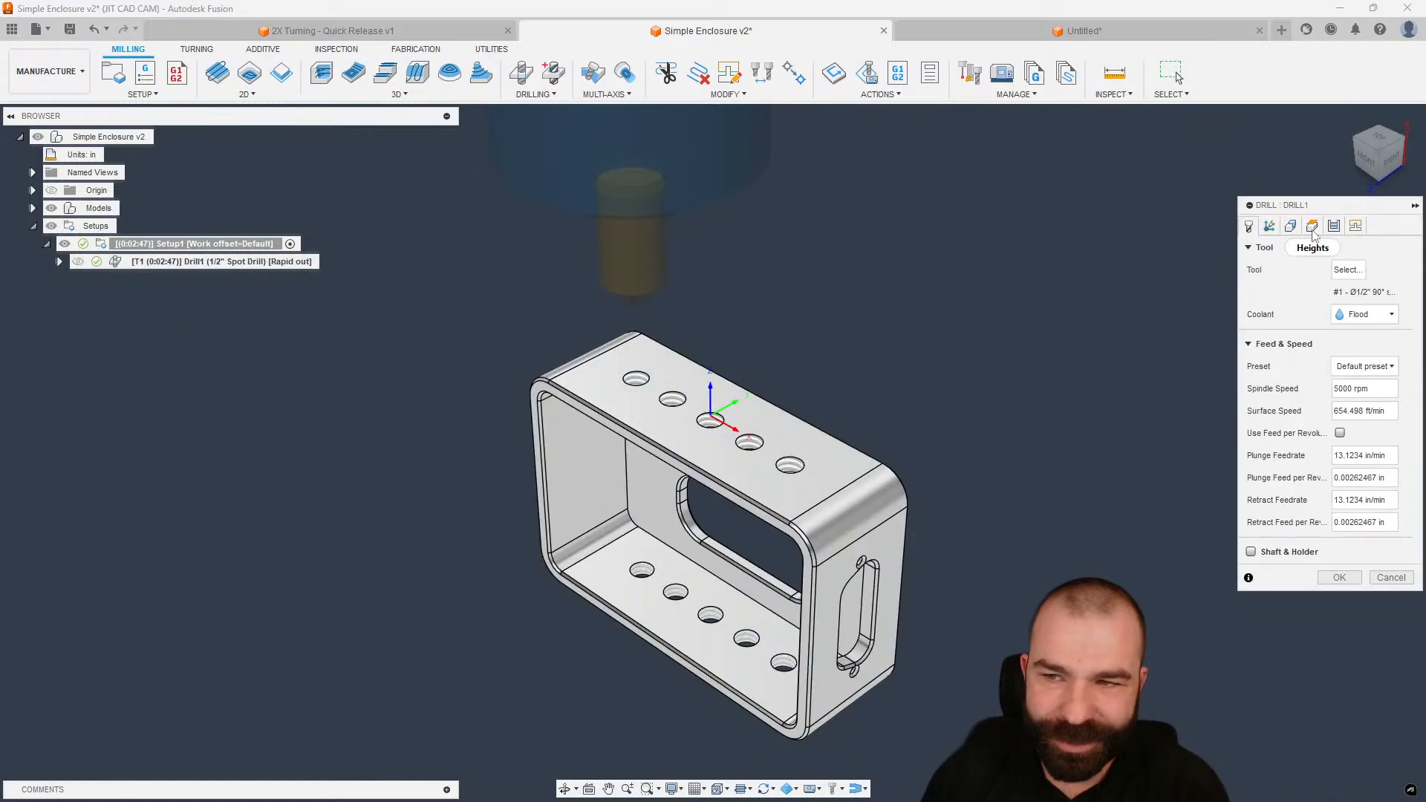
{"action": "left_click", "coordinate": [1322, 578]}
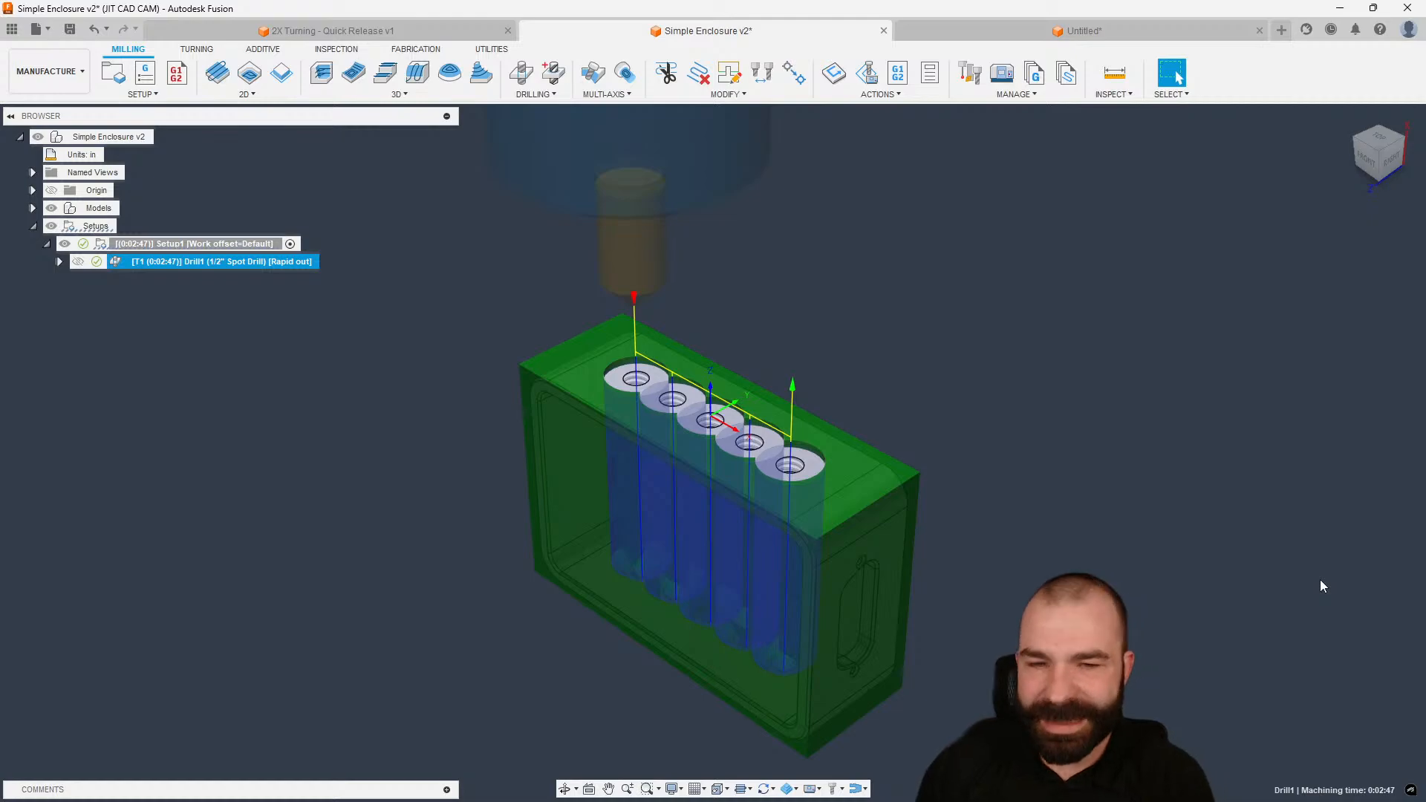
{"action": "scroll", "coordinate": [623, 420], "scroll_direction": "up", "scroll_amount": 2}
{"action": "left_click", "coordinate": [949, 265]}
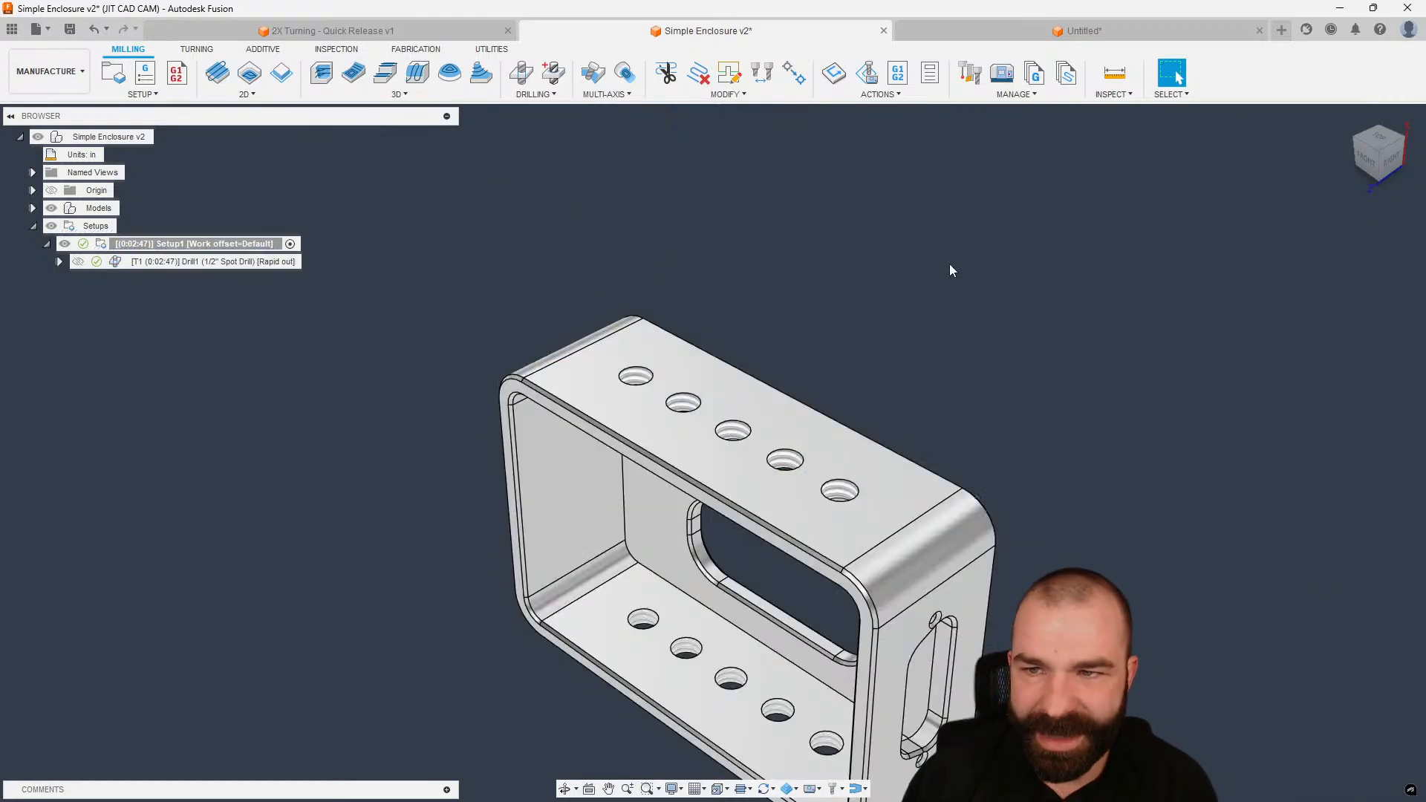
{"action": "left_click", "coordinate": [1113, 74]}
{"action": "scroll", "coordinate": [687, 344], "scroll_direction": "up", "scroll_amount": 1}
{"action": "scroll", "coordinate": [687, 344], "scroll_direction": "up", "scroll_amount": 2}
{"action": "left_click", "coordinate": [608, 412]}
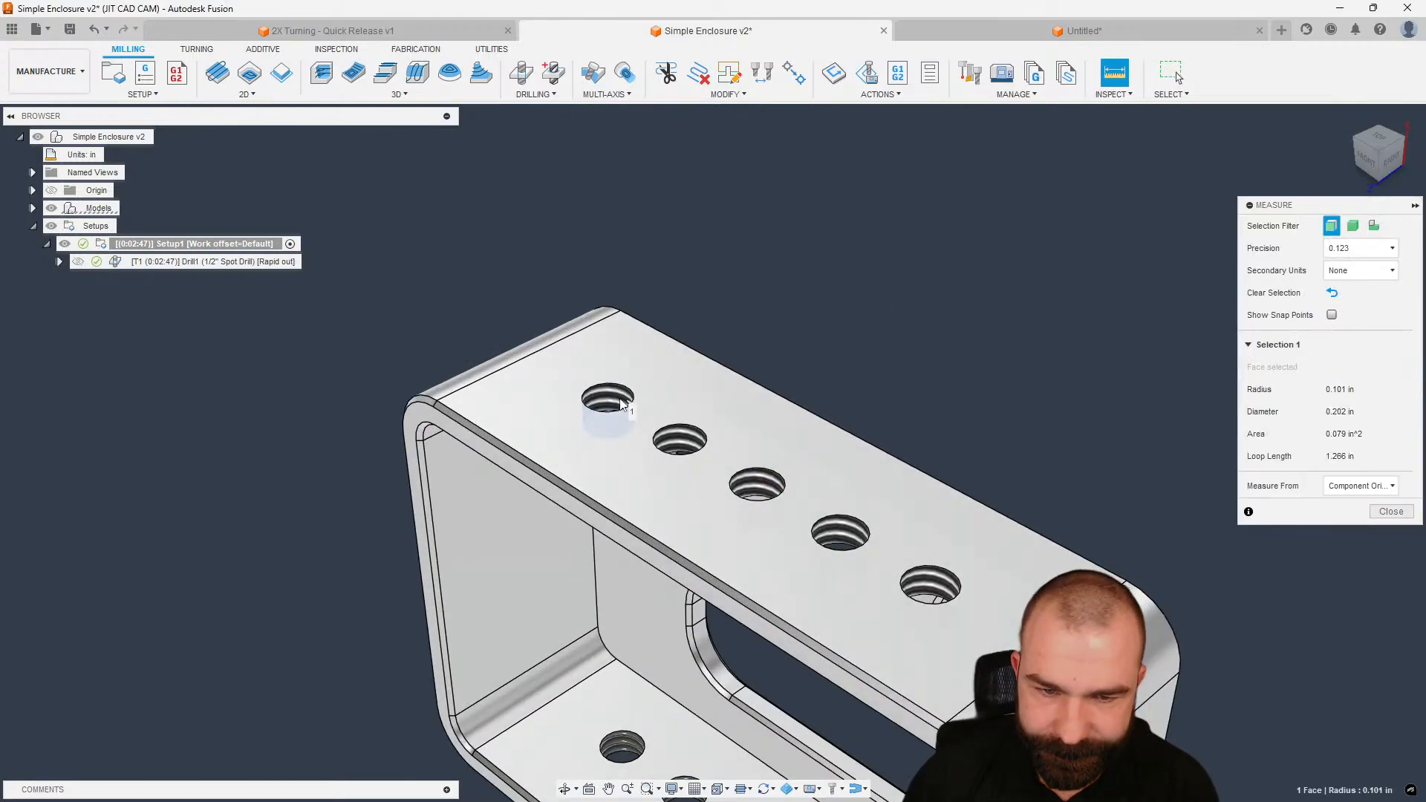
{"action": "left_click", "coordinate": [1383, 512]}
- Edit Drill1's spot drill and set its cutter diameter to 0.1875 in
{"action": "right_click", "coordinate": [134, 266]}
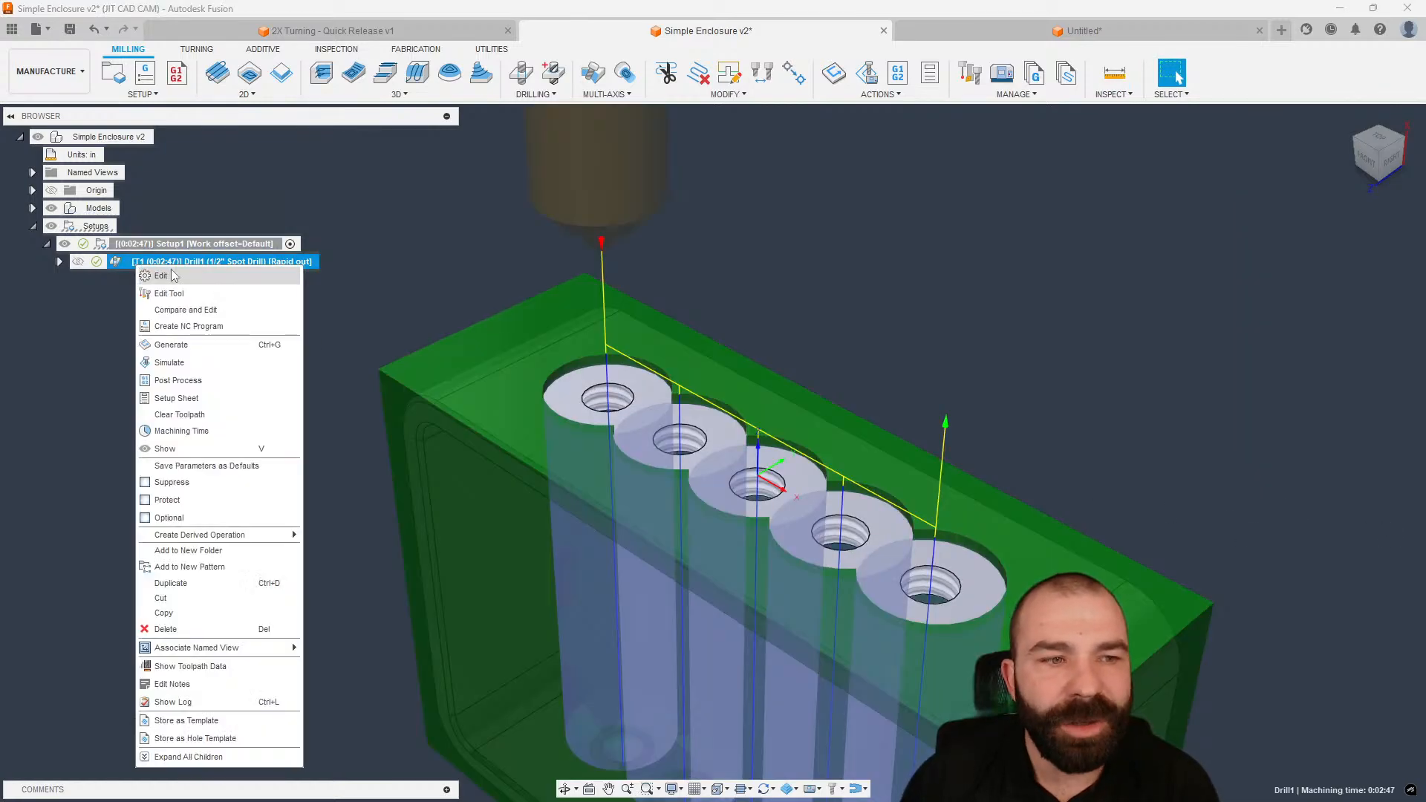
{"action": "left_click", "coordinate": [193, 295]}
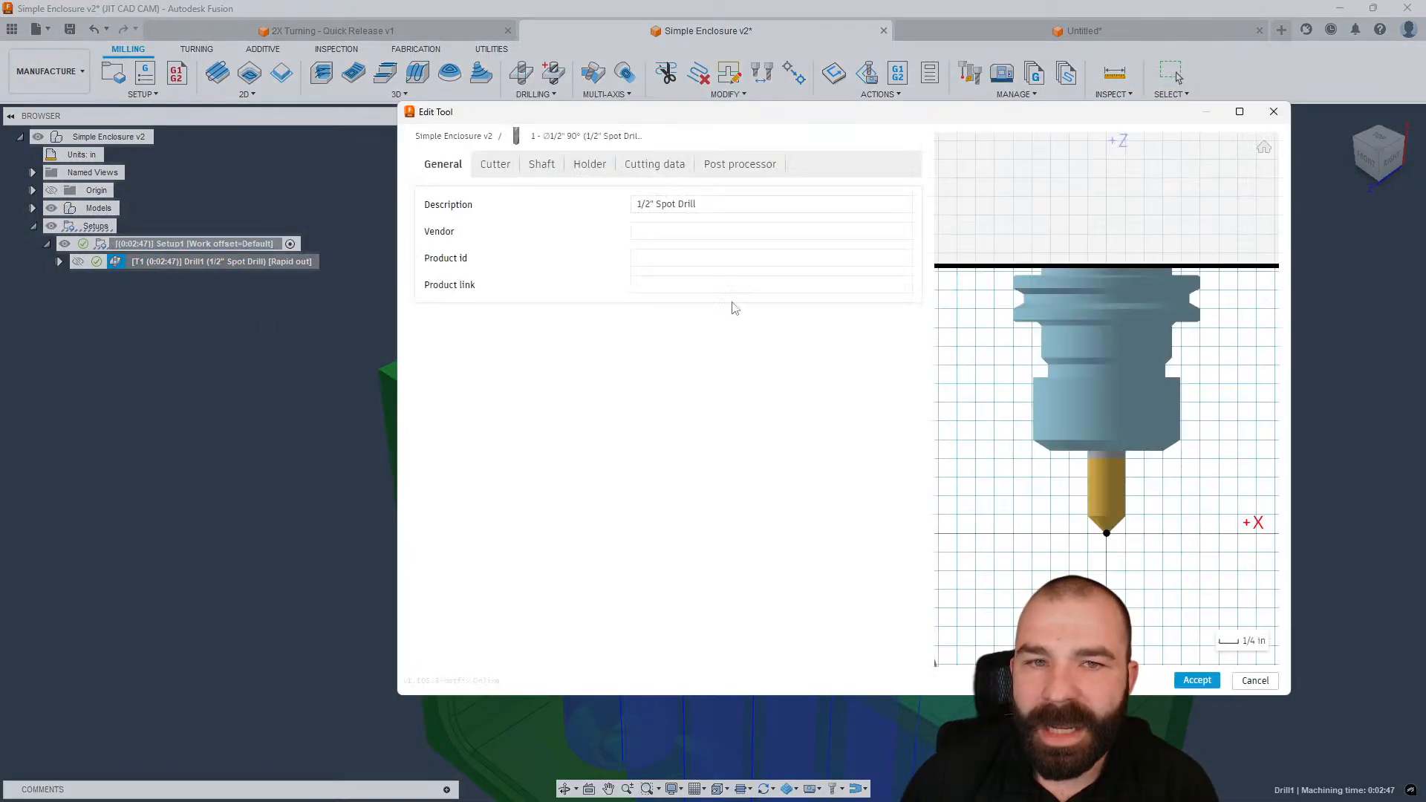
{"action": "left_click", "coordinate": [500, 179]}
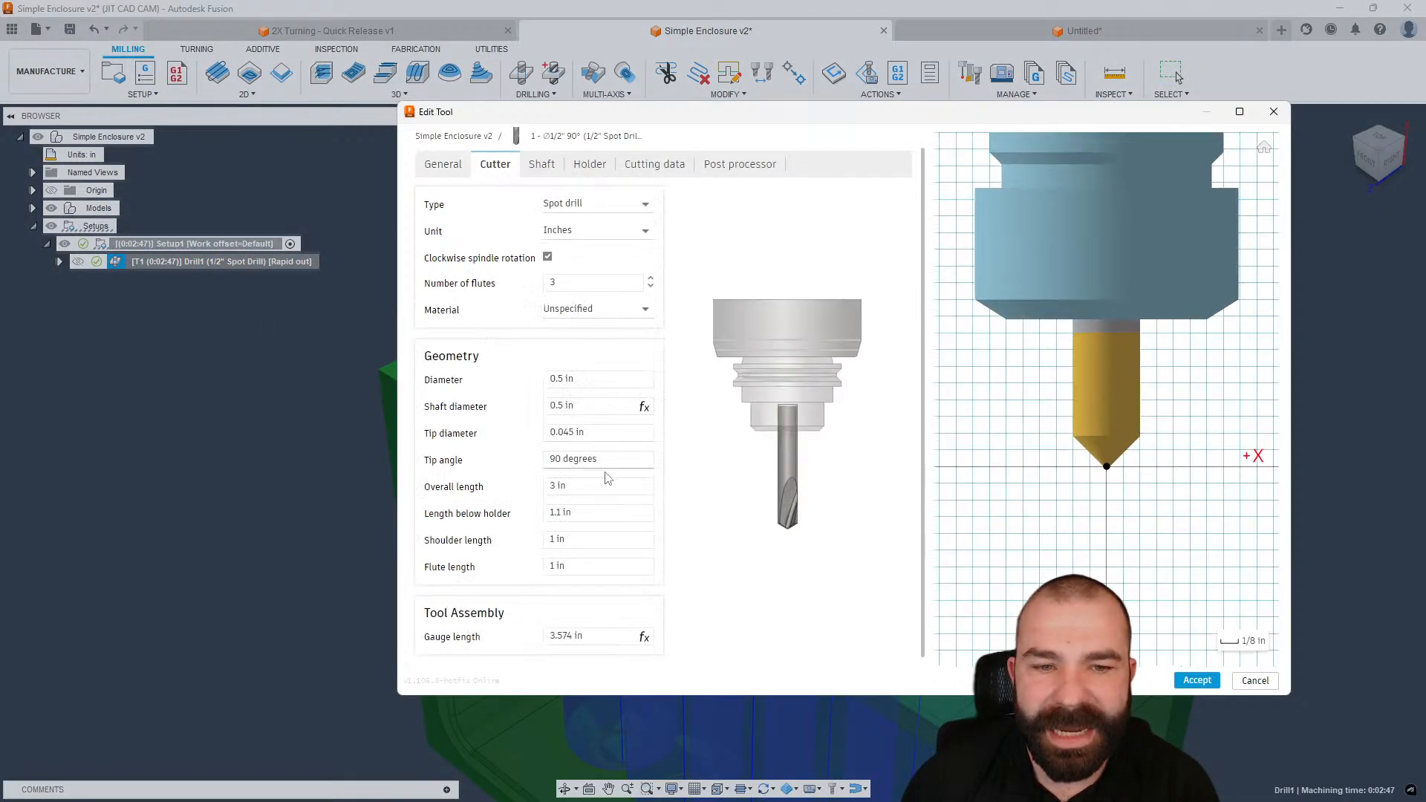
{"action": "left_click", "coordinate": [587, 378]}
{"action": "triple_click", "coordinate": [565, 381]}
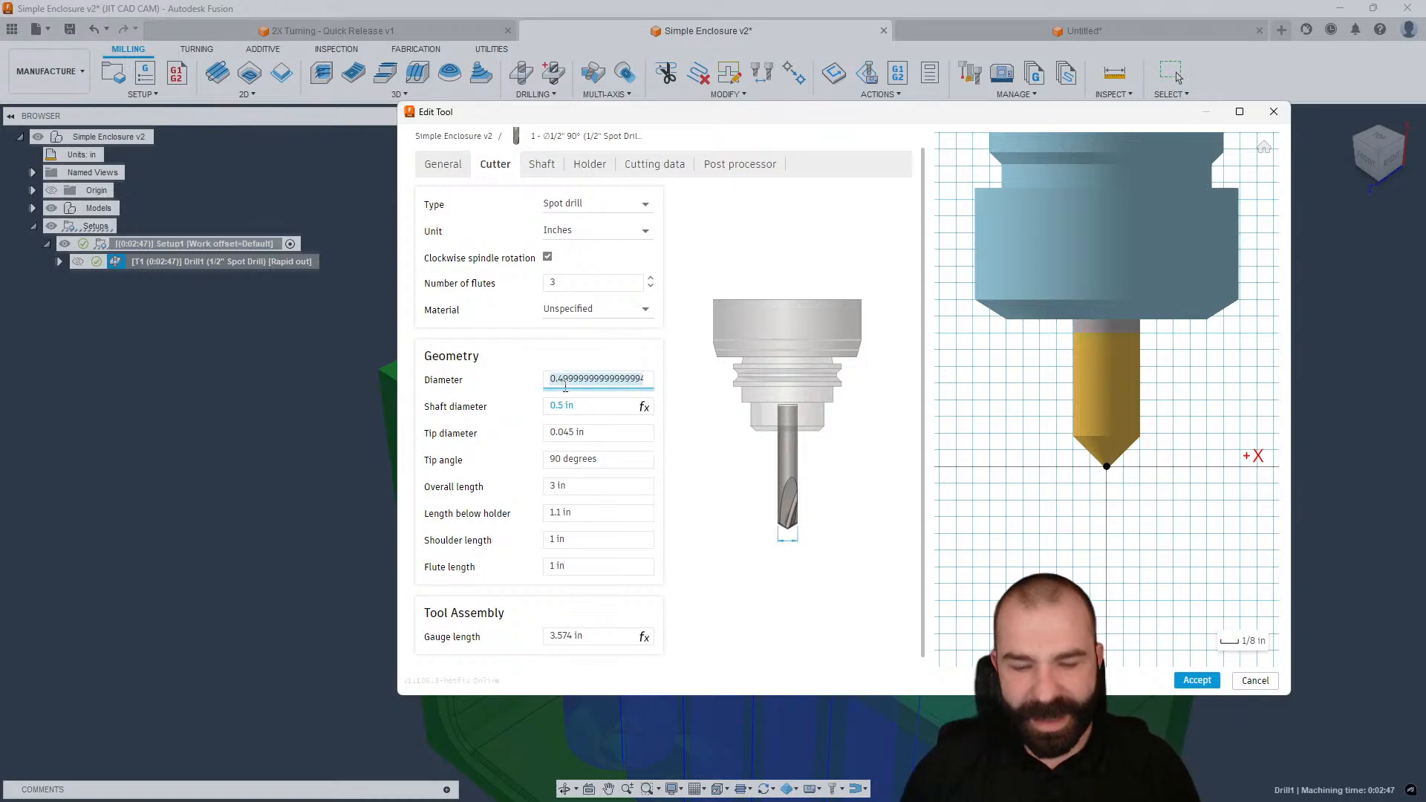
{"action": "type", "text": ".1875"}
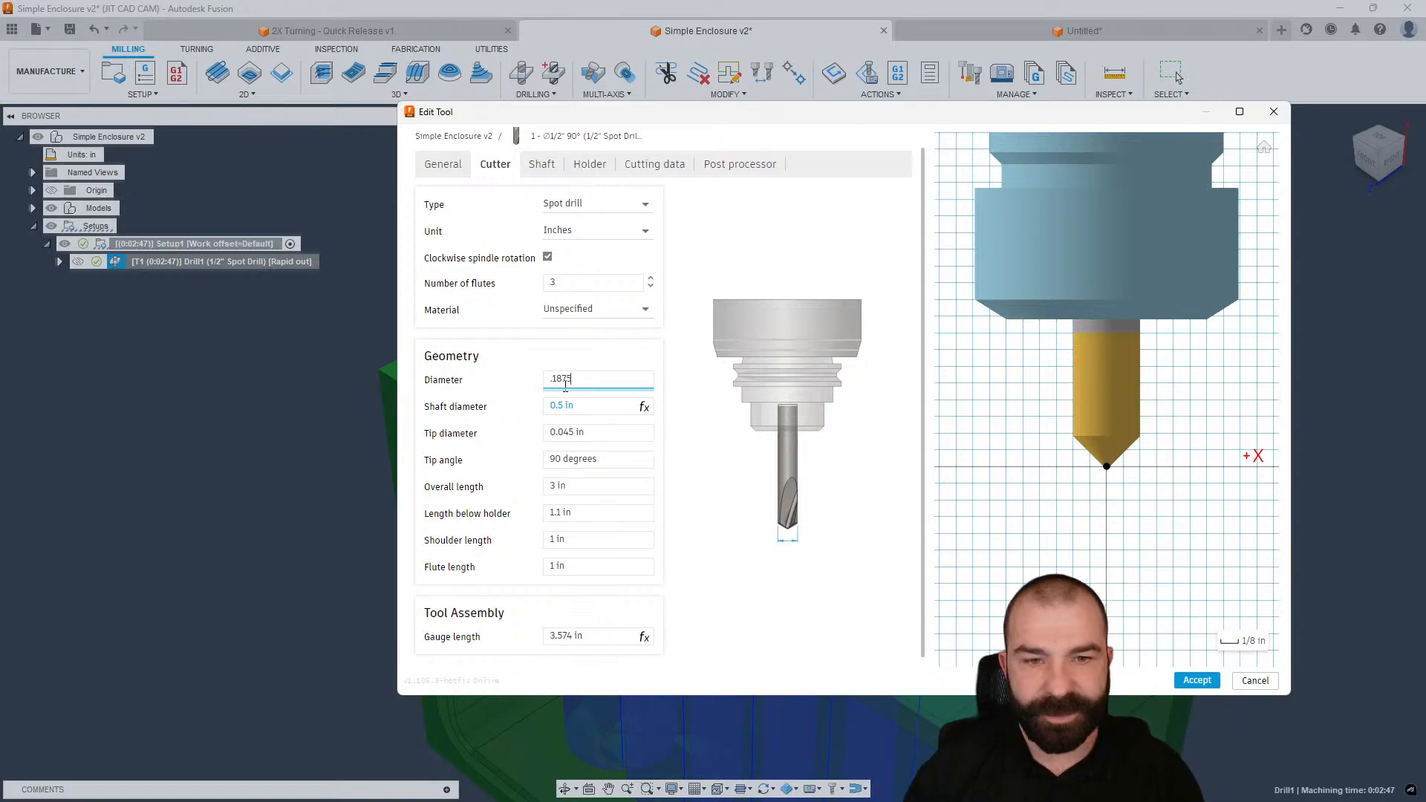
{"action": "key", "text": "Return"}
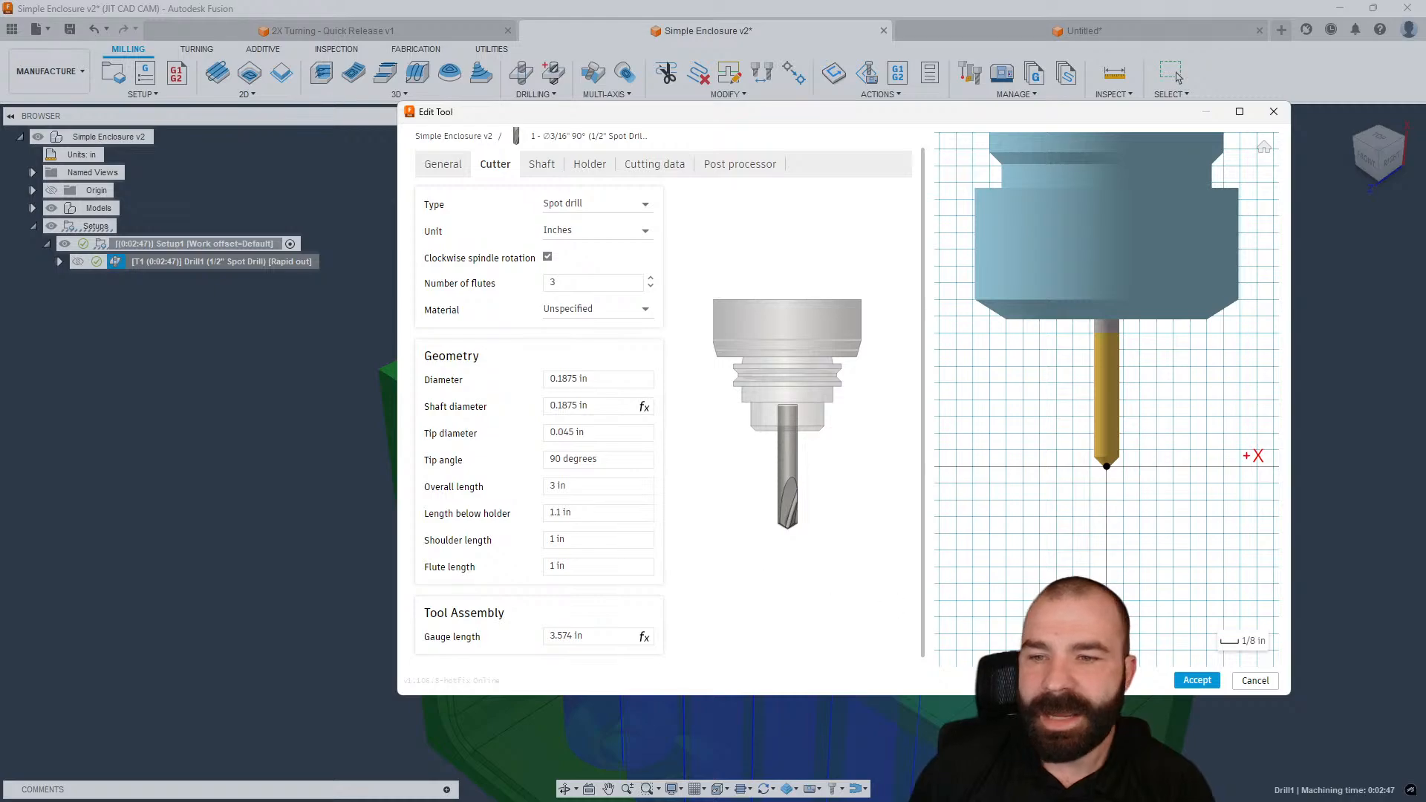
{"action": "left_click", "coordinate": [1197, 680]}
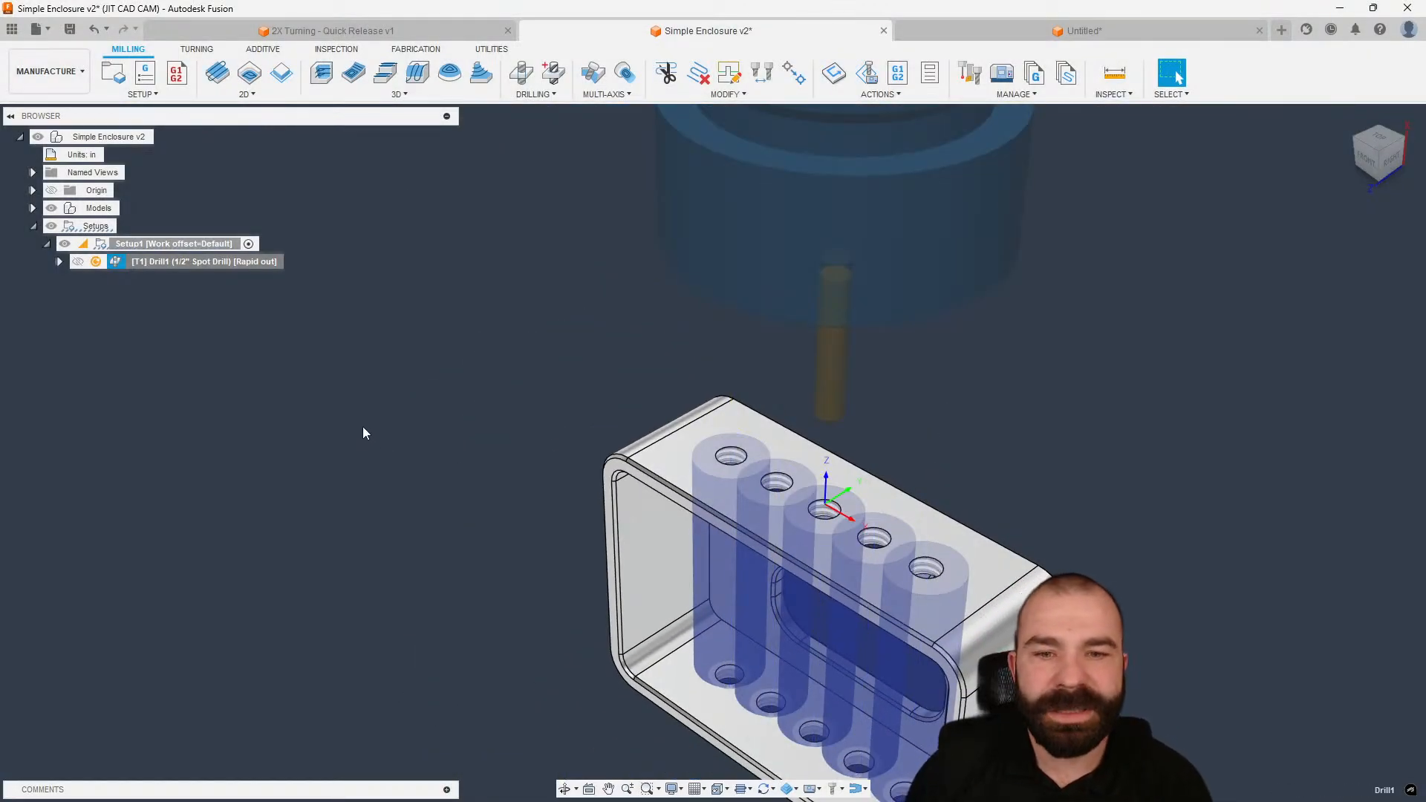
- Regenerate the Drill1 toolpath with the edited spot drill
{"action": "left_click", "coordinate": [117, 268]}
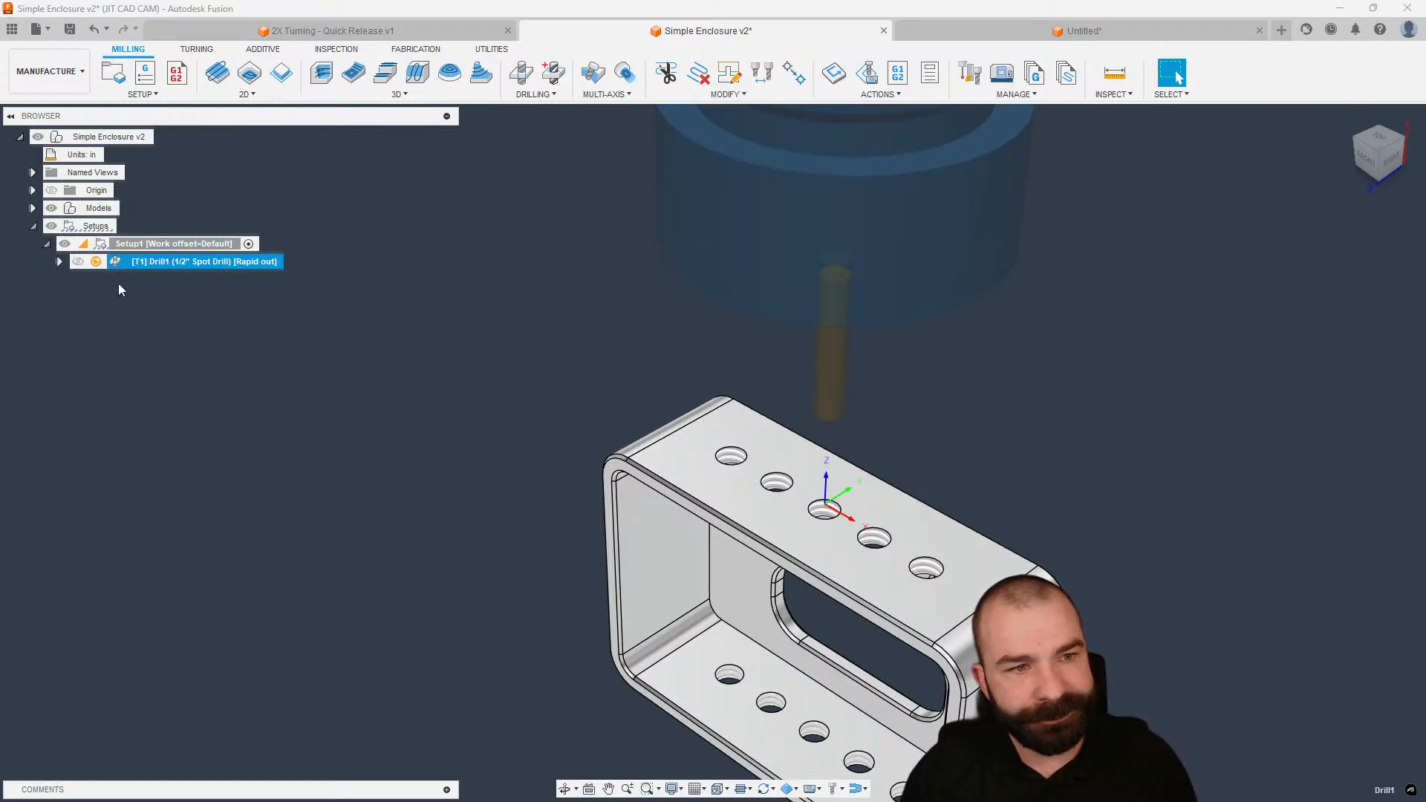
{"action": "left_click", "coordinate": [122, 273]}
{"action": "left_click", "coordinate": [121, 260]}
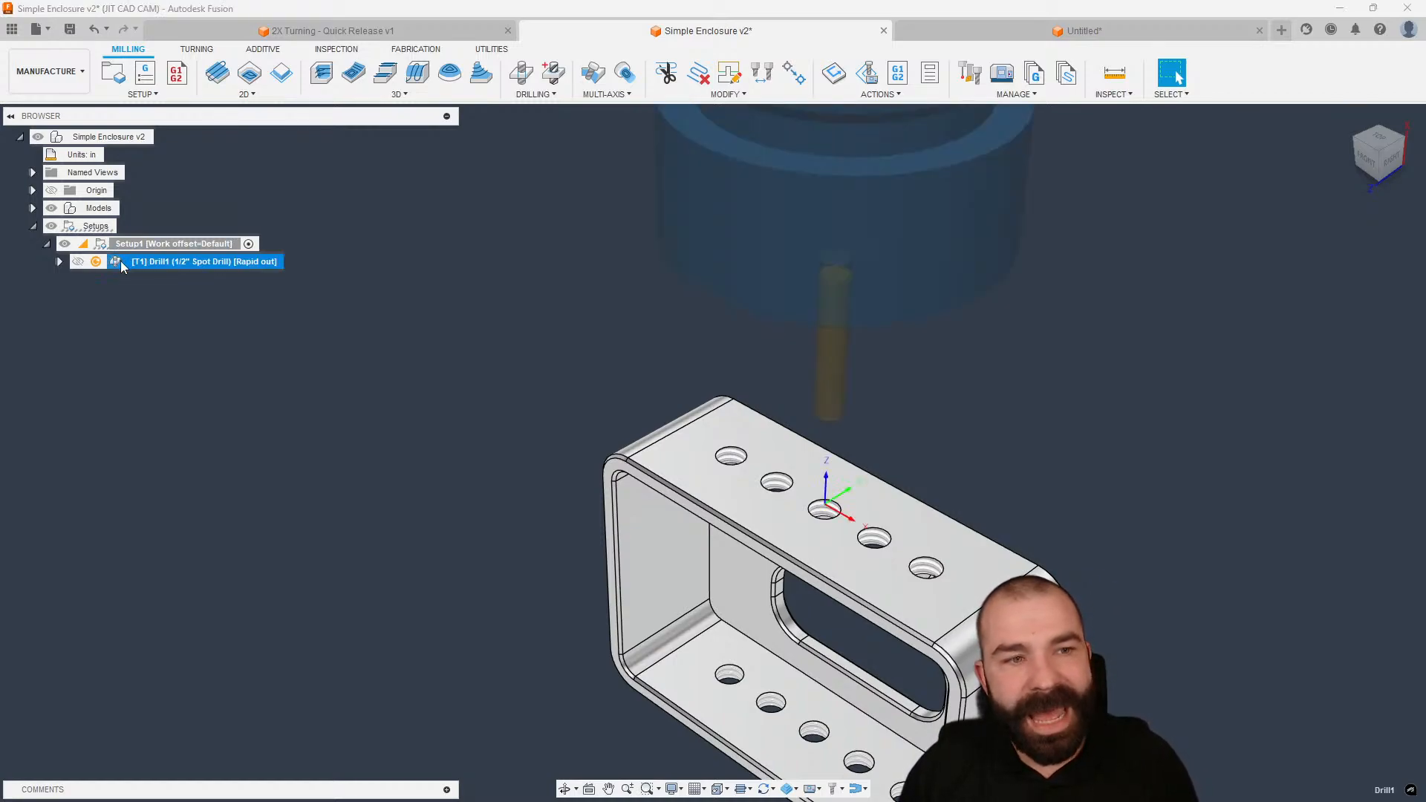
{"action": "right_click", "coordinate": [115, 267]}
{"action": "left_click", "coordinate": [176, 346]}
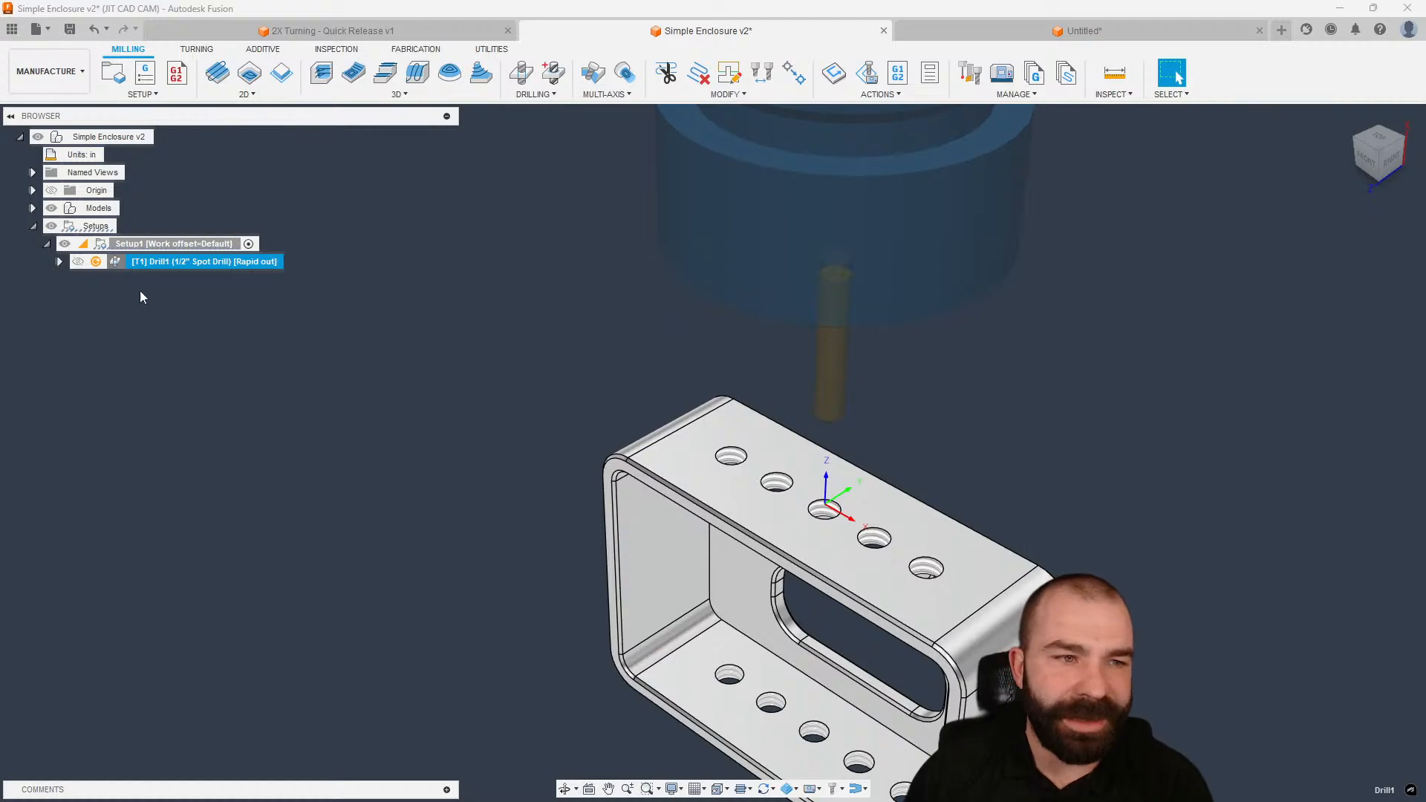
- Expand Drill1 and open its log to examine the warning text from toolpath generation
{"action": "left_click", "coordinate": [59, 261]}
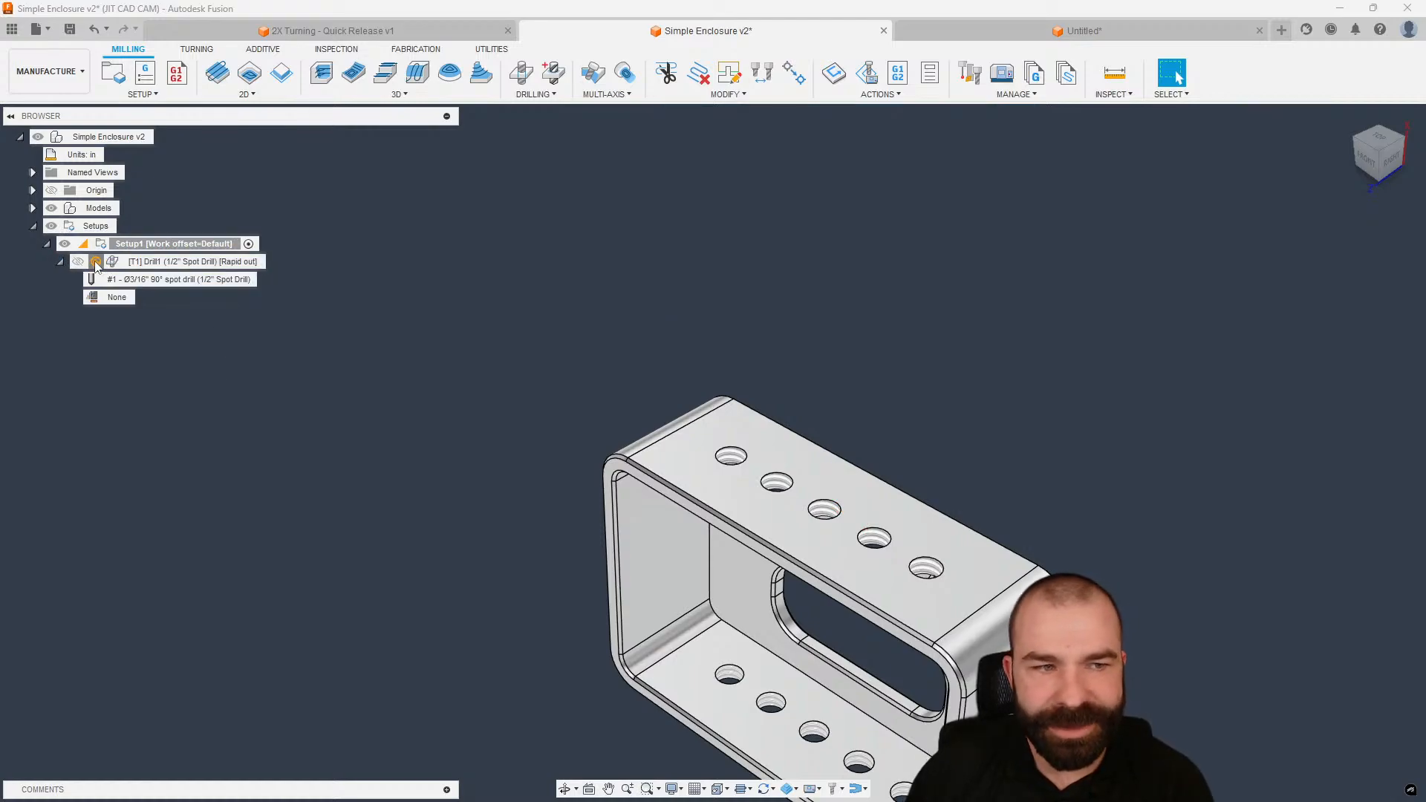
{"action": "left_click", "coordinate": [96, 262]}
{"action": "left_click_drag", "start_coordinate": [550, 252], "coordinate": [622, 256]}
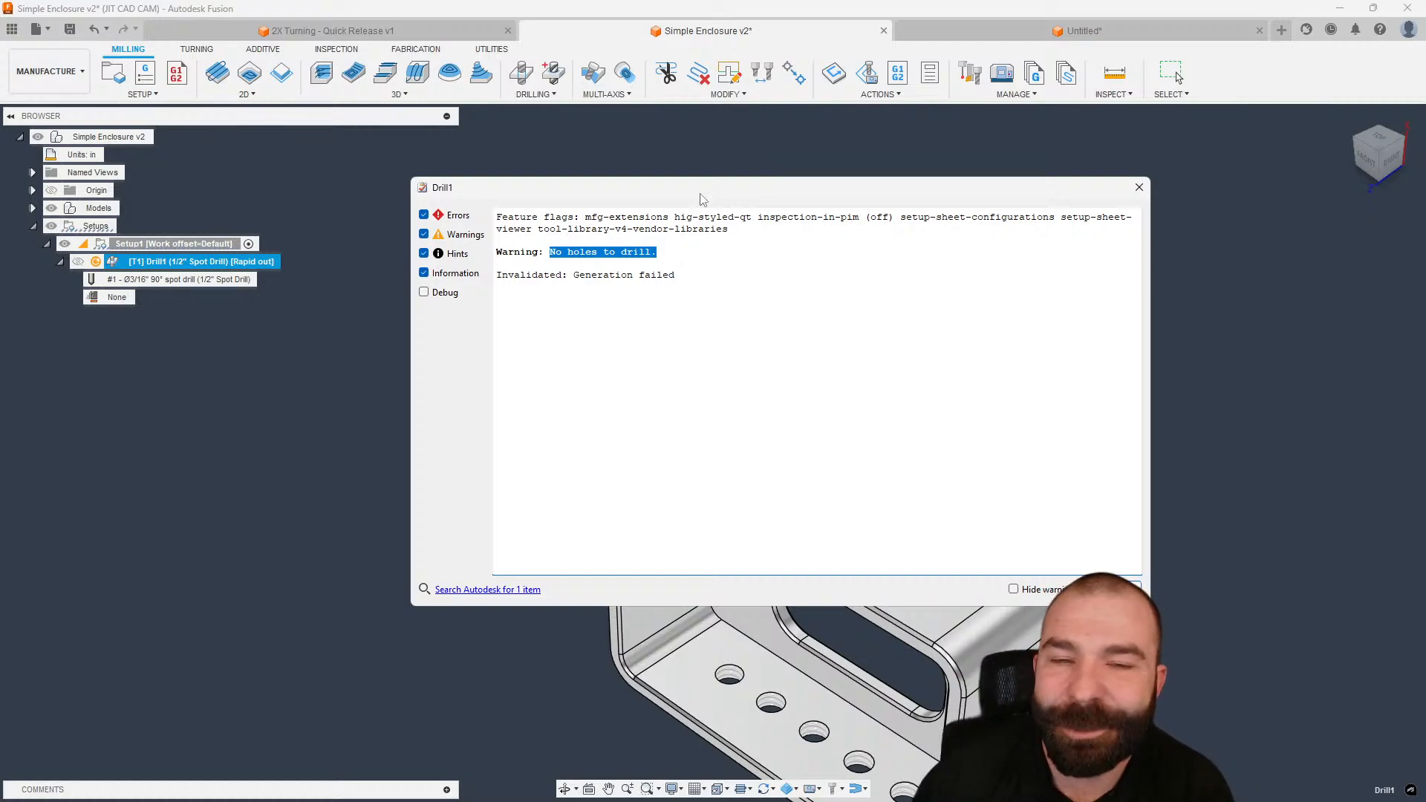
- Close the Drill1 log and switch to the 2X Turning - Quick Release document
{"action": "left_click", "coordinate": [1139, 187]}
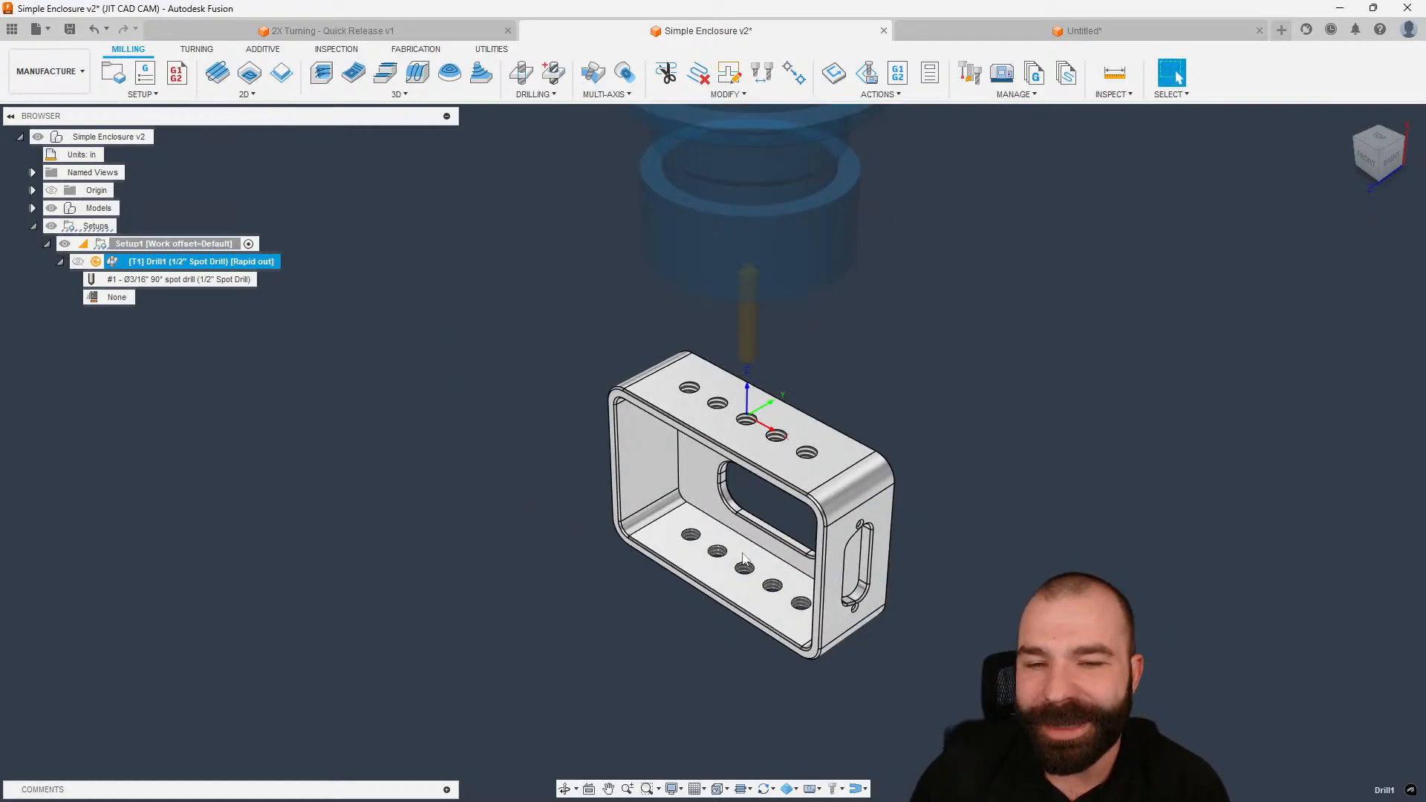
{"action": "scroll", "coordinate": [742, 560], "scroll_direction": "up", "scroll_amount": 2}
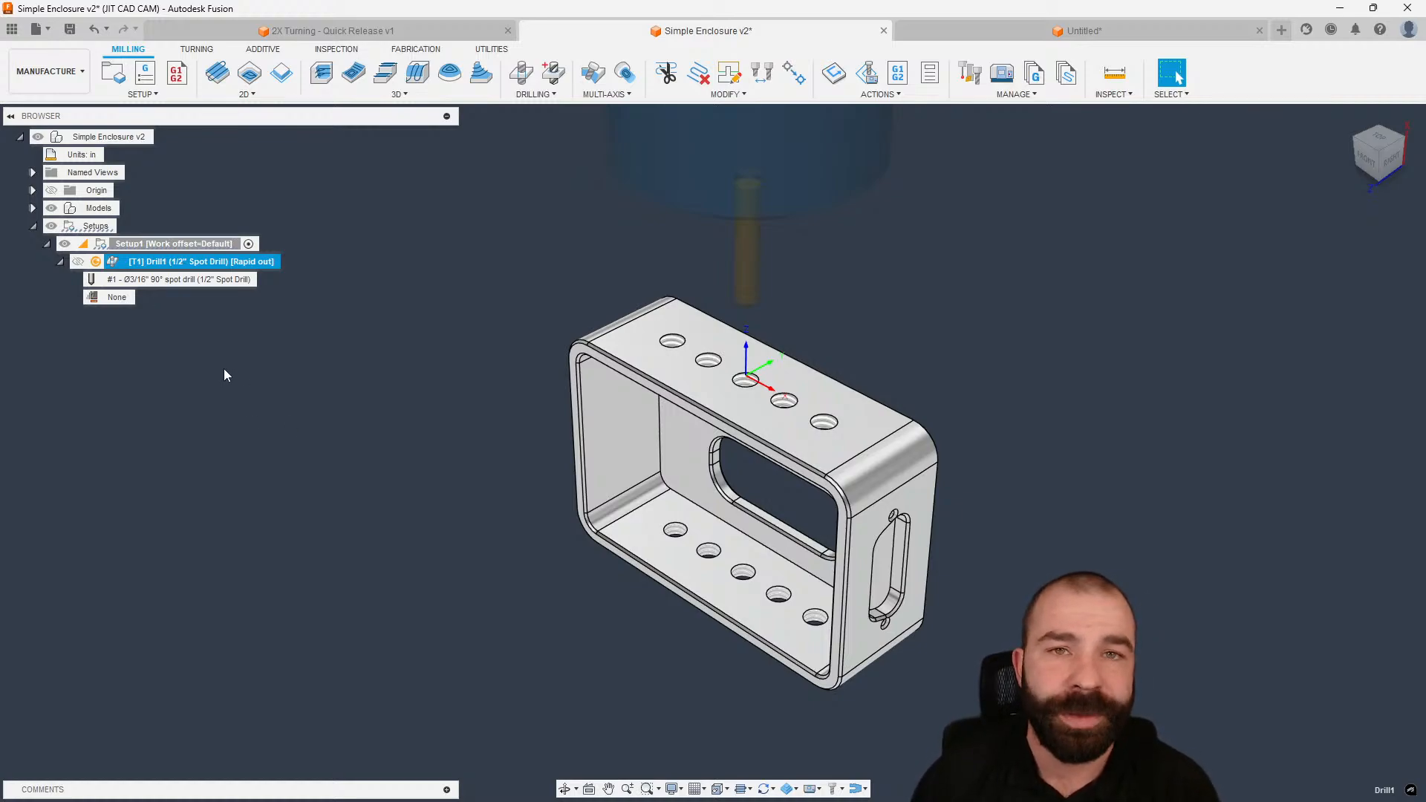
{"action": "left_click", "coordinate": [256, 32]}
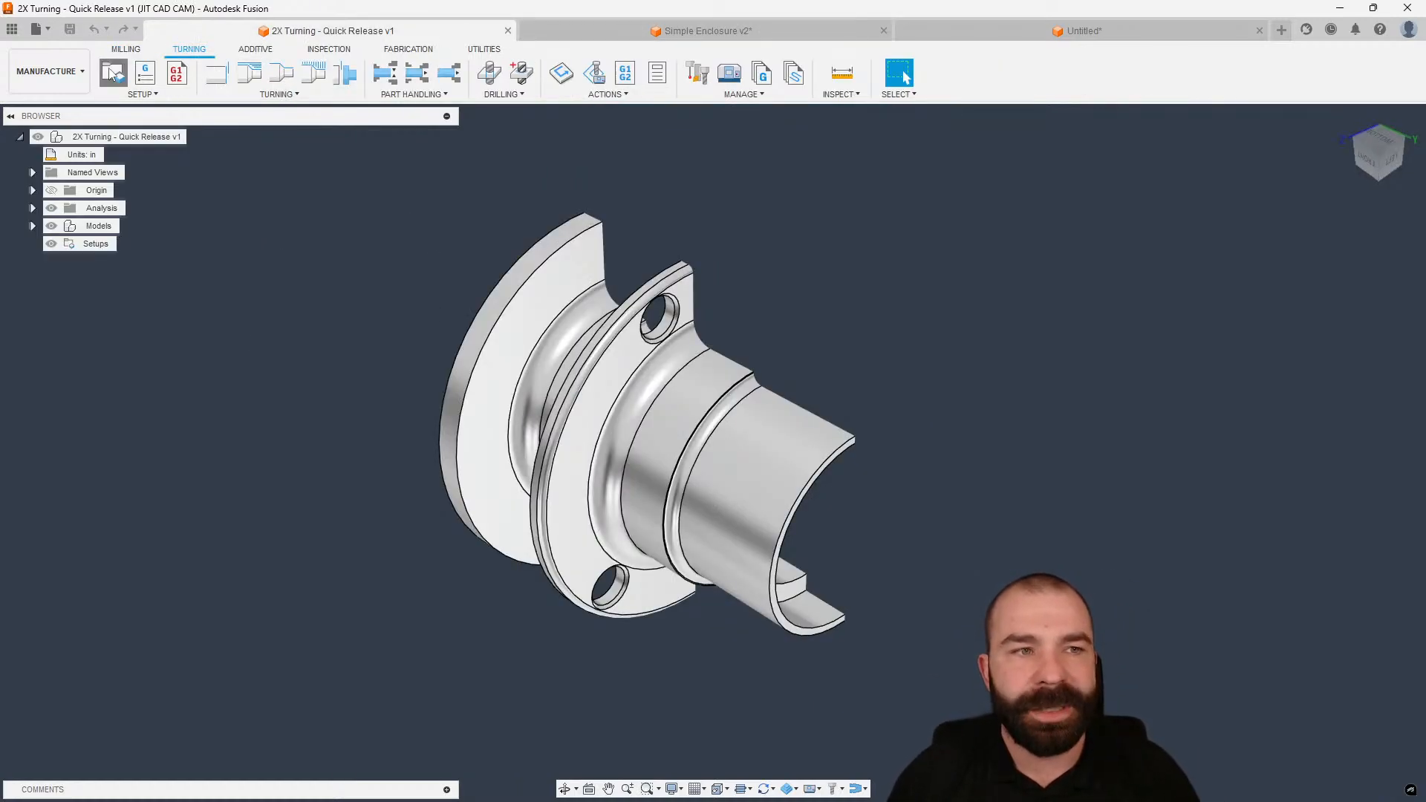
- Create a turning setup for the quick release, with the Z axis taken from the outer flange's round face
{"action": "left_click", "coordinate": [113, 72]}
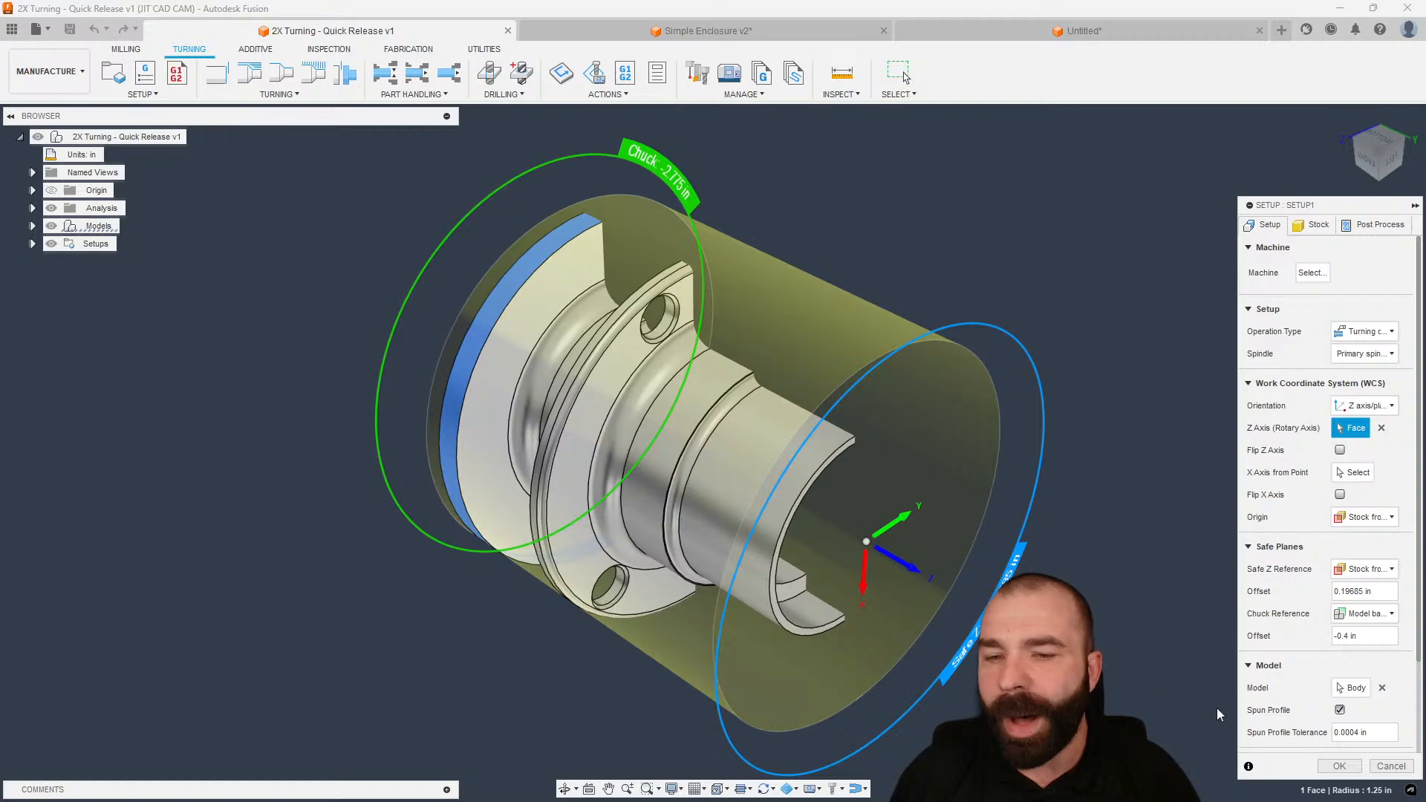
{"action": "left_click", "coordinate": [1354, 473]}
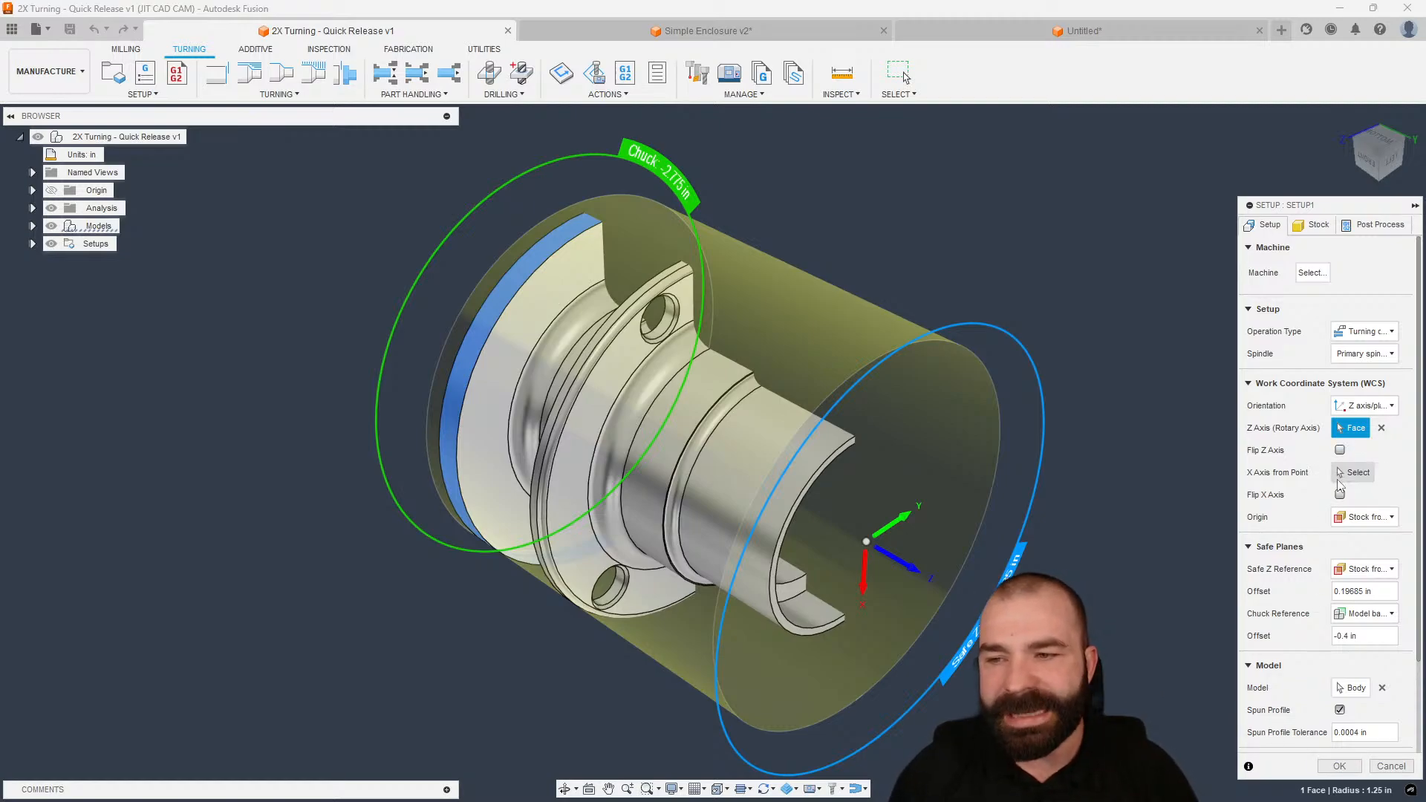
{"action": "left_click", "coordinate": [1342, 766]}
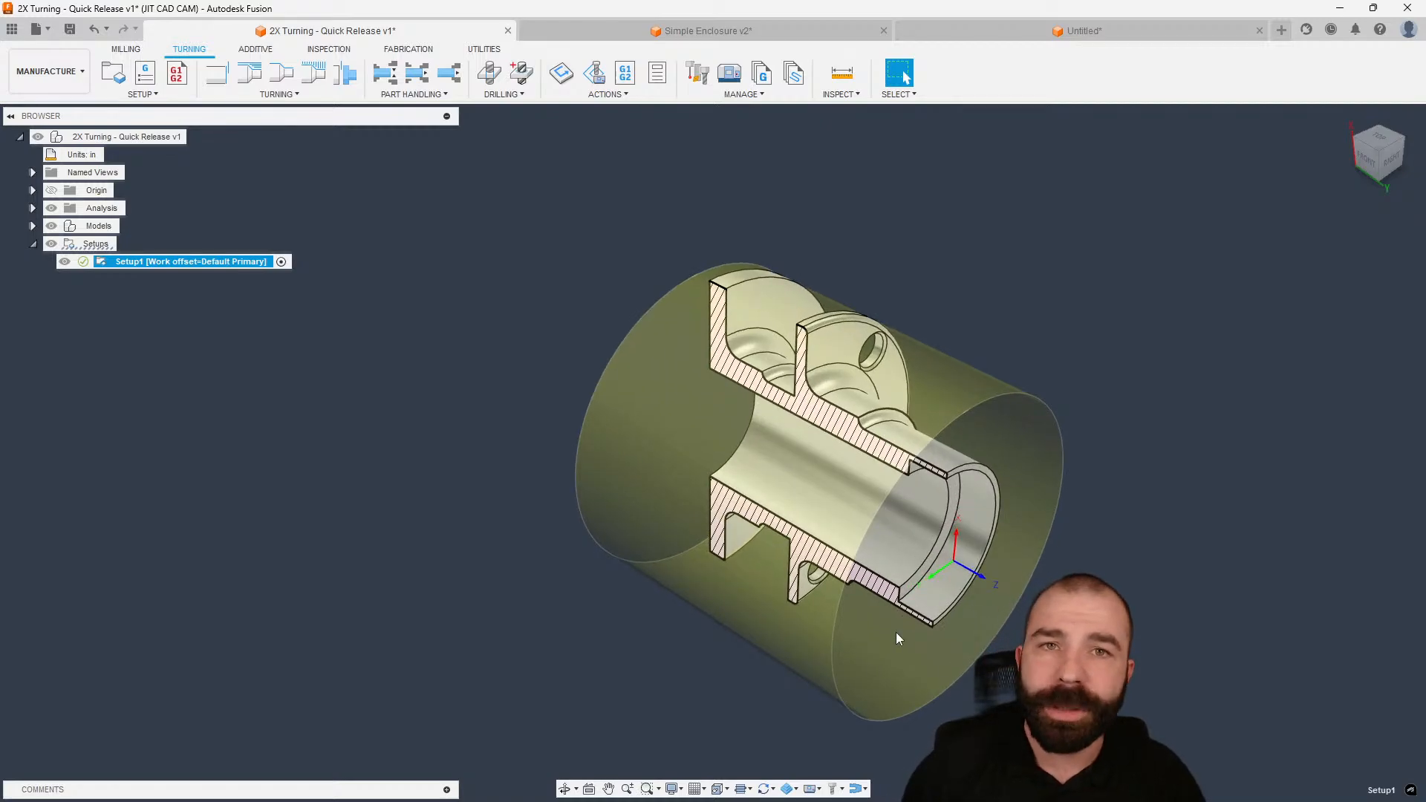
- Start a Bar Pull operation and set its pull distance expression to surfaceZHigh-surfaceZLow
{"action": "left_click", "coordinate": [402, 95]}
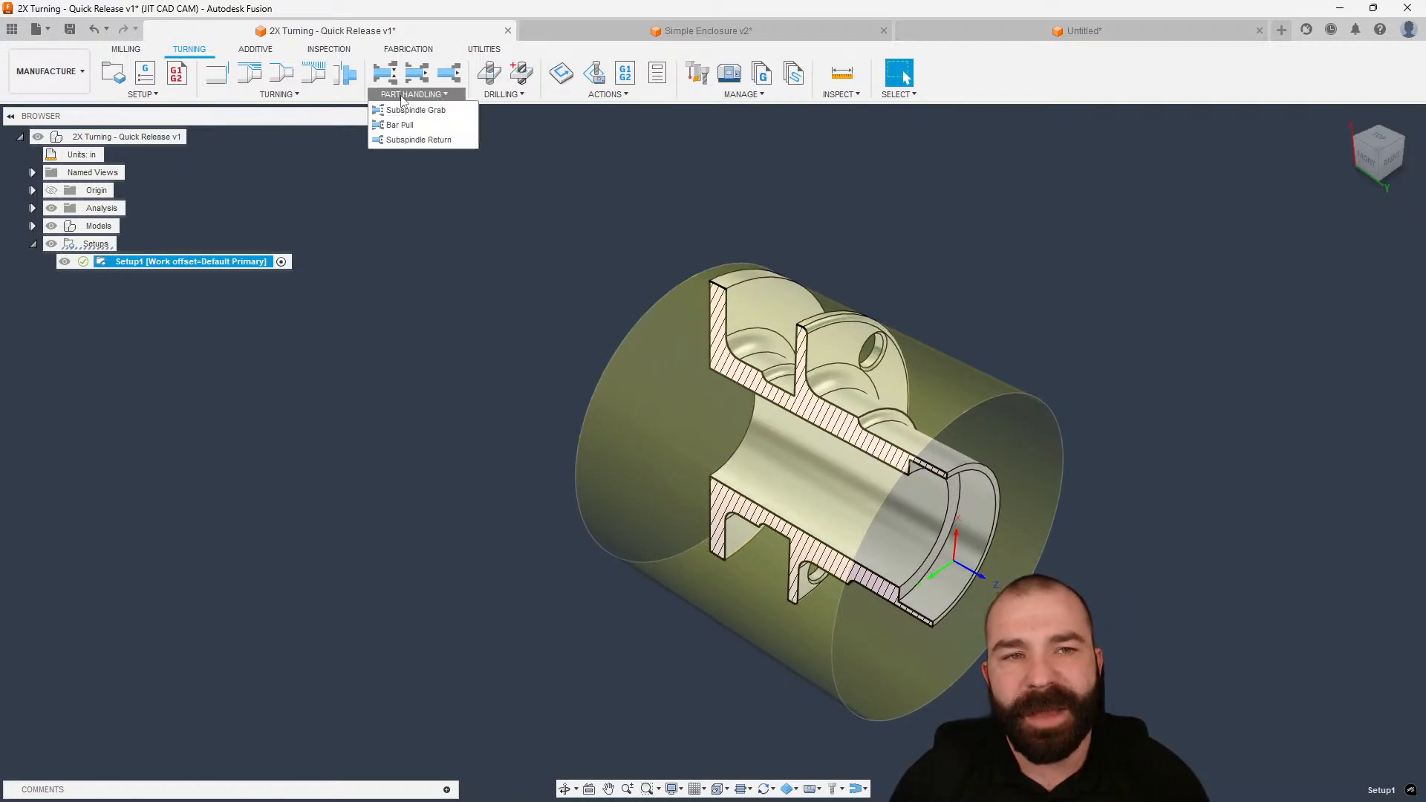
{"action": "left_click", "coordinate": [407, 125]}
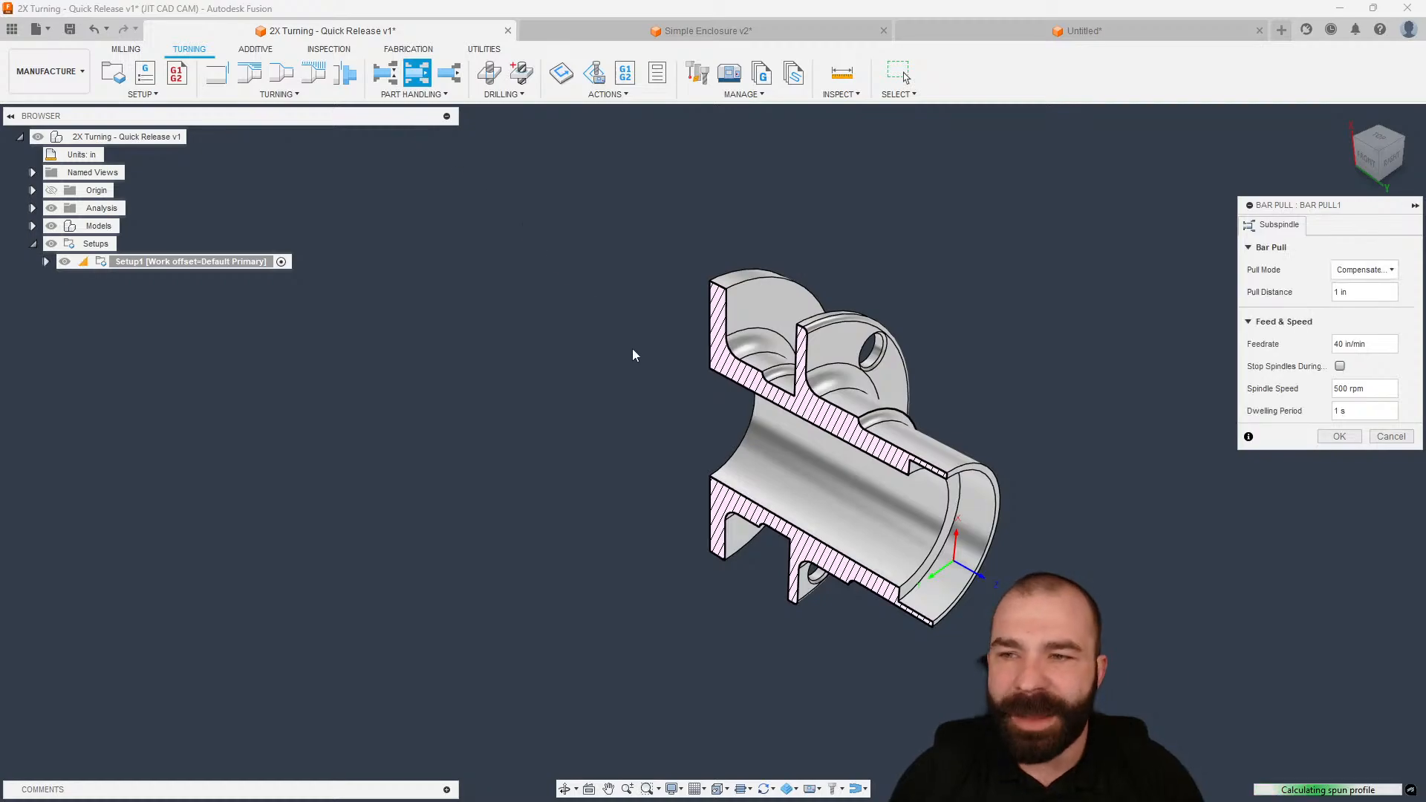
{"action": "left_click", "coordinate": [1365, 292]}
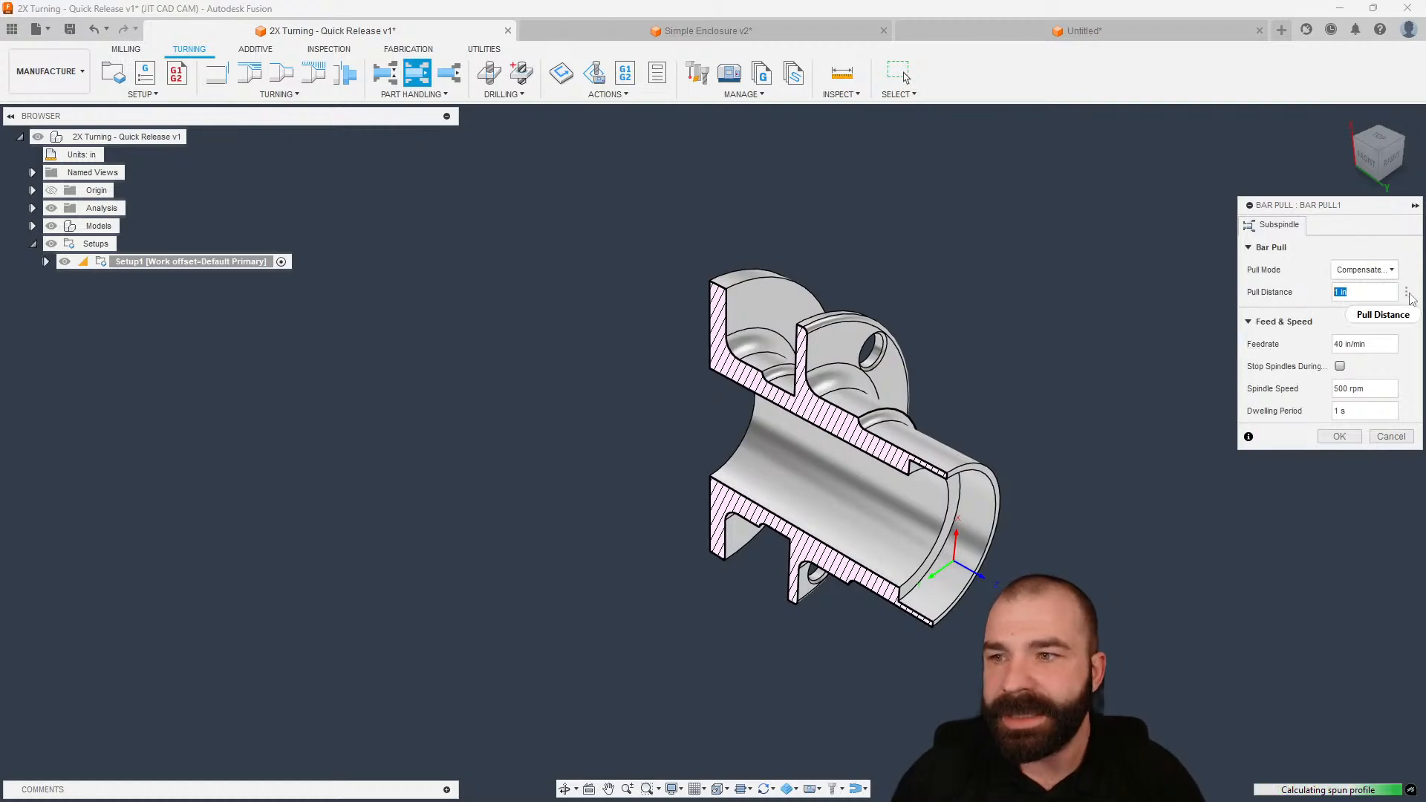
{"action": "left_click", "coordinate": [1407, 292]}
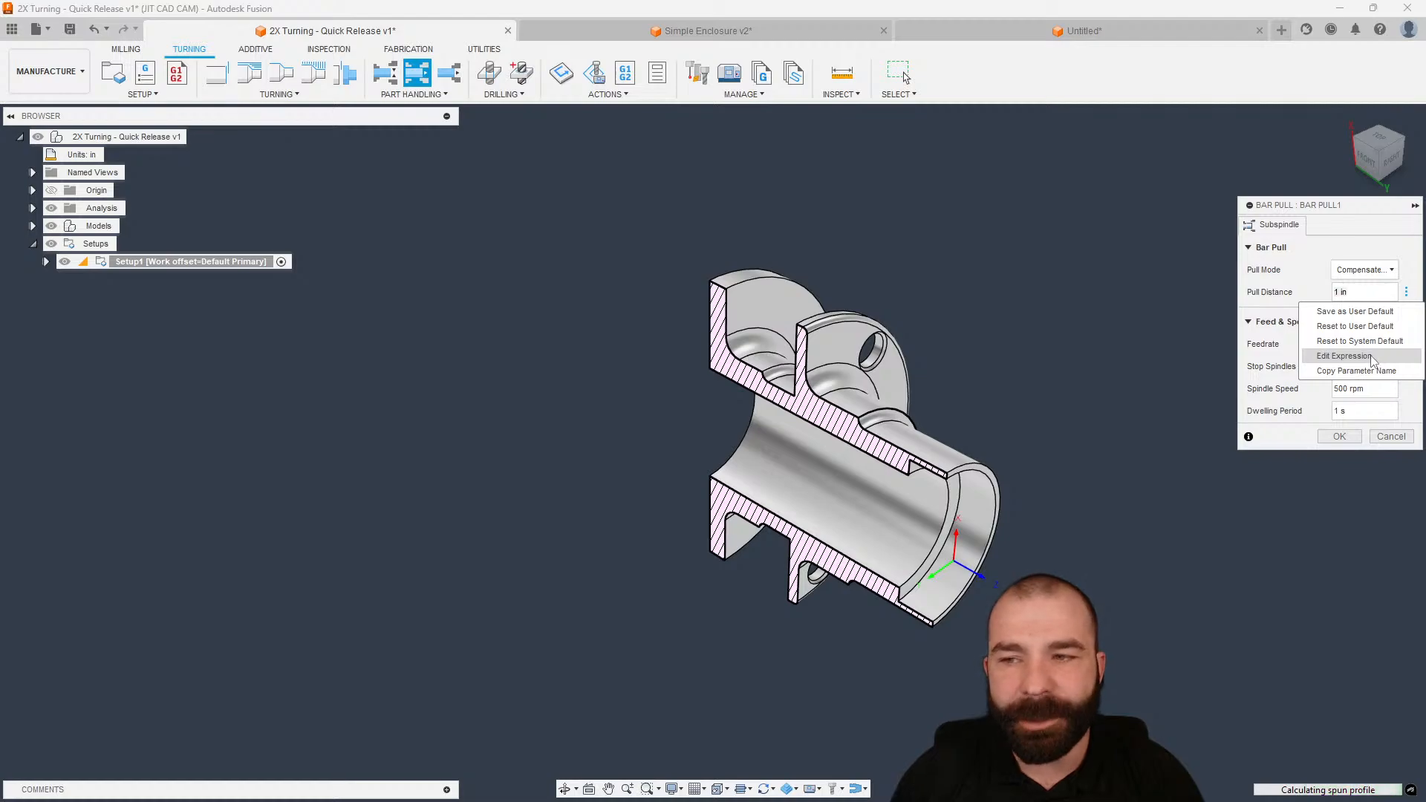
{"action": "left_click", "coordinate": [1340, 356]}
{"action": "key", "text": "ctrl+a"}
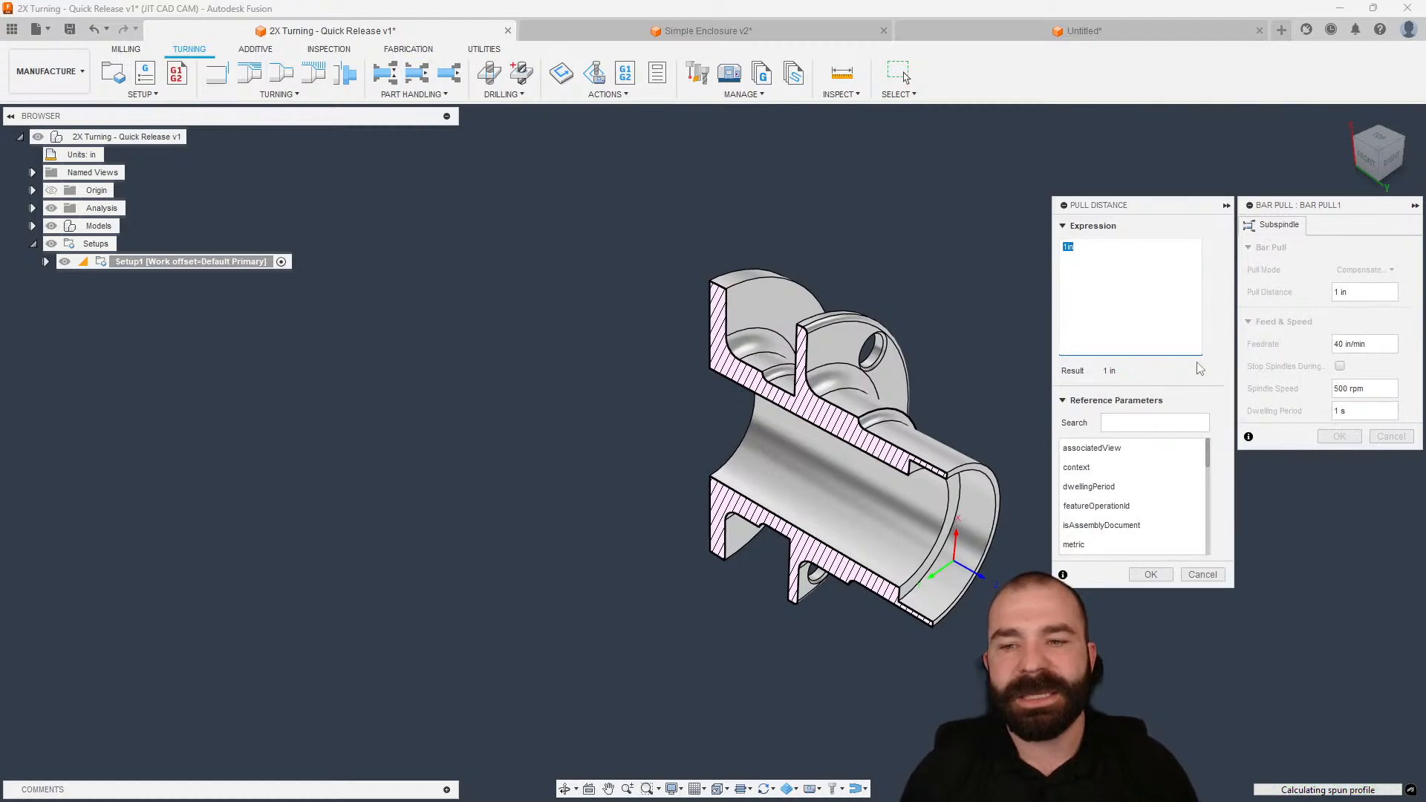
{"action": "type", "text": "surf"}
{"action": "scroll", "coordinate": [1196, 366], "scroll_direction": "down", "scroll_amount": 1}
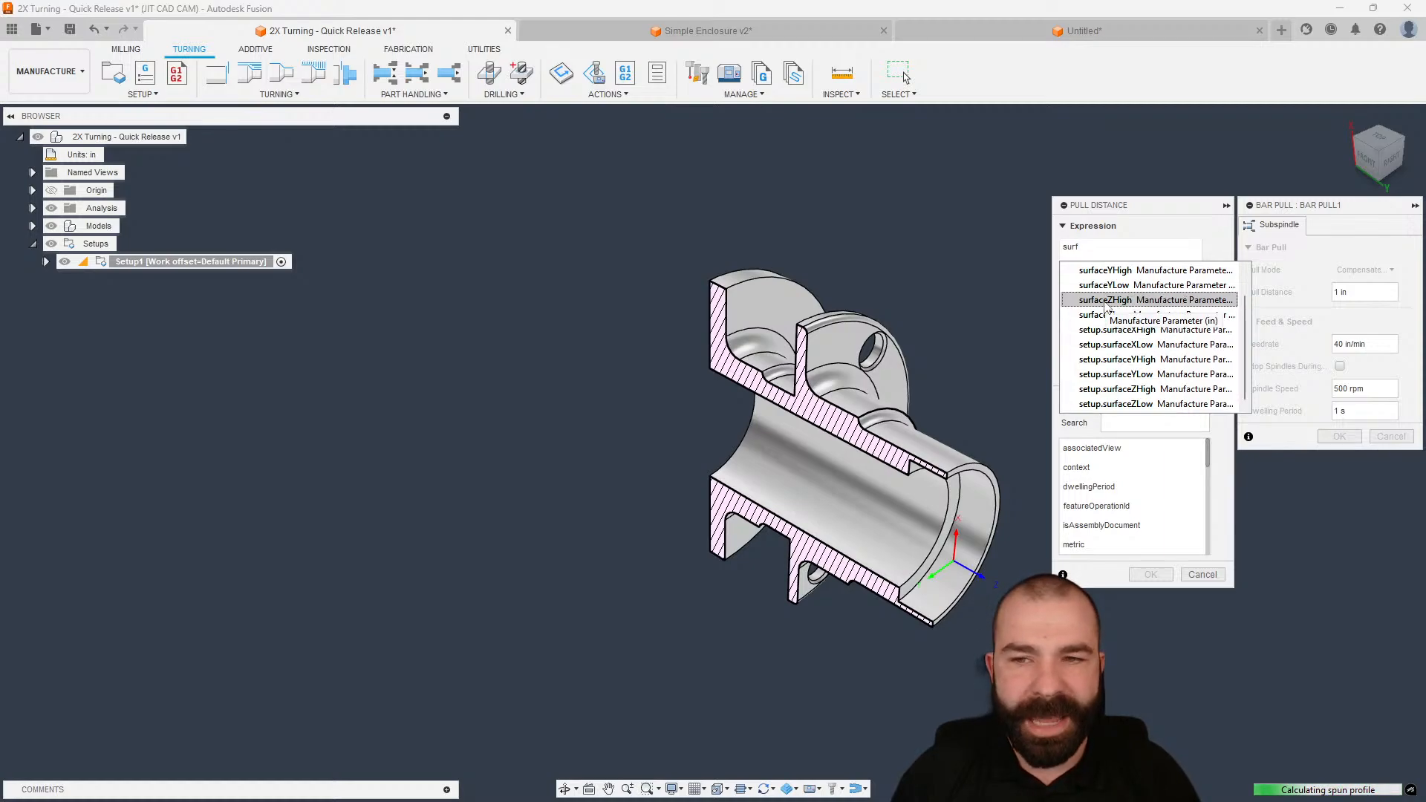
{"action": "left_click", "coordinate": [1106, 302]}
{"action": "type", "text": "-sur"}
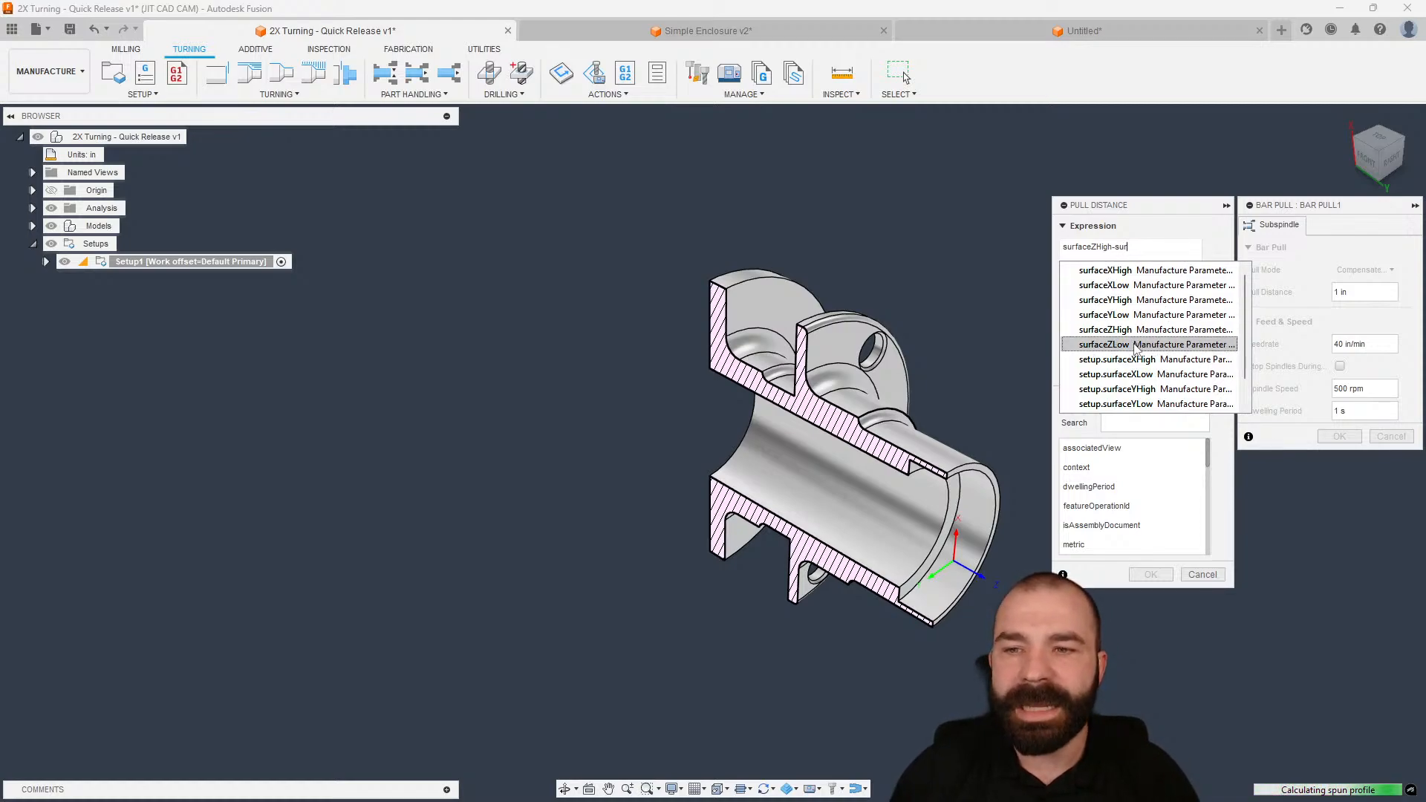
{"action": "left_click", "coordinate": [1141, 344]}
{"action": "left_click", "coordinate": [1106, 371]}
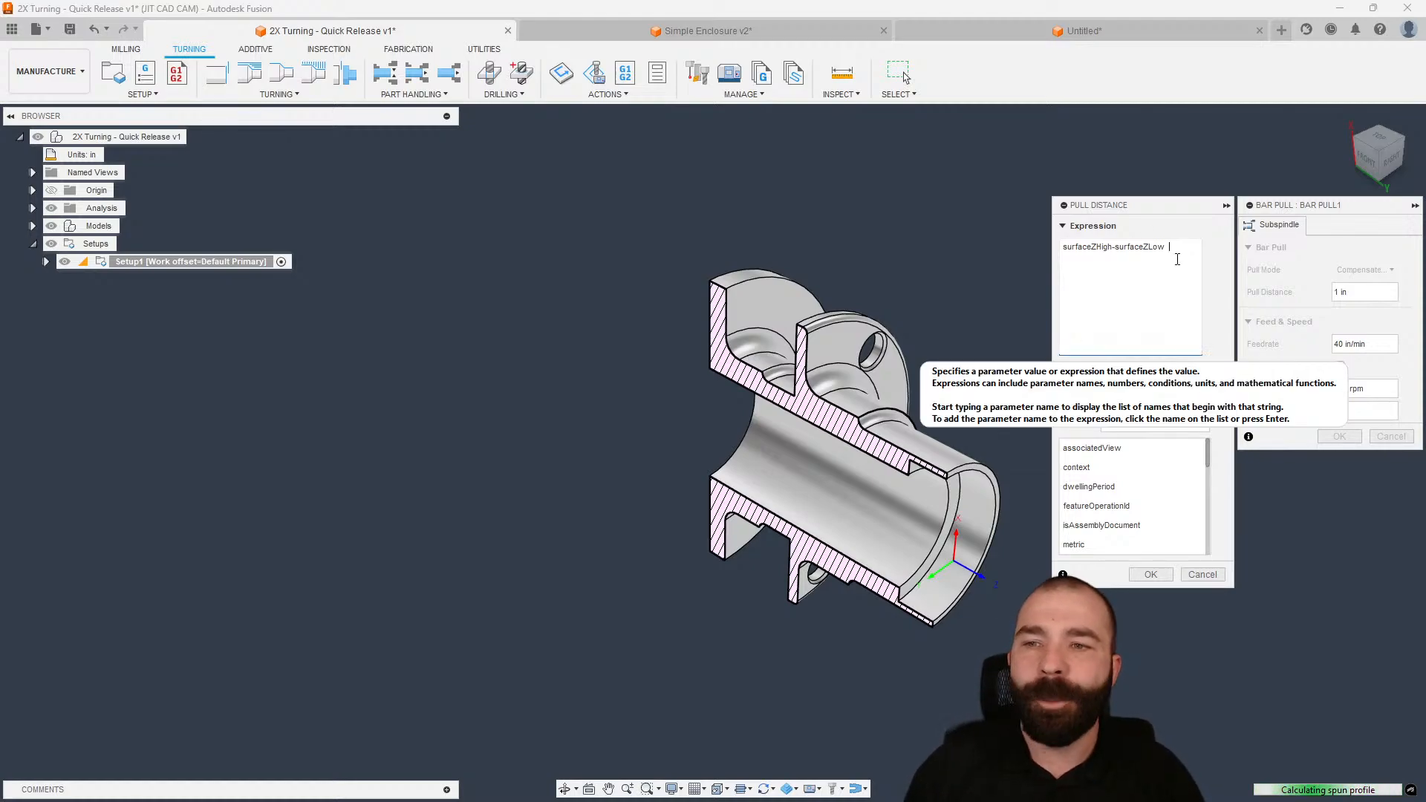
- Extend the pull distance expression to surfaceZHigh-surfaceZLow+.125in and create the bar pull operation
{"action": "type", "text": "+"}
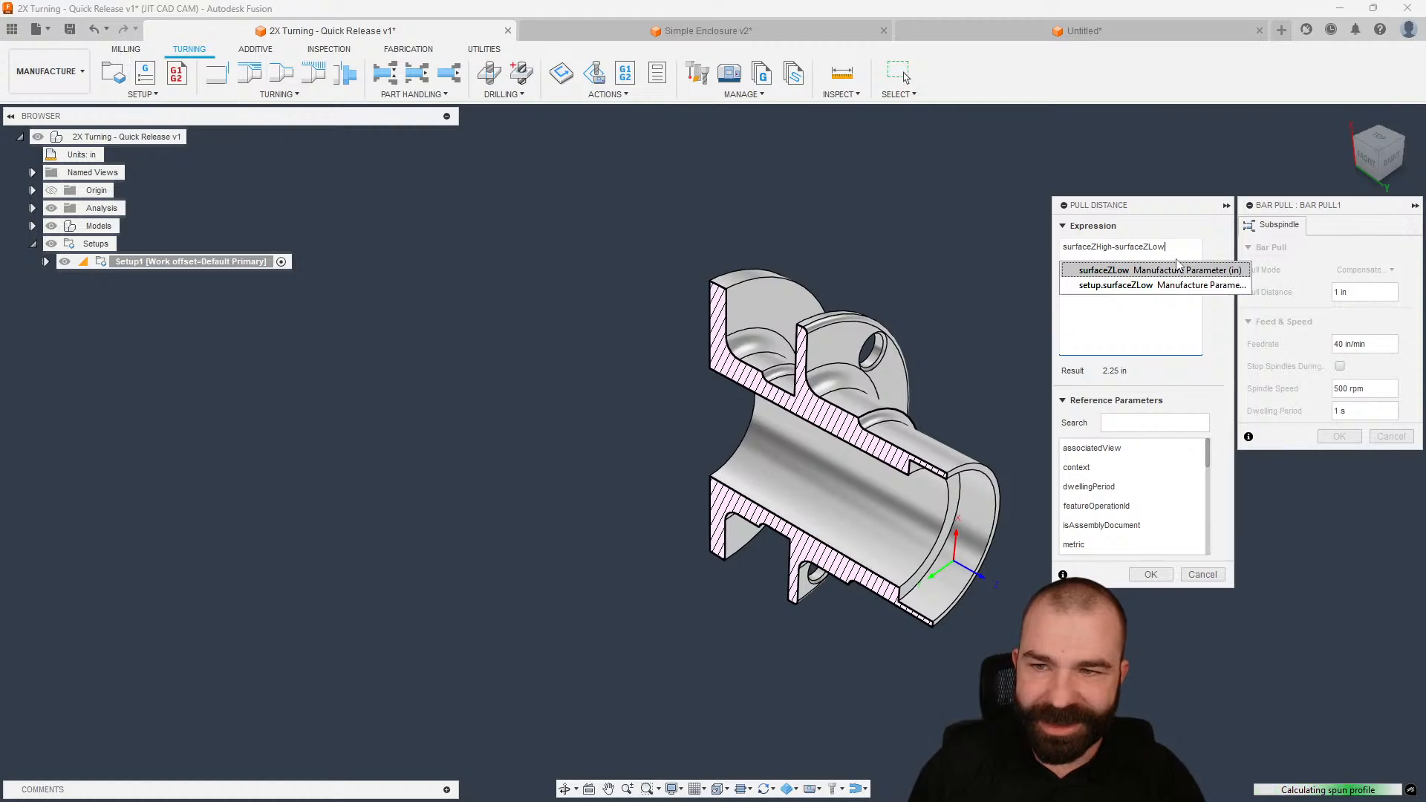
{"action": "type", "text": ".125"}
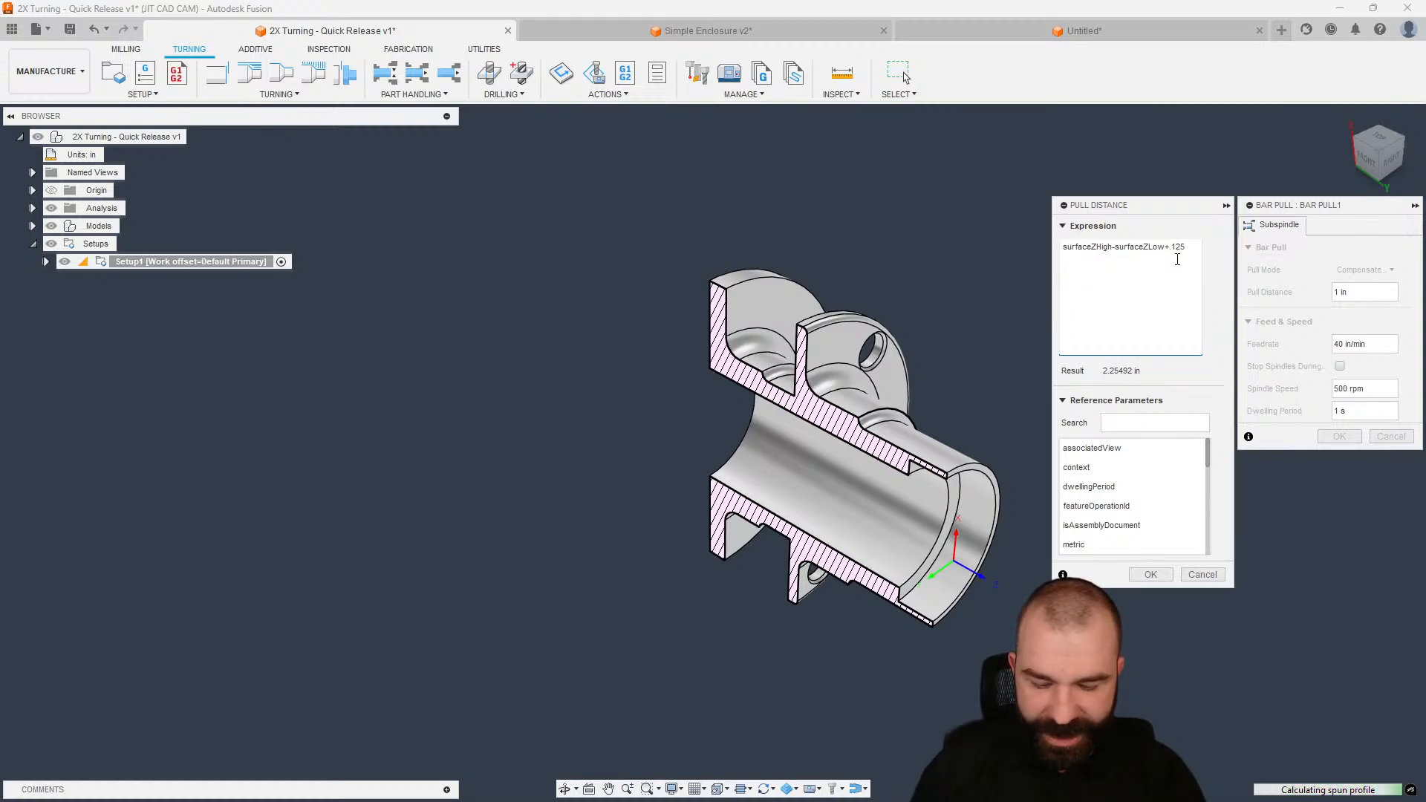
{"action": "type", "text": "l"}
{"action": "type", "text": "n"}
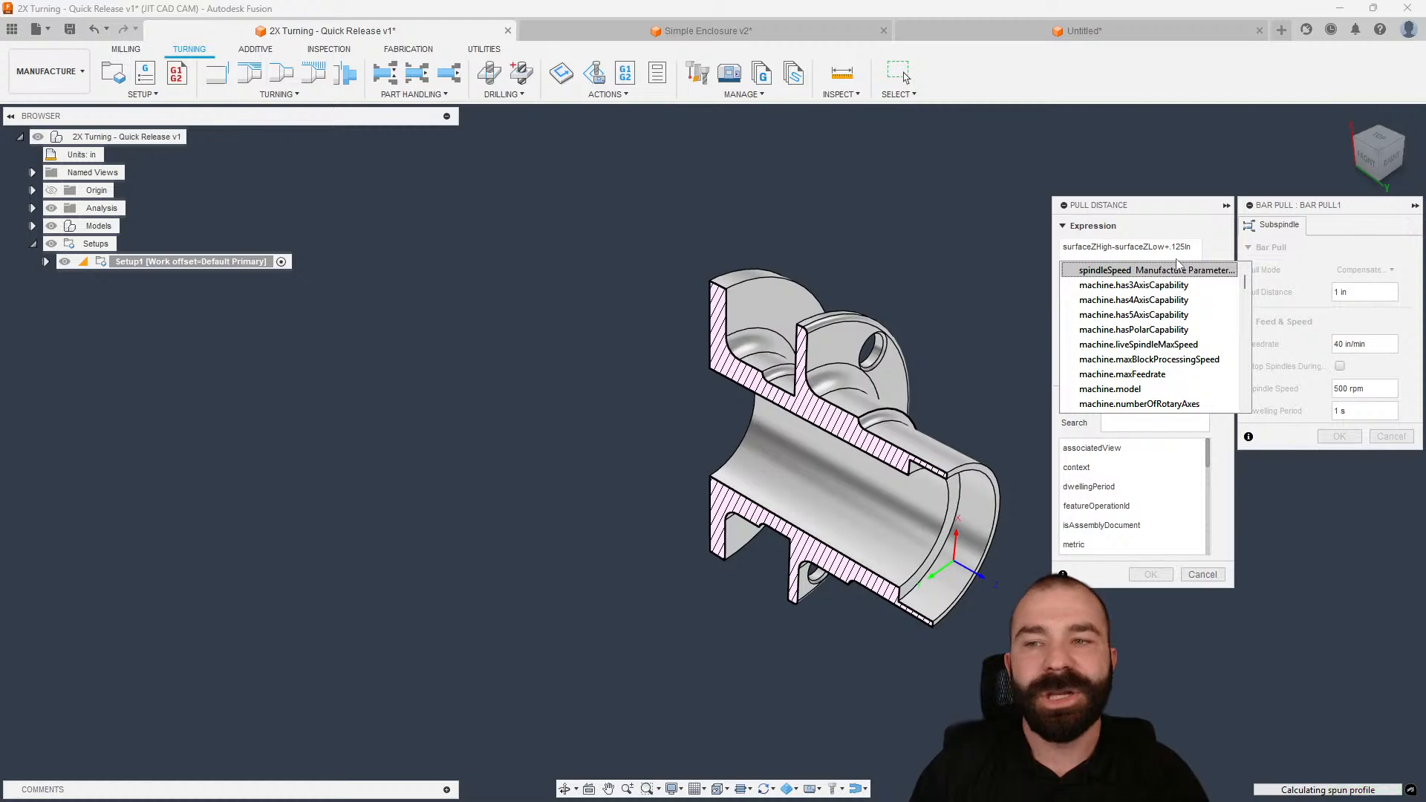
{"action": "left_click", "coordinate": [1177, 259]}
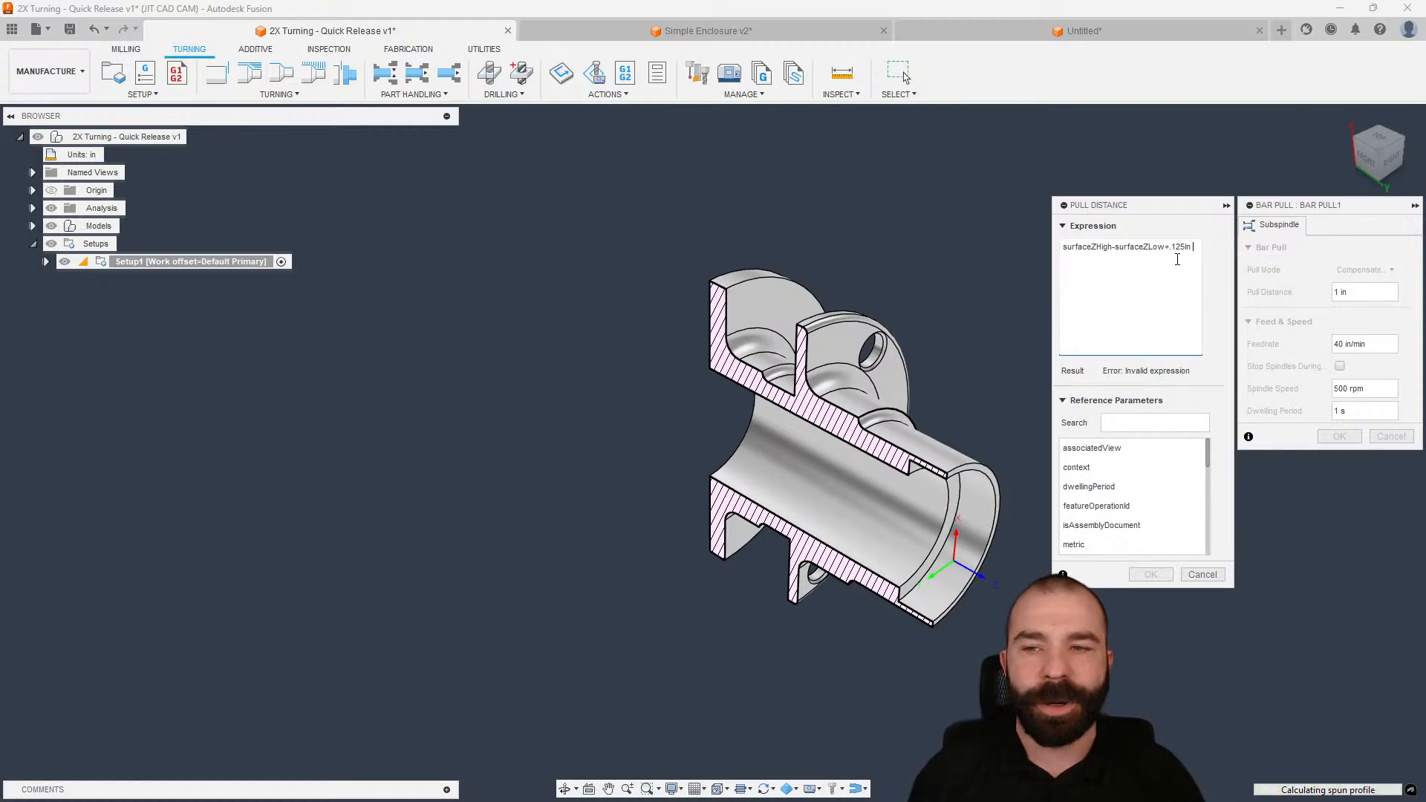
{"action": "key", "text": "BackSpace"}
{"action": "key", "text": "BackSpace"}
{"action": "type", "text": "in"}
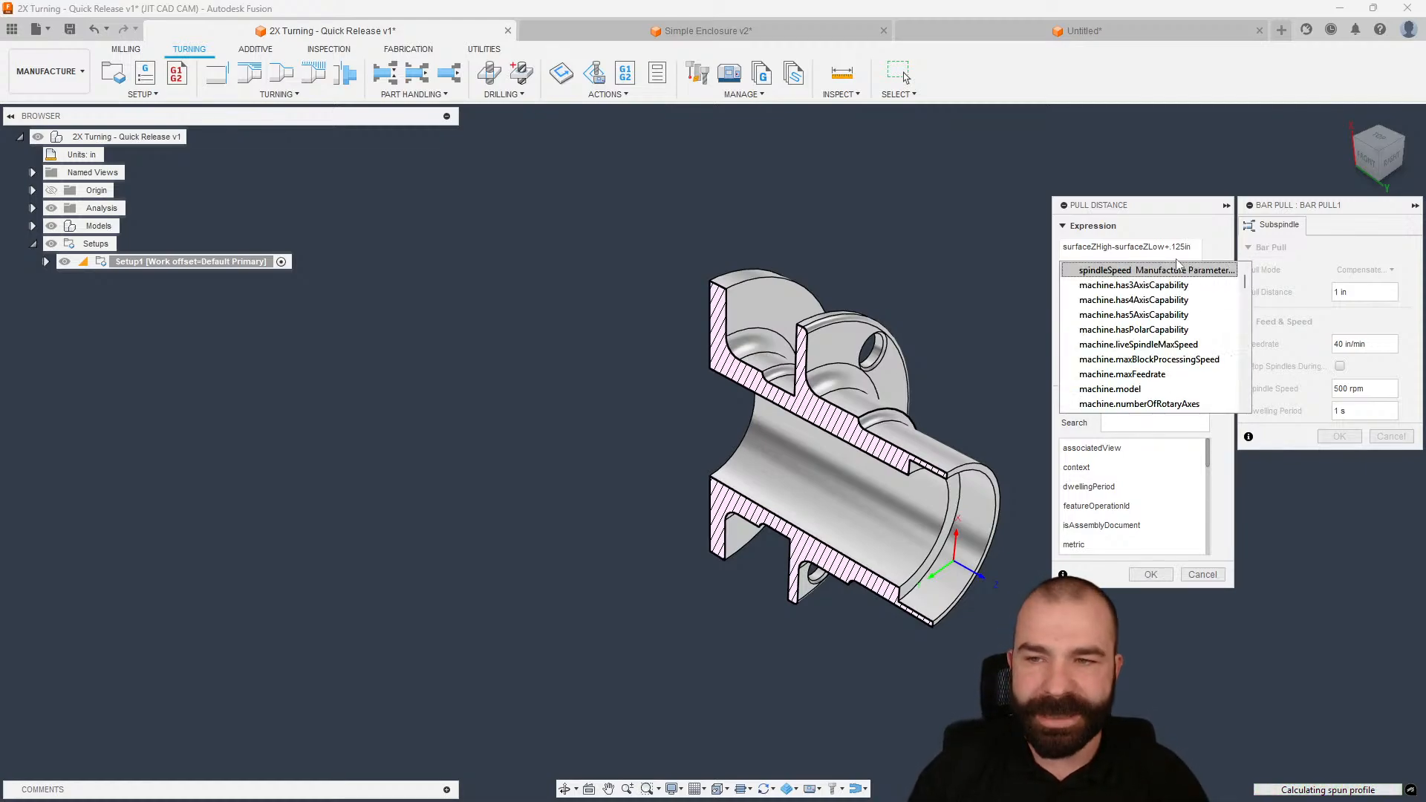
{"action": "left_click", "coordinate": [1177, 259]}
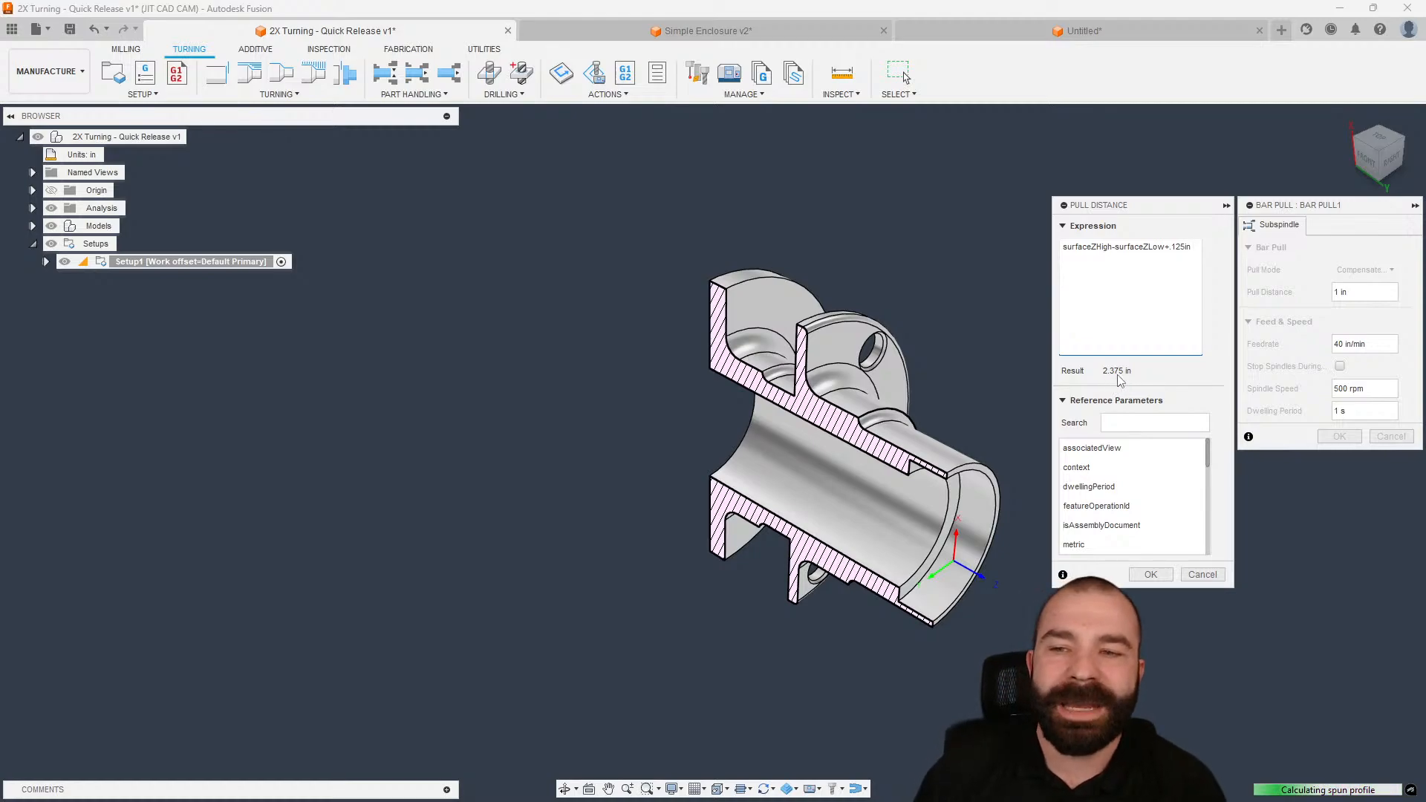
{"action": "double_click", "coordinate": [1177, 253]}
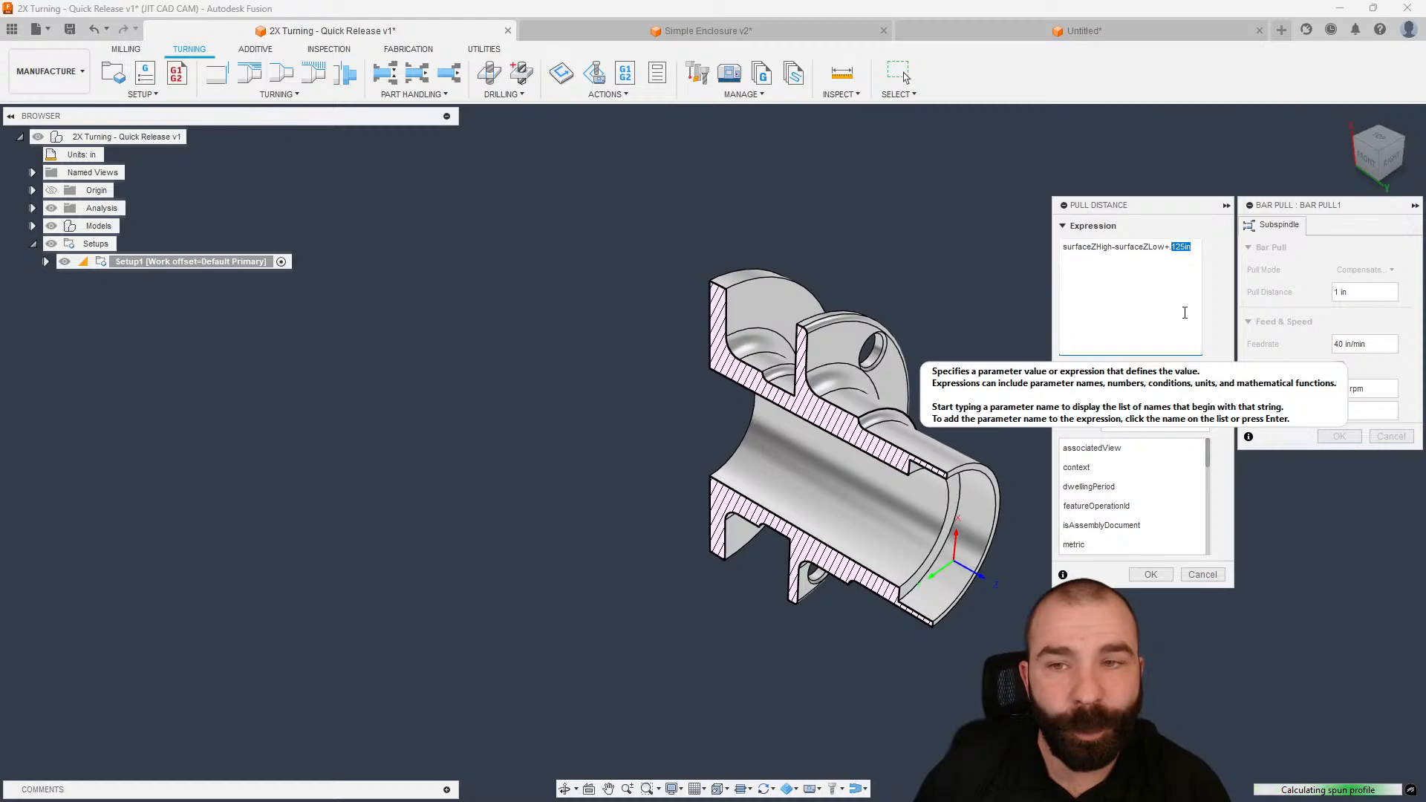
{"action": "left_click", "coordinate": [1150, 574]}
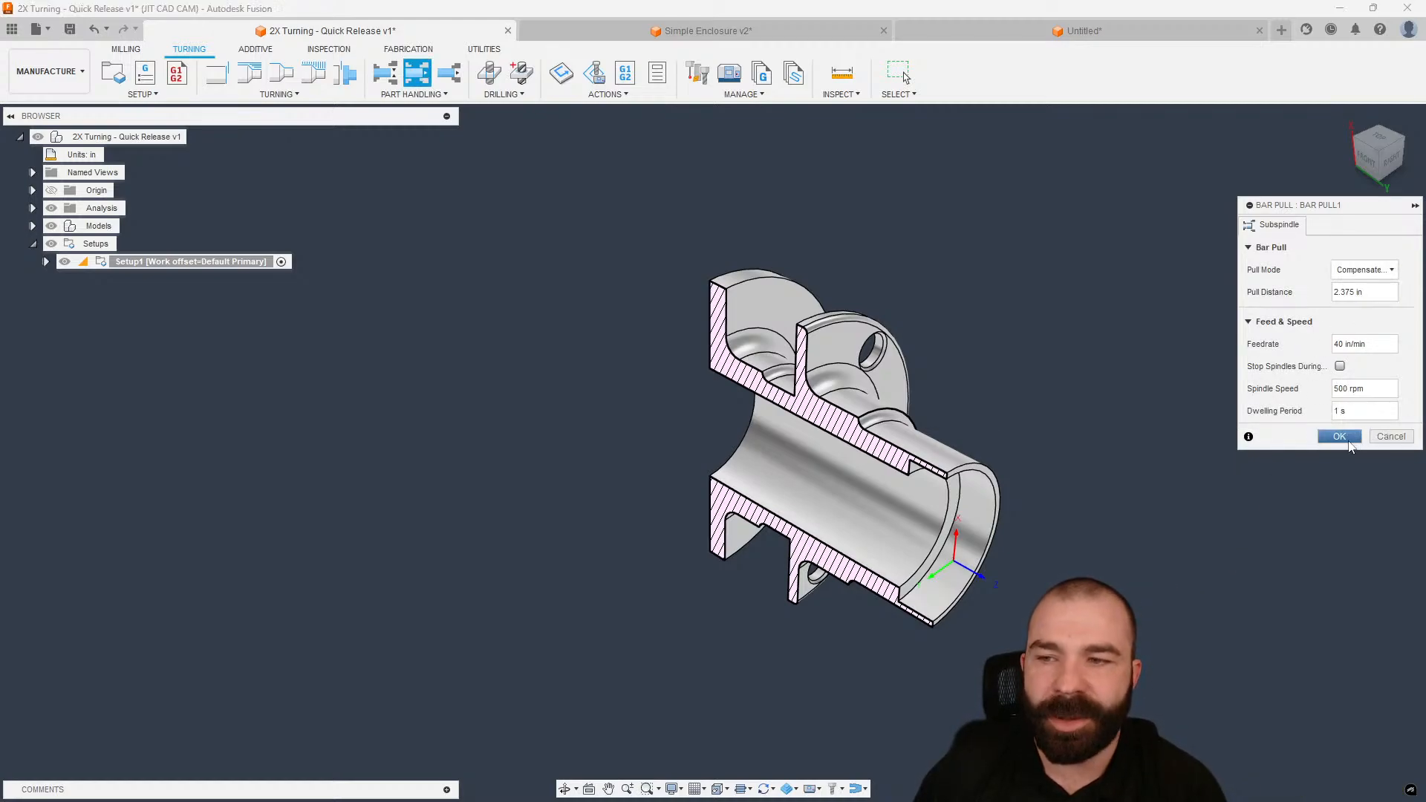
{"action": "left_click", "coordinate": [1339, 436]}
- Switch the quick release document to the Design workspace
{"action": "middle_click_drag", "start_coordinate": [717, 542], "coordinate": [792, 507], "text": "shift"}
{"action": "left_click", "coordinate": [46, 71]}
{"action": "left_click", "coordinate": [44, 131]}
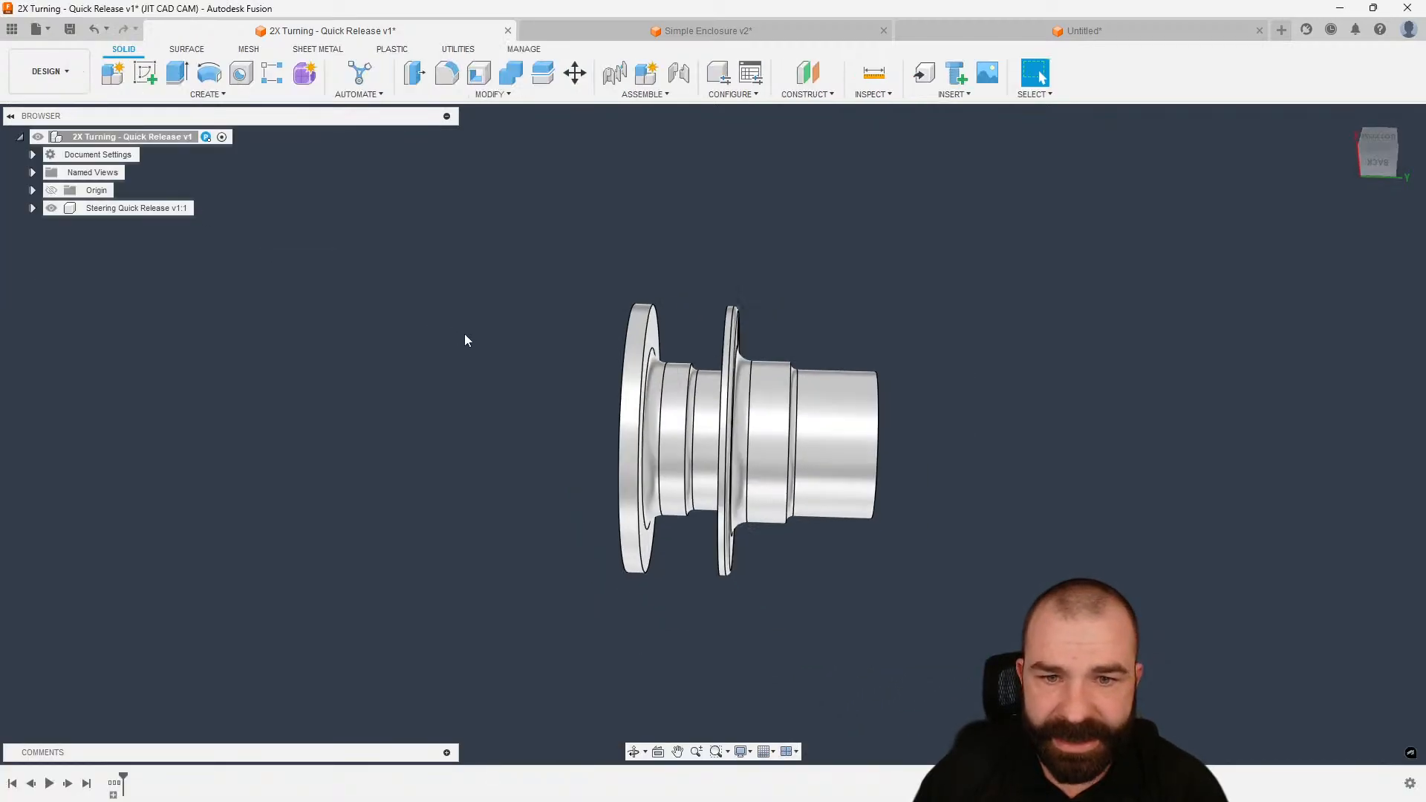
{"action": "key", "text": "e"}
{"action": "scroll", "coordinate": [900, 425], "scroll_direction": "up", "scroll_amount": 3}
{"action": "scroll", "coordinate": [900, 425], "scroll_direction": "up", "scroll_amount": 3}
{"action": "scroll", "coordinate": [918, 401], "scroll_direction": "down", "scroll_amount": 4}
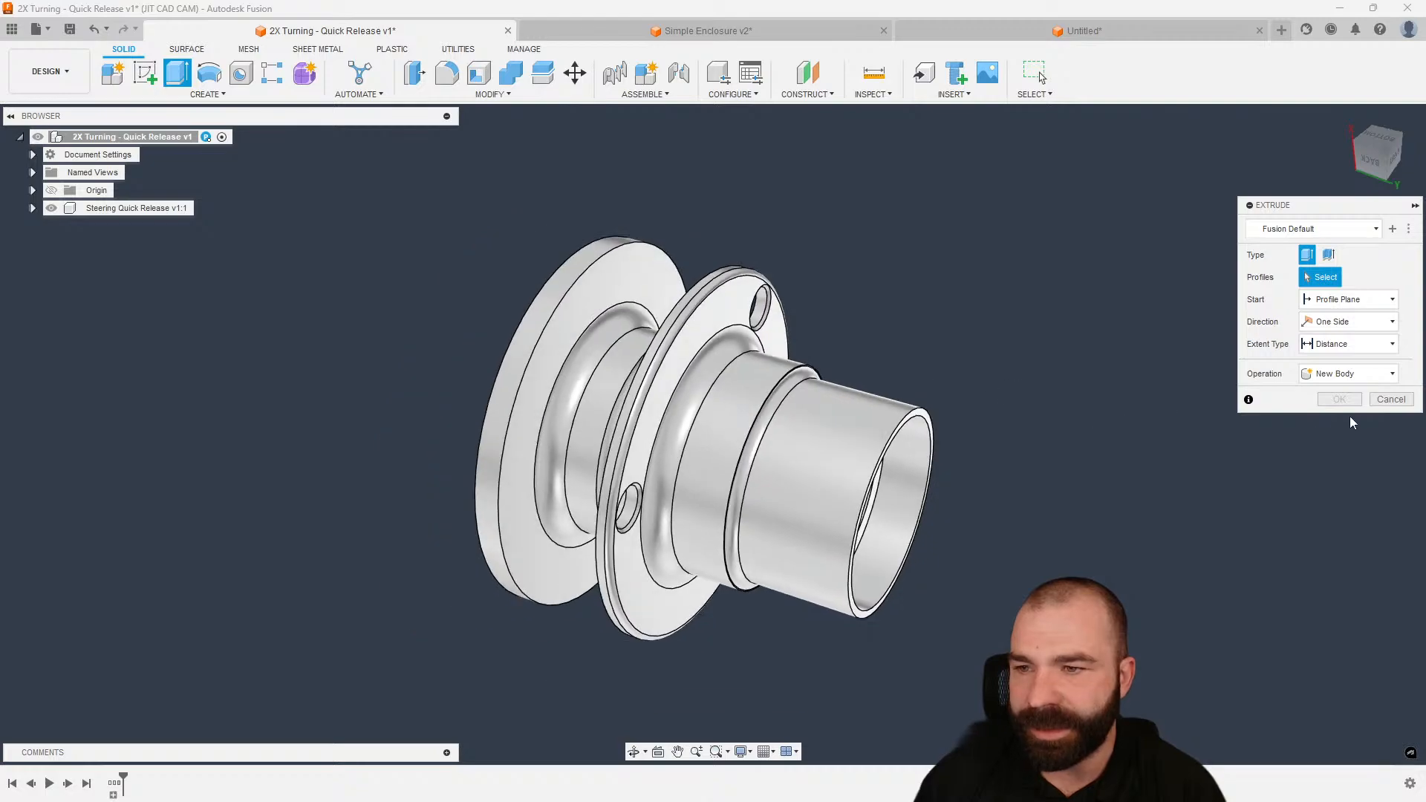
{"action": "key", "text": "Escape"}
- Extrude the ring-shaped end face of the narrow tube by -12 mm as a cut to shorten the part
{"action": "left_click", "coordinate": [176, 72]}
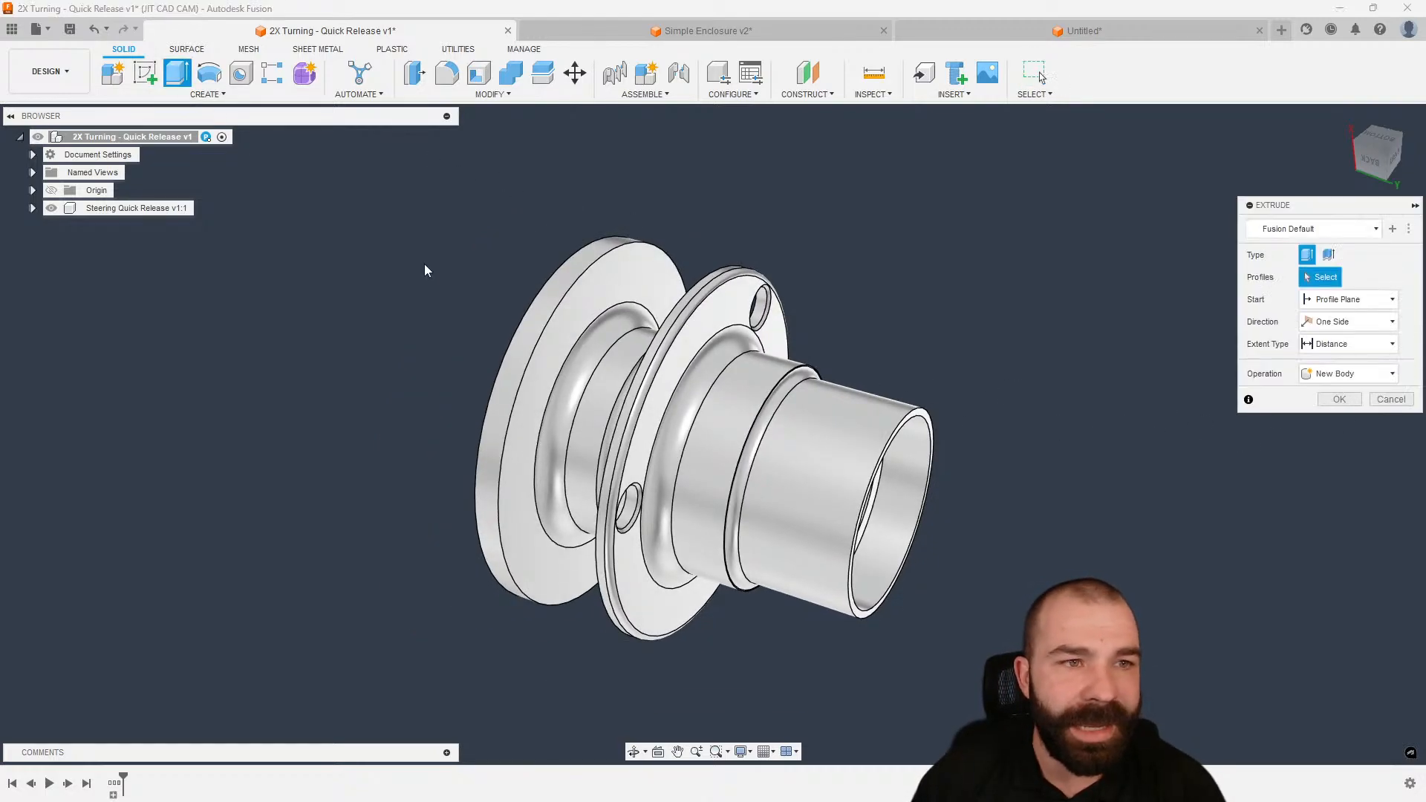
{"action": "scroll", "coordinate": [933, 429], "scroll_direction": "up", "scroll_amount": 3}
{"action": "left_click", "coordinate": [971, 446]}
{"action": "scroll", "coordinate": [967, 501], "scroll_direction": "down", "scroll_amount": 4}
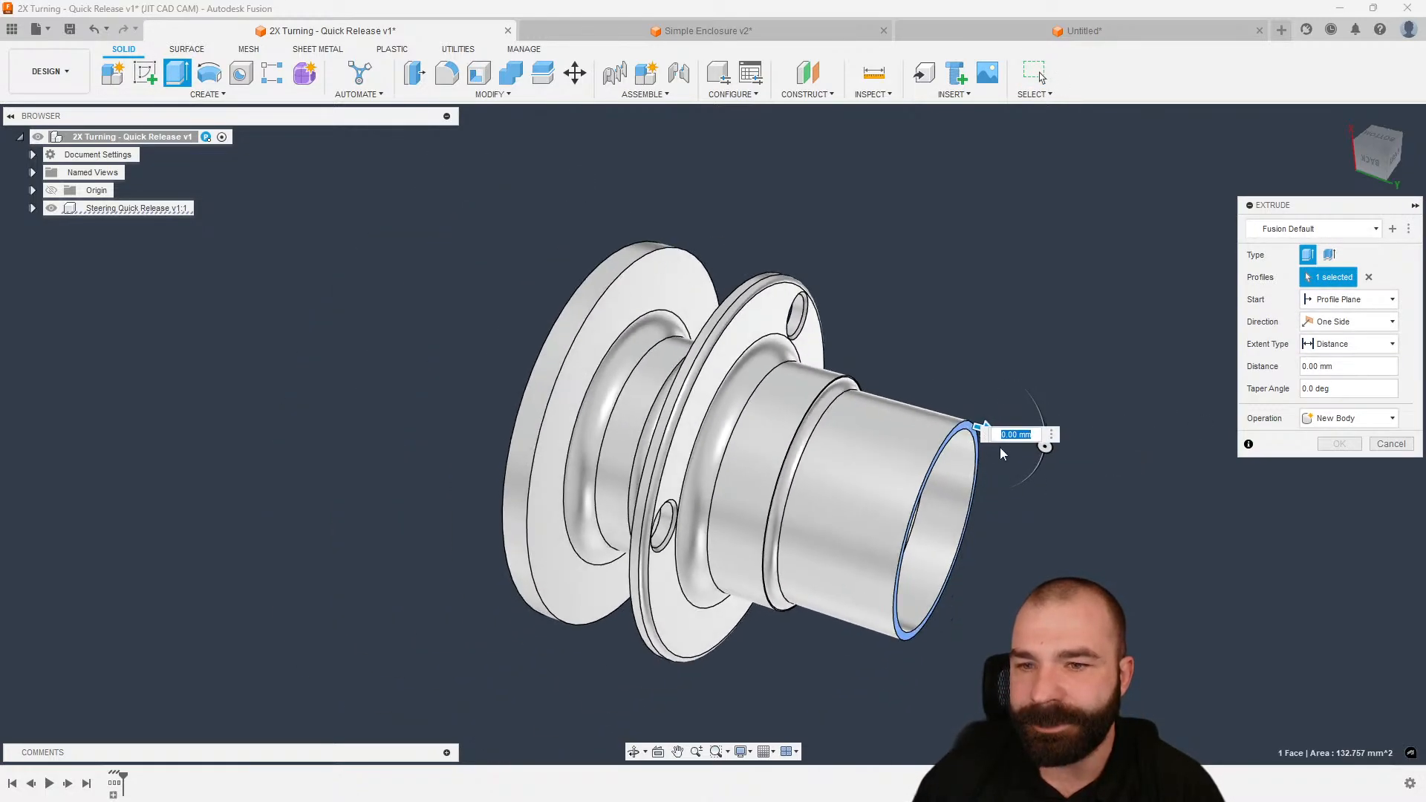
{"action": "left_click_drag", "start_coordinate": [974, 473], "coordinate": [888, 426]}
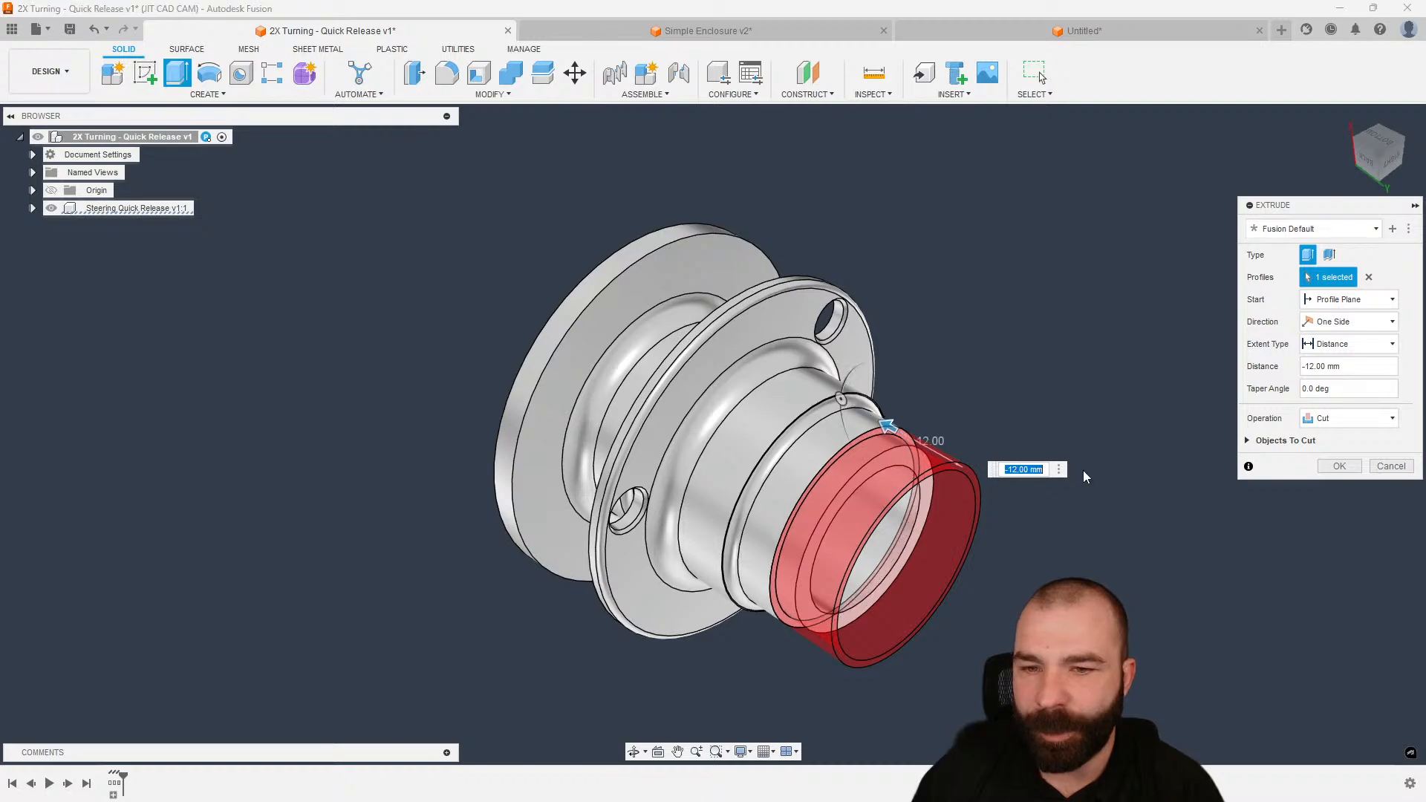
{"action": "left_click", "coordinate": [1346, 470]}
{"action": "middle_click_drag", "start_coordinate": [713, 453], "coordinate": [885, 358], "text": "shift"}
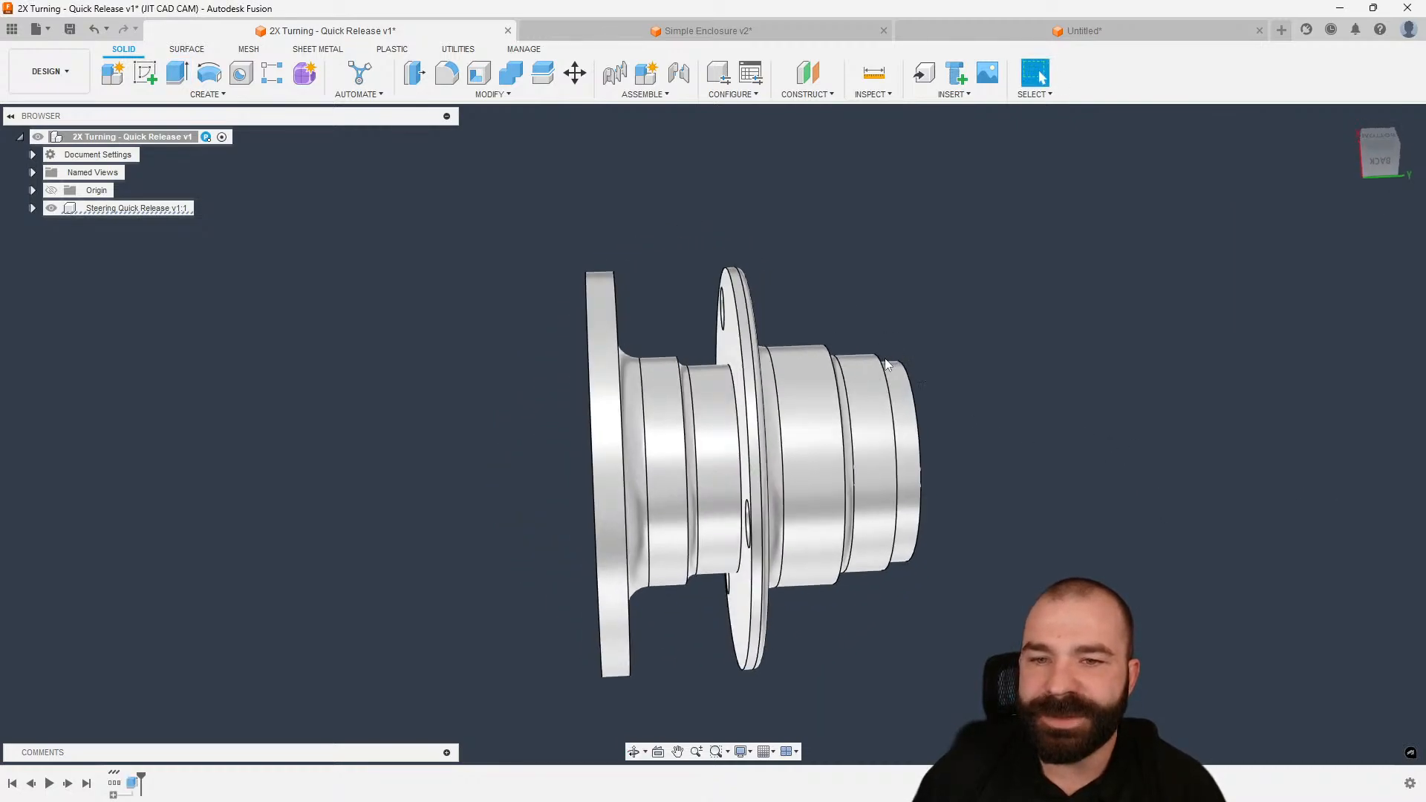
- Return to the Manufacture workspace, regenerate Bar Pull1 and check its toolpath warning
{"action": "left_click", "coordinate": [48, 71]}
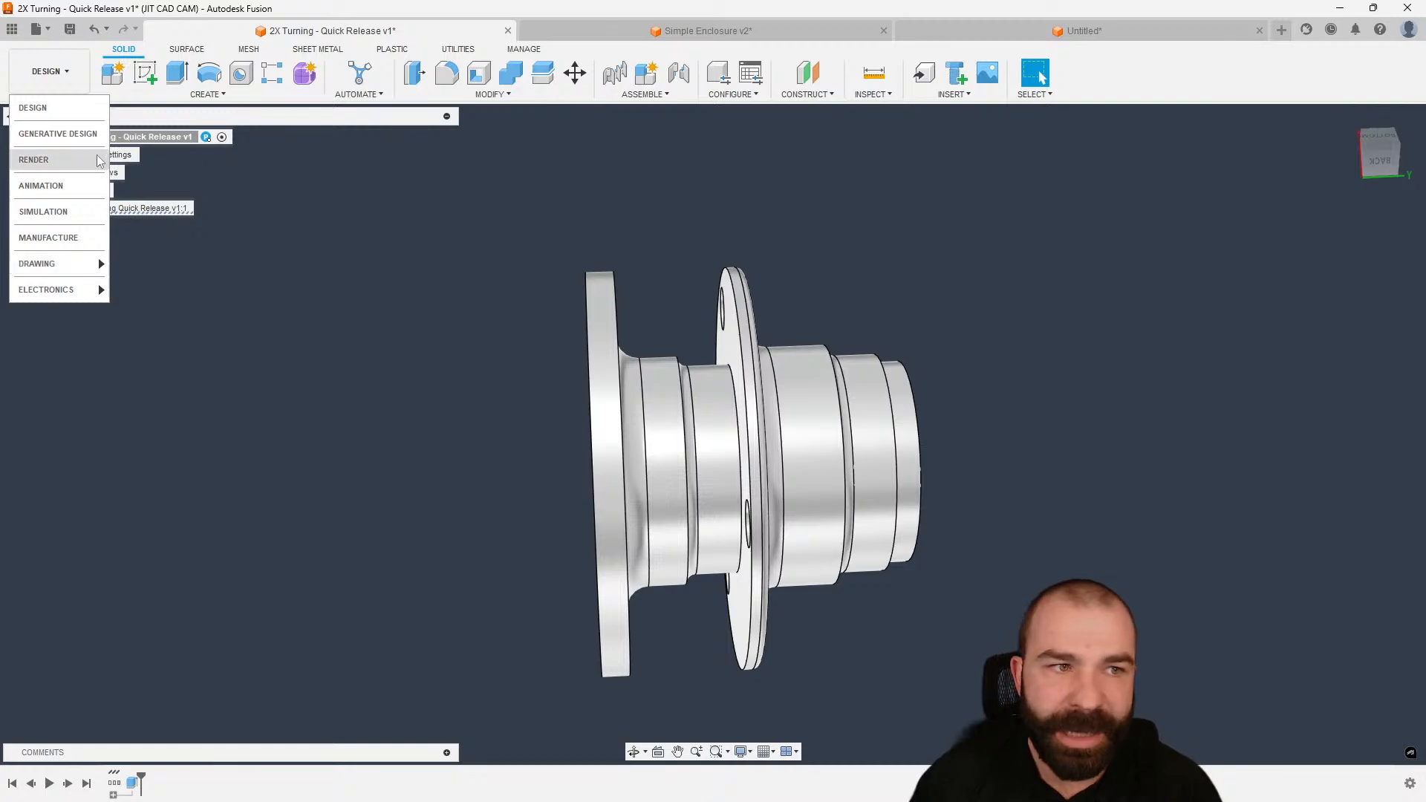
{"action": "left_click", "coordinate": [48, 238]}
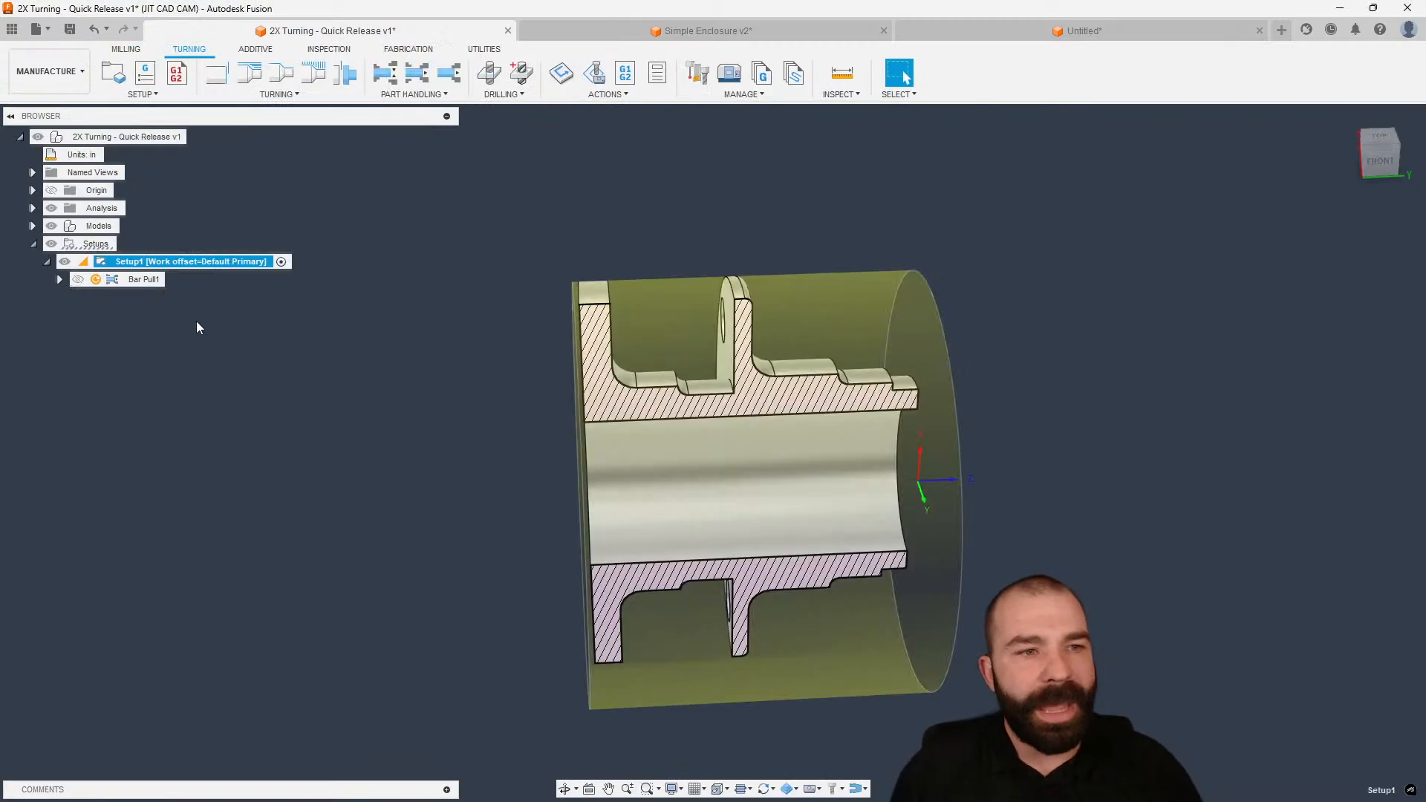
{"action": "left_click", "coordinate": [117, 281]}
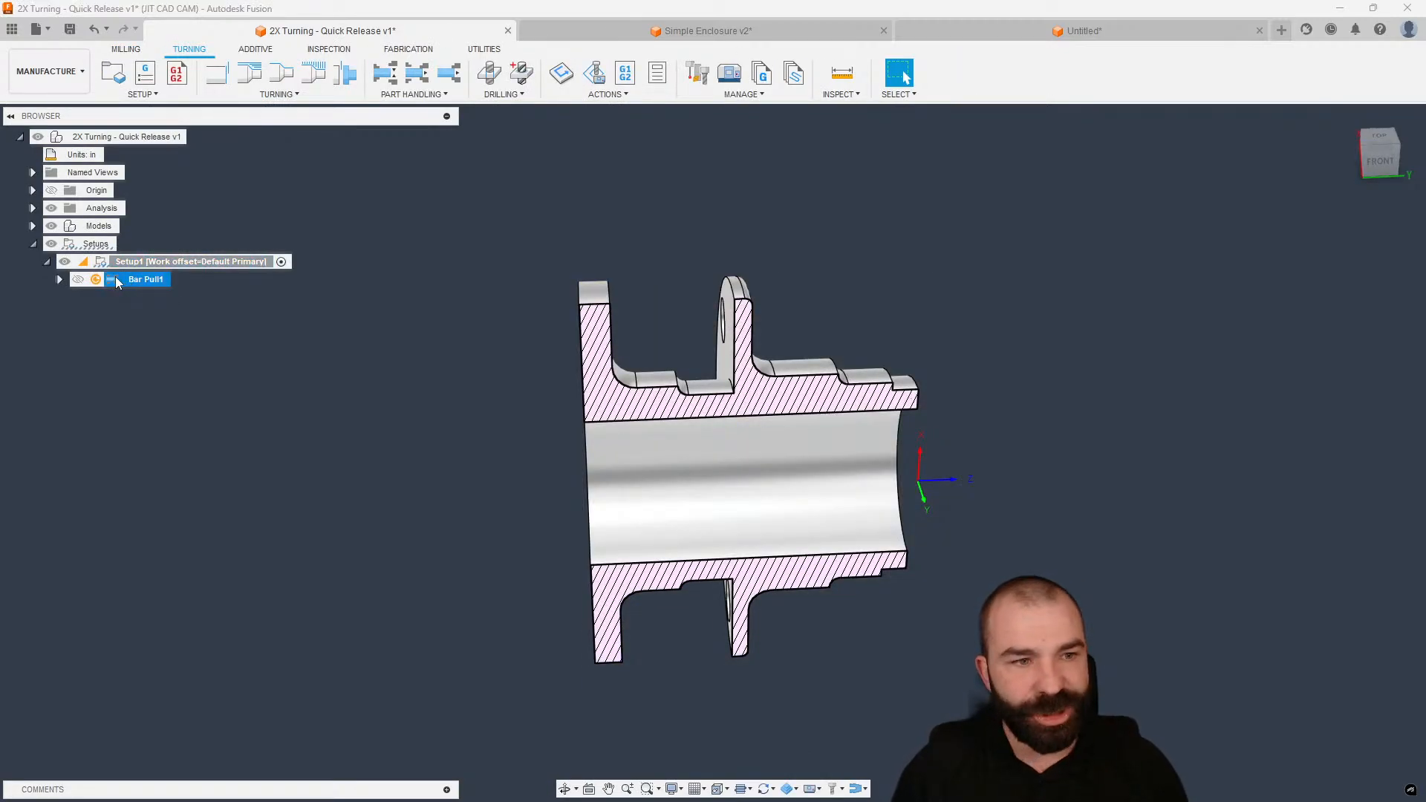
{"action": "mouse_move", "coordinate": [98, 283]}
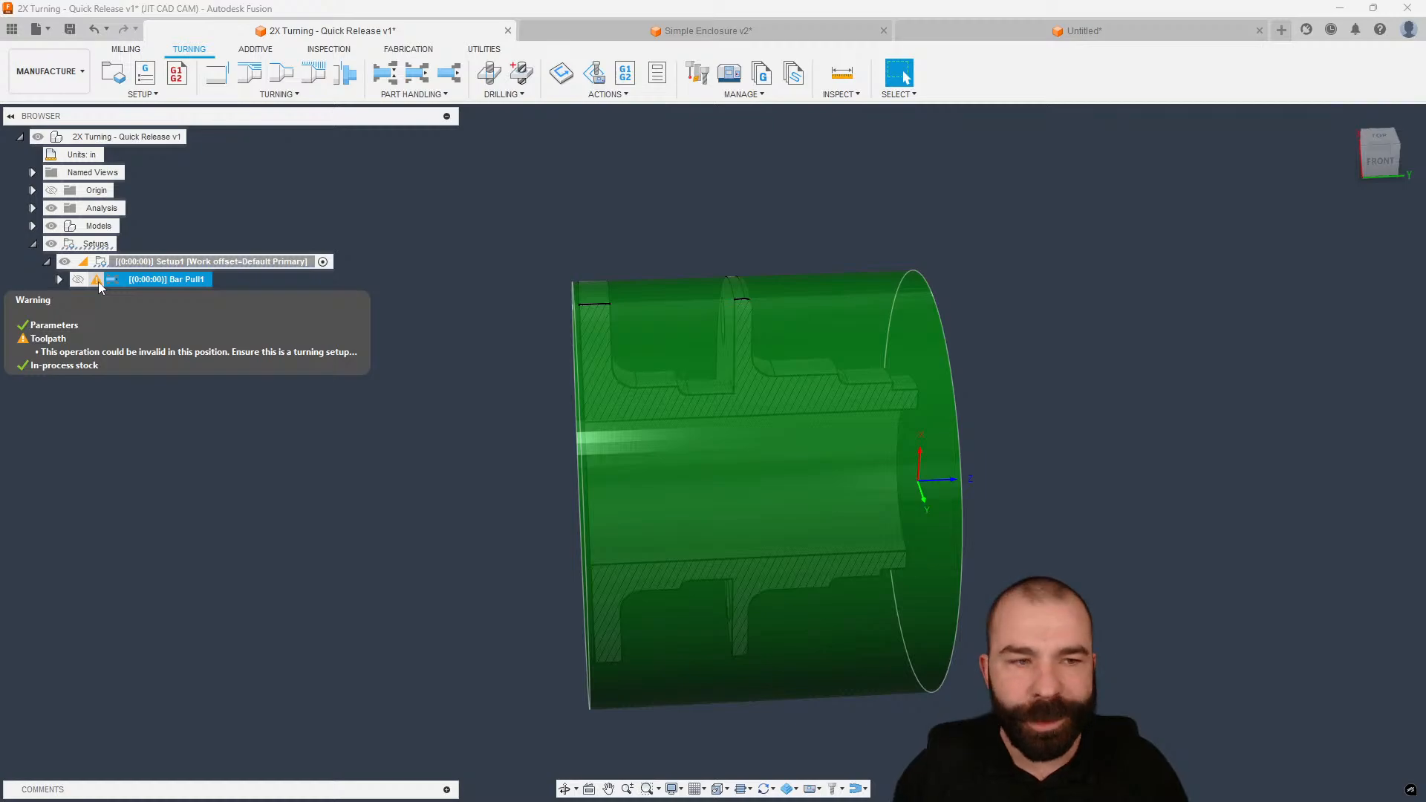
- Open Bar Pull1 to check its pull distance against the shortened part, and close it without changes
{"action": "double_click", "coordinate": [112, 281]}
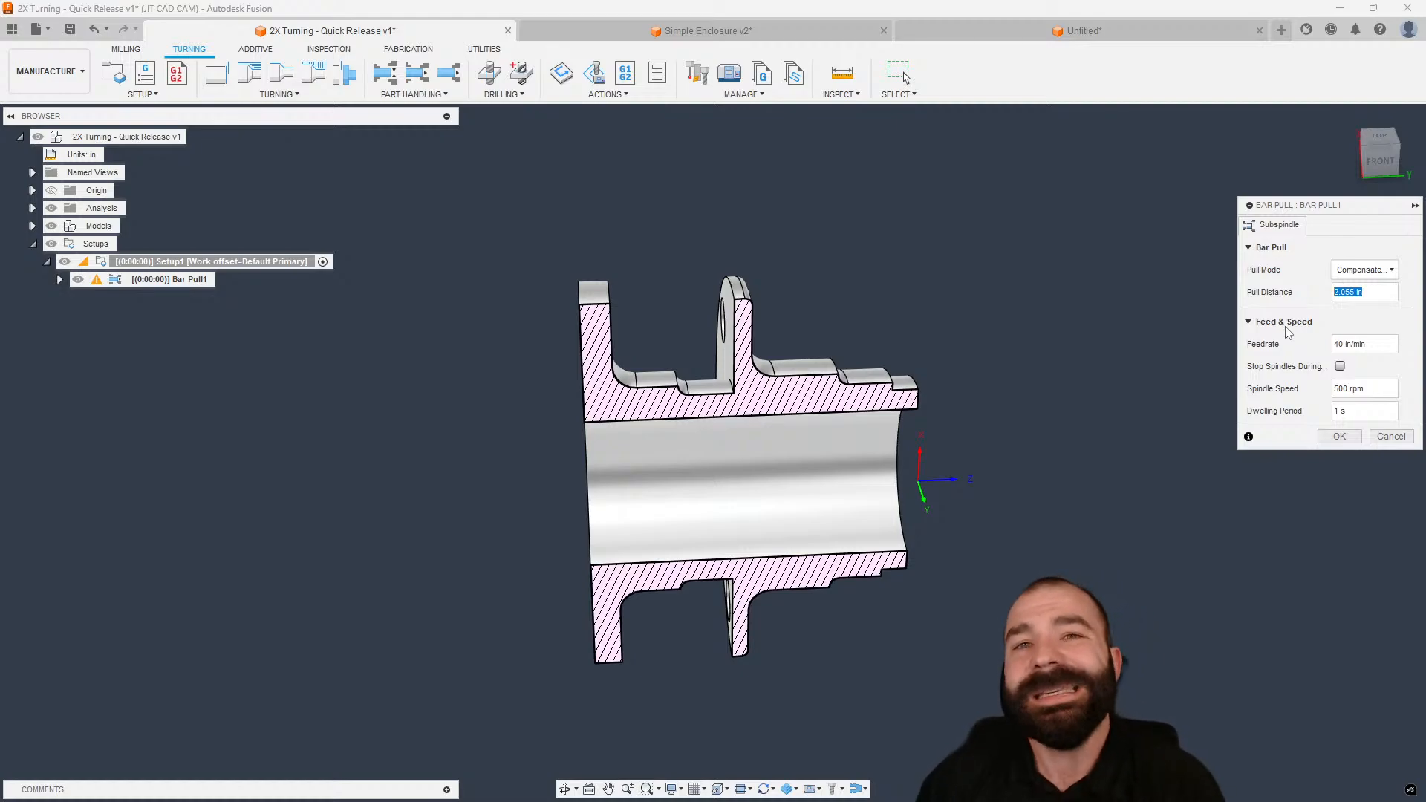
{"action": "left_click", "coordinate": [1382, 441]}
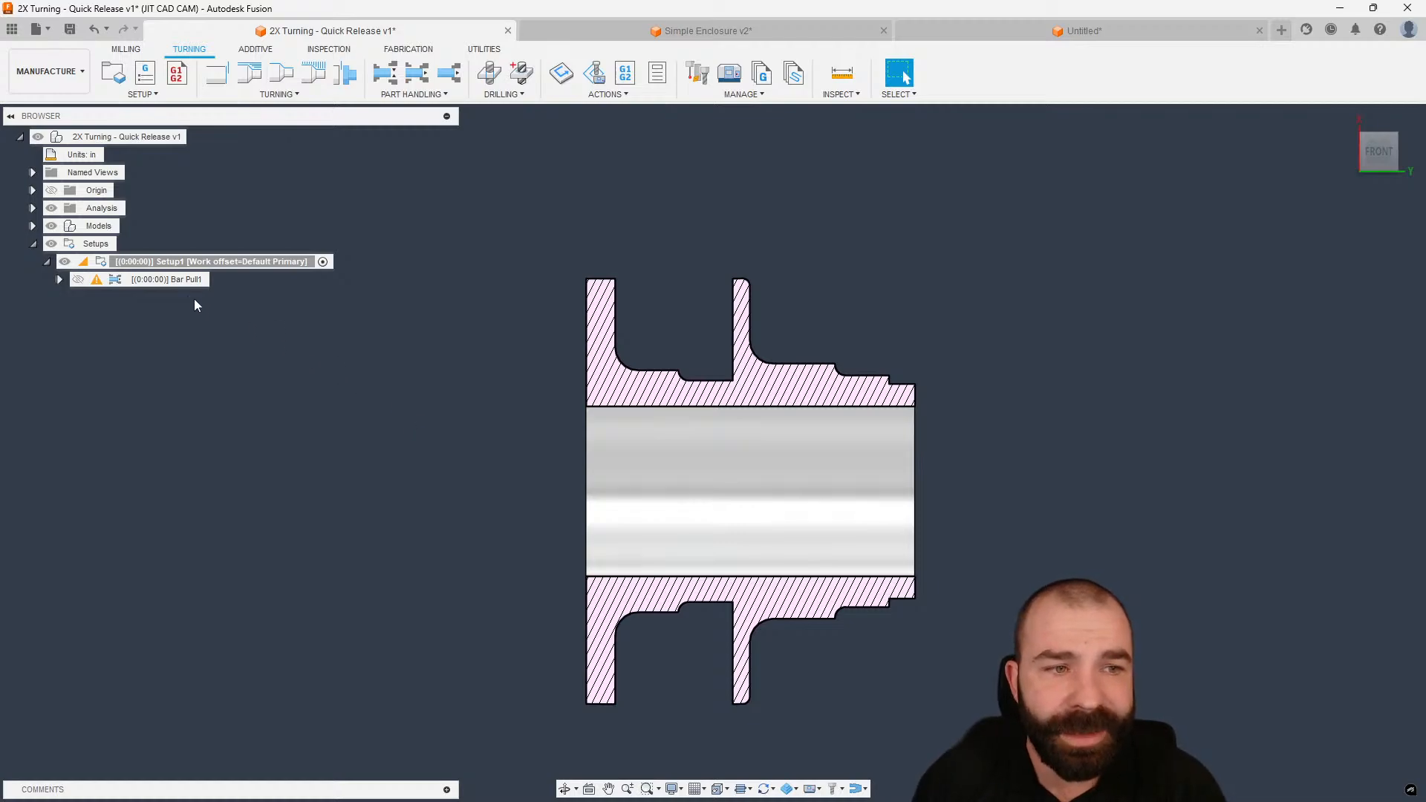
- Start post processing Setup1 and select the Autodesk dump.cps post from the cloud Debugger Post folder
{"action": "right_click", "coordinate": [148, 262]}
{"action": "left_click", "coordinate": [220, 451]}
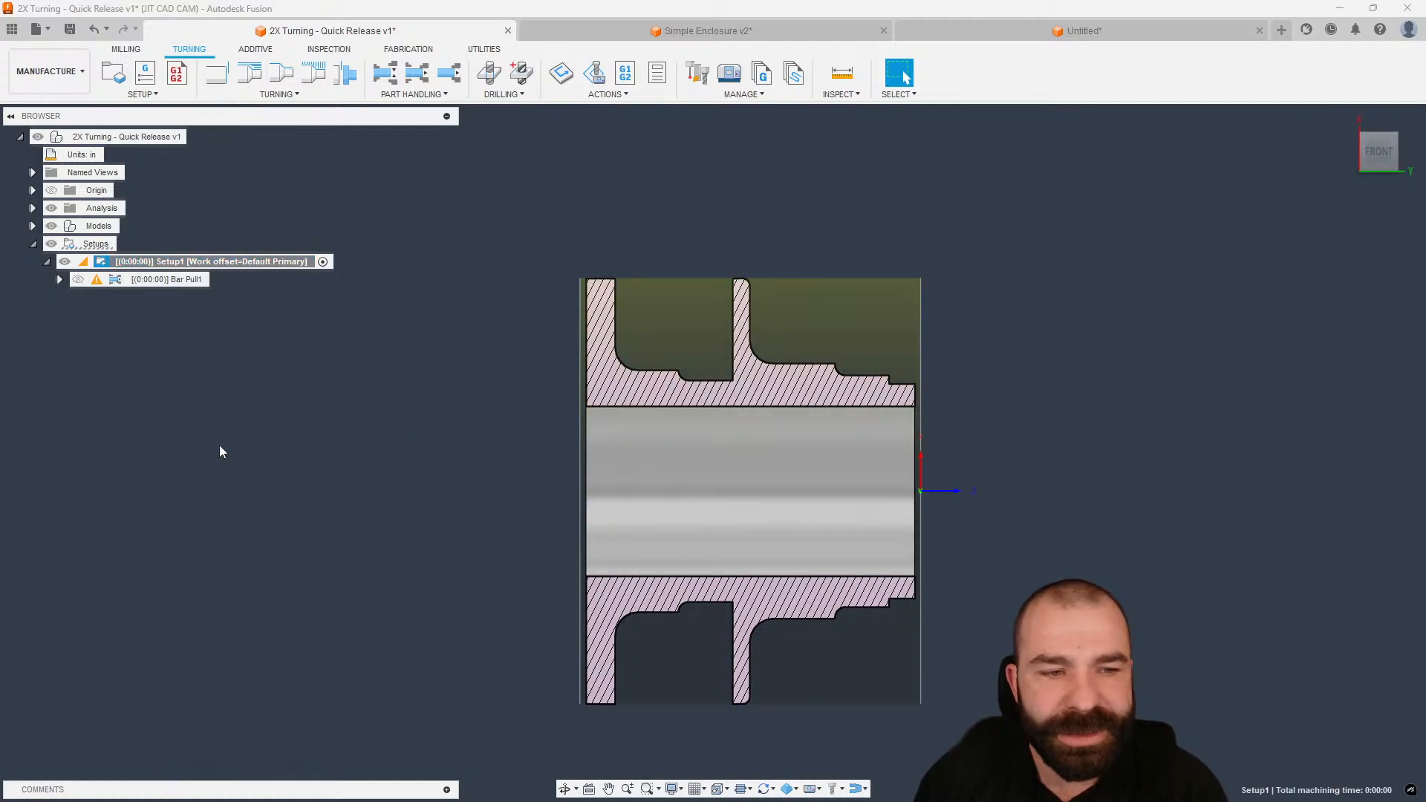
{"action": "left_click", "coordinate": [621, 210]}
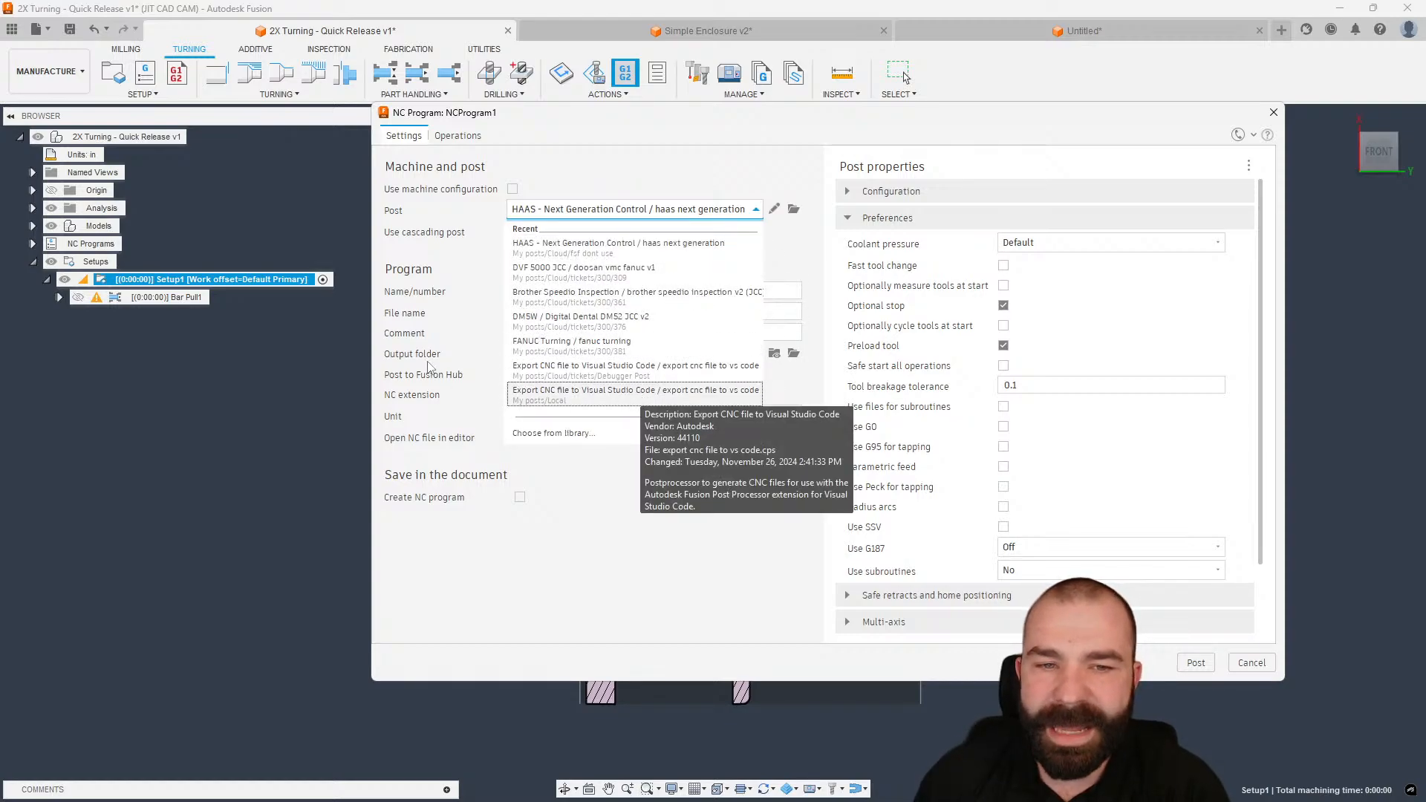
{"action": "left_click", "coordinate": [550, 433]}
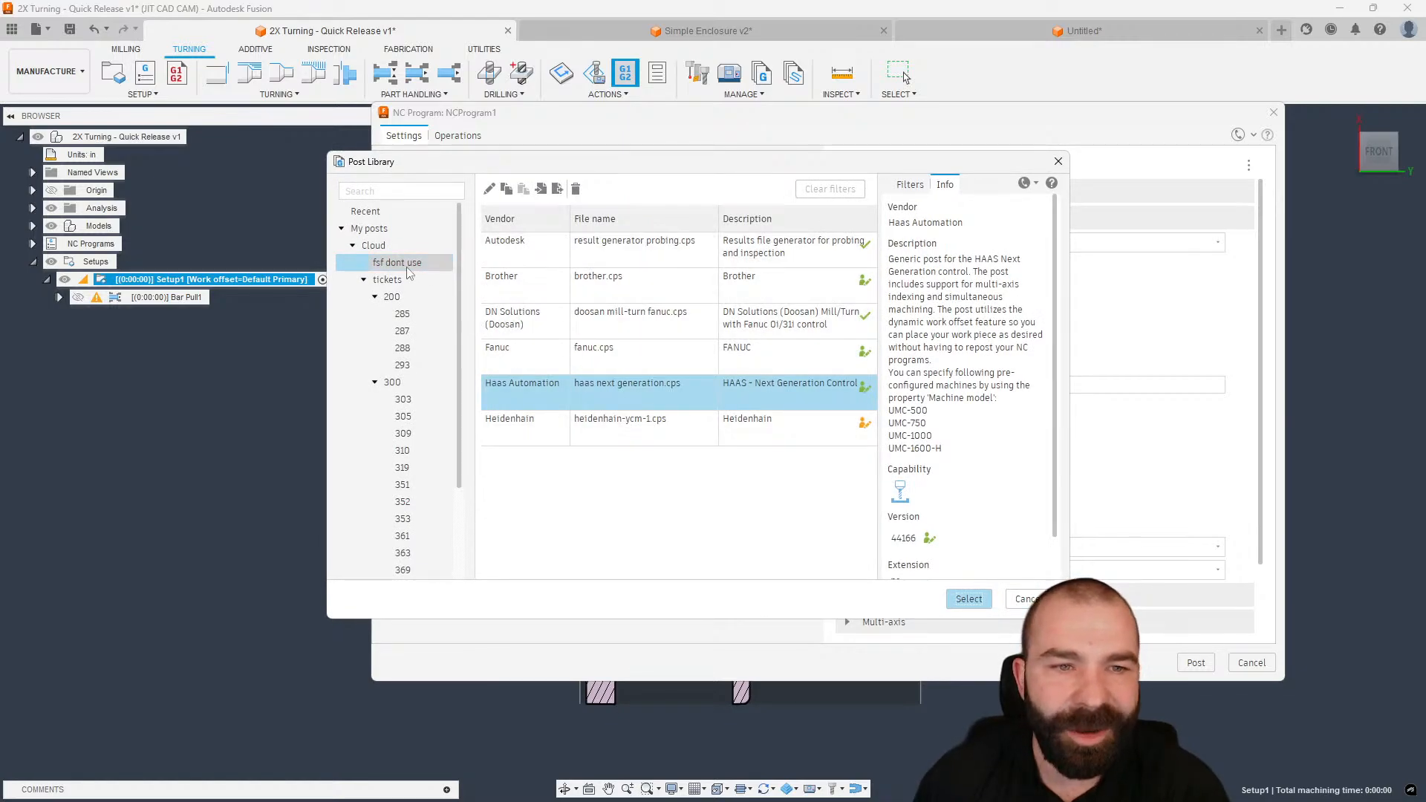
{"action": "scroll", "coordinate": [409, 408], "scroll_direction": "down", "scroll_amount": 3}
{"action": "left_click", "coordinate": [431, 518]}
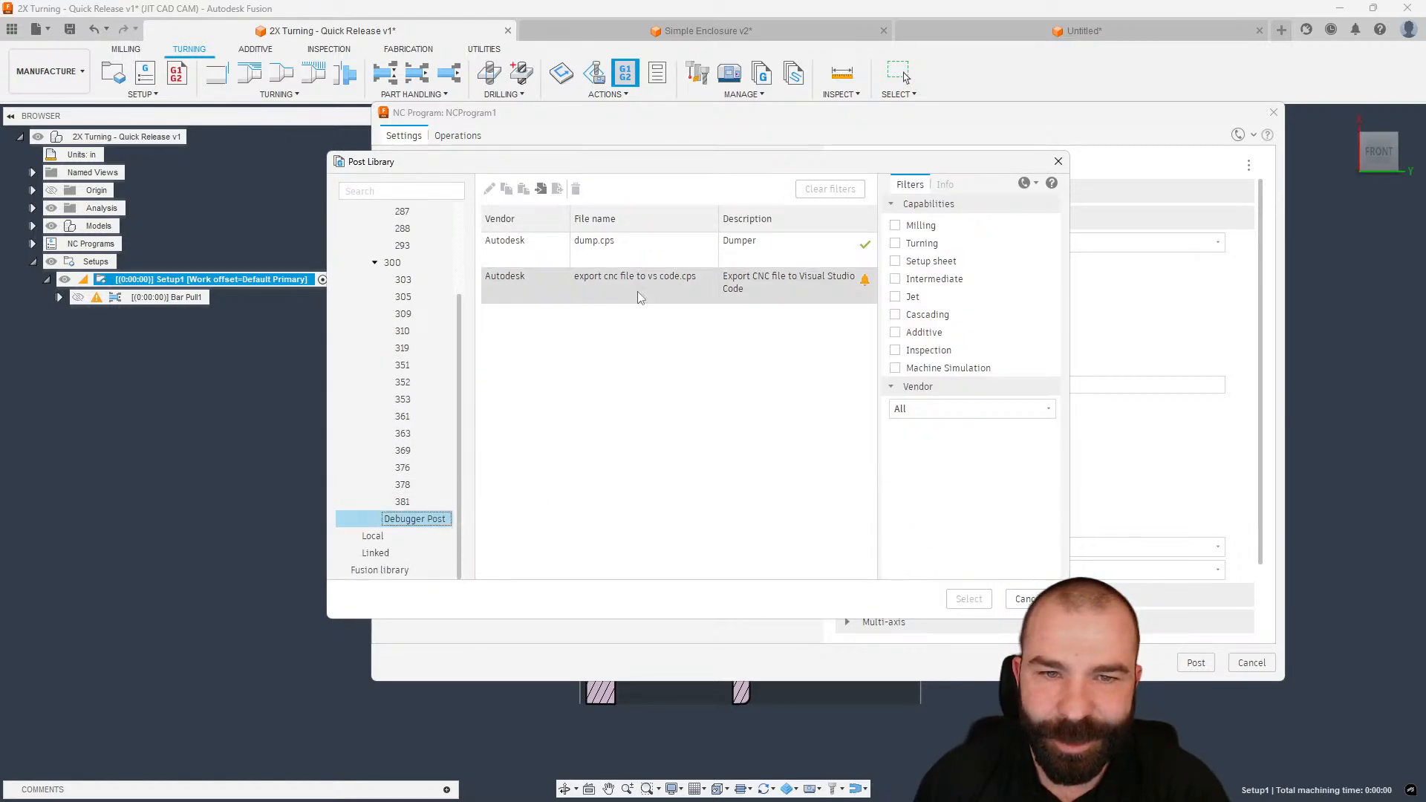
{"action": "left_click", "coordinate": [627, 253]}
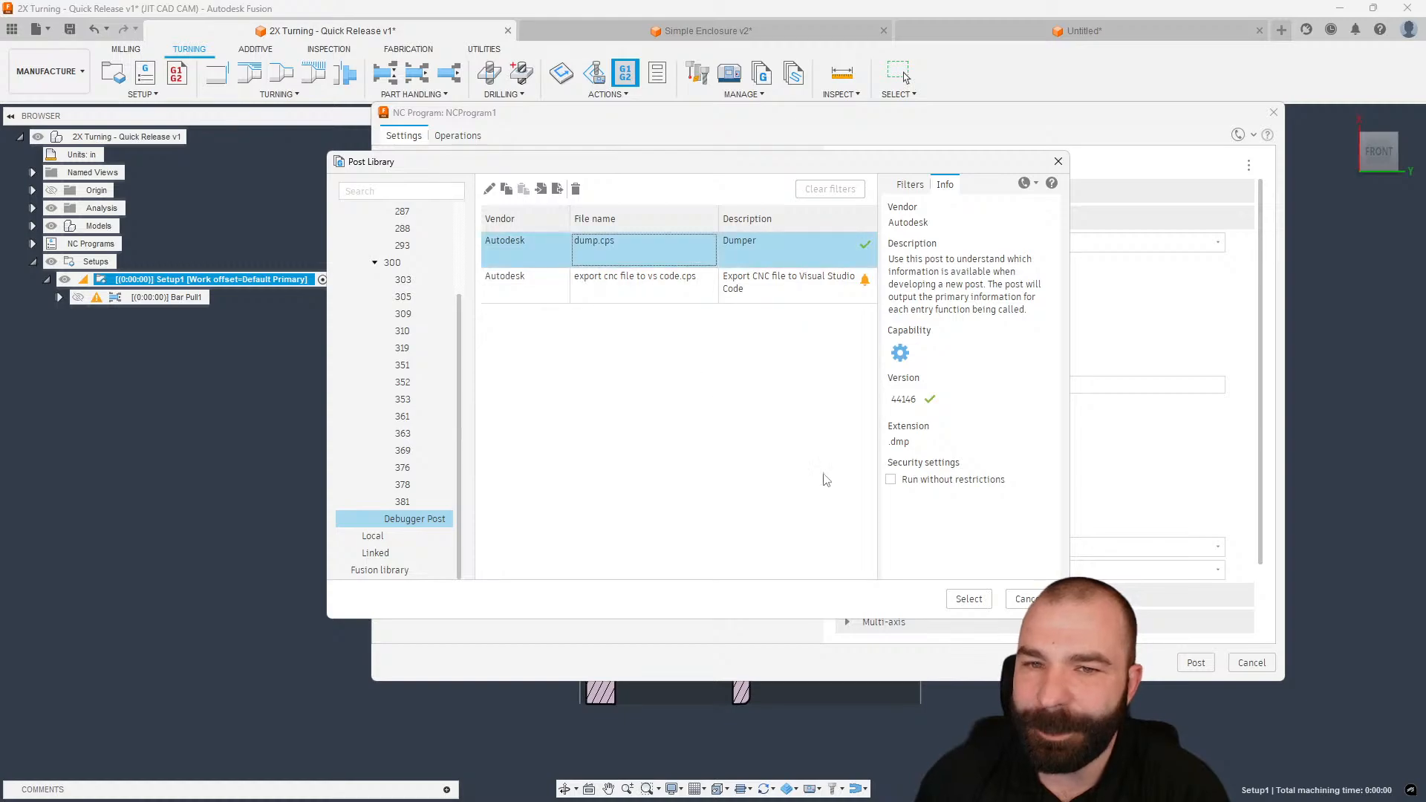
{"action": "left_click", "coordinate": [967, 600]}
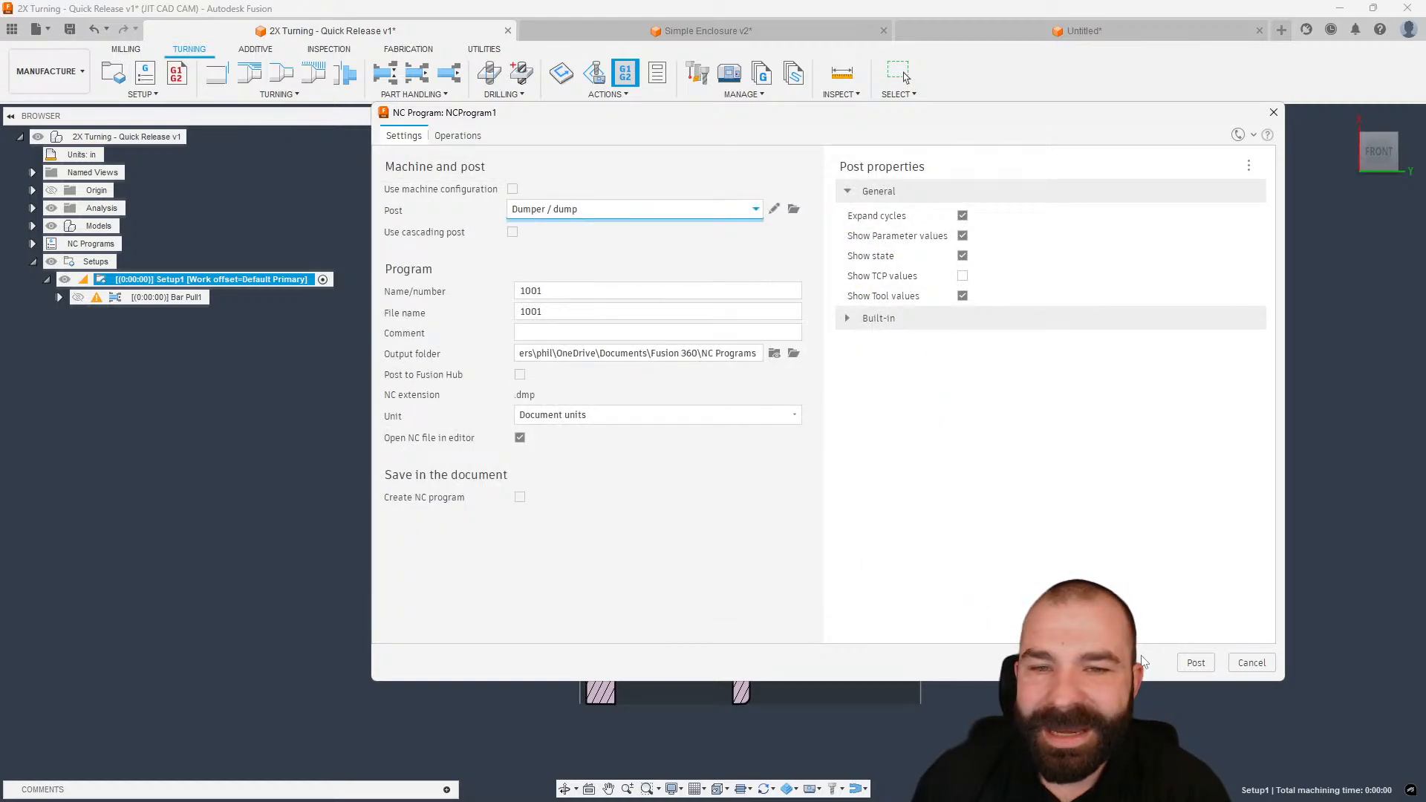
- Post program 1001 with the Dumper post and close the release notes to show 1001.dmp in Visual Studio Code
{"action": "left_click", "coordinate": [1195, 663]}
{"action": "left_click", "coordinate": [764, 422]}
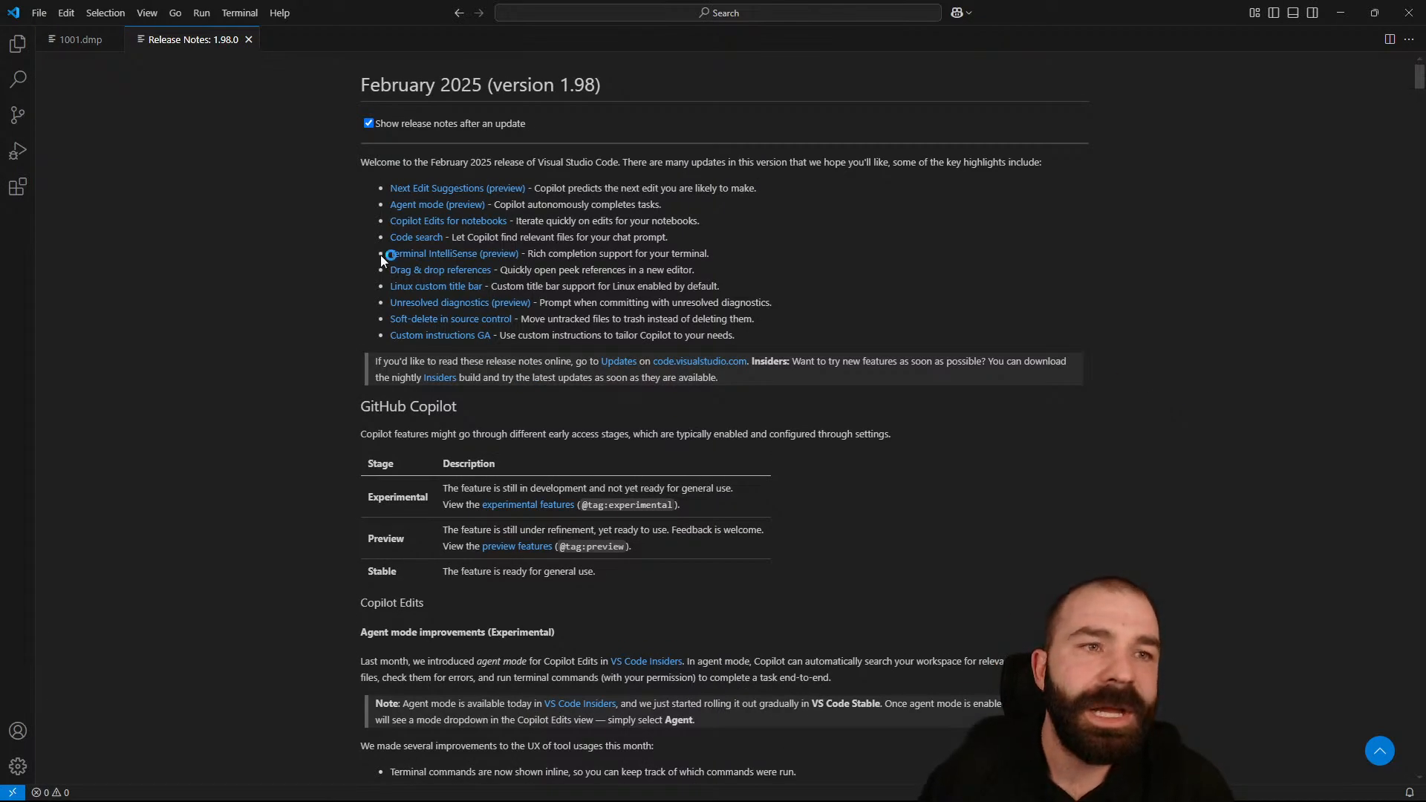
{"action": "left_click", "coordinate": [249, 39]}
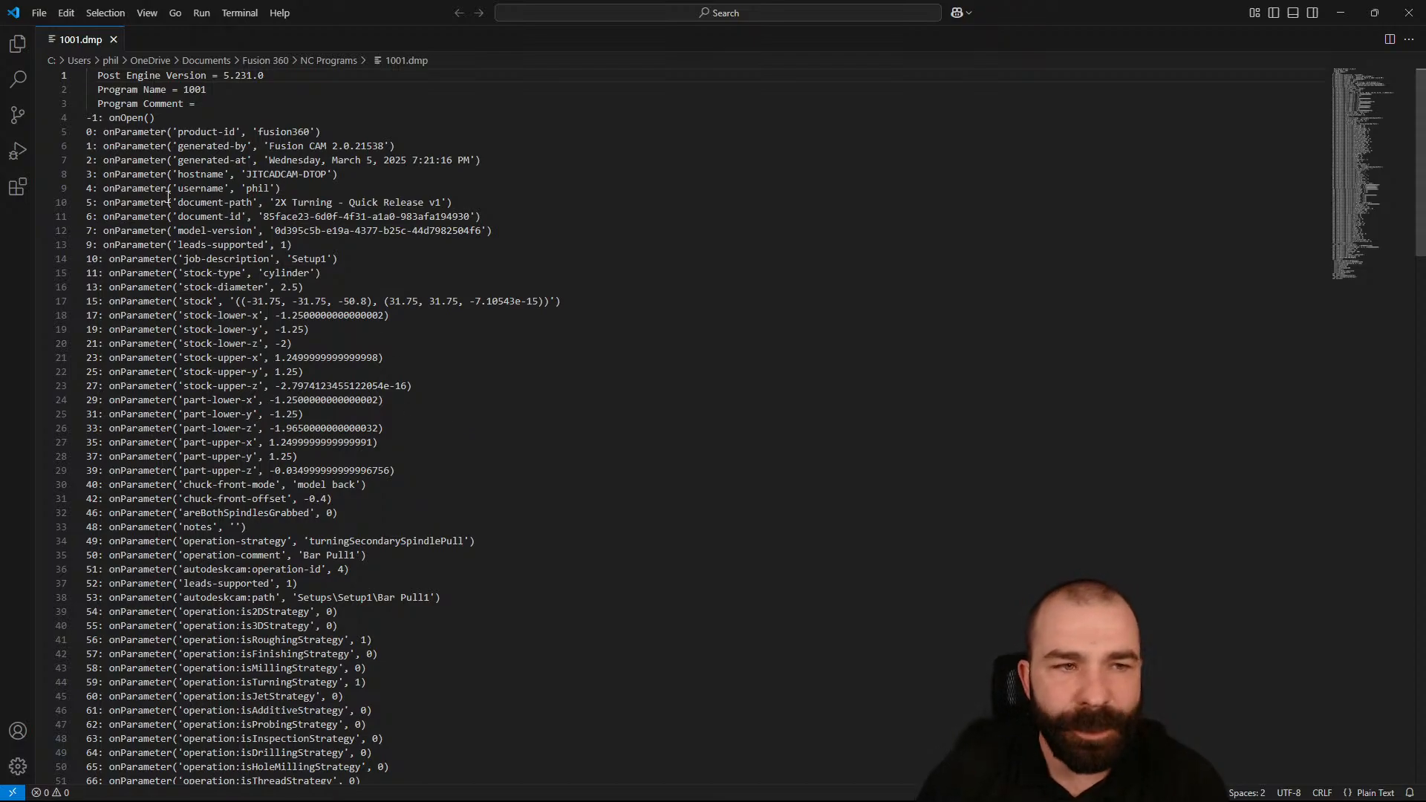
- Examine the stock and part lower and upper bound parameters in 1001.dmp, and close the editor to return to Fusion
{"action": "scroll", "coordinate": [247, 302], "scroll_direction": "down", "scroll_amount": 1}
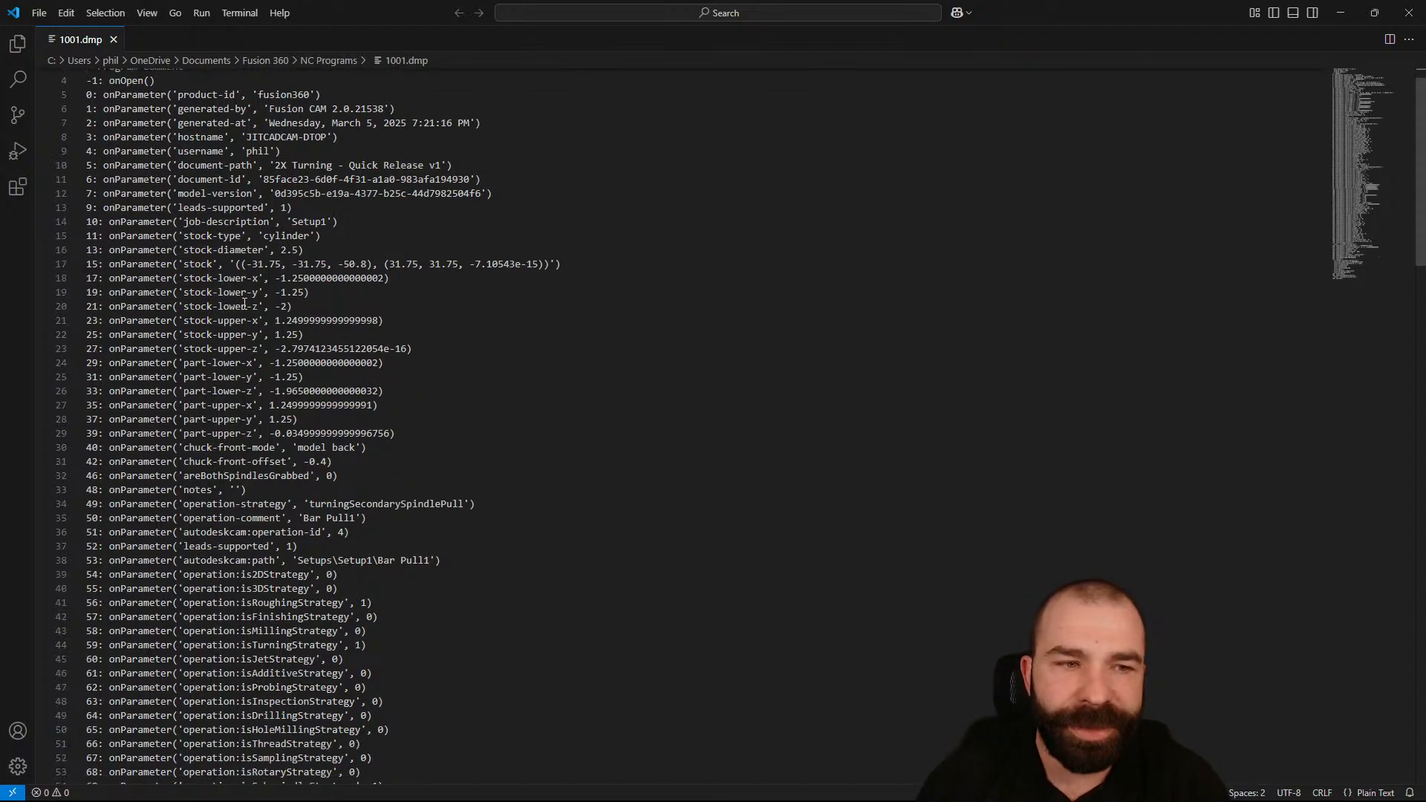
{"action": "left_click_drag", "start_coordinate": [184, 279], "coordinate": [242, 278]}
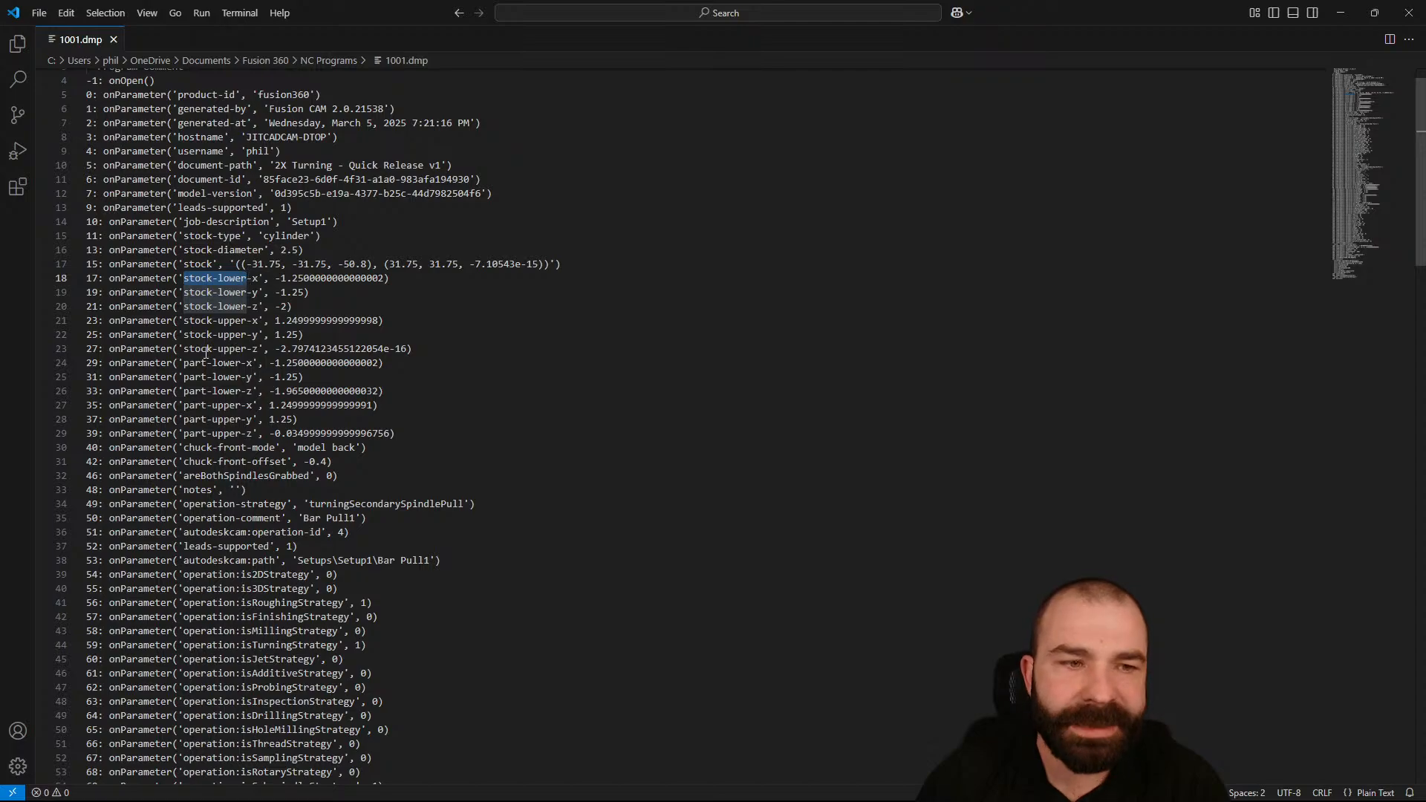
{"action": "scroll", "coordinate": [216, 372], "scroll_direction": "down", "scroll_amount": 1}
{"action": "left_click", "coordinate": [222, 384]}
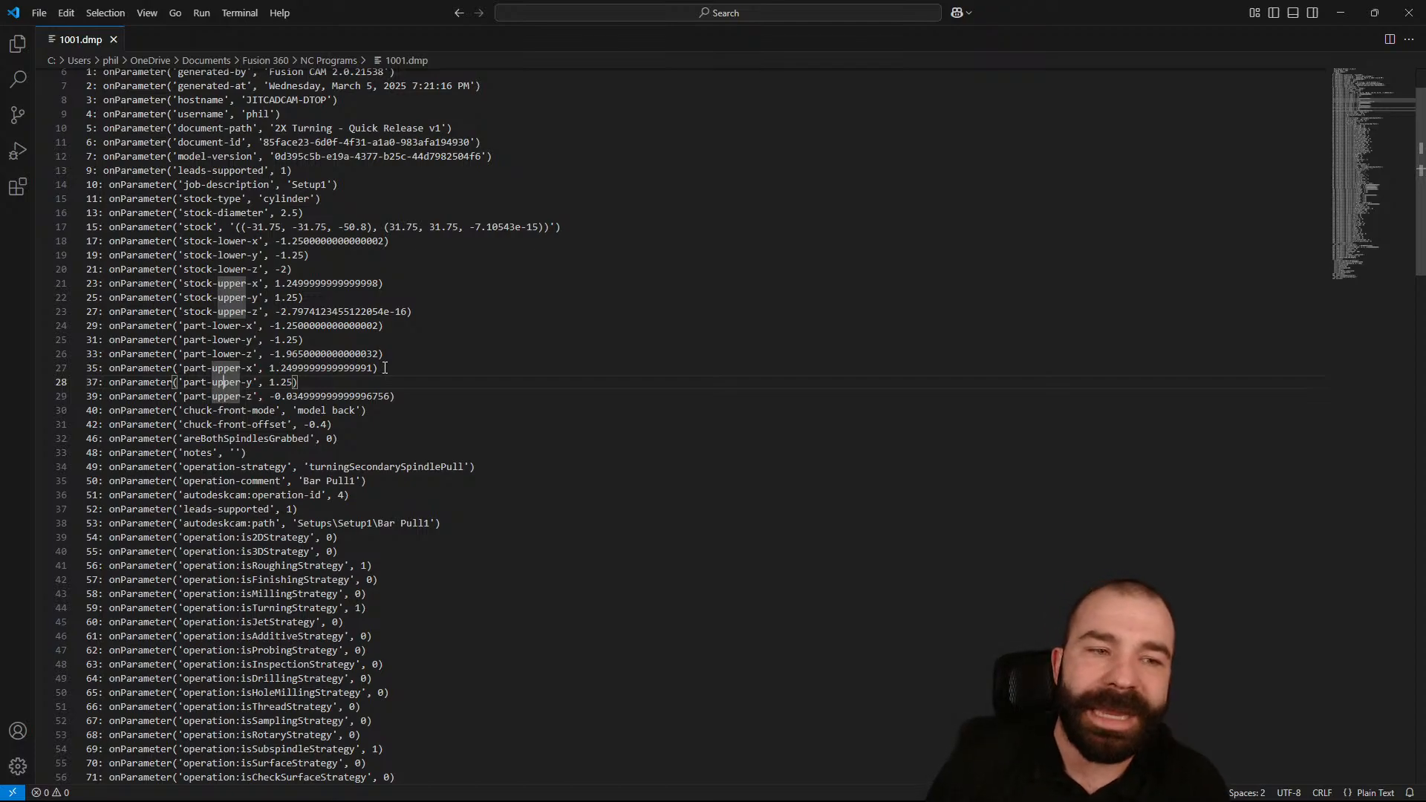
{"action": "left_click_drag", "start_coordinate": [184, 284], "coordinate": [258, 283]}
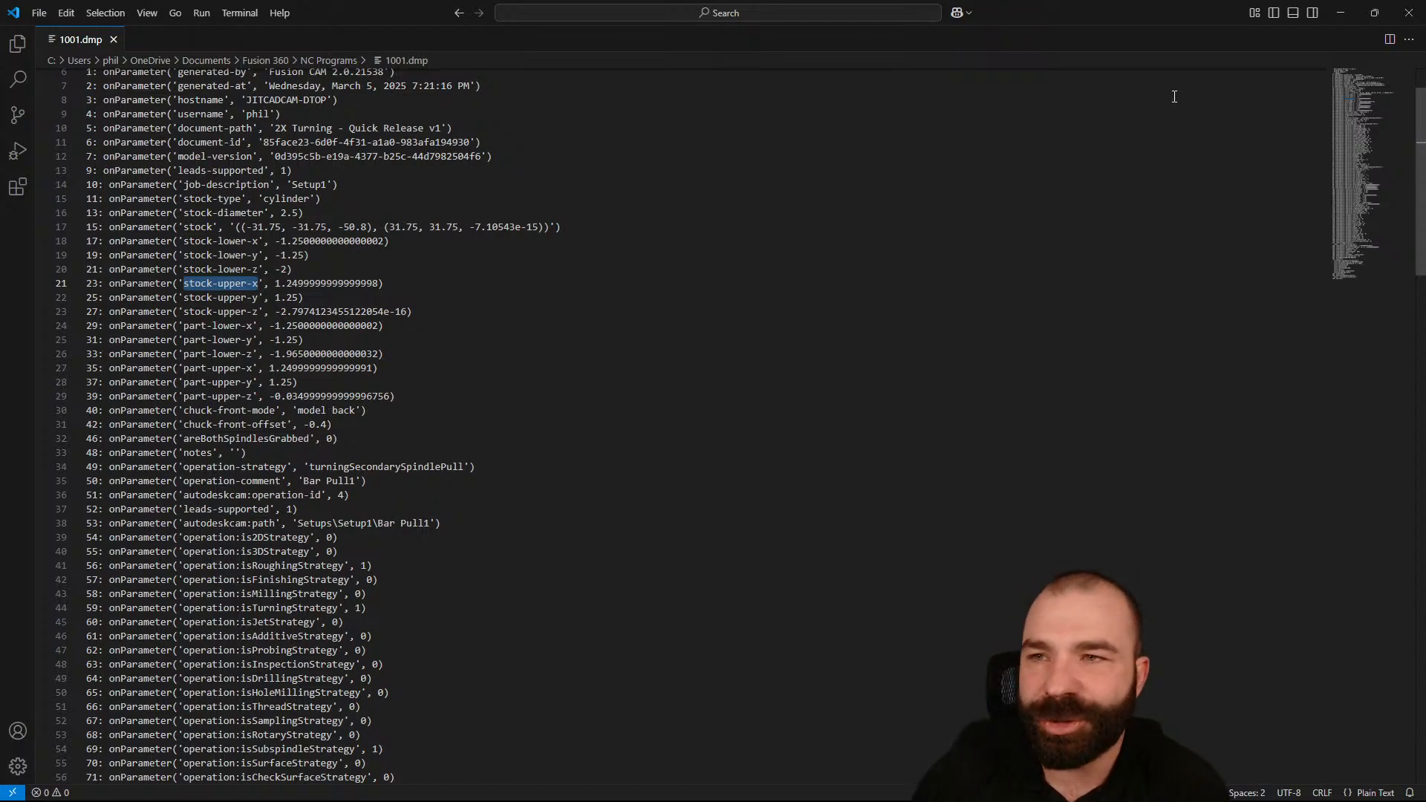
{"action": "left_click", "coordinate": [1408, 12]}
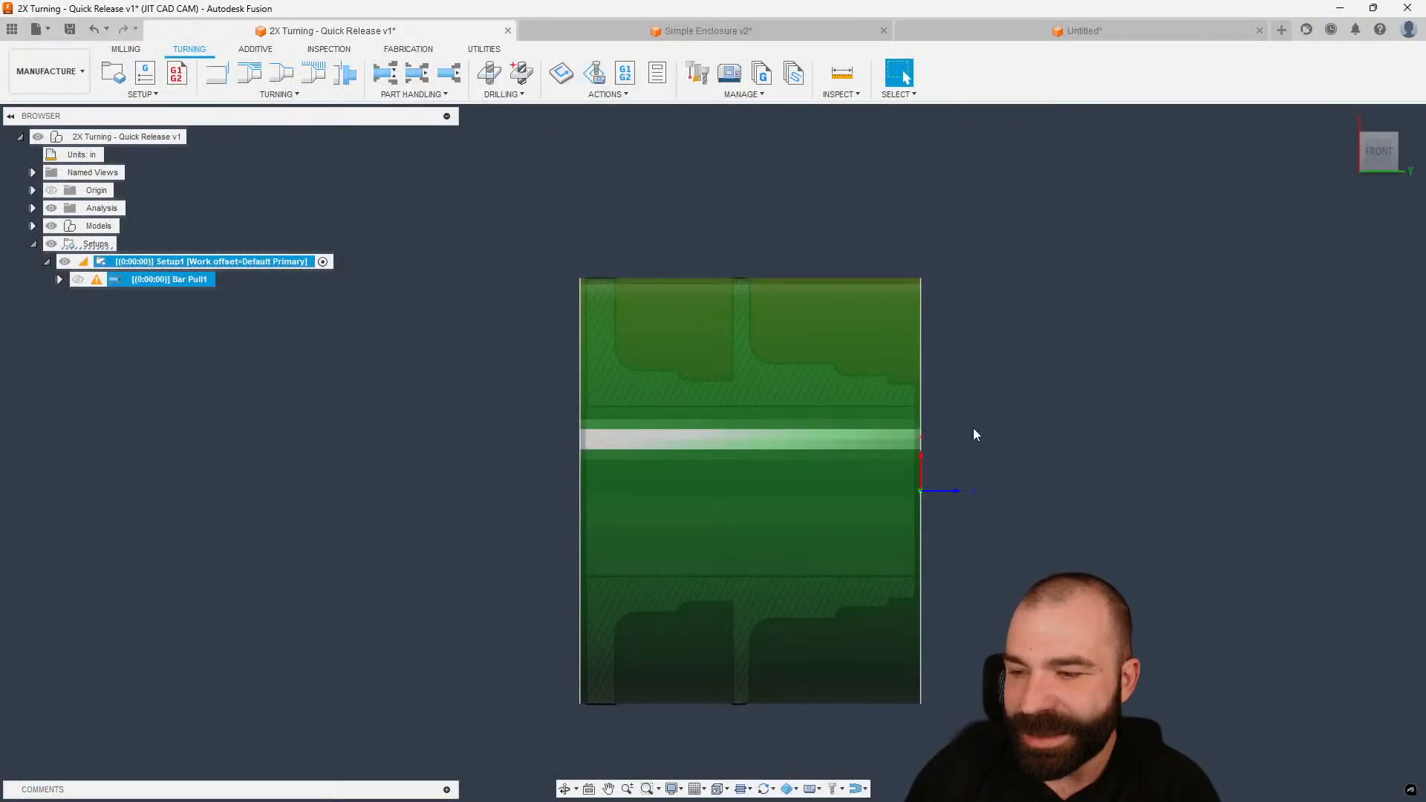